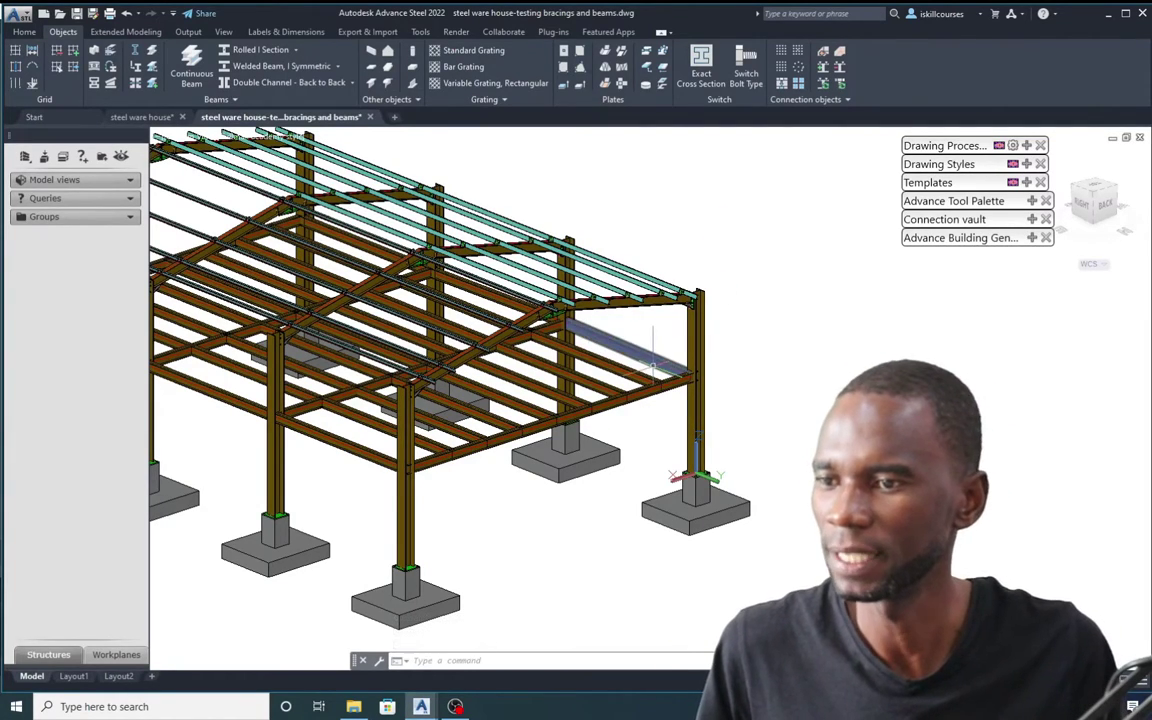
# - Examine the reference warehouse model's floor beams and their connections to the columns from both ends of the building
pyautogui.scroll(3, 700, 343)
pyautogui.scroll(-2, 598, 325)
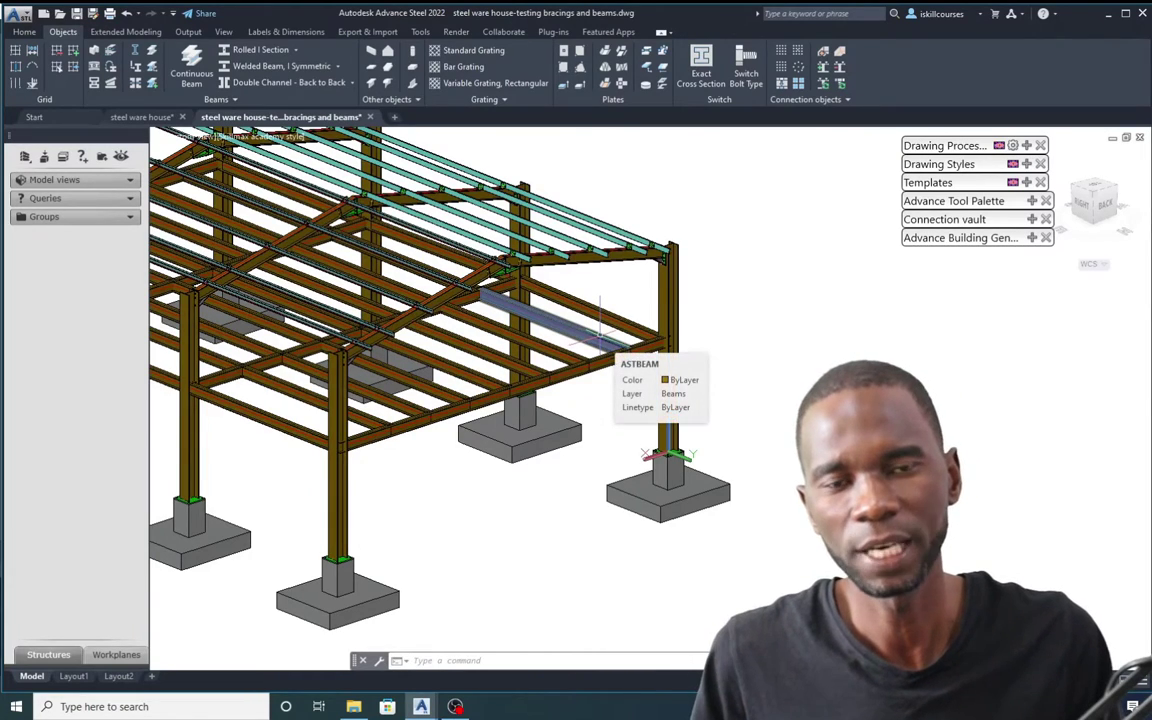
pyautogui.scroll(-2, 607, 354)
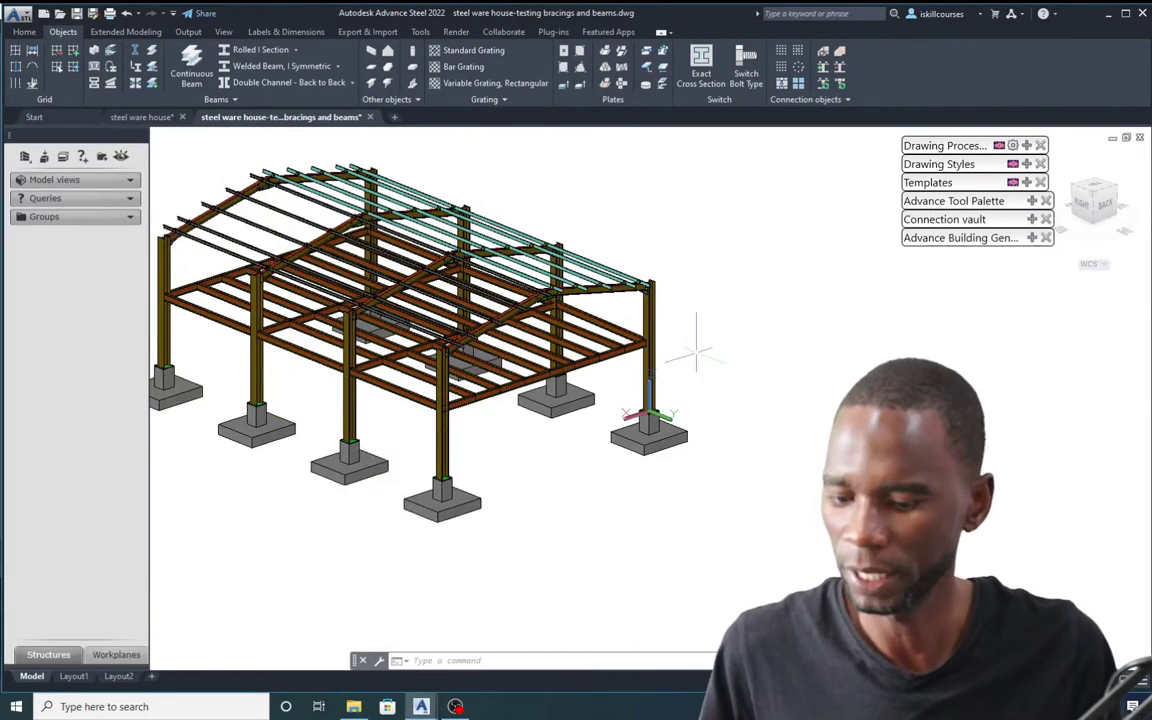
pyautogui.keyDown('shift'); pyautogui.moveTo(700, 320); pyautogui.dragTo(738, 326, button='middle'); pyautogui.keyUp('shift')
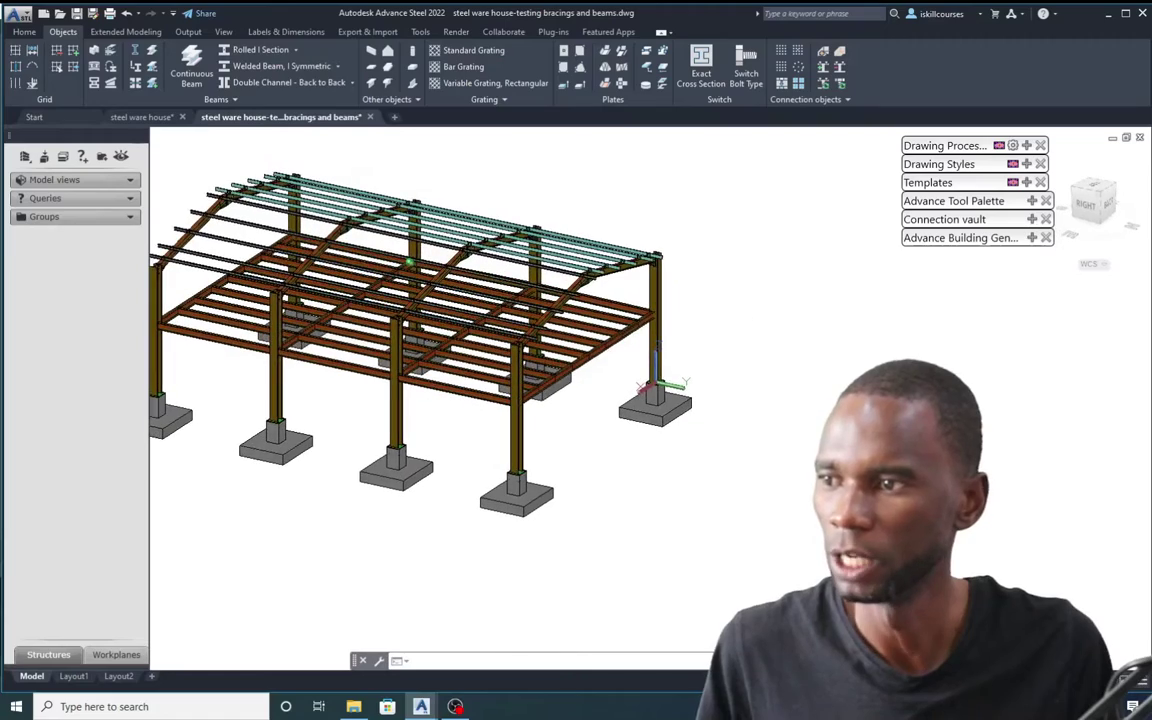
pyautogui.press('F8')
pyautogui.keyDown('shift'); pyautogui.moveTo(463, 427); pyautogui.dragTo(420, 405, button='middle'); pyautogui.keyUp('shift')
pyautogui.scroll(5, 625, 330)
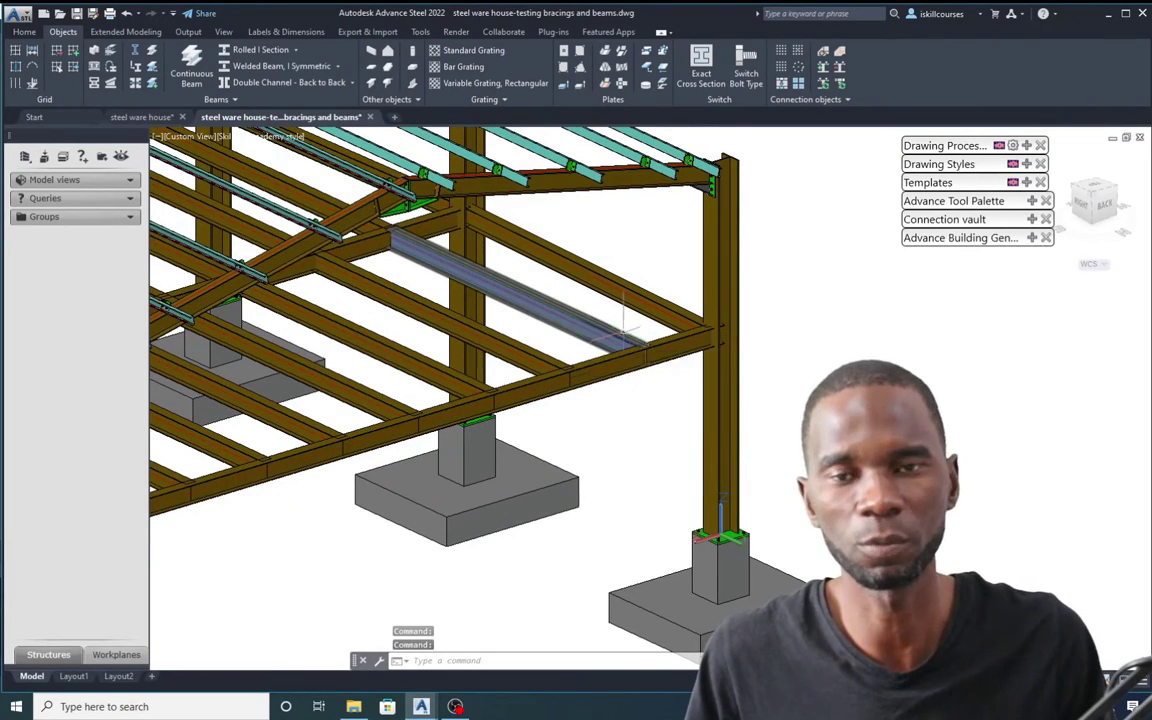
pyautogui.scroll(-4, 595, 362)
pyautogui.scroll(4, 648, 405)
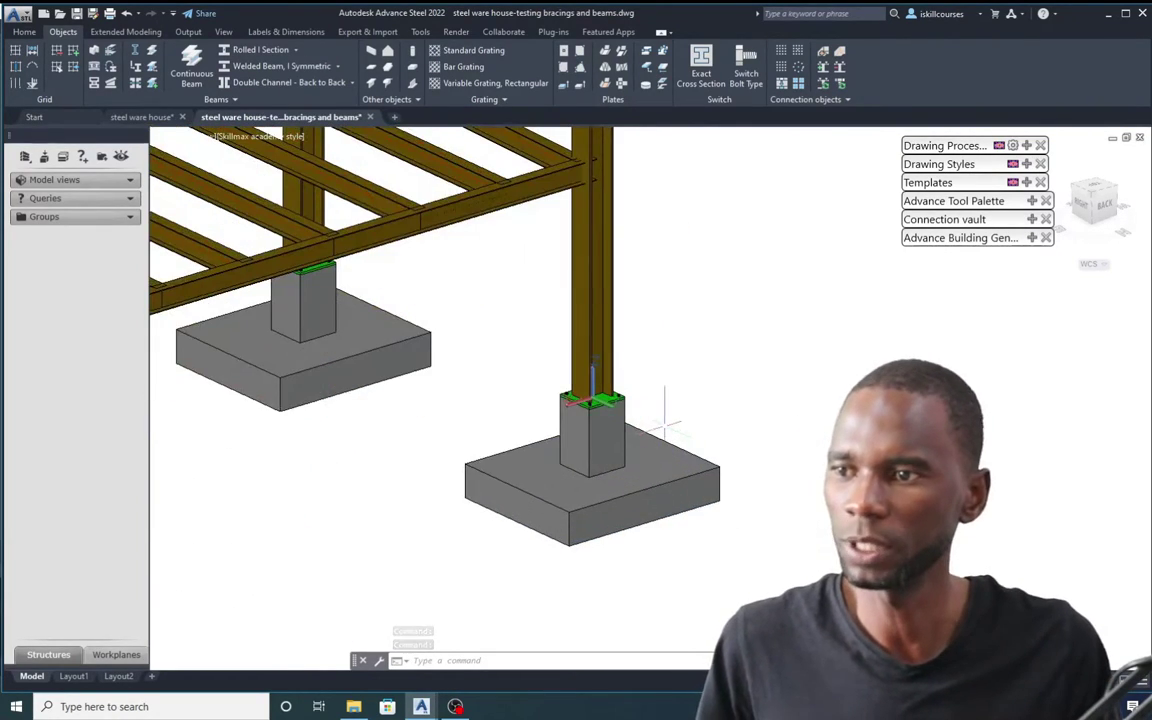
pyautogui.scroll(-2, 660, 410)
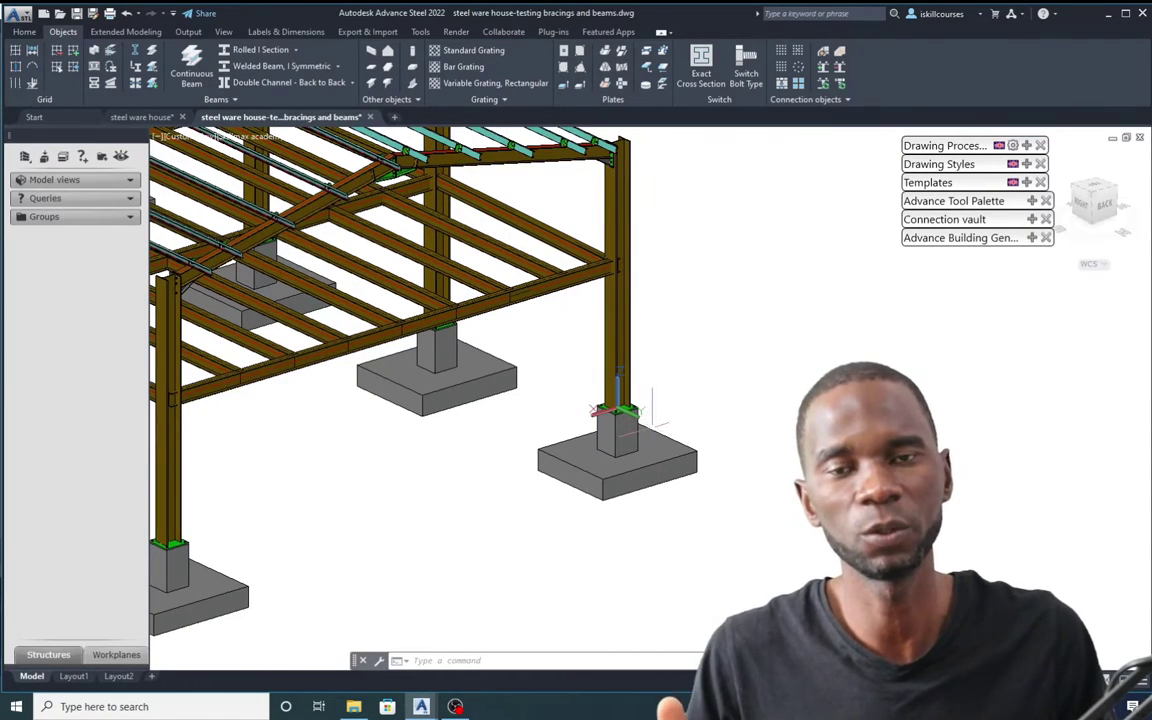
pyautogui.scroll(-3, 652, 408)
pyautogui.scroll(1, 640, 340)
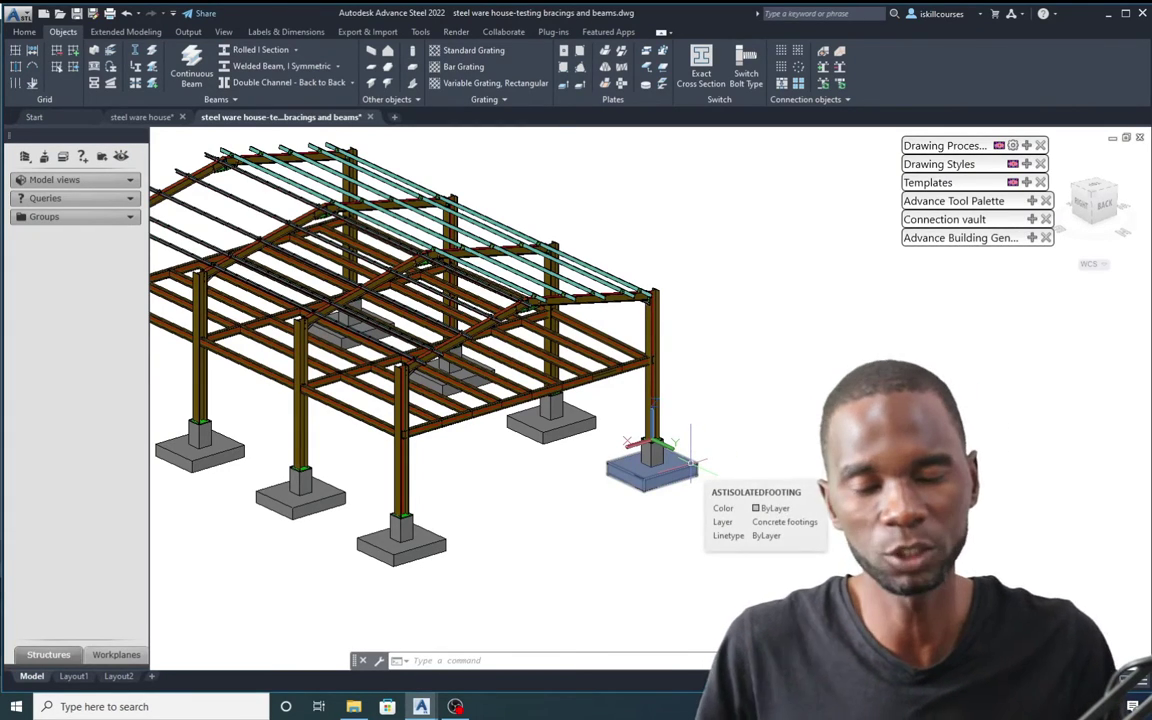
pyautogui.scroll(3, 692, 445)
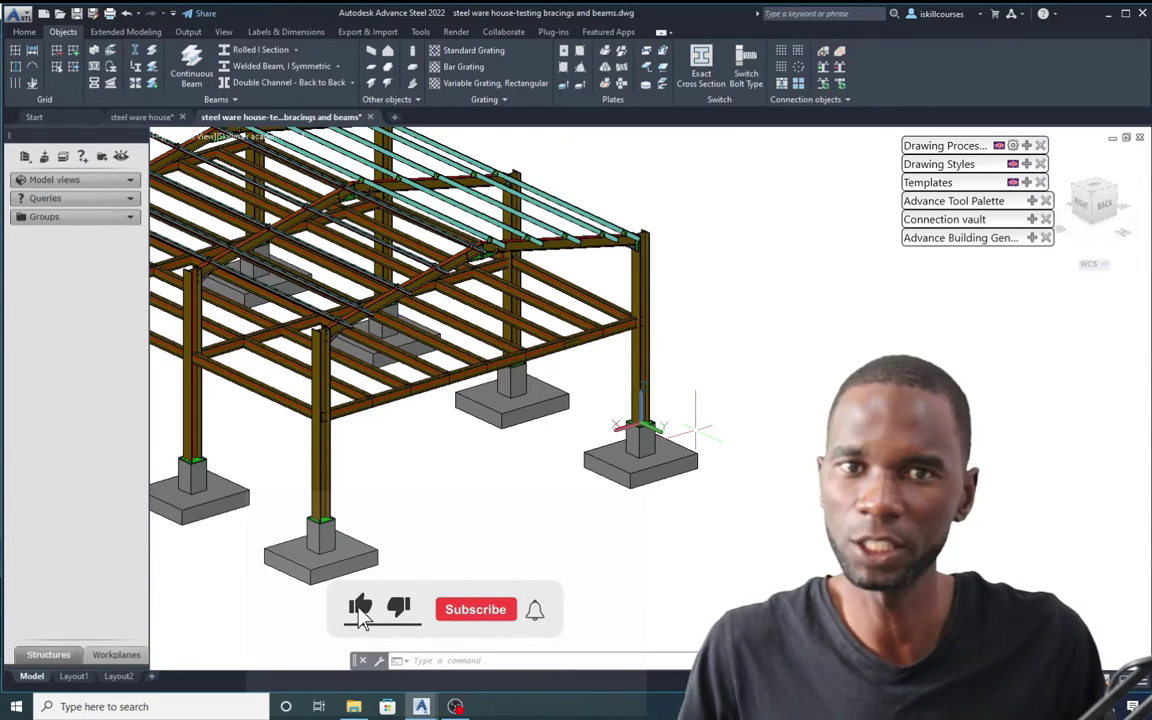
pyautogui.scroll(-2, 692, 430)
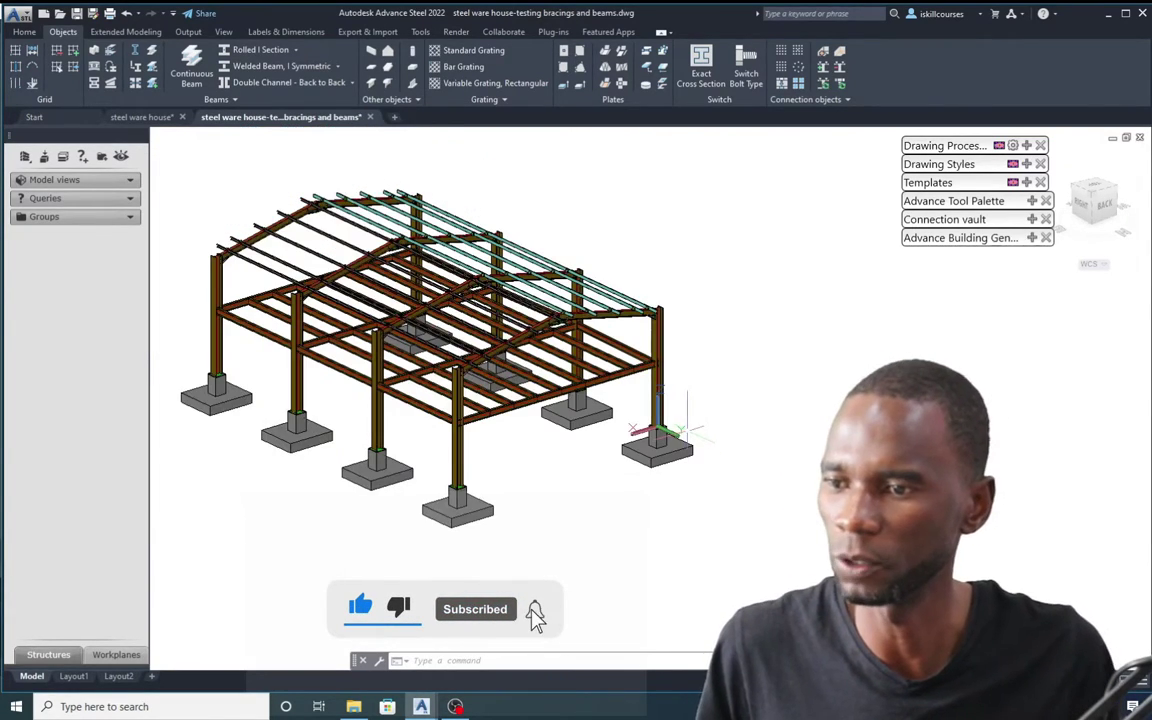
pyautogui.scroll(2, 688, 428)
pyautogui.scroll(-2, 687, 430)
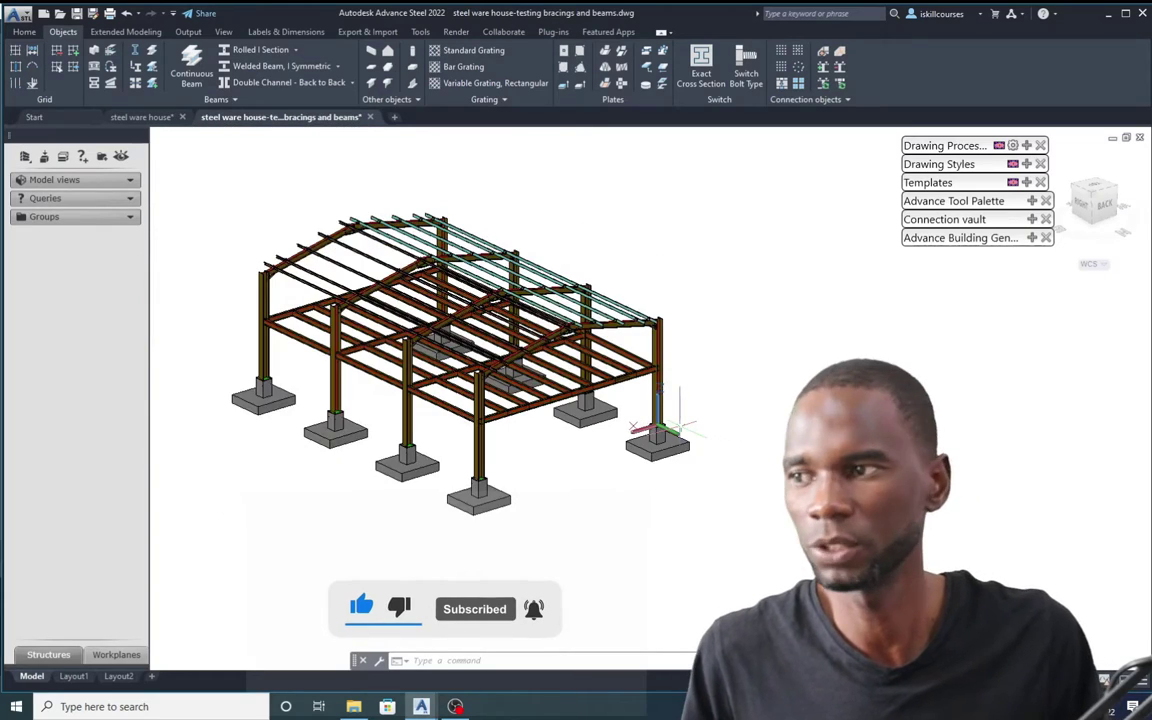
pyautogui.scroll(3, 670, 425)
pyautogui.scroll(-1, 660, 418)
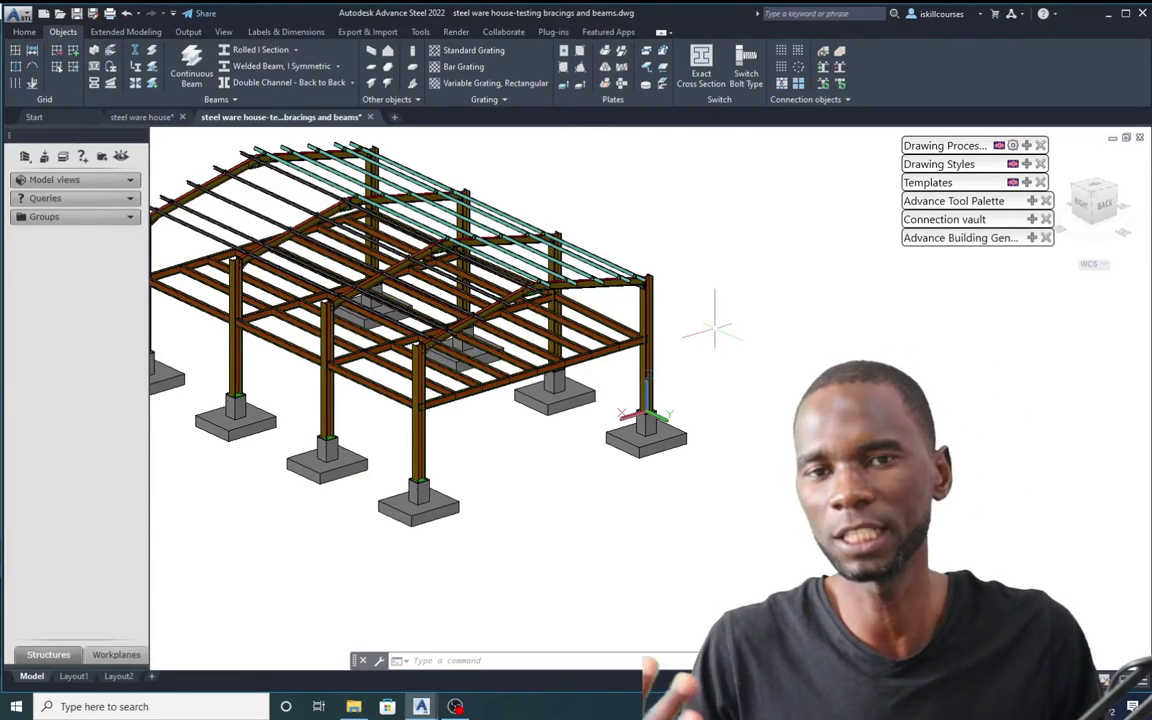
pyautogui.scroll(-3, 700, 330)
pyautogui.scroll(4, 600, 300)
pyautogui.scroll(-2, 636, 330)
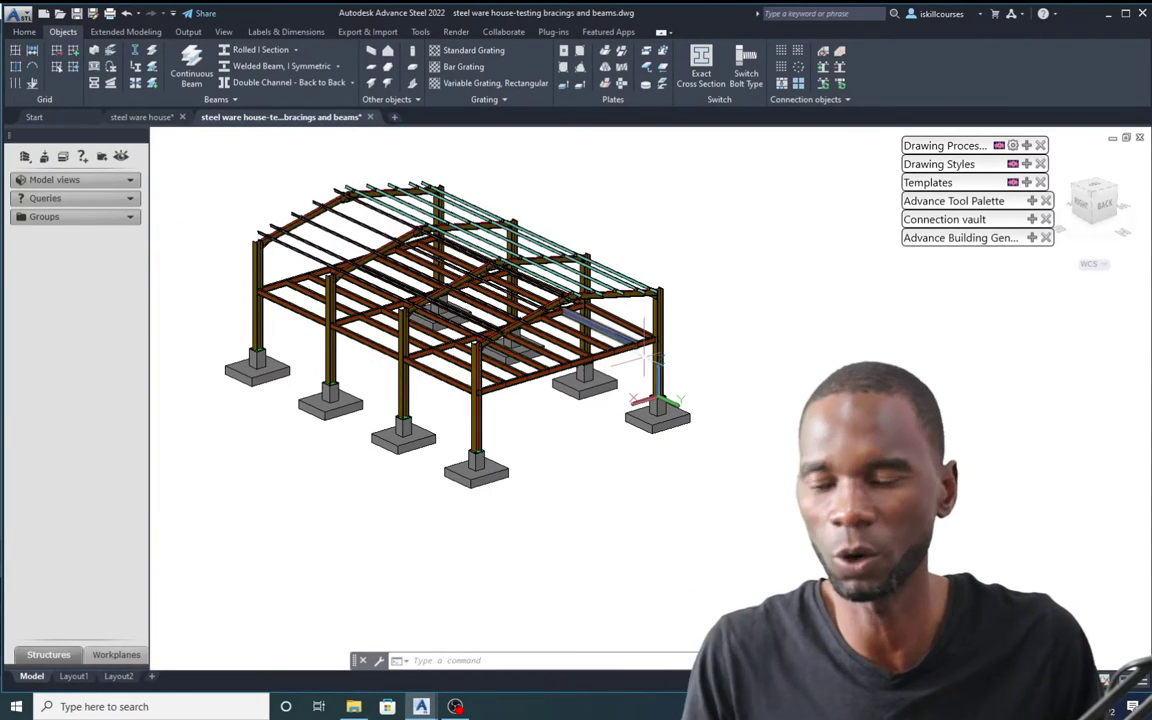
pyautogui.scroll(3, 642, 345)
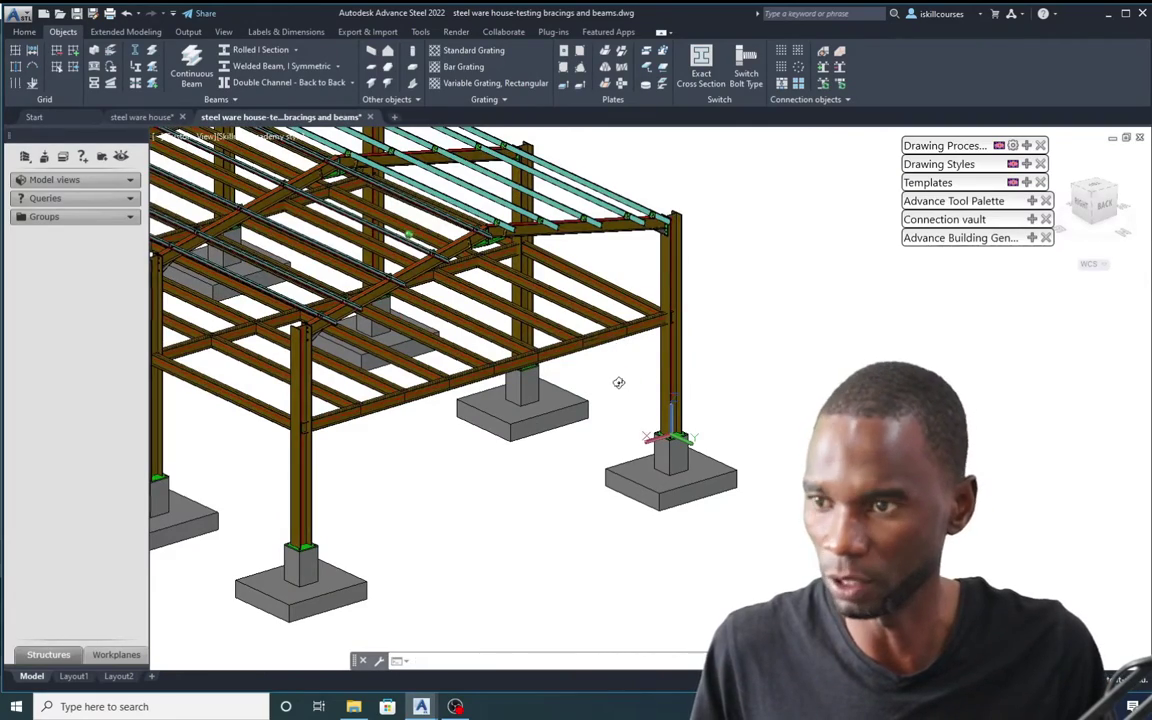
pyautogui.moveTo(617, 381)
pyautogui.keyDown('shift'); pyautogui.mouseDown(button='middle')
pyautogui.moveTo(638, 365)
pyautogui.moveTo(627, 381)
pyautogui.moveTo(617, 360)
pyautogui.moveTo(627, 381)
pyautogui.mouseUp(button='middle'); pyautogui.keyUp('shift')
pyautogui.scroll(-5, 627, 381)
pyautogui.scroll(4, 576, 338)
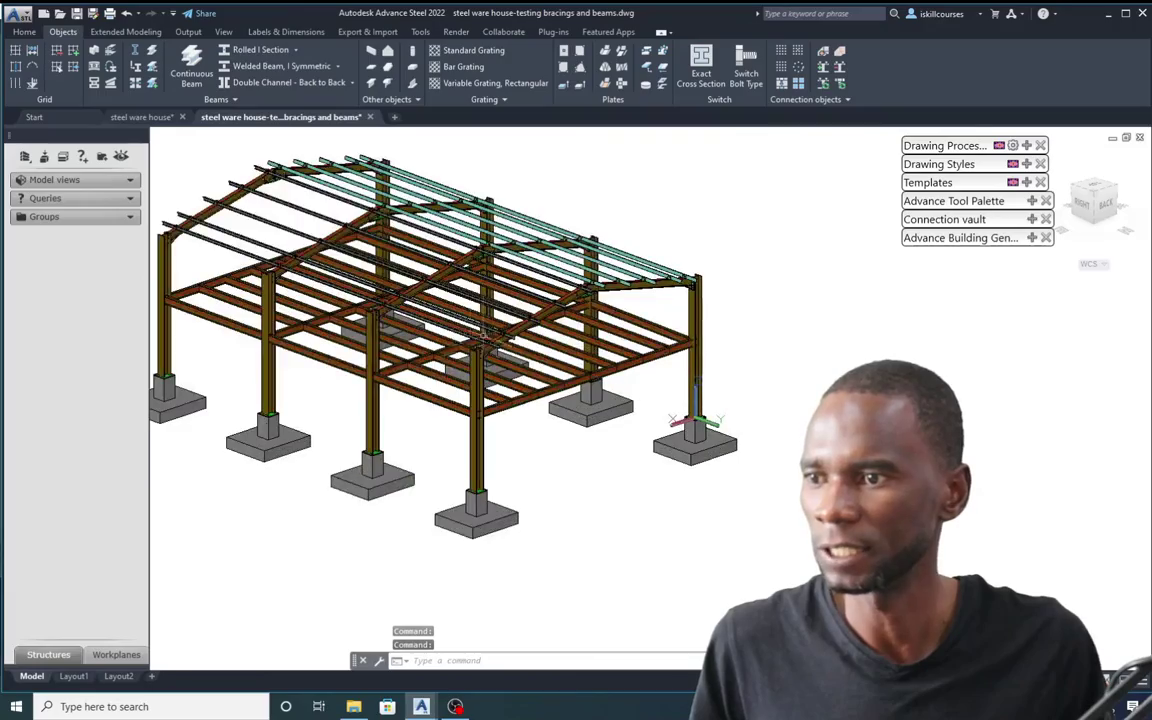
pyautogui.keyDown('shift'); pyautogui.moveTo(329, 404); pyautogui.dragTo(748, 395, button='middle'); pyautogui.keyUp('shift')
pyautogui.scroll(2, 698, 368)
pyautogui.scroll(2, 703, 345)
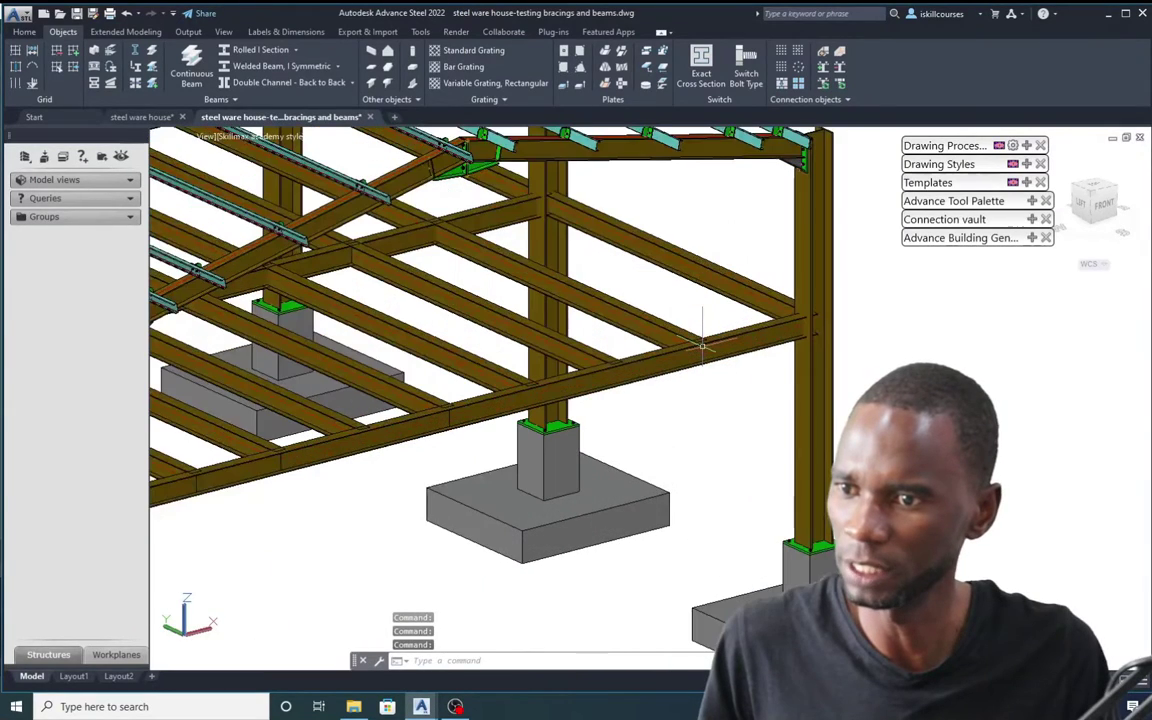
pyautogui.scroll(-3, 702, 330)
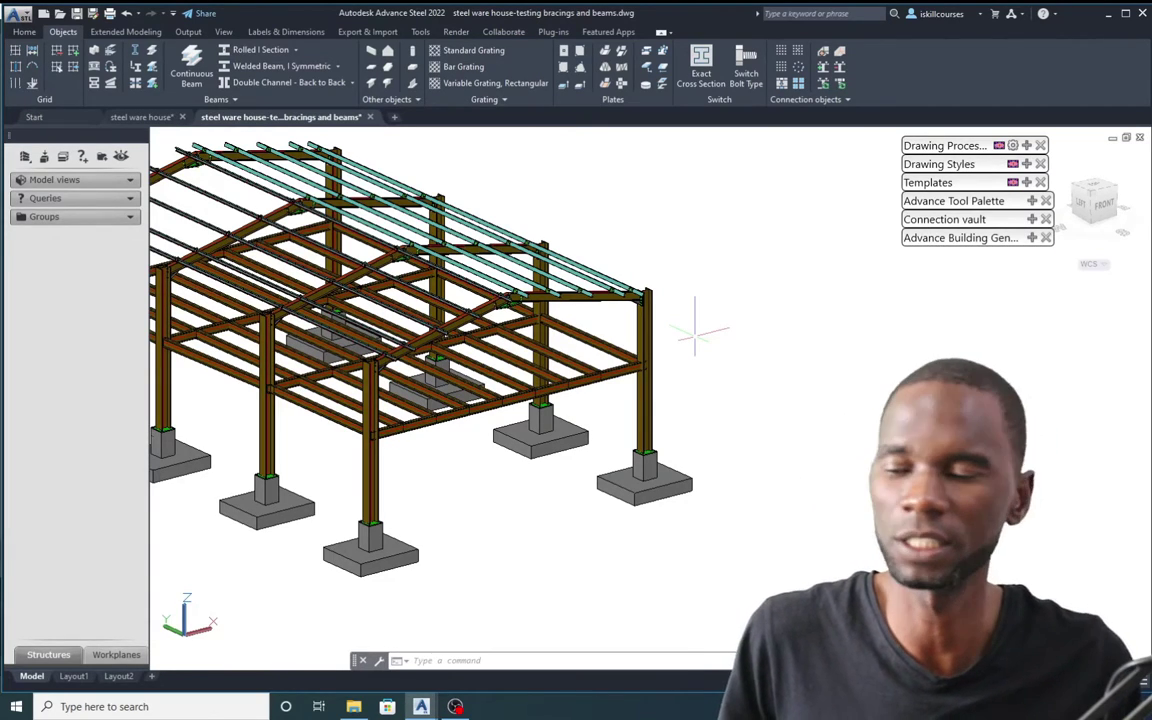
pyautogui.scroll(2, 690, 335)
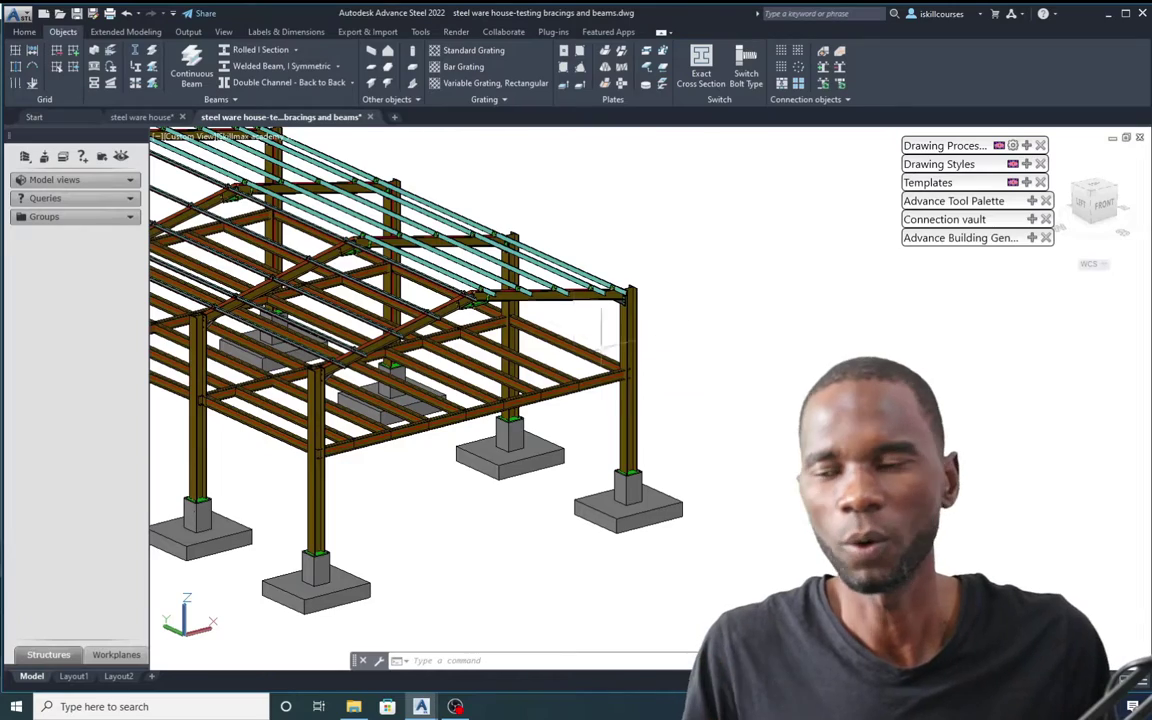
pyautogui.scroll(-3, 232, 160)
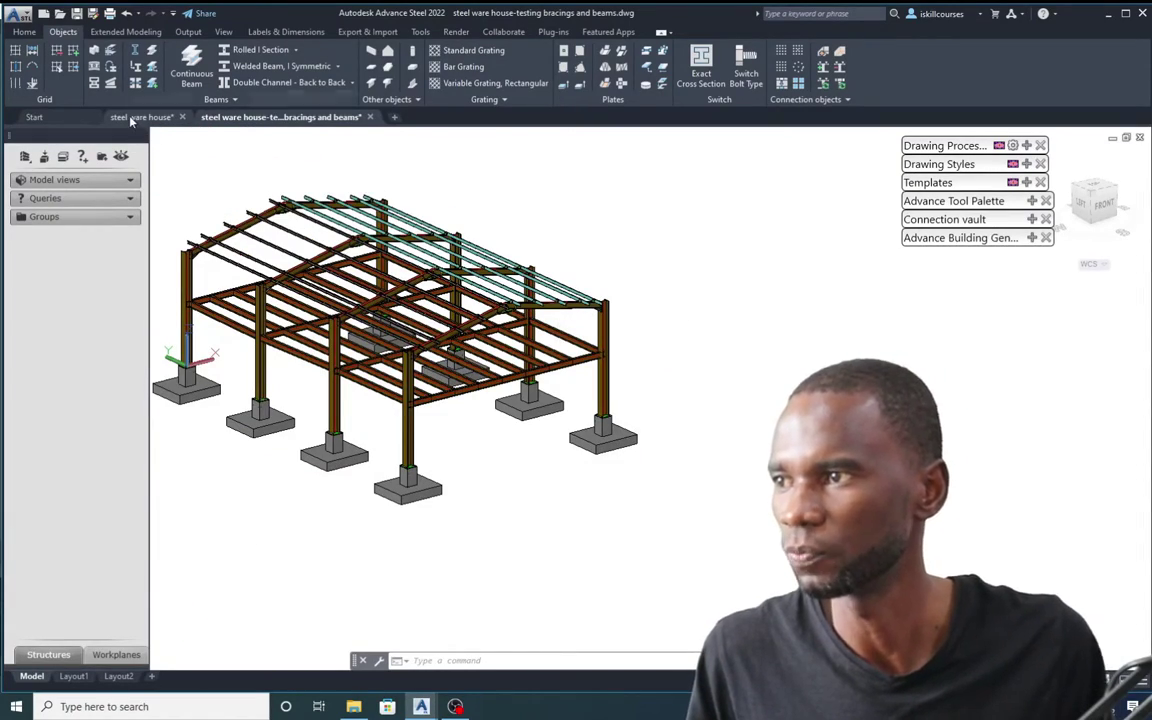
# - Switch to the steel ware house drawing and examine its portal frames, purlins, roof sheeting and footings, which lack floor beams
pyautogui.click(138, 117)
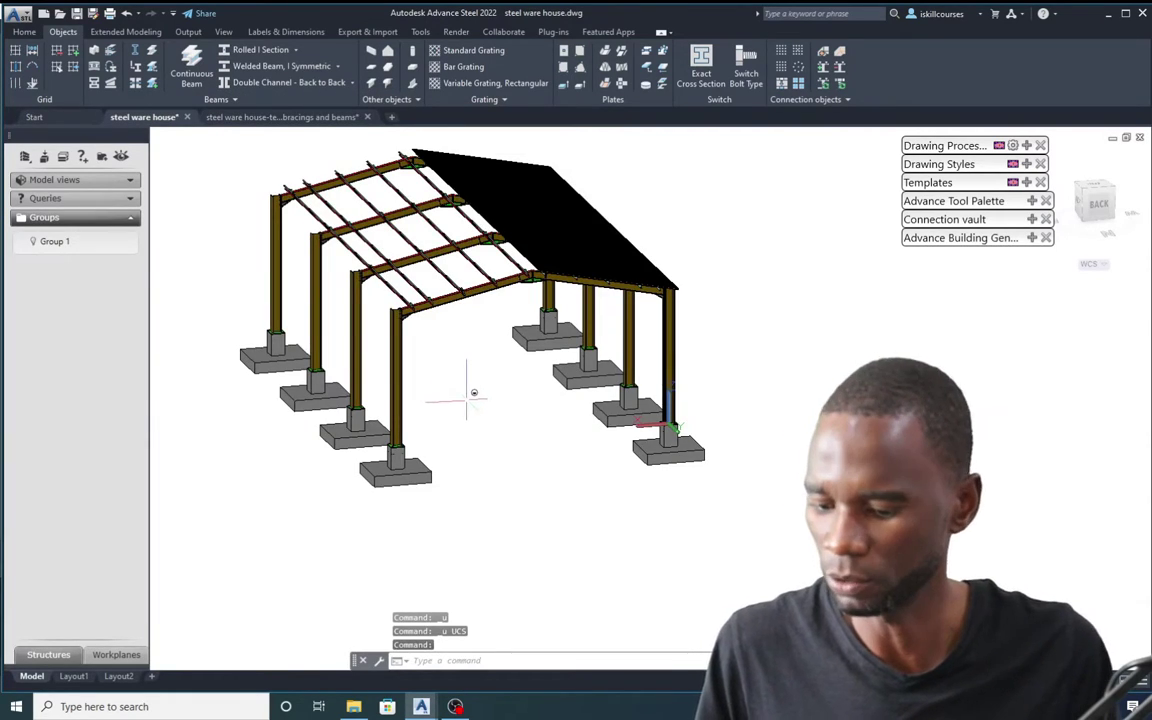
pyautogui.keyDown('shift'); pyautogui.moveTo(465, 393); pyautogui.dragTo(563, 381, button='middle'); pyautogui.keyUp('shift')
pyautogui.scroll(8, 519, 398)
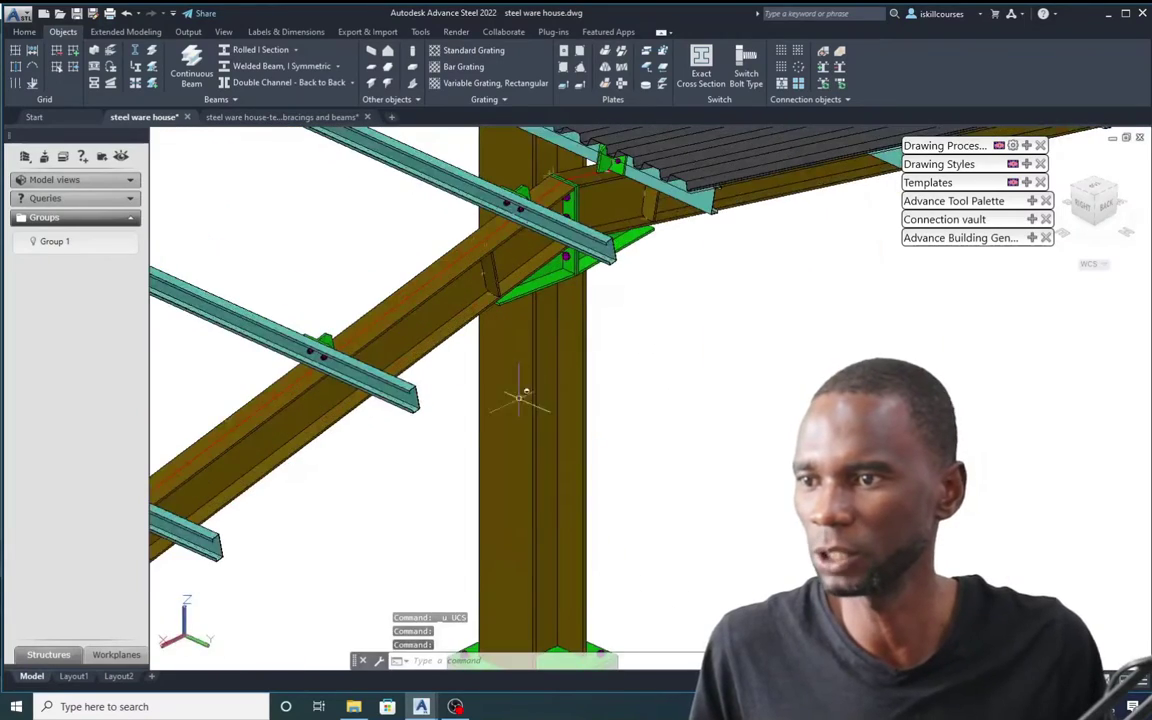
pyautogui.scroll(-6, 519, 398)
pyautogui.scroll(6, 375, 365)
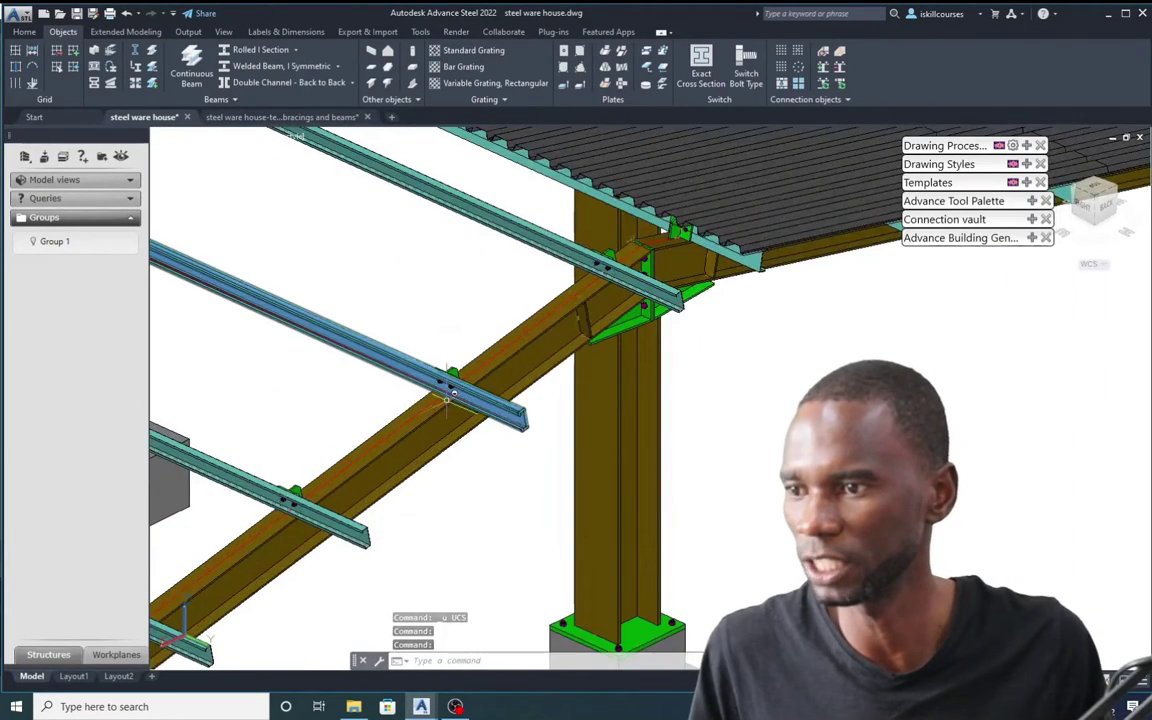
pyautogui.scroll(-5, 447, 398)
pyautogui.scroll(-4, 640, 270)
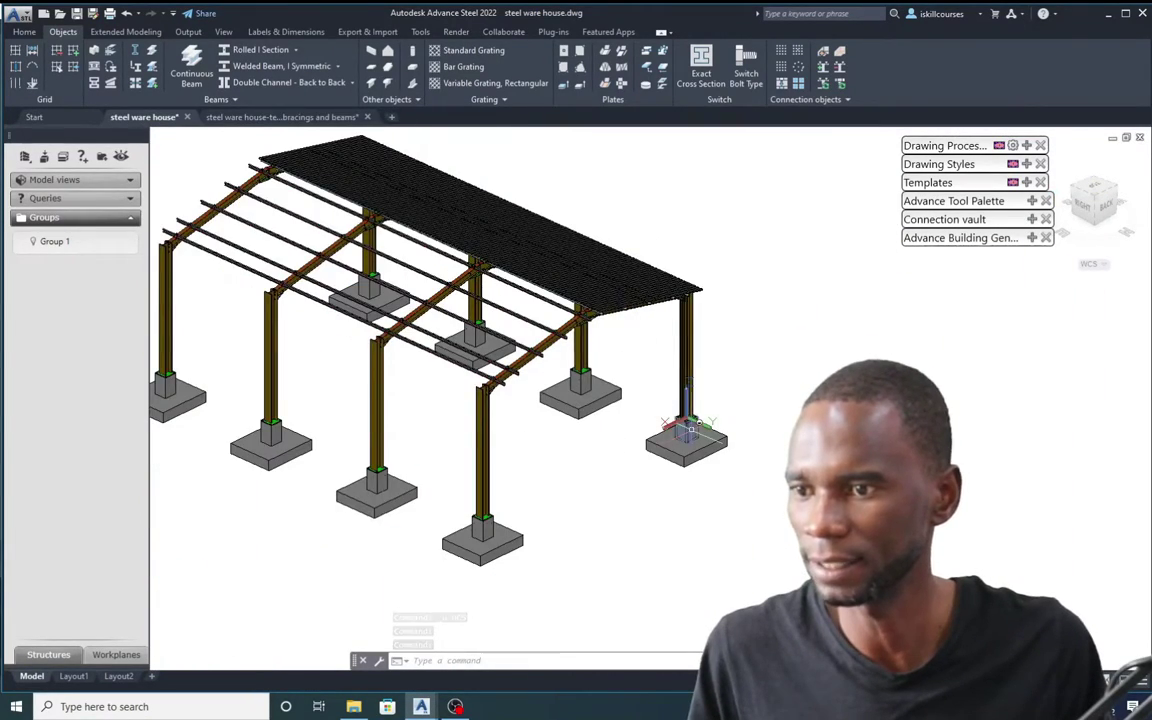
pyautogui.scroll(4, 640, 425)
pyautogui.scroll(-5, 605, 400)
pyautogui.scroll(4, 600, 380)
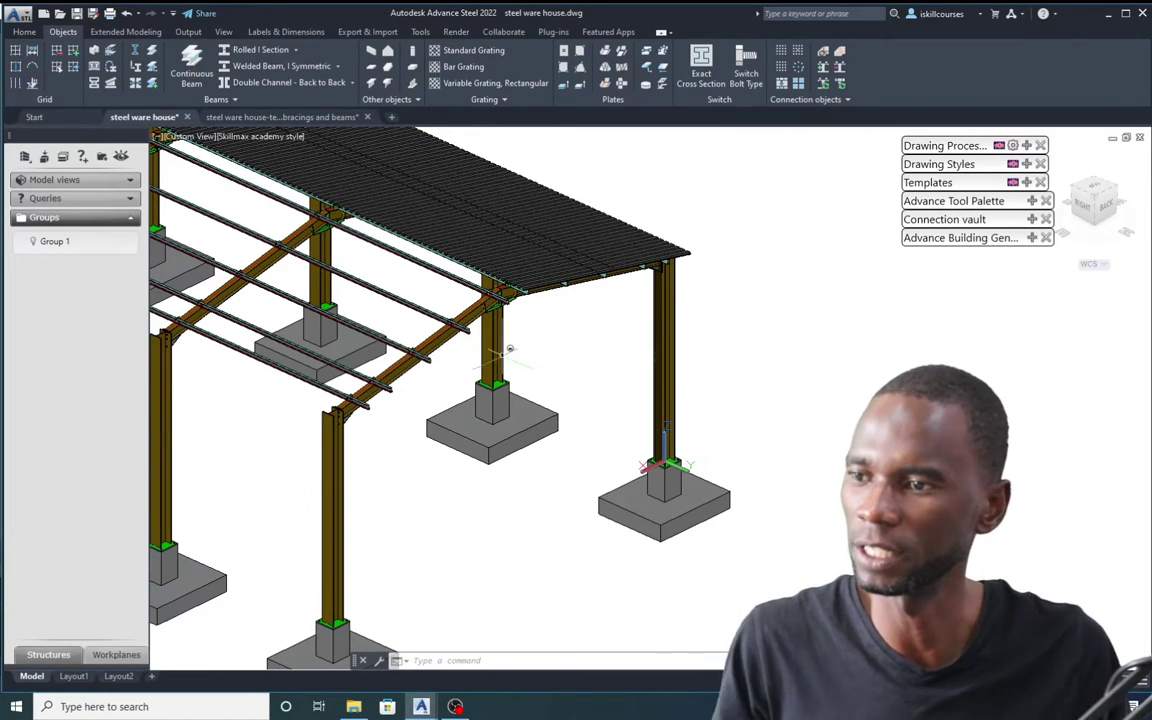
pyautogui.scroll(3, 447, 305)
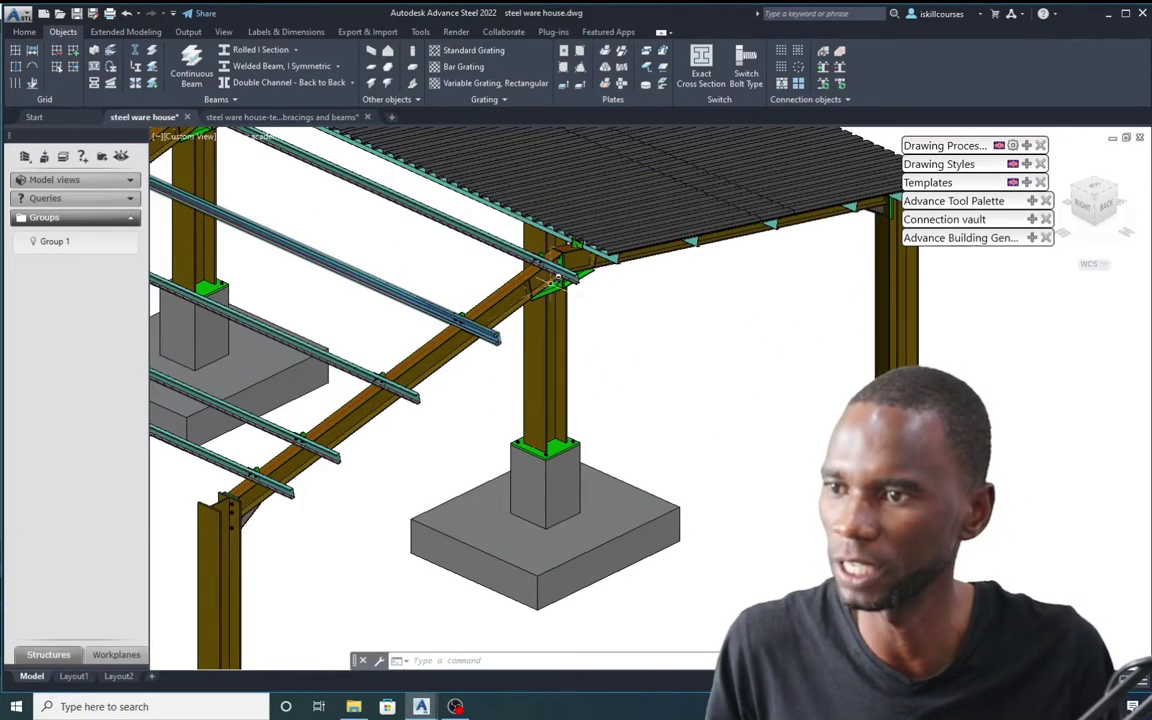
pyautogui.scroll(-3, 622, 355)
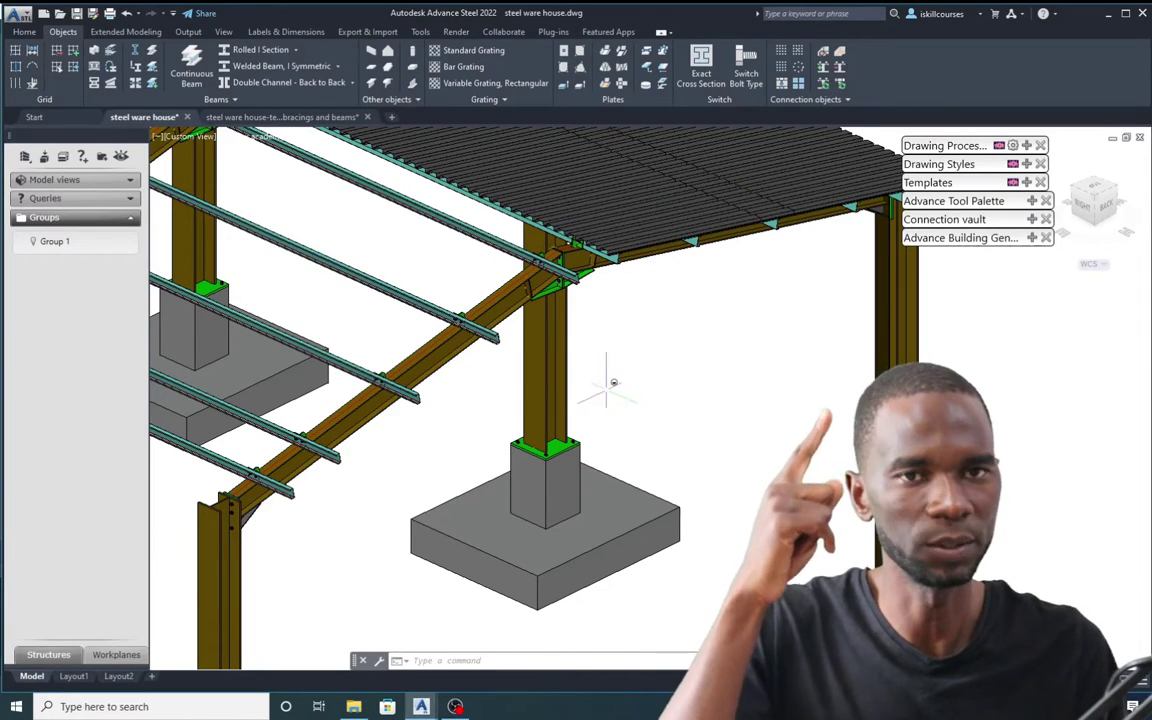
pyautogui.scroll(-3, 618, 381)
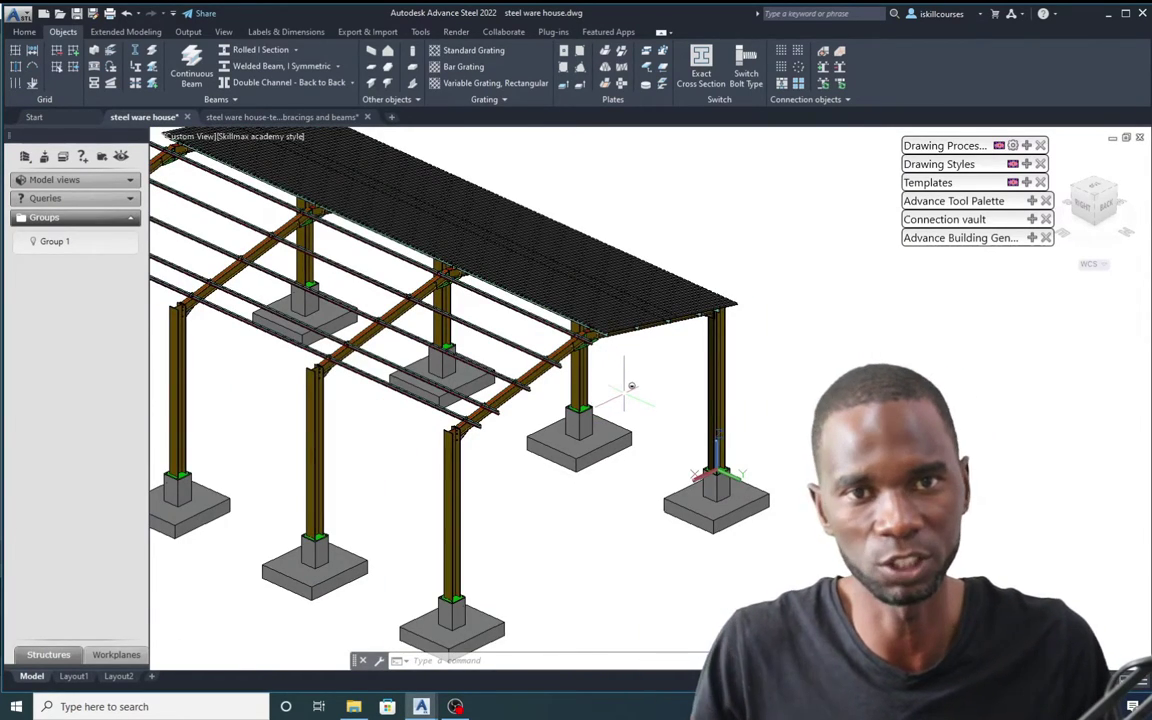
pyautogui.keyDown('shift'); pyautogui.moveTo(653, 391); pyautogui.dragTo(651, 355, button='middle'); pyautogui.keyUp('shift')
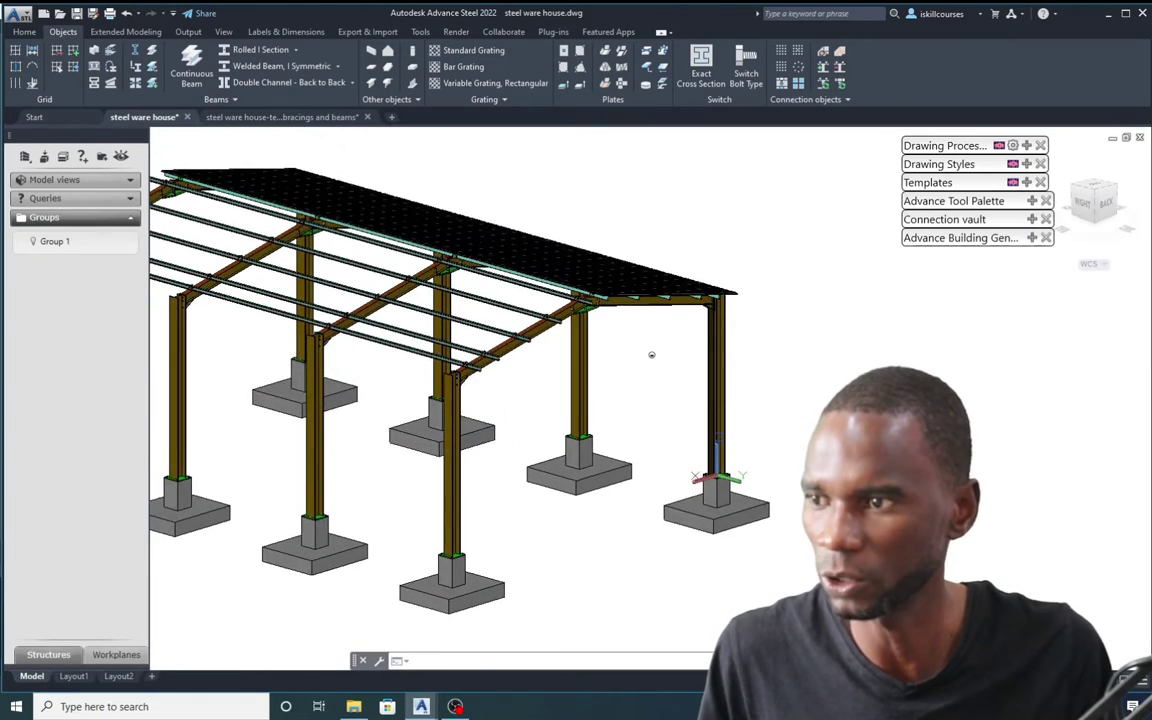
pyautogui.scroll(-5, 606, 312)
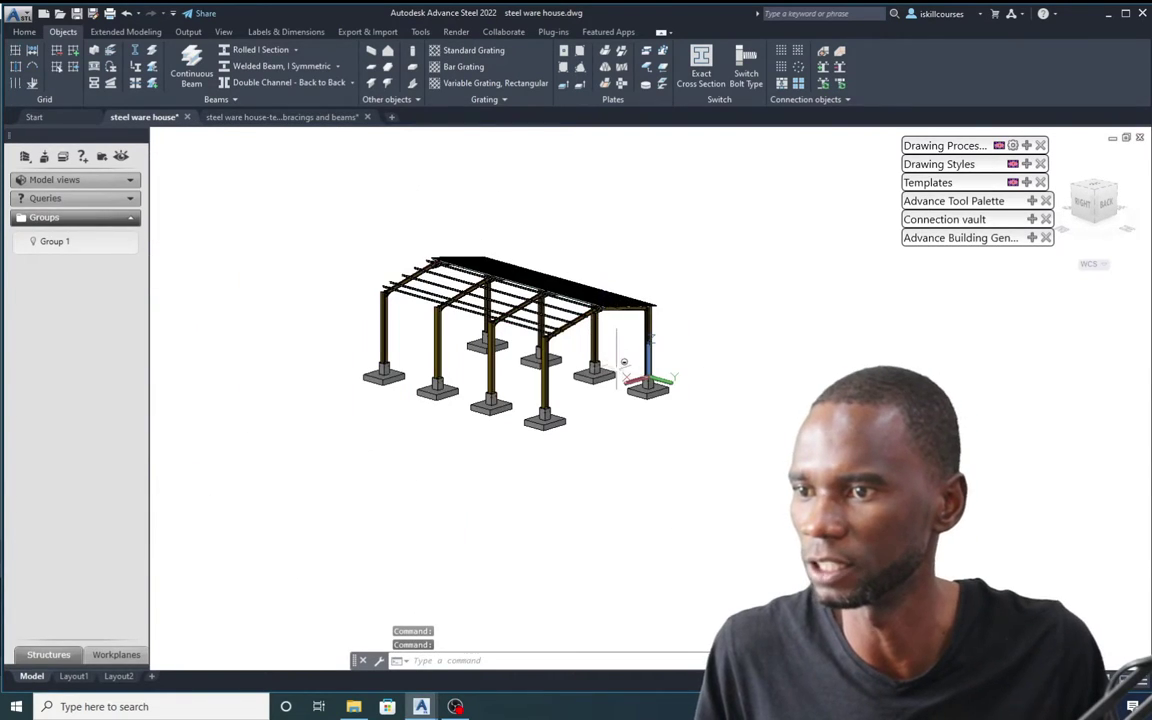
pyautogui.keyDown('shift'); pyautogui.moveTo(699, 309); pyautogui.dragTo(672, 338, button='middle'); pyautogui.keyUp('shift')
pyautogui.scroll(5, 609, 321)
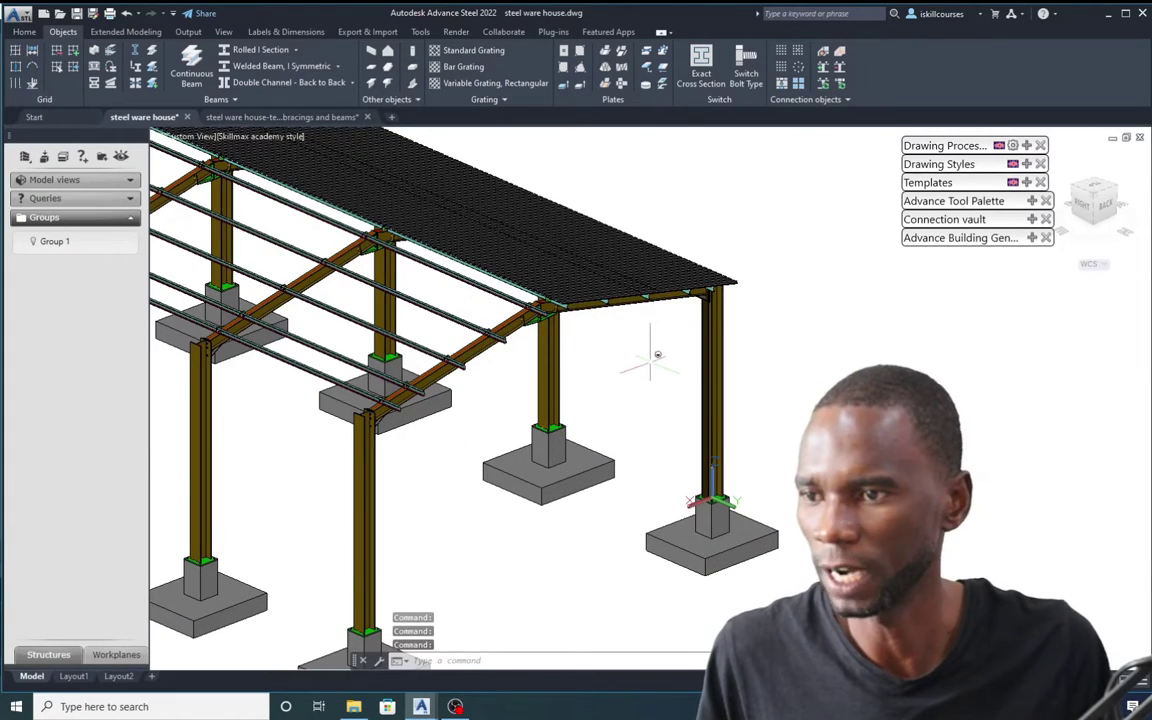
pyautogui.scroll(-5, 590, 392)
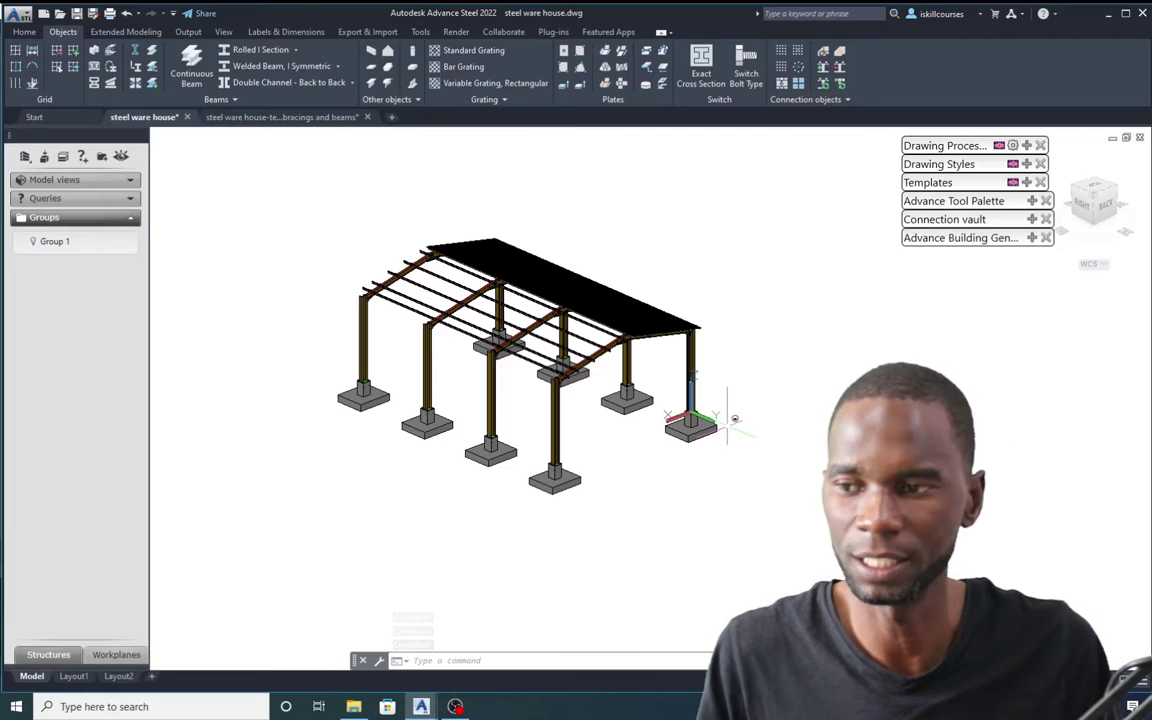
pyautogui.scroll(3, 565, 422)
pyautogui.scroll(-2, 490, 410)
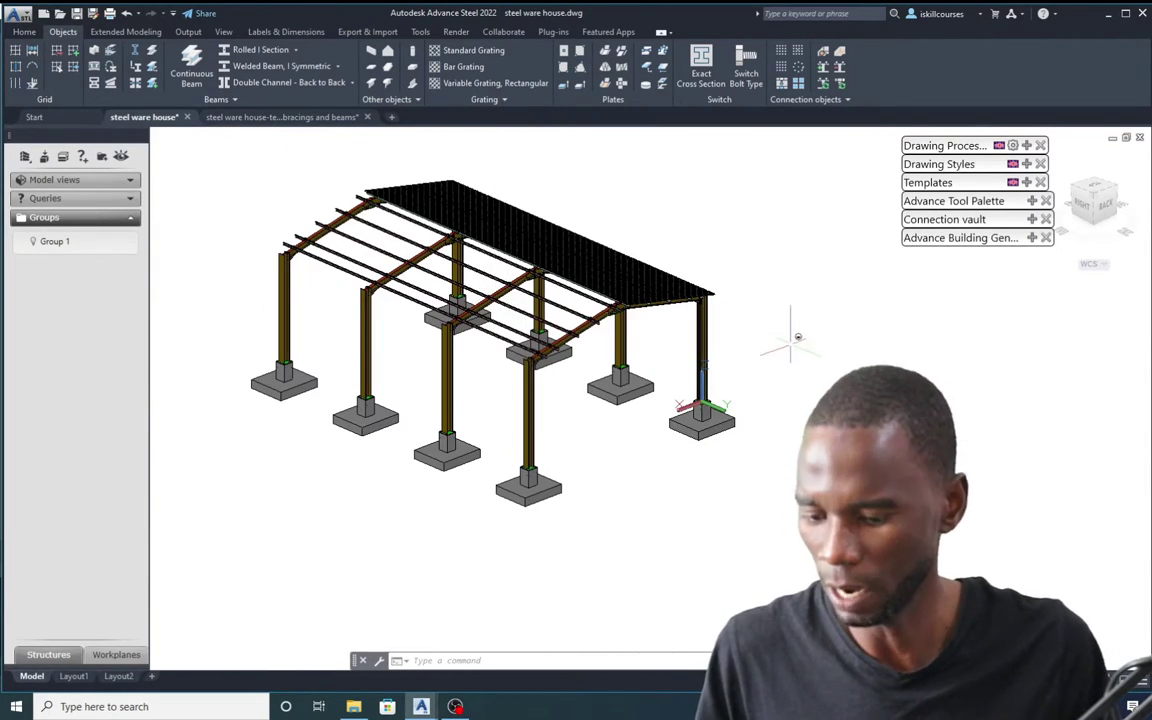
# - Delete Group 1 from the steel ware house model's groups, viewing the frame from the back
pyautogui.keyDown('shift'); pyautogui.moveTo(782, 337); pyautogui.dragTo(679, 282, button='middle'); pyautogui.keyUp('shift')
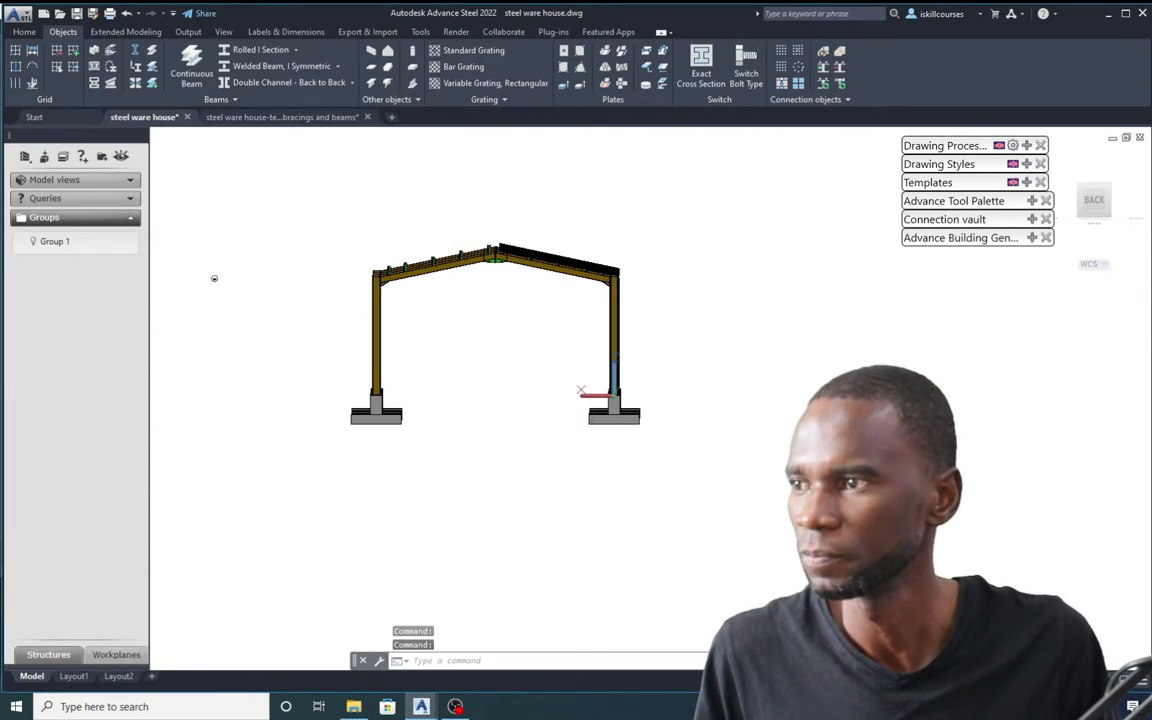
pyautogui.rightClick(57, 244)
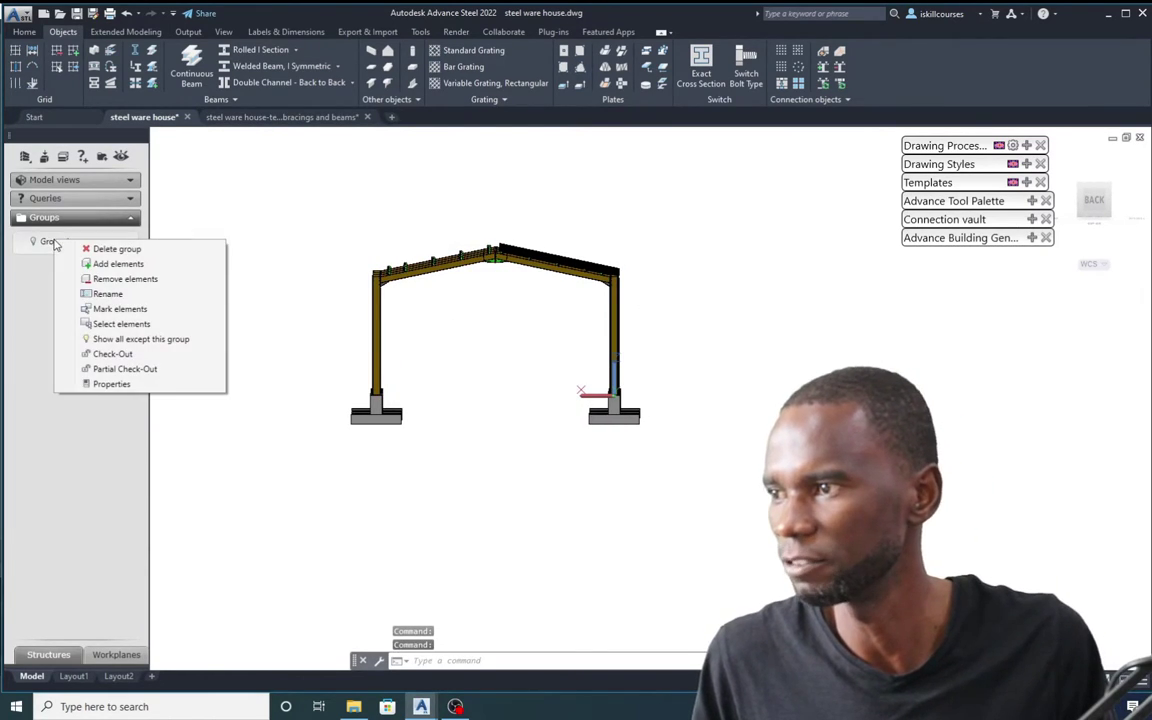
pyautogui.click(100, 247)
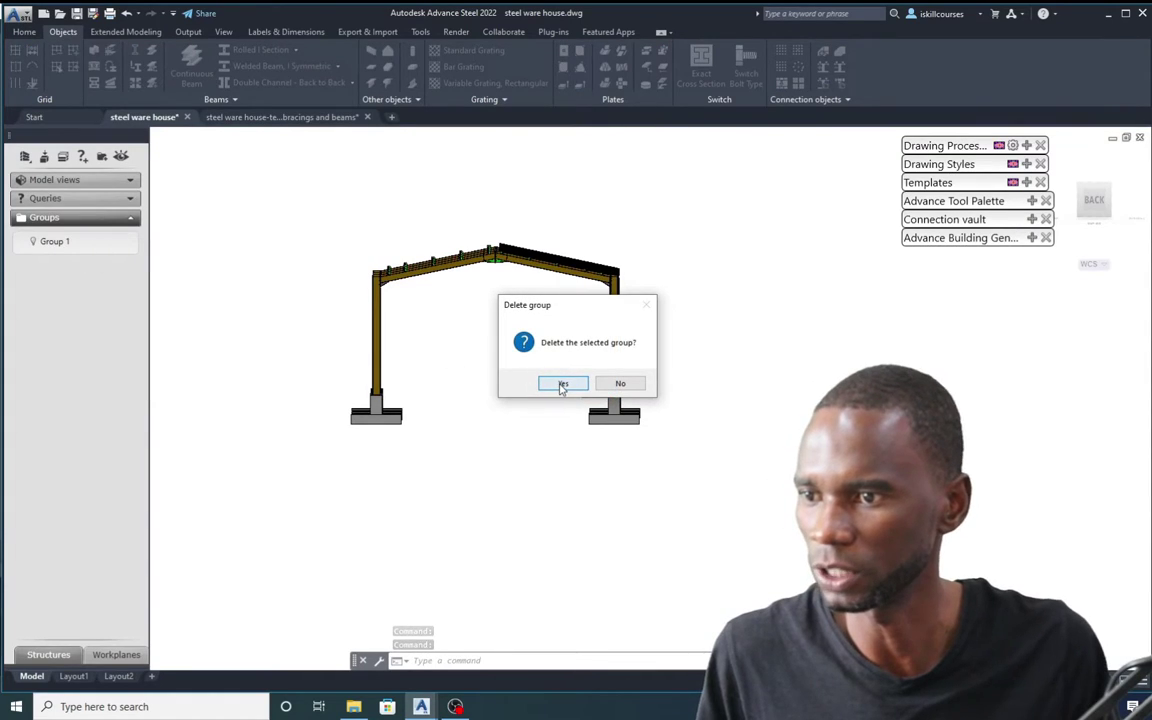
pyautogui.click(553, 386)
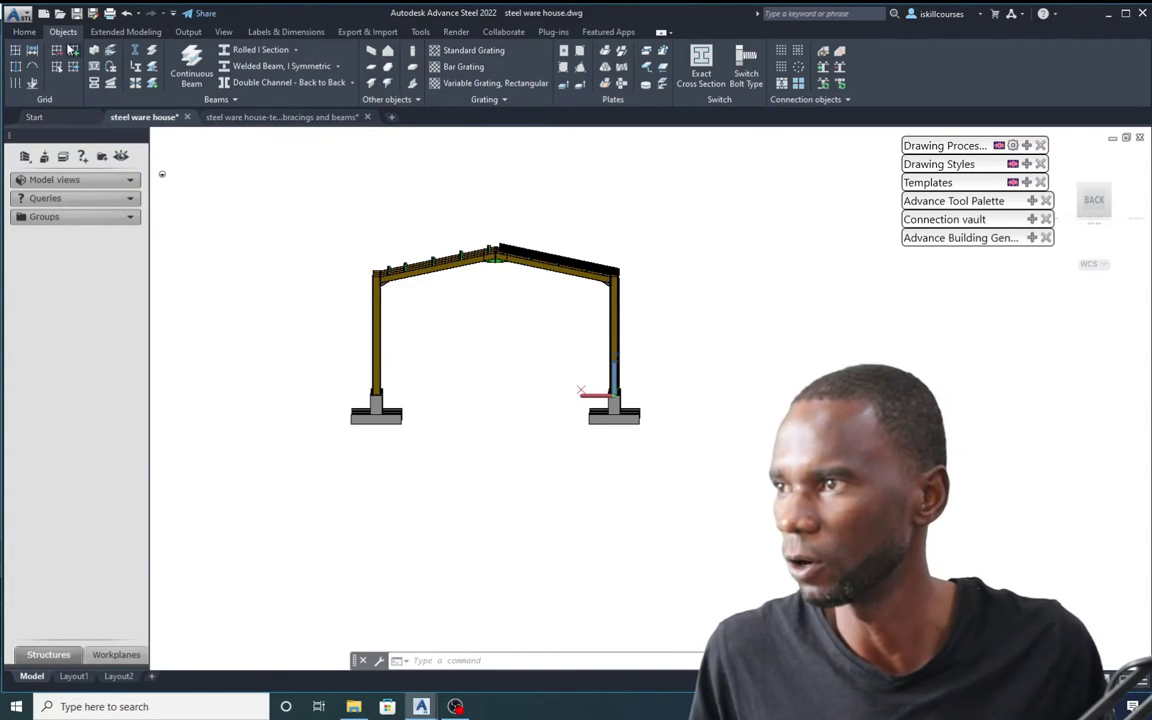
# - Create a new model group named Group1
pyautogui.click(24, 32)
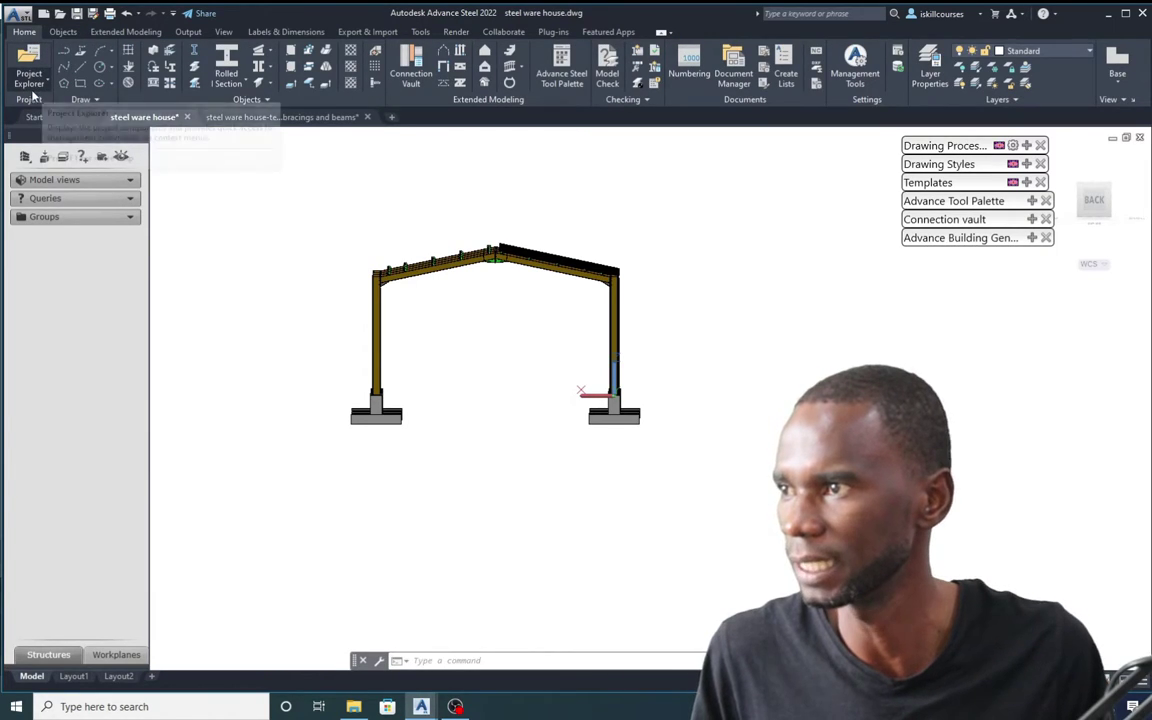
pyautogui.rightClick(56, 222)
pyautogui.click(103, 230)
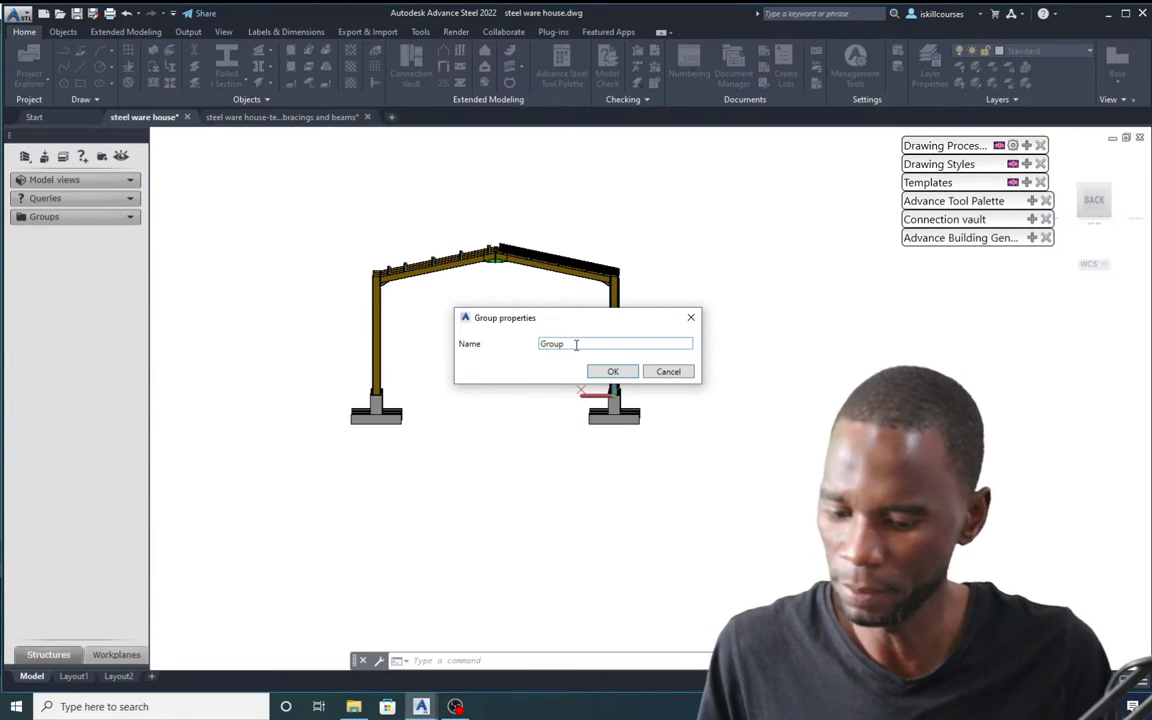
pyautogui.click(612, 372)
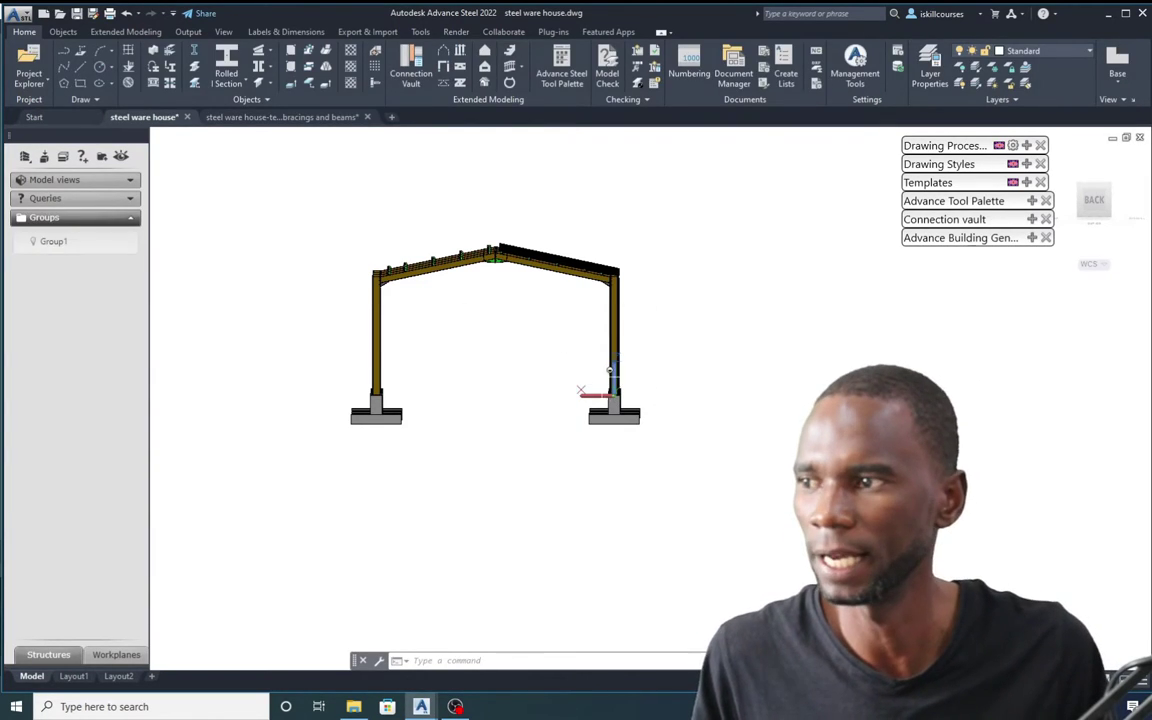
# - Add all the columns with their base plates and concrete footings to Group1, leaving out the rafters and roof
pyautogui.rightClick(46, 245)
pyautogui.click(110, 266)
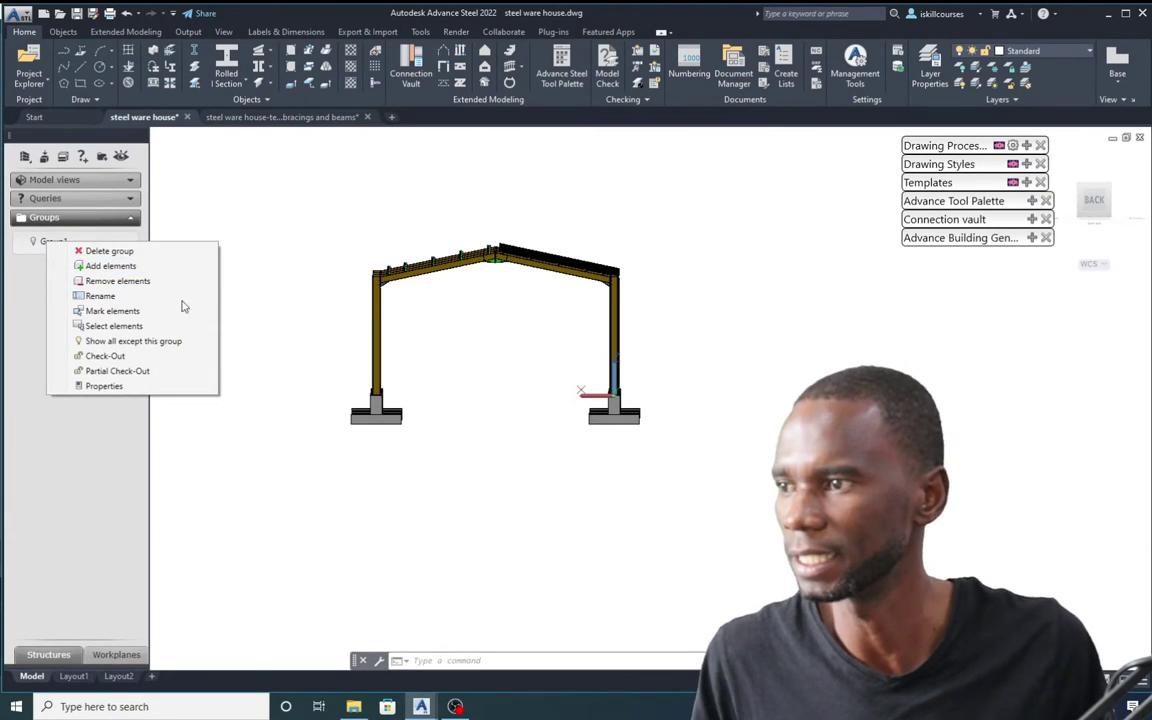
pyautogui.click(724, 470)
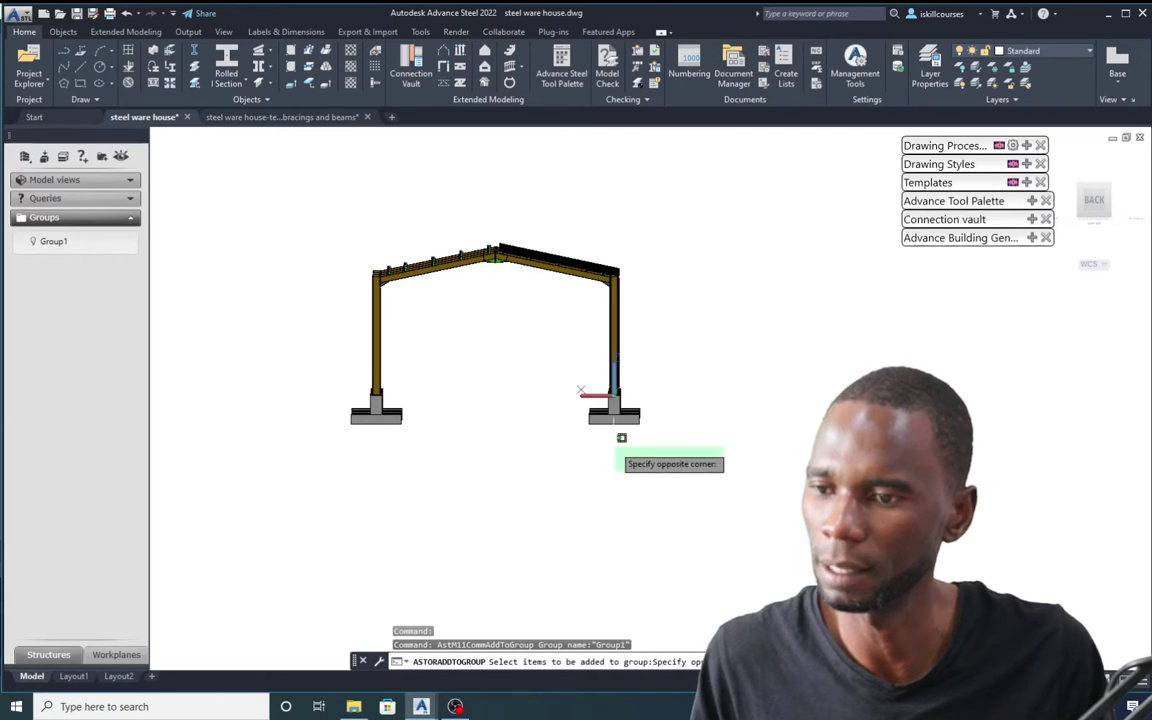
pyautogui.click(301, 293)
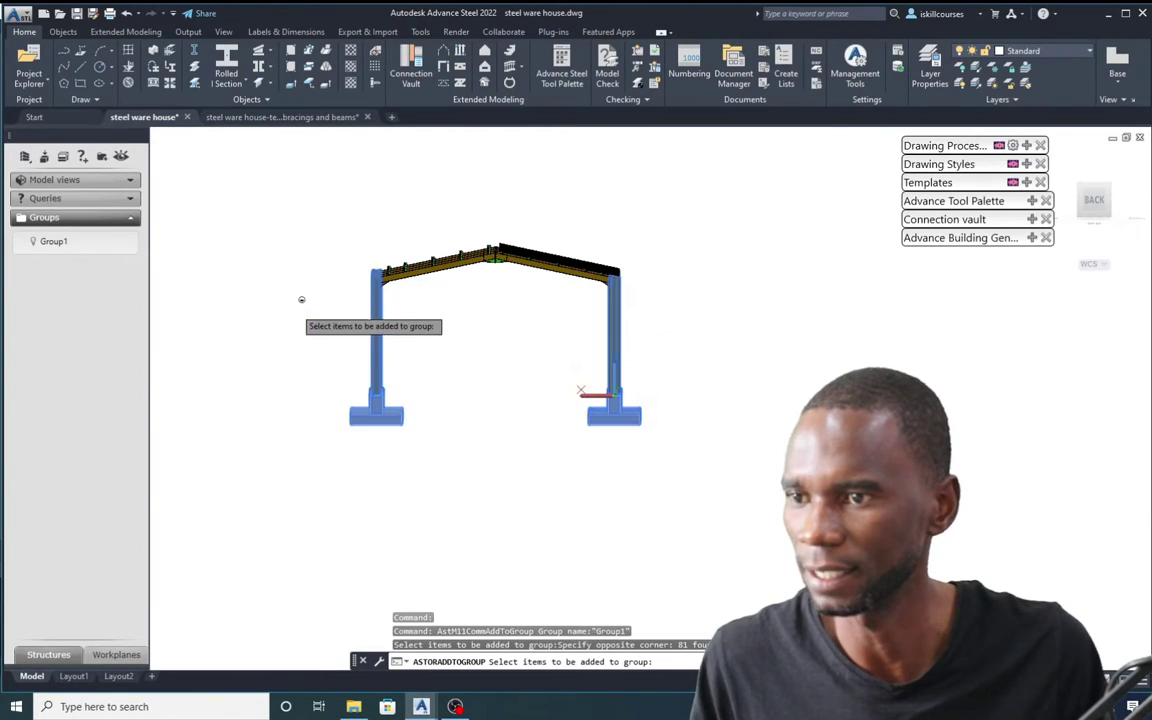
pyautogui.keyDown('shift'); pyautogui.moveTo(640, 231); pyautogui.dragTo(717, 257, button='middle'); pyautogui.keyUp('shift')
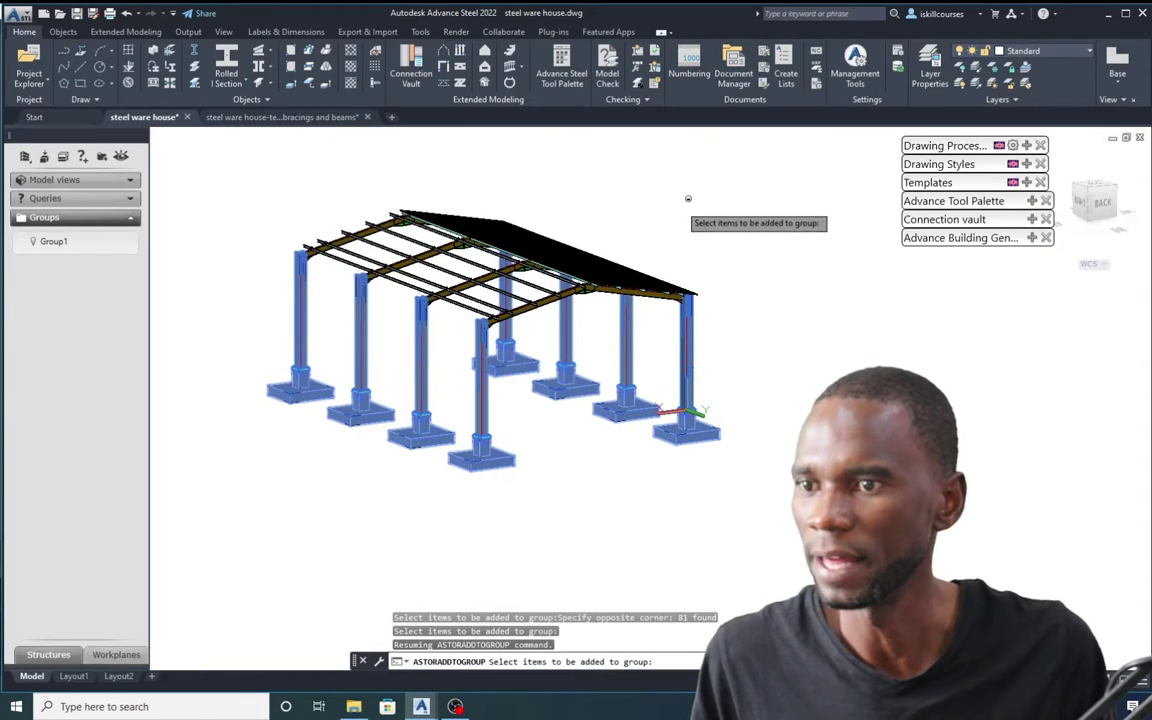
pyautogui.press('Return')
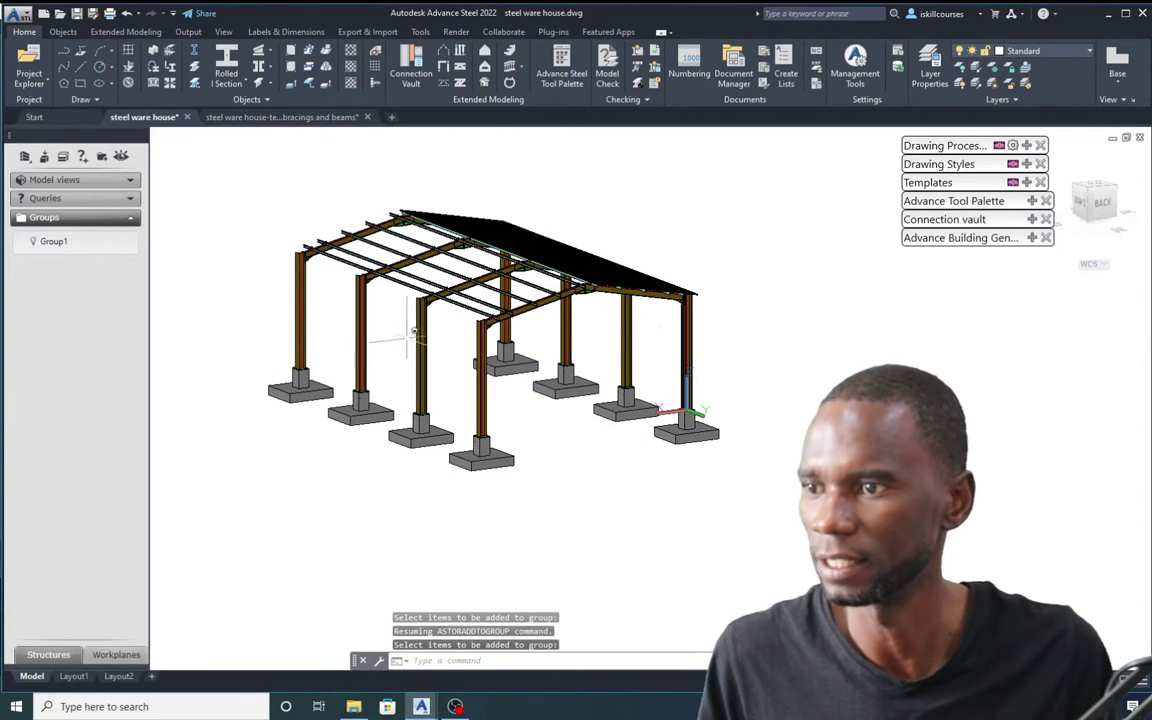
# - Isolate Group1 in the model so only its elements are displayed
pyautogui.click(33, 245)
pyautogui.scroll(-3, 544, 277)
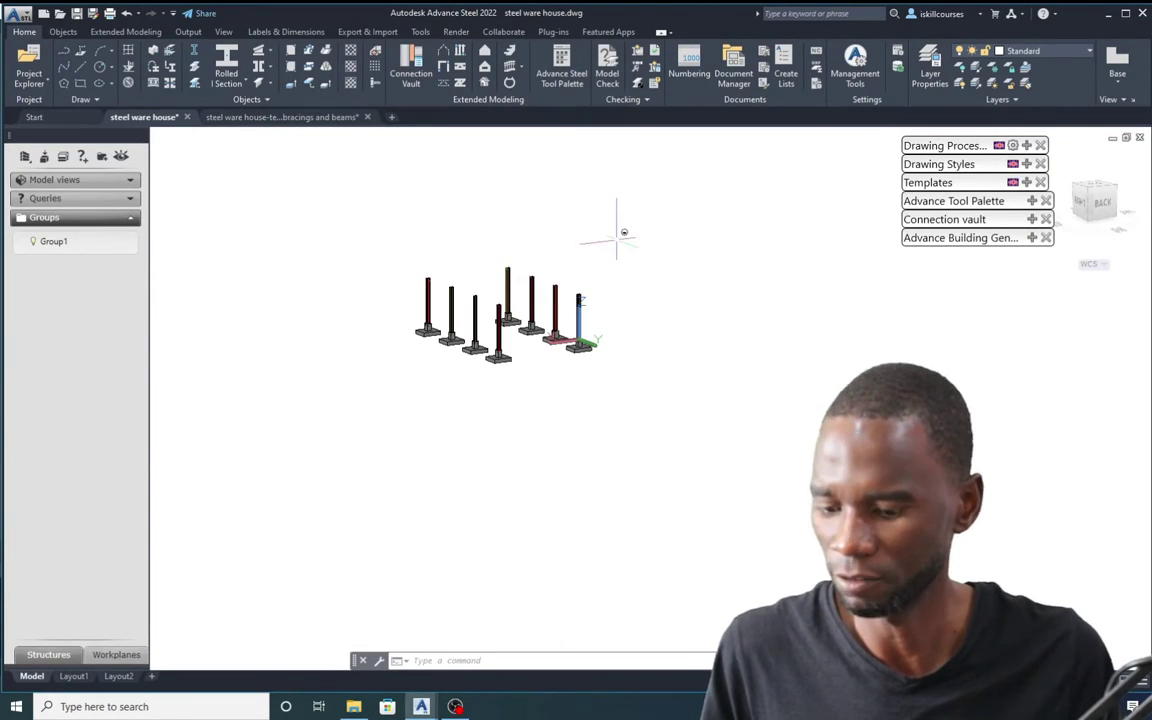
pyautogui.scroll(3, 506, 287)
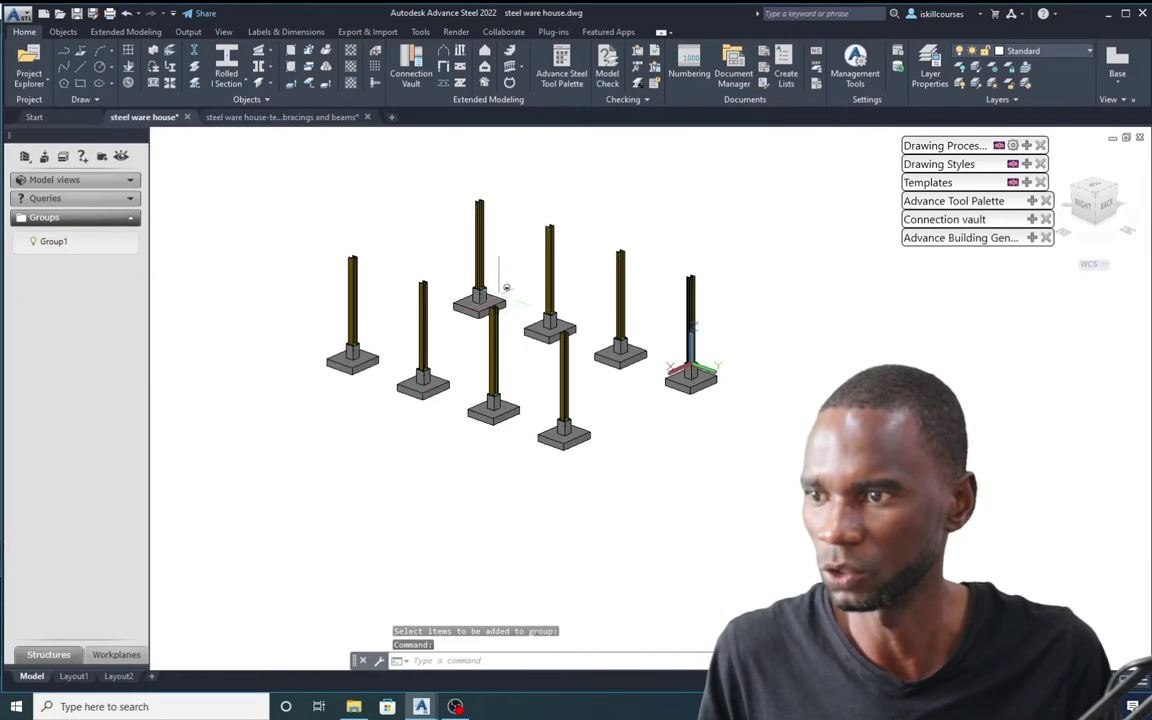
# - Examine the isolated columns and footings and the coordinate system origin at the corner column's base
pyautogui.scroll(2, 506, 287)
pyautogui.scroll(-4, 504, 368)
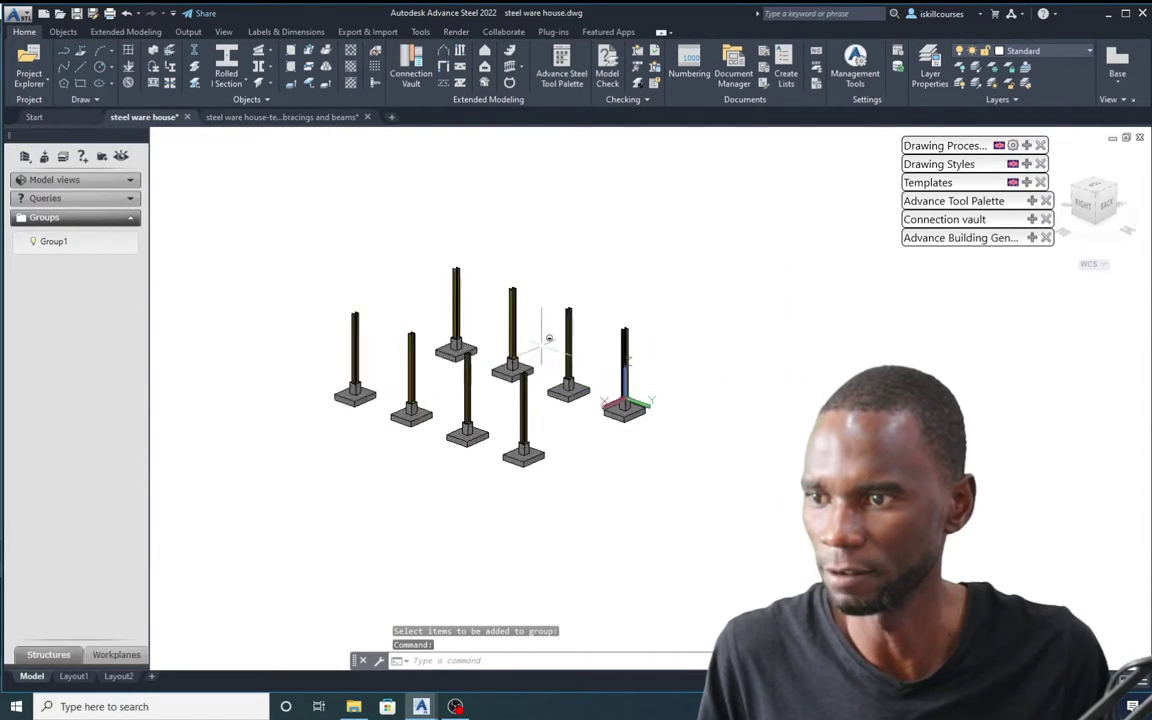
pyautogui.scroll(3, 548, 338)
pyautogui.scroll(-3, 525, 352)
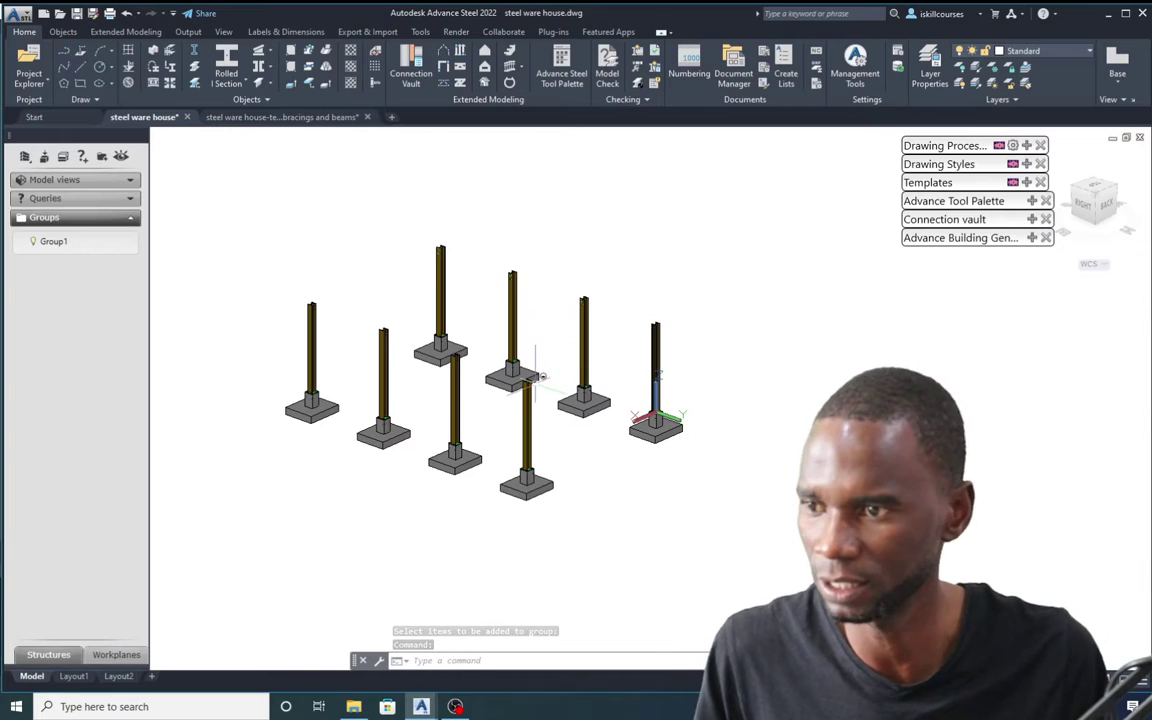
pyautogui.scroll(-3, 549, 358)
pyautogui.scroll(6, 615, 388)
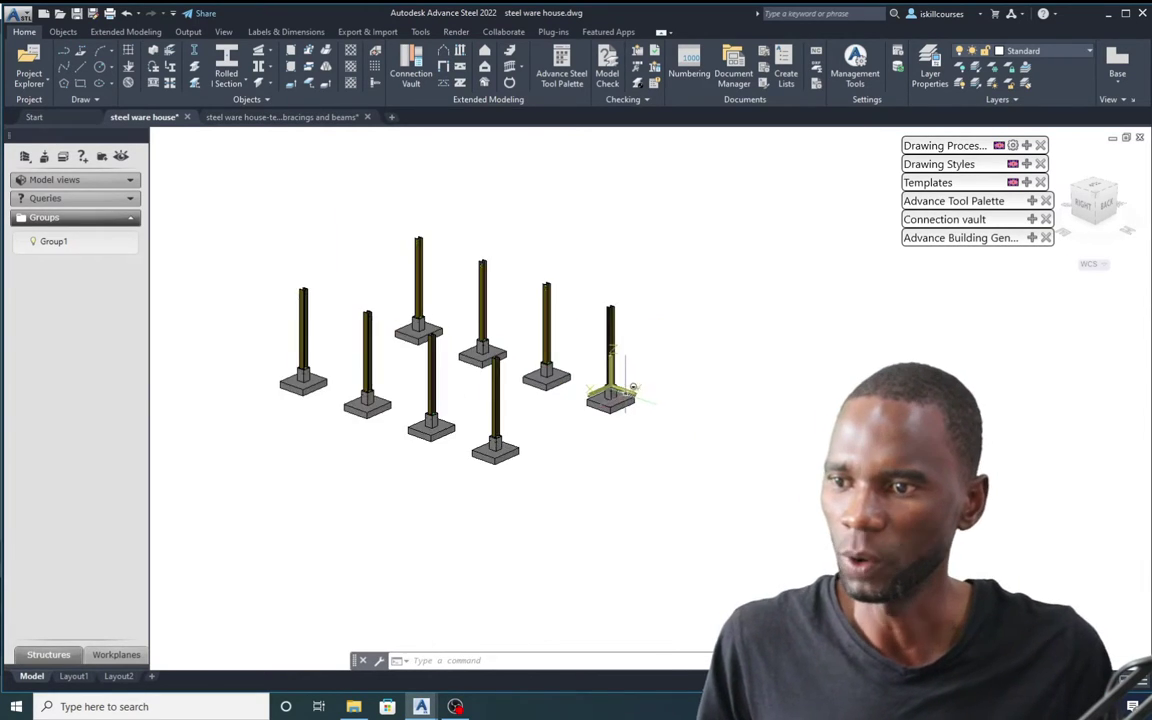
pyautogui.scroll(-3, 629, 383)
pyautogui.scroll(1, 578, 383)
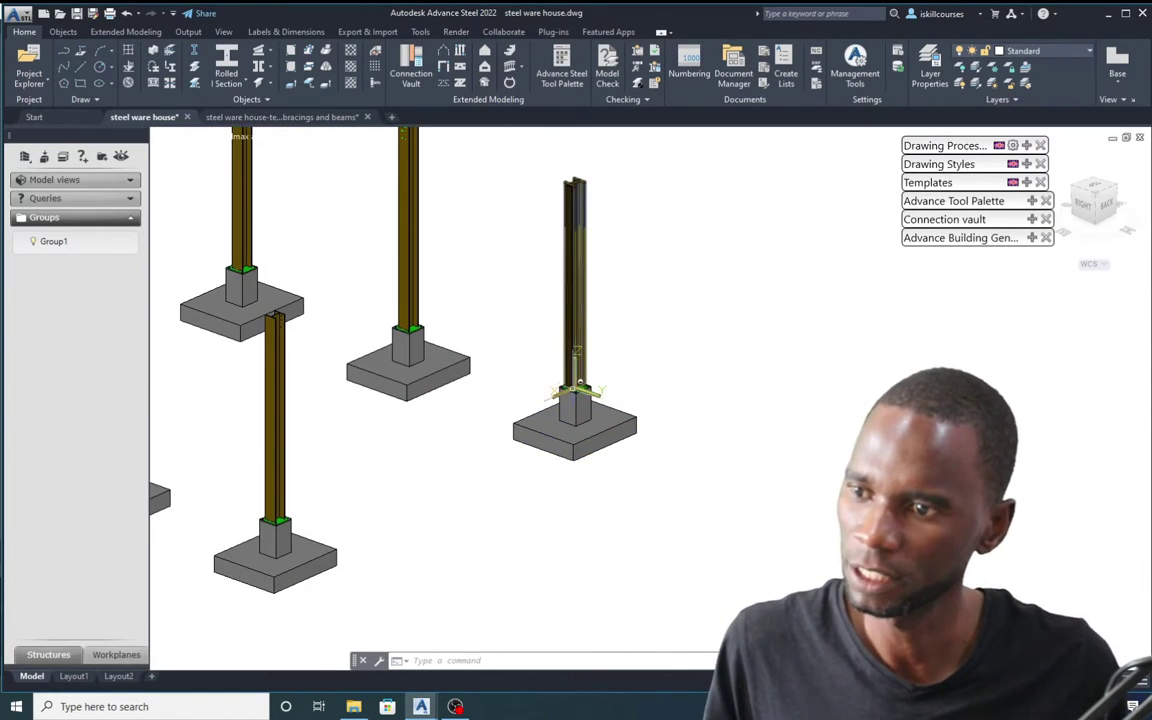
pyautogui.scroll(2, 590, 385)
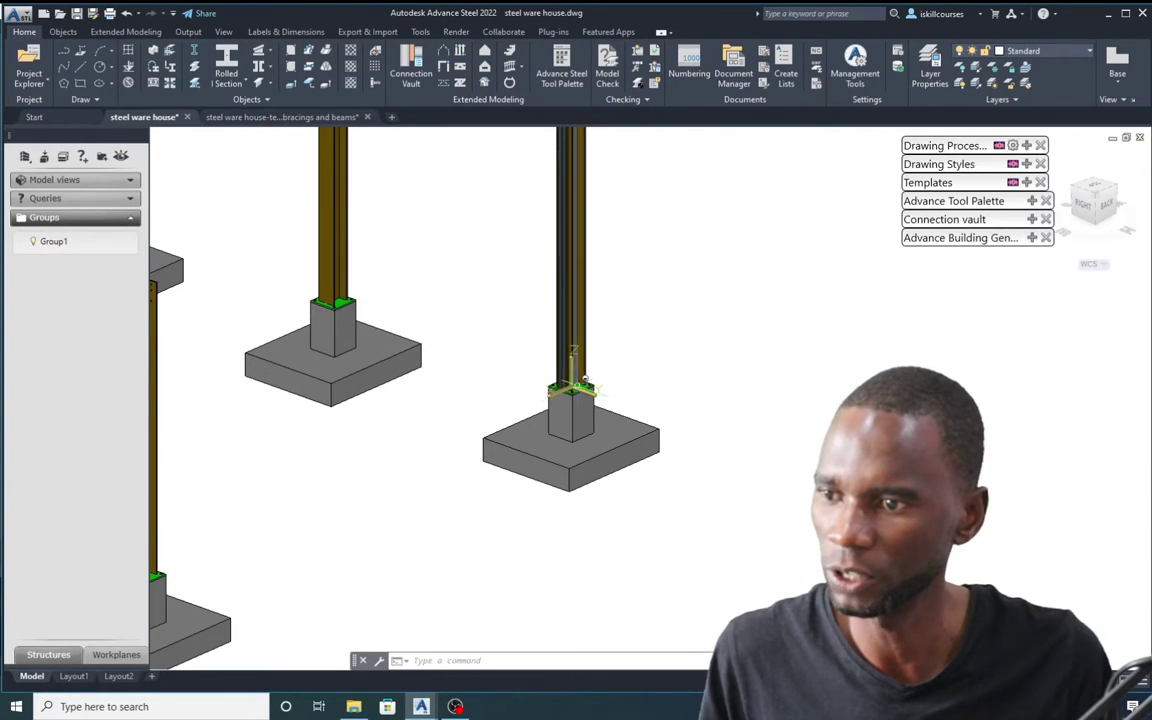
pyautogui.scroll(-3, 602, 383)
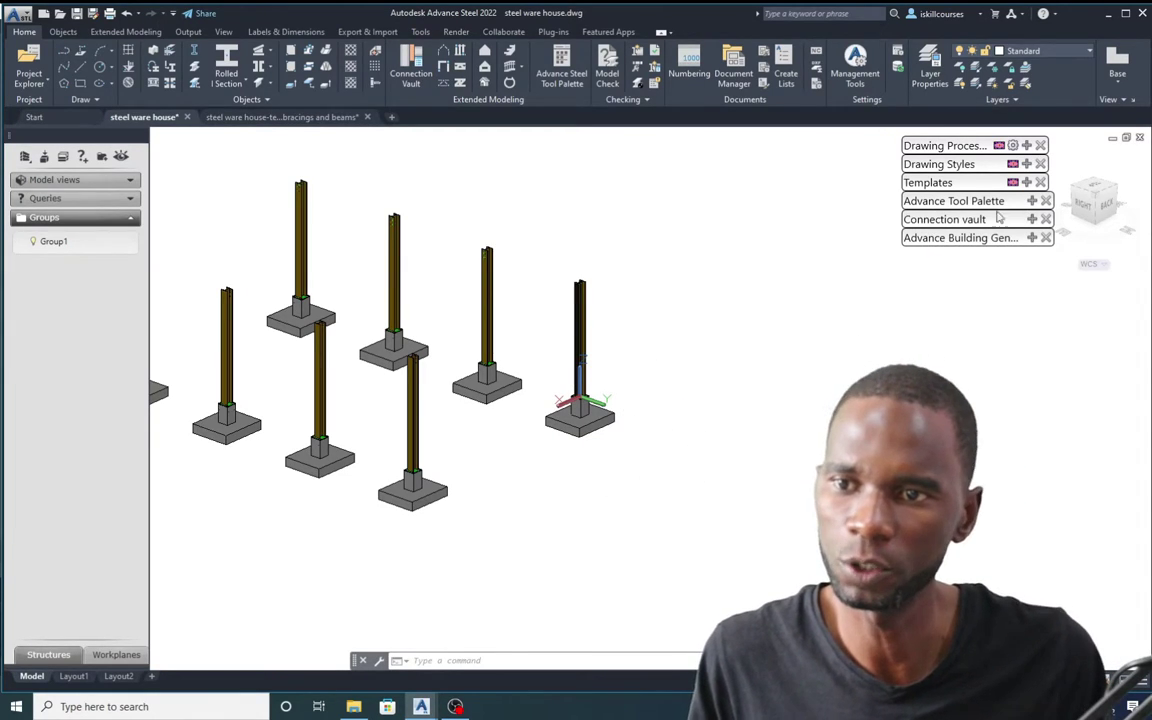
# - Move the UCS origin 2700 vertically up the corner column from its base, with Ortho on
pyautogui.moveTo(1035, 206)
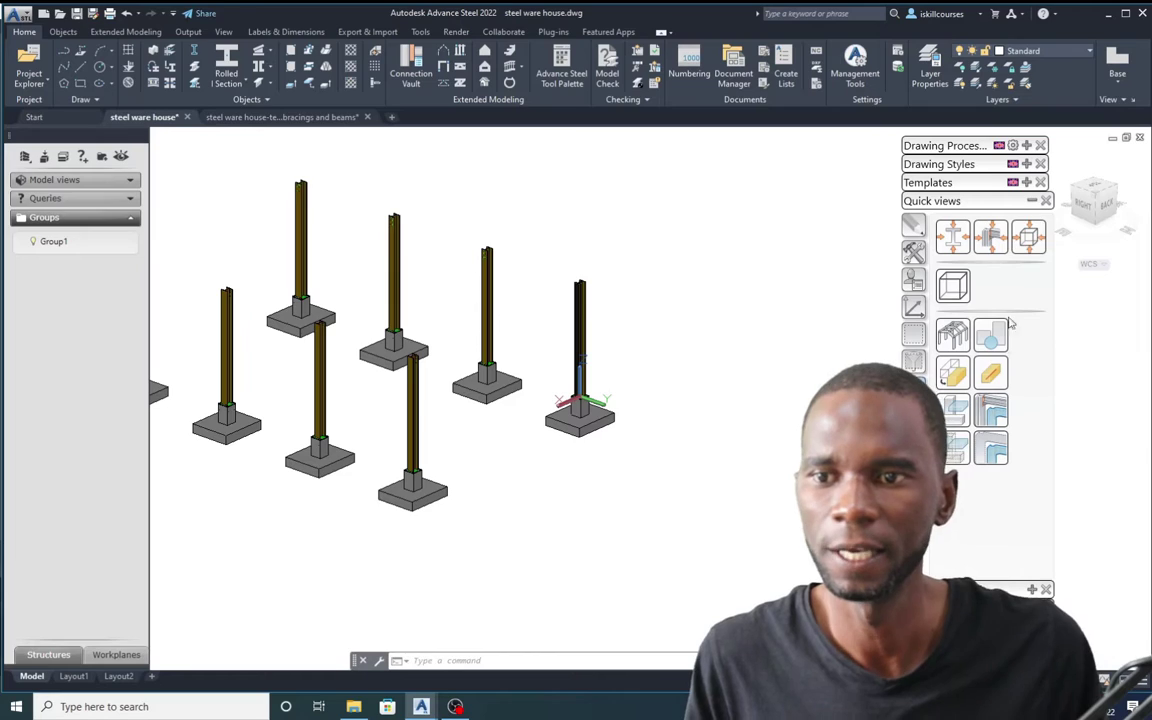
pyautogui.click(914, 308)
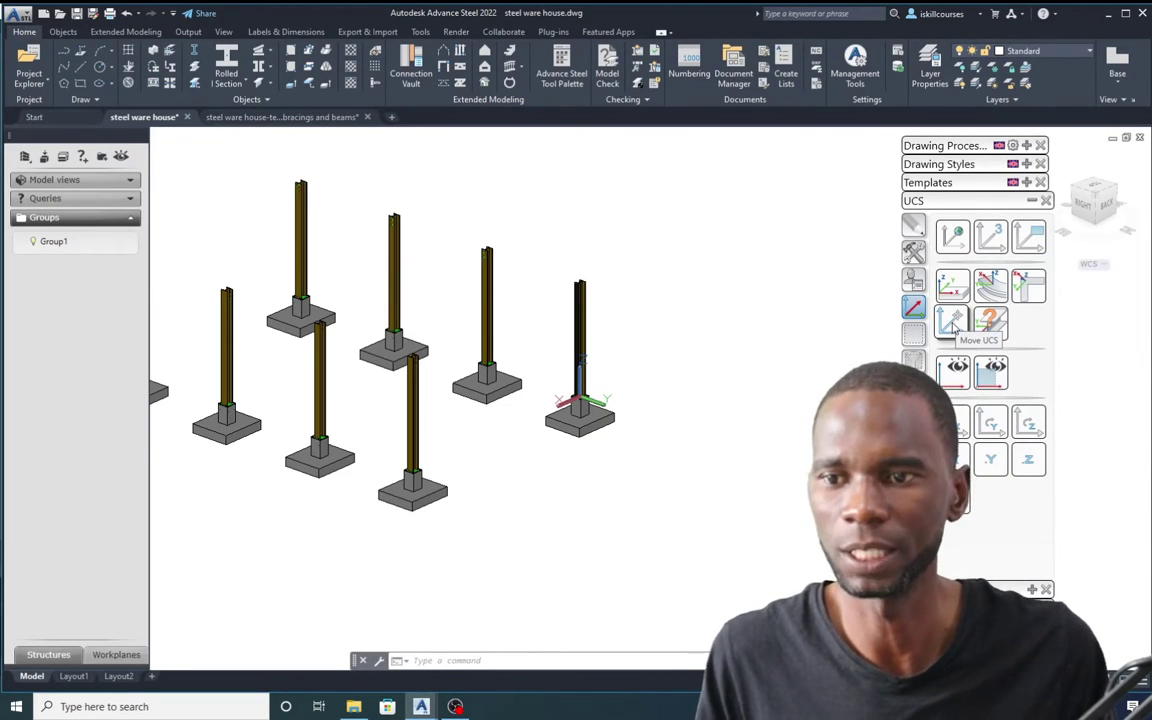
pyautogui.click(947, 323)
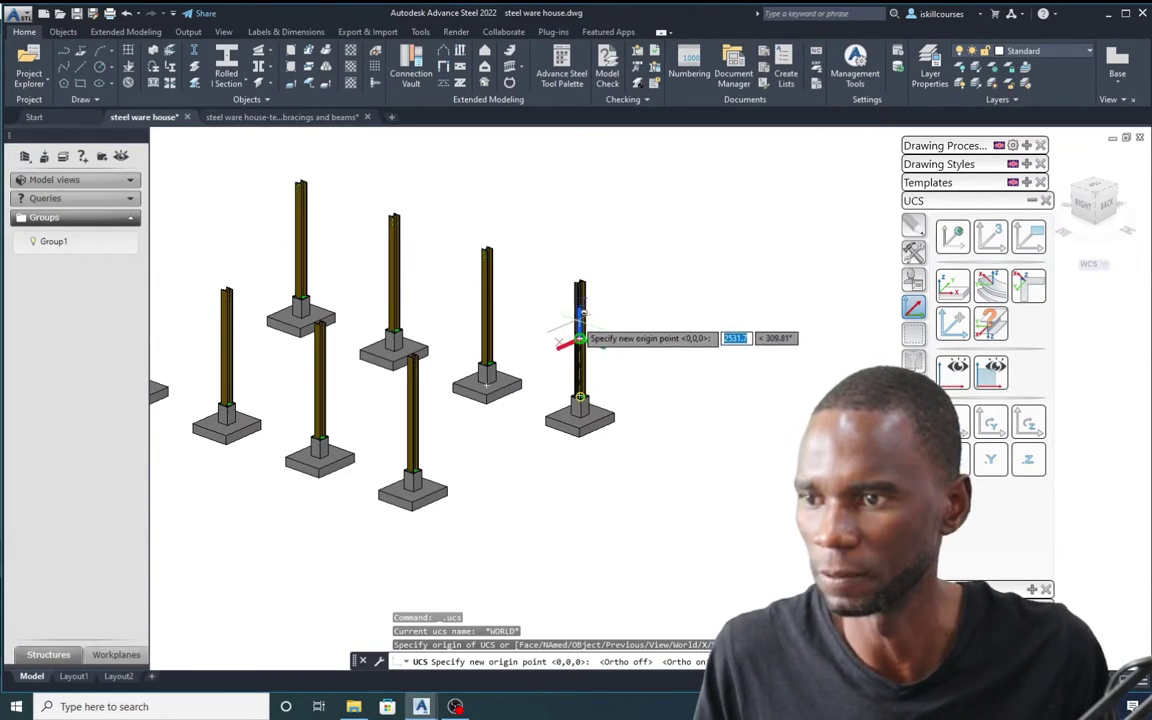
pyautogui.scroll(3, 580, 318)
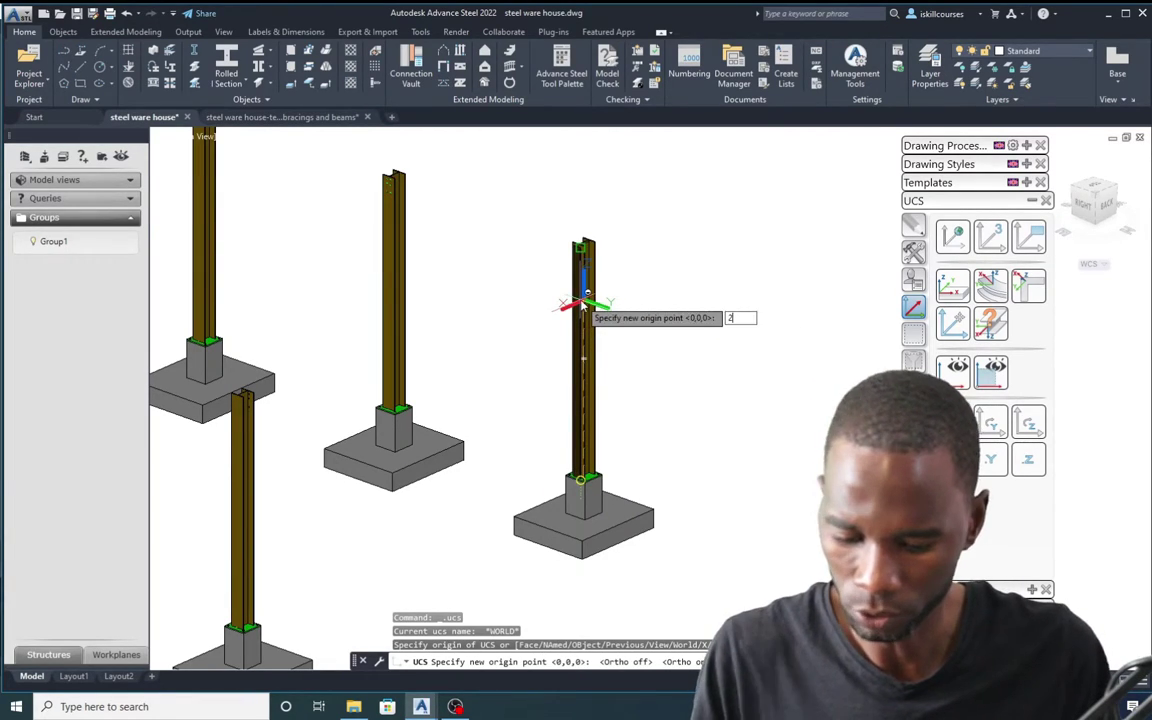
pyautogui.press('Return')
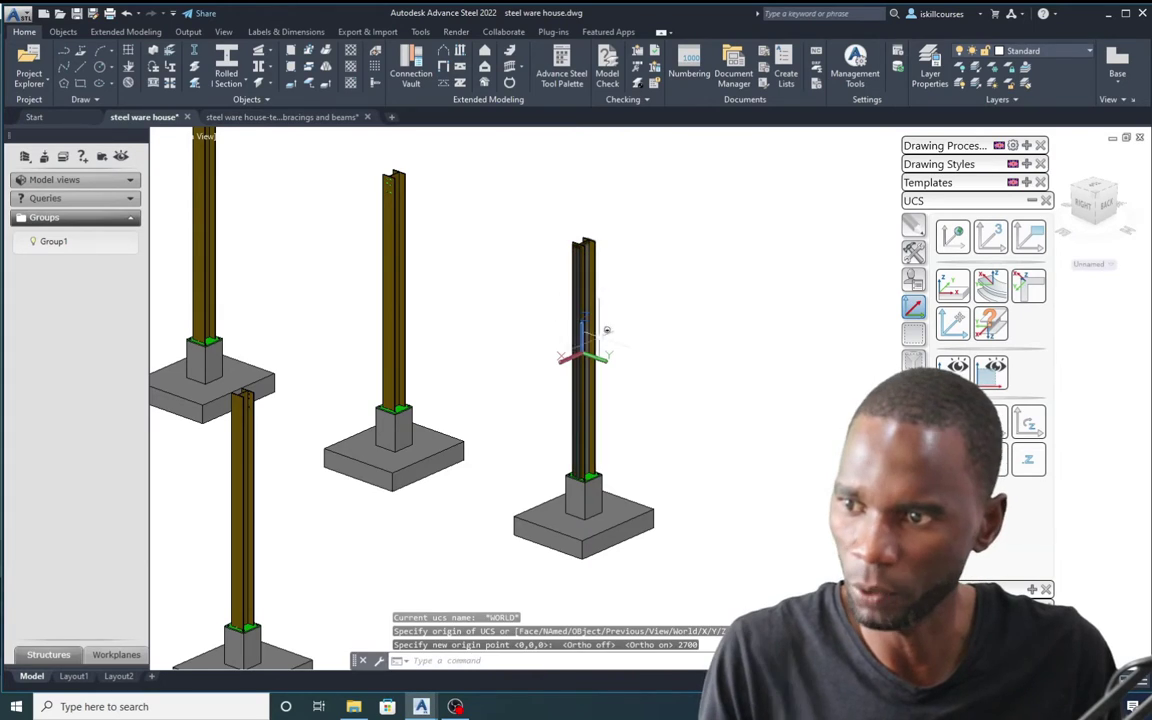
pyautogui.scroll(-2, 640, 340)
pyautogui.scroll(-2, 643, 312)
pyautogui.scroll(4, 641, 421)
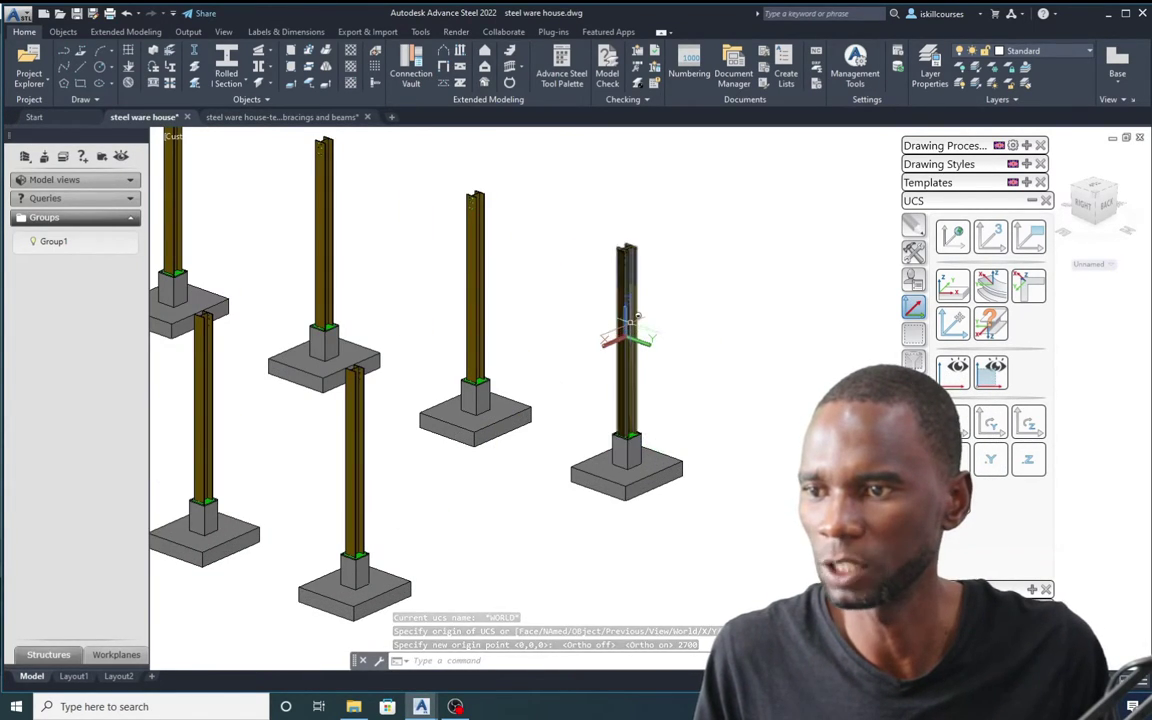
pyautogui.scroll(-3, 634, 330)
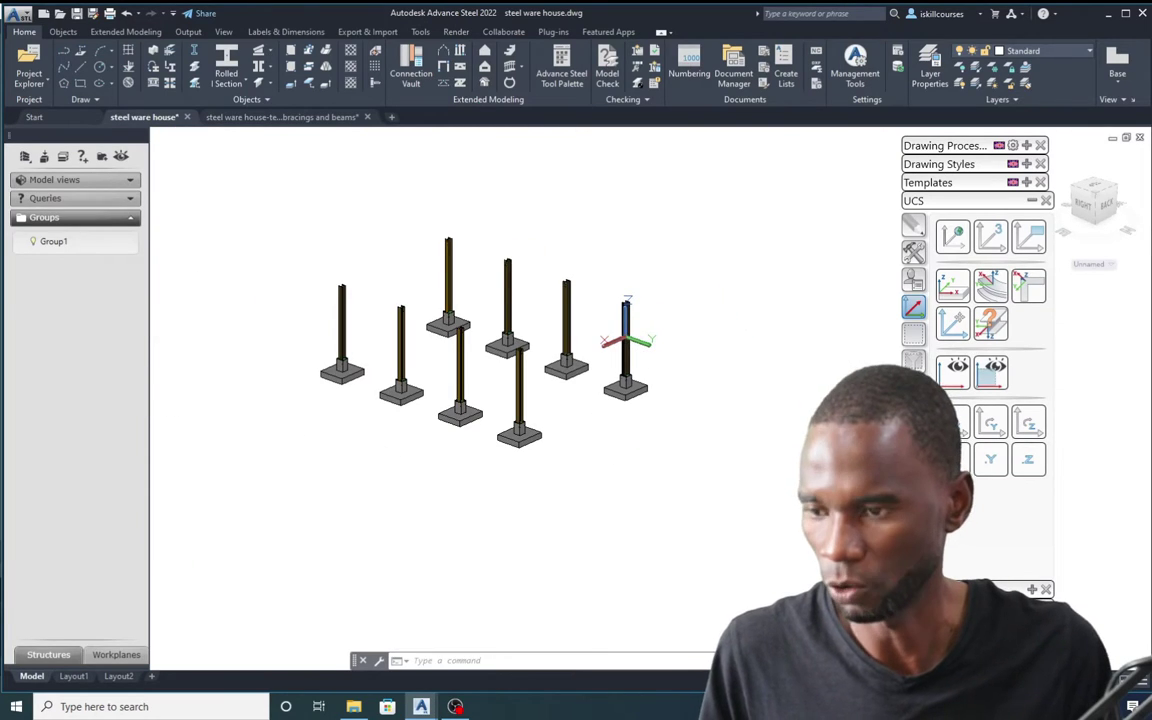
# - Start an I-section beam at the UCS origin 0,0,0 on the corner column
pyautogui.keyDown('shift'); pyautogui.moveTo(660, 330); pyautogui.dragTo(681, 309, button='middle'); pyautogui.keyUp('shift')
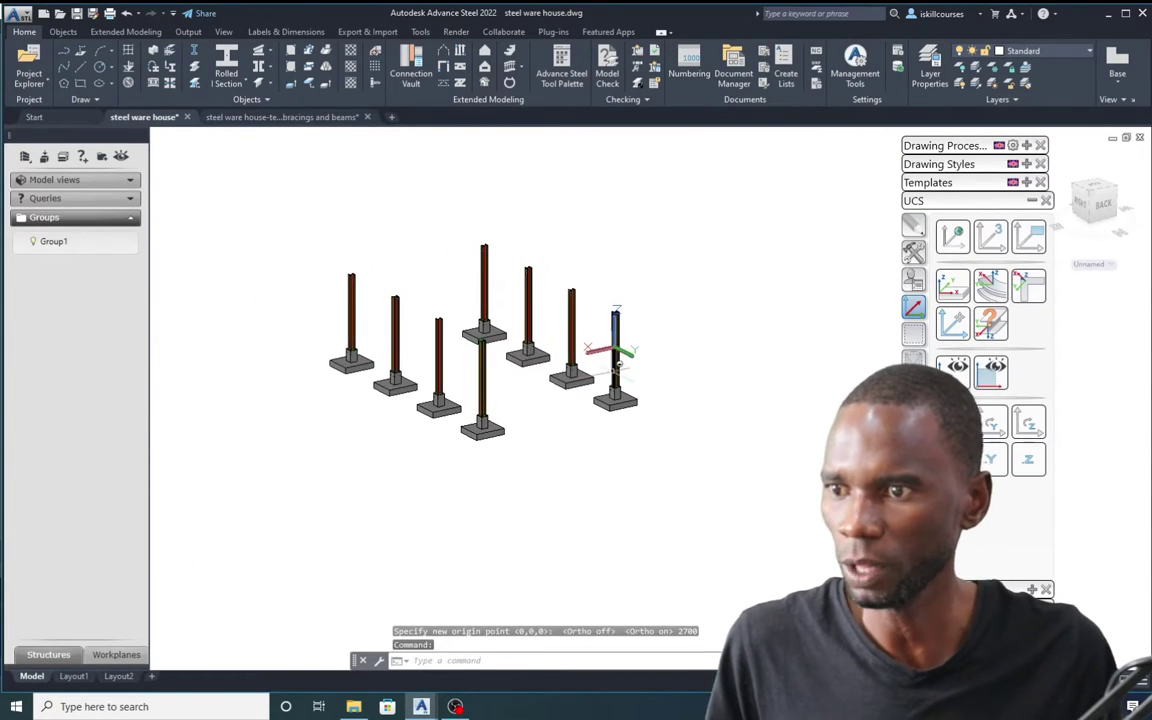
pyautogui.scroll(4, 618, 350)
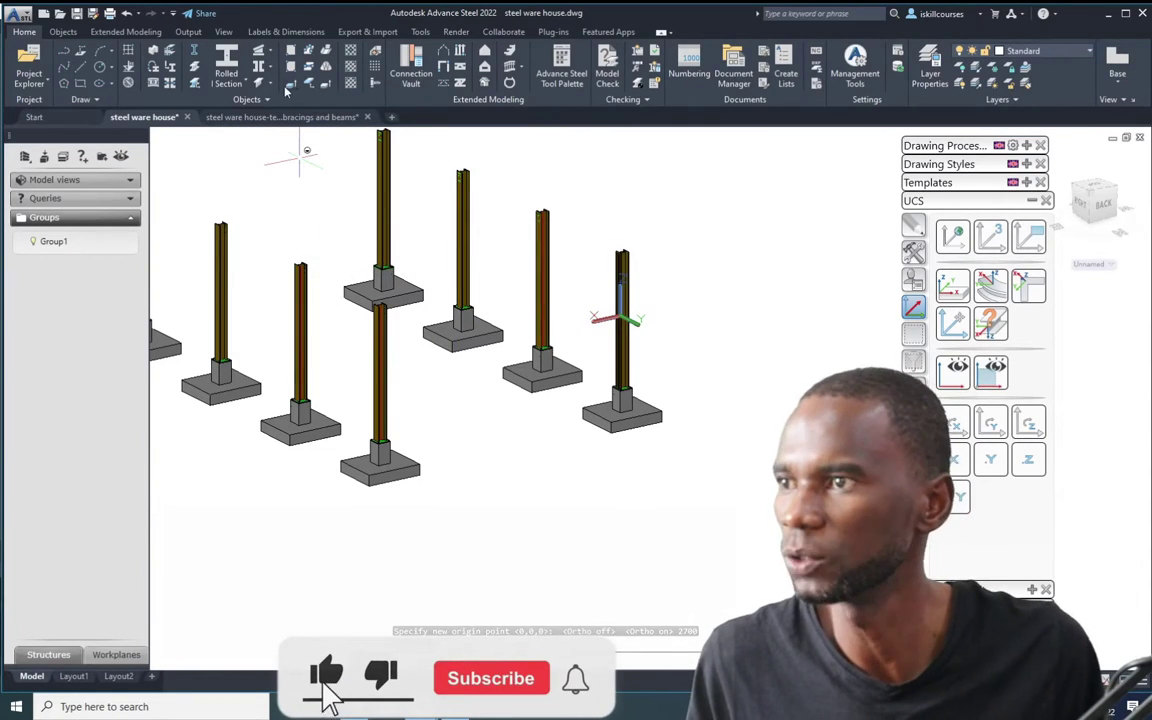
pyautogui.click(63, 32)
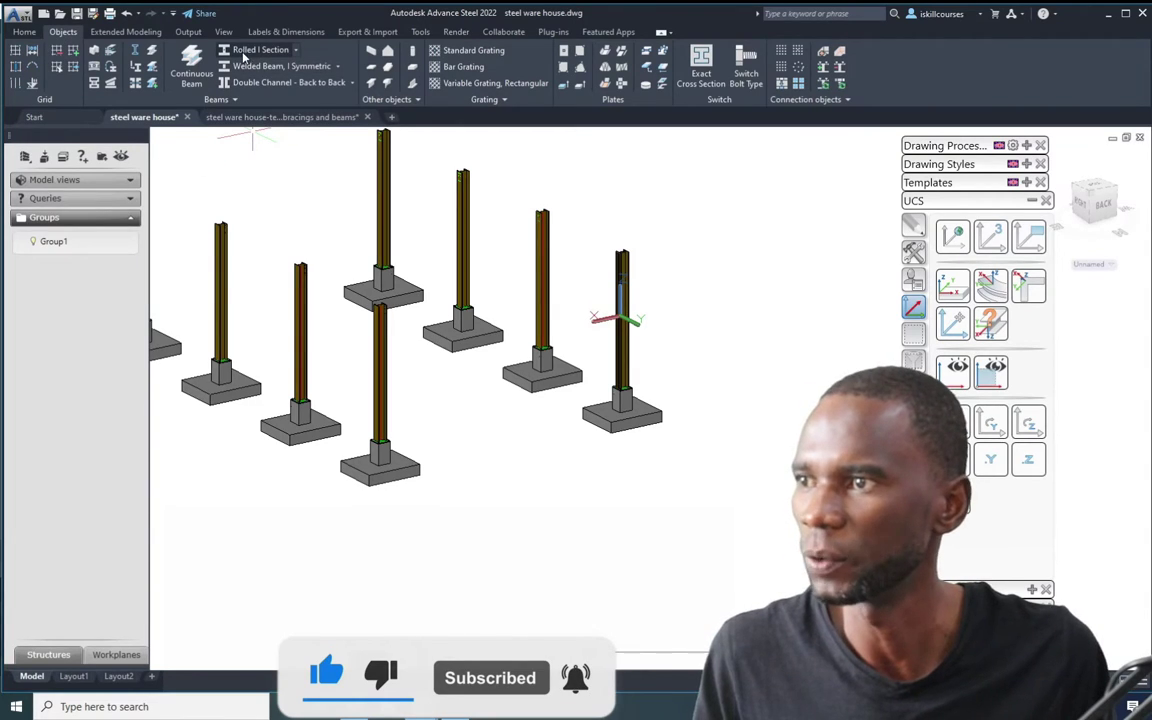
pyautogui.click(295, 50)
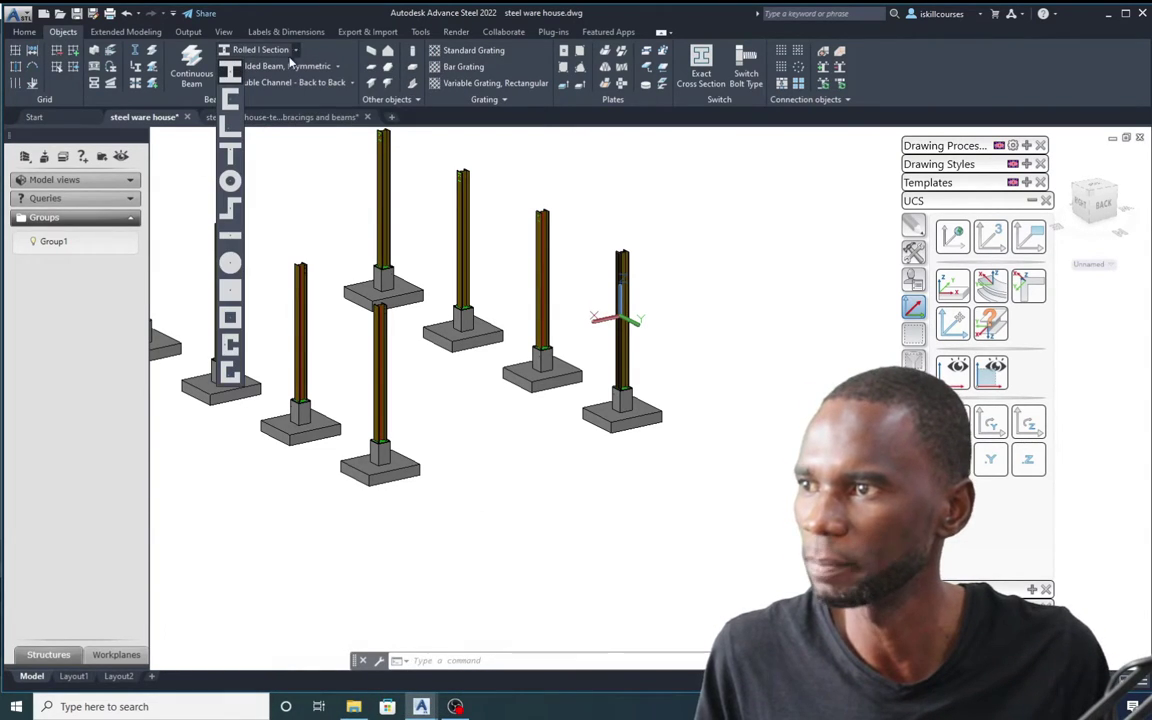
pyautogui.click(230, 76)
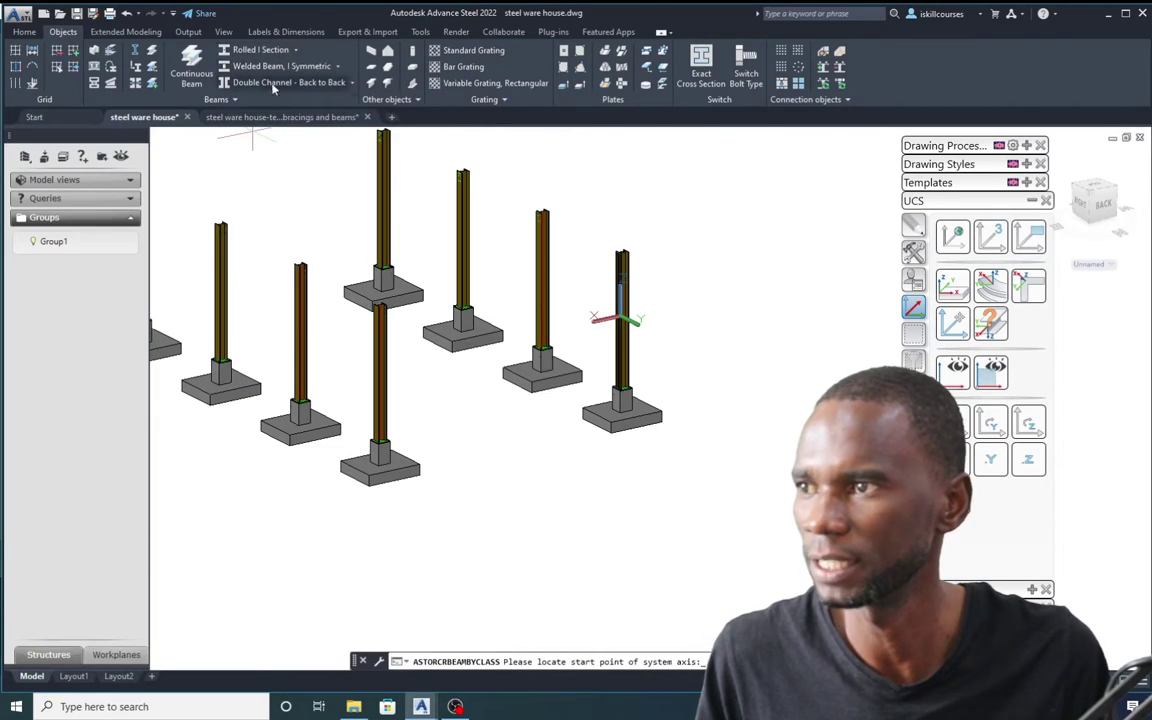
pyautogui.scroll(2, 628, 322)
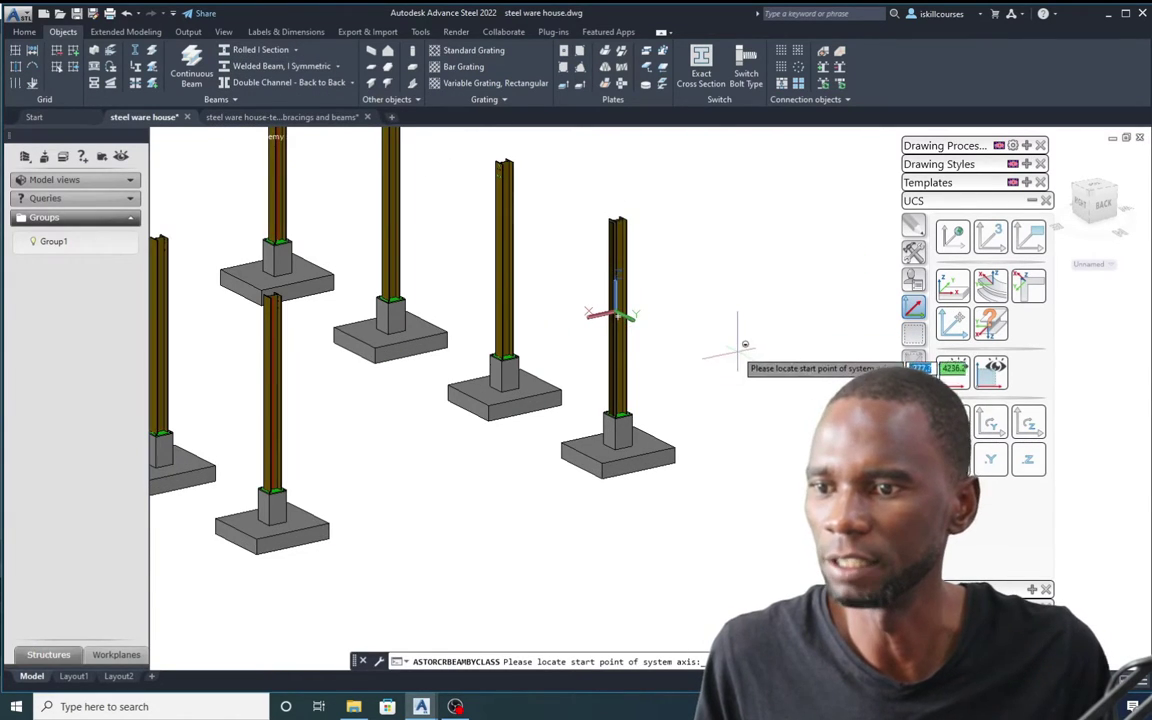
pyautogui.scroll(-2, 440, 335)
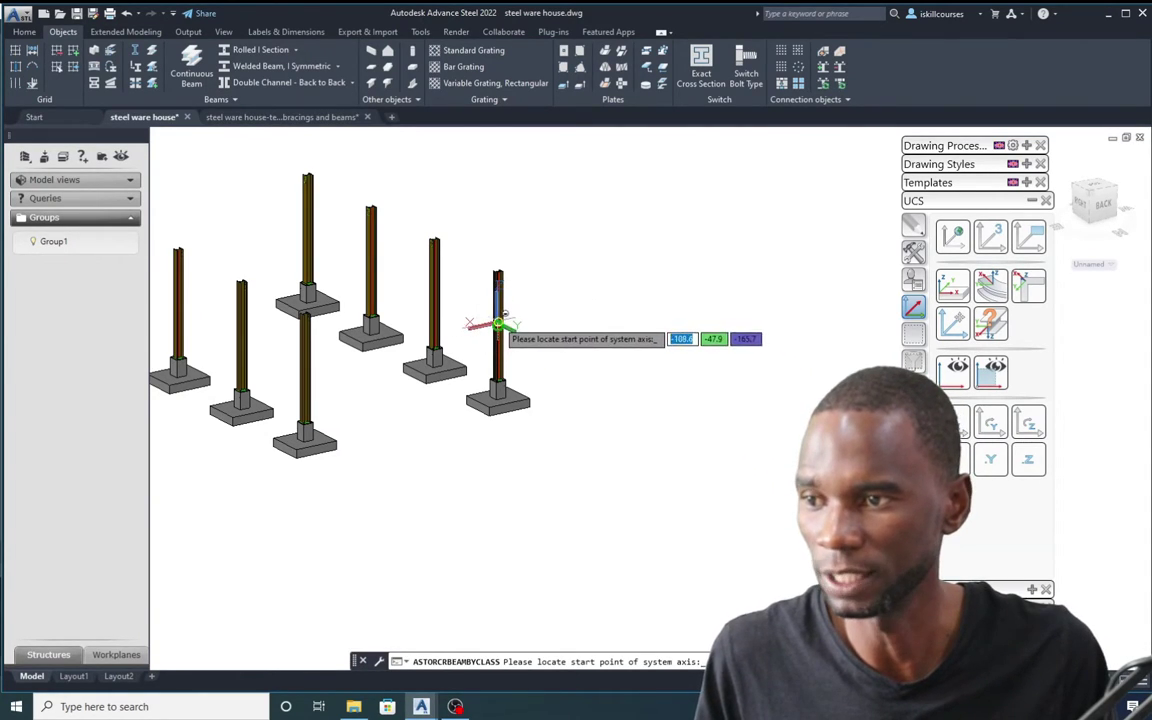
pyautogui.write('0')
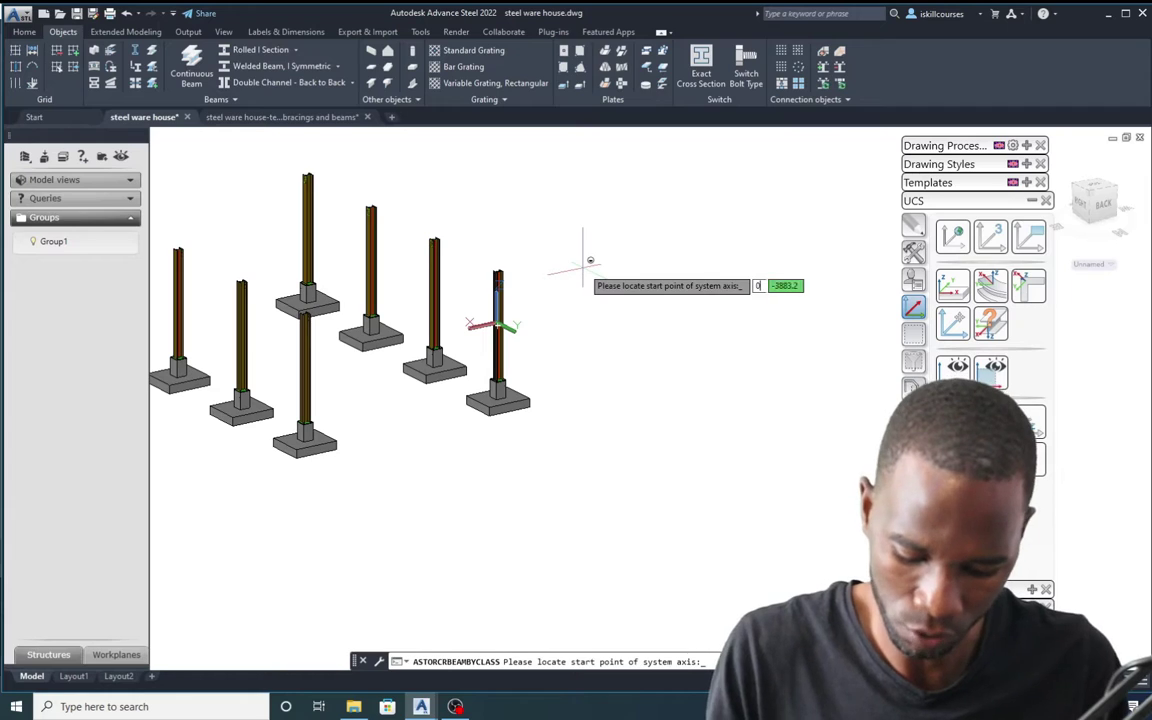
pyautogui.write(',0,0')
pyautogui.press('Return')
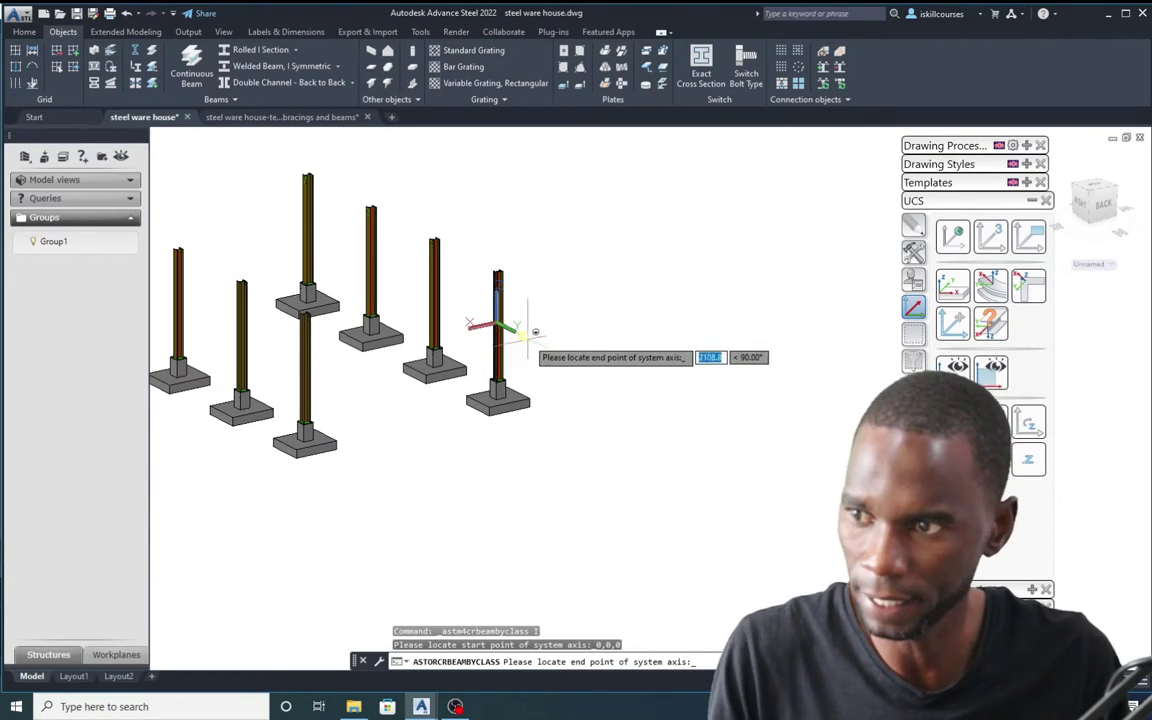
# - End the beam at the facing corner column across the warehouse width, level with the raised UCS origin
pyautogui.scroll(8, 334, 343)
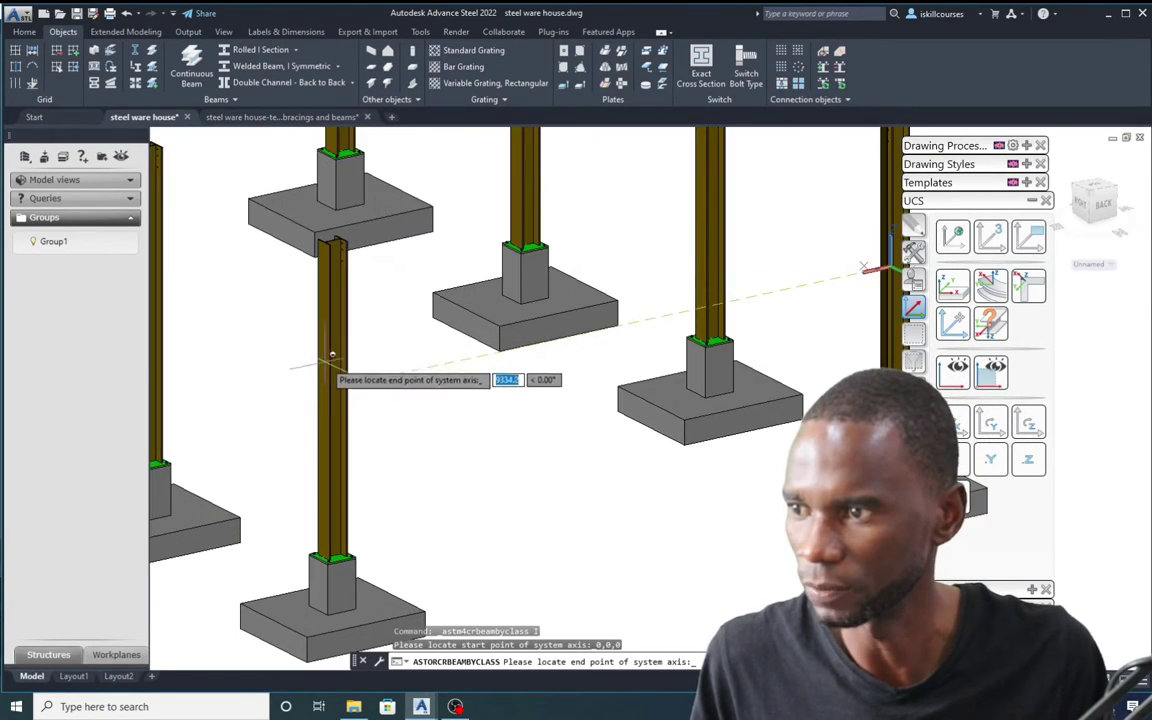
pyautogui.scroll(3, 338, 406)
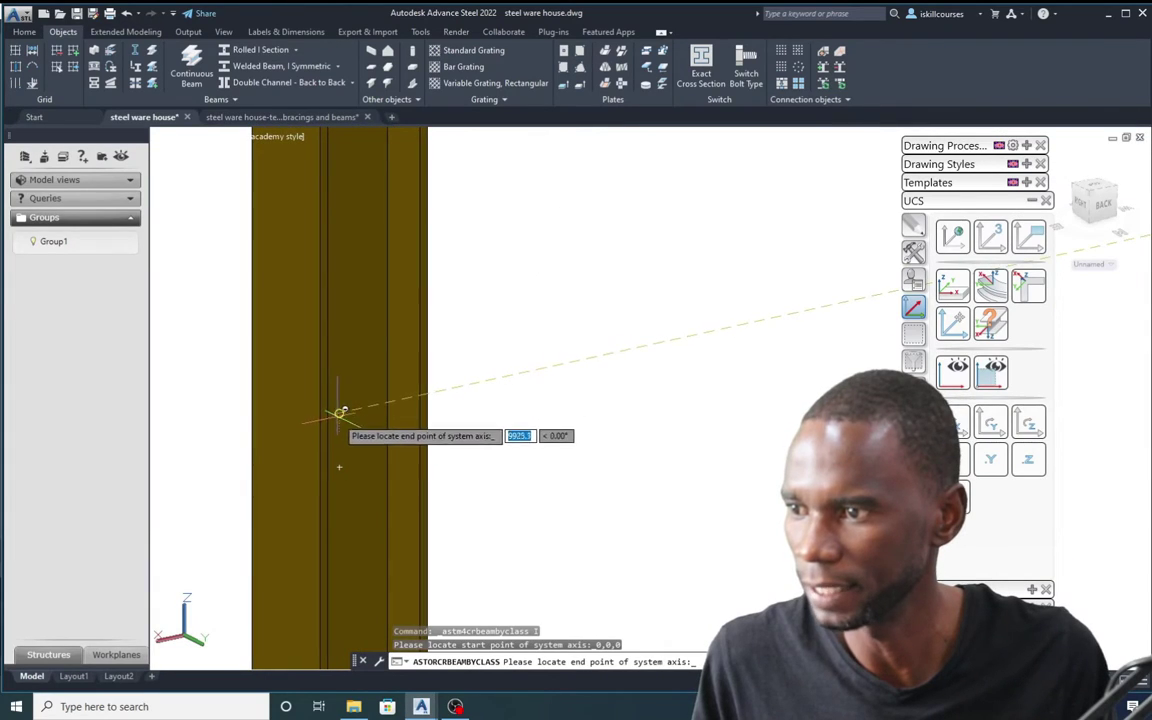
pyautogui.scroll(-8, 337, 406)
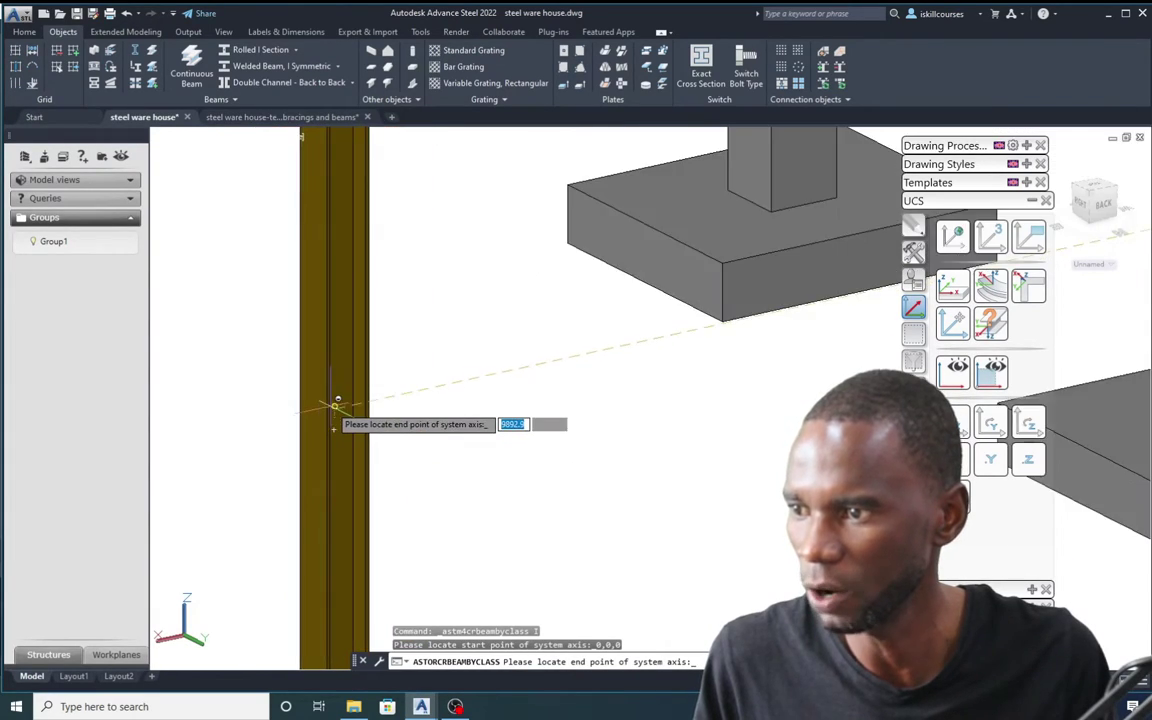
pyautogui.scroll(-3, 460, 385)
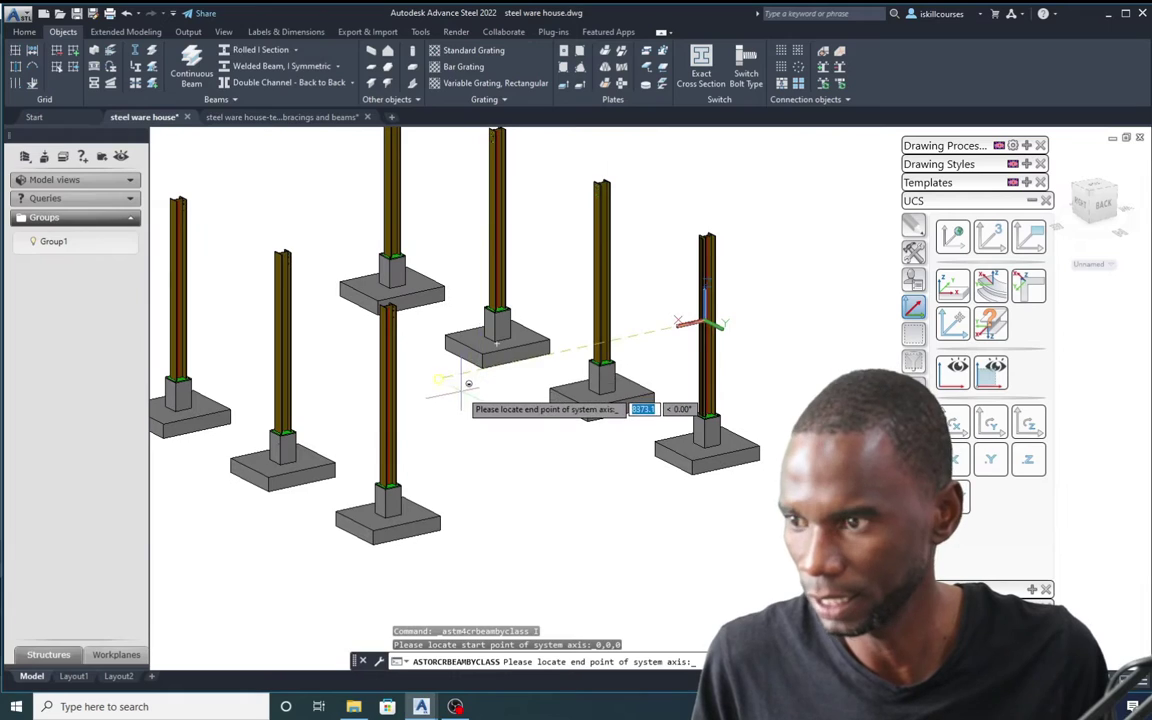
pyautogui.keyDown('shift'); pyautogui.moveTo(458, 386); pyautogui.dragTo(409, 376, button='middle'); pyautogui.keyUp('shift')
pyautogui.scroll(4, 257, 370)
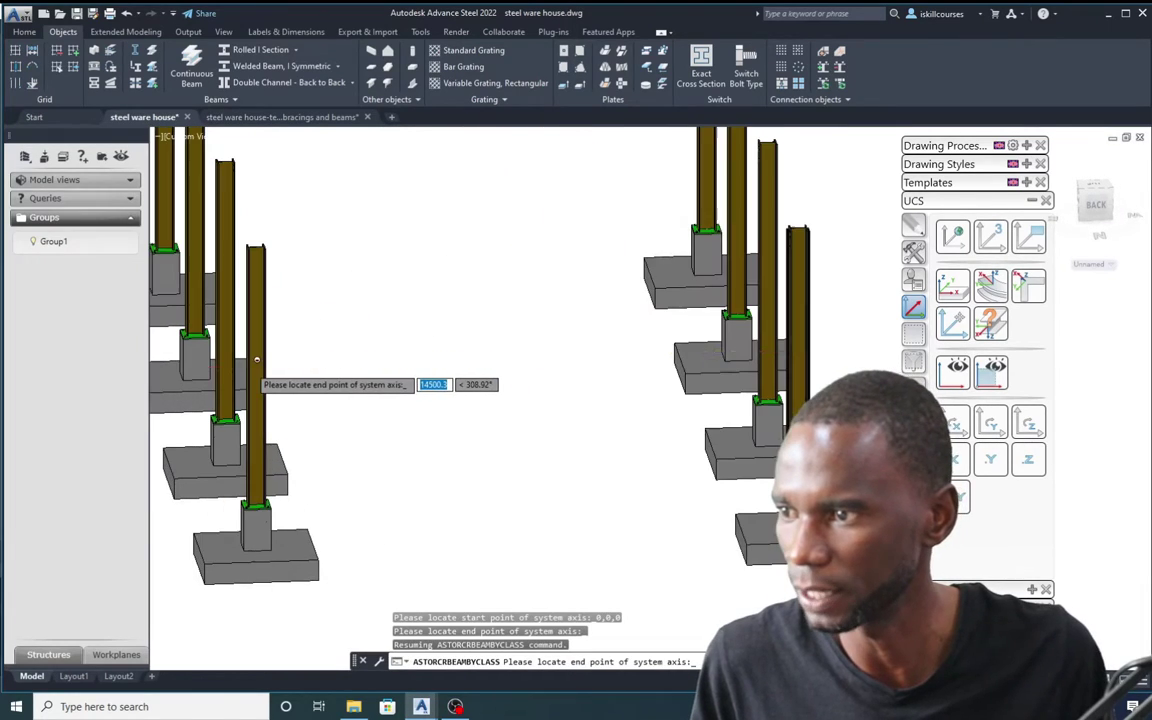
pyautogui.scroll(2, 257, 367)
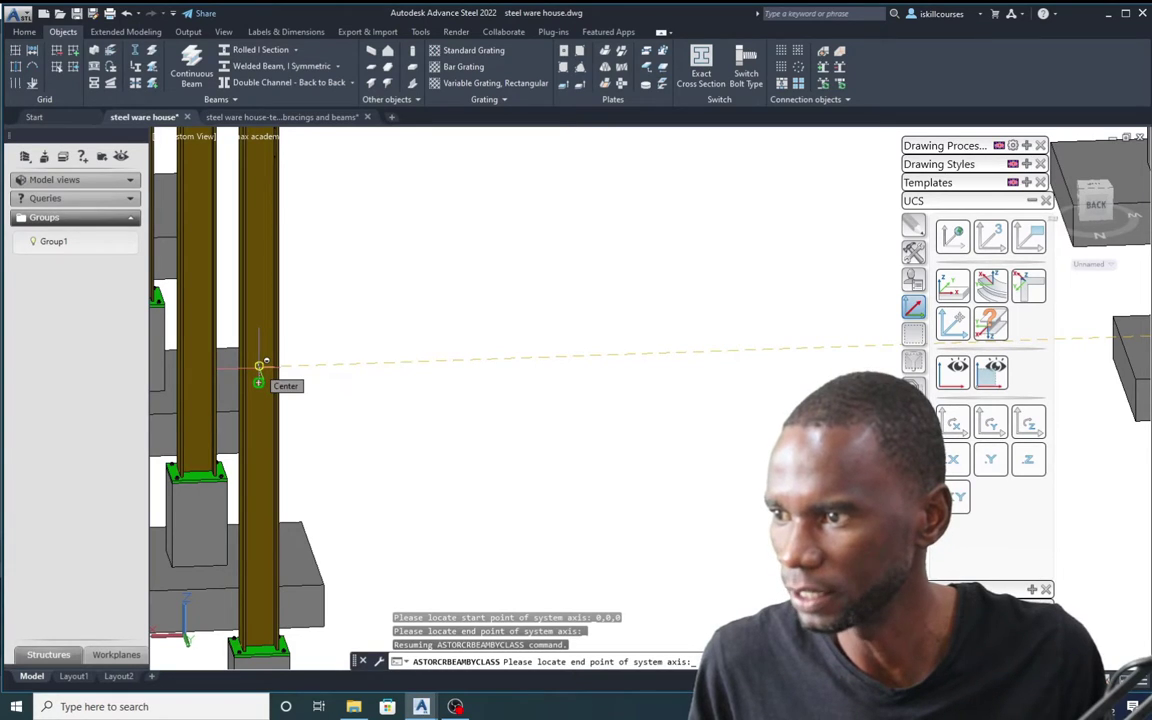
pyautogui.click(259, 366)
pyautogui.scroll(2, 262, 362)
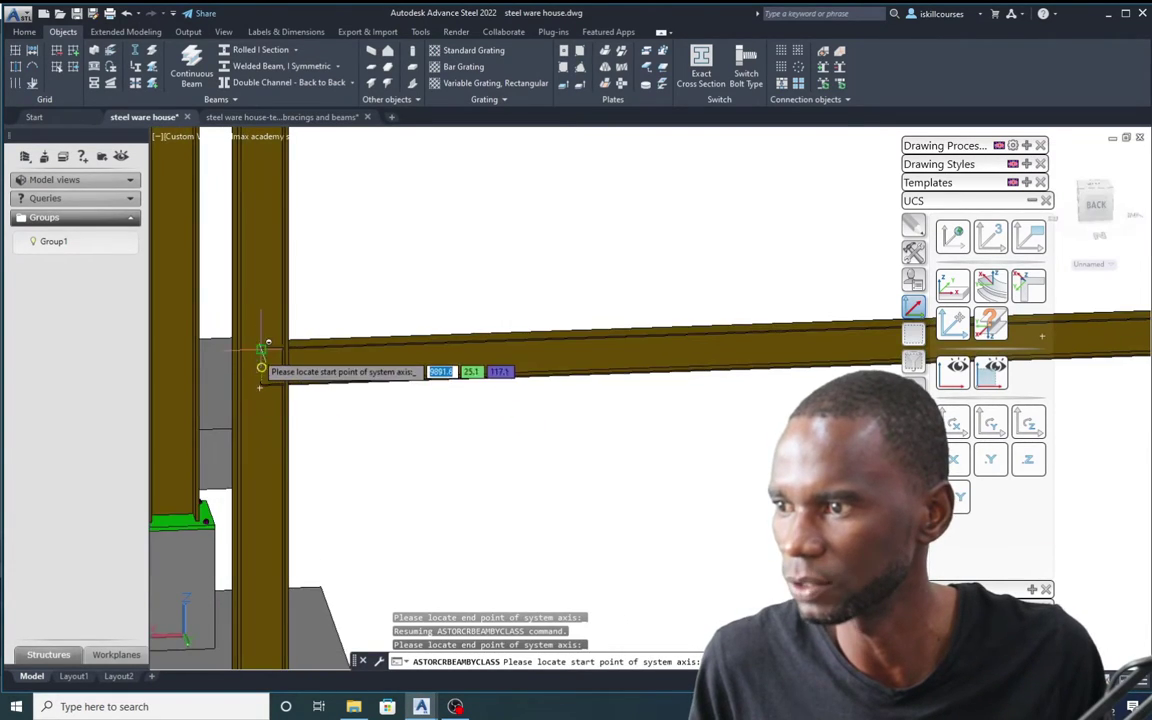
# - Inspect the beam between the two corner columns, finish the beam command and delete that beam
pyautogui.scroll(-6, 335, 378)
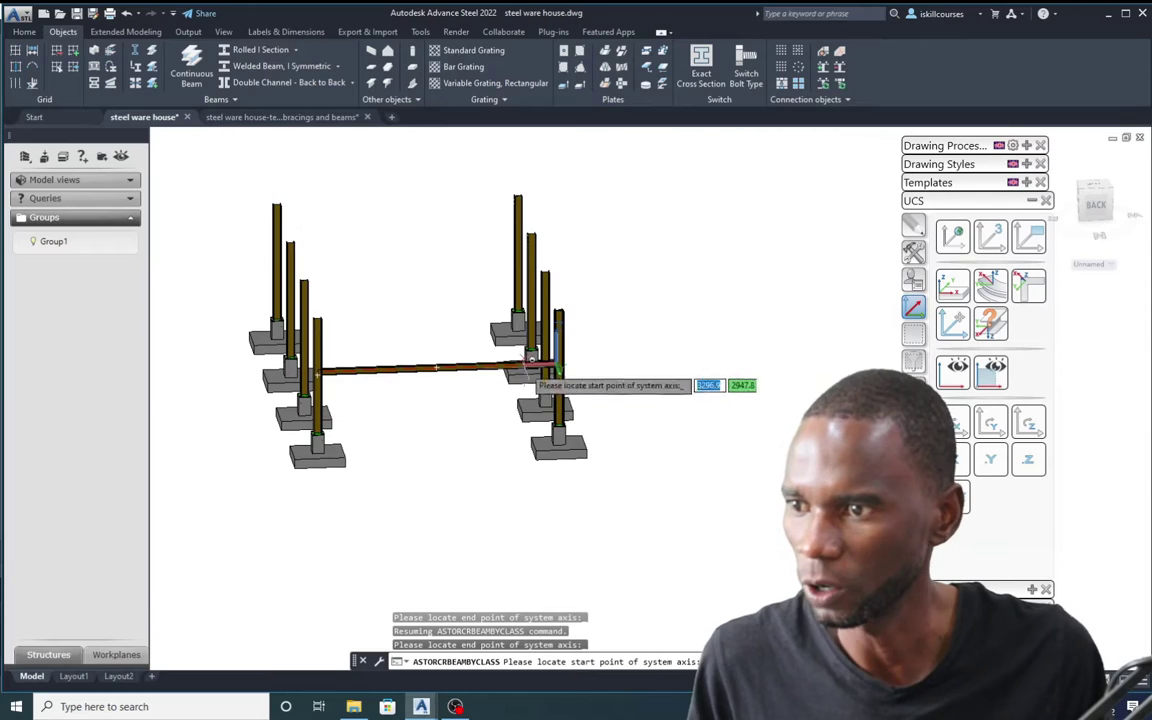
pyautogui.scroll(5, 548, 291)
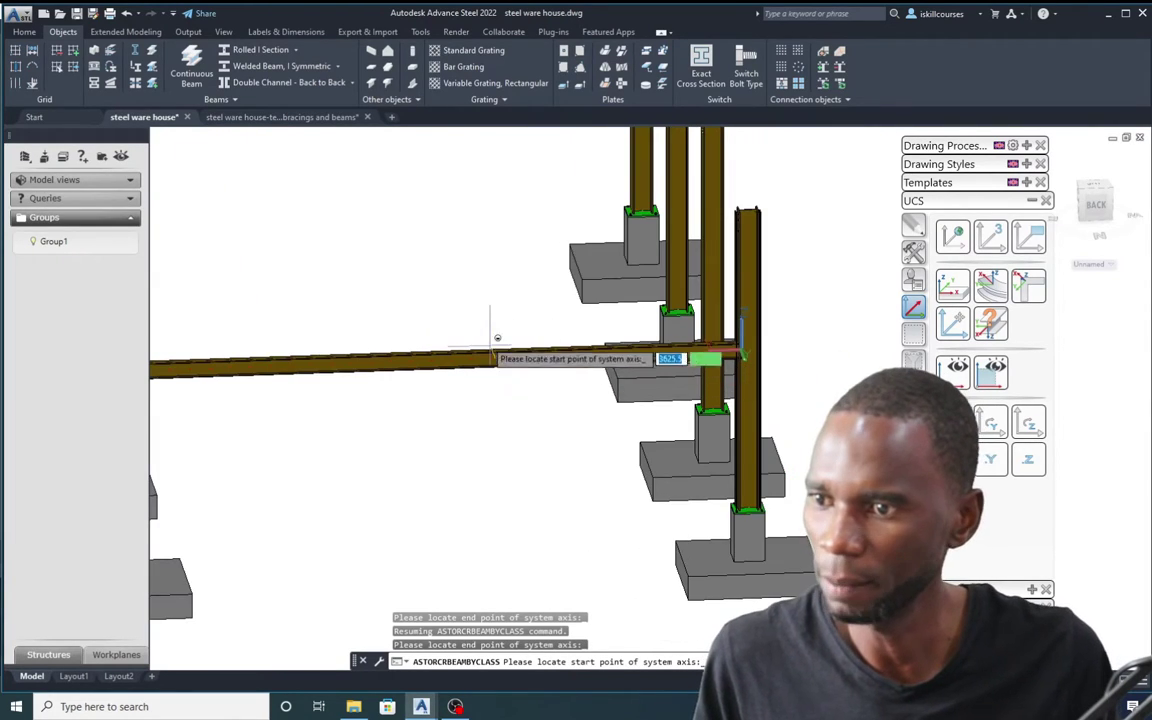
pyautogui.scroll(-5, 480, 338)
pyautogui.scroll(4, 592, 360)
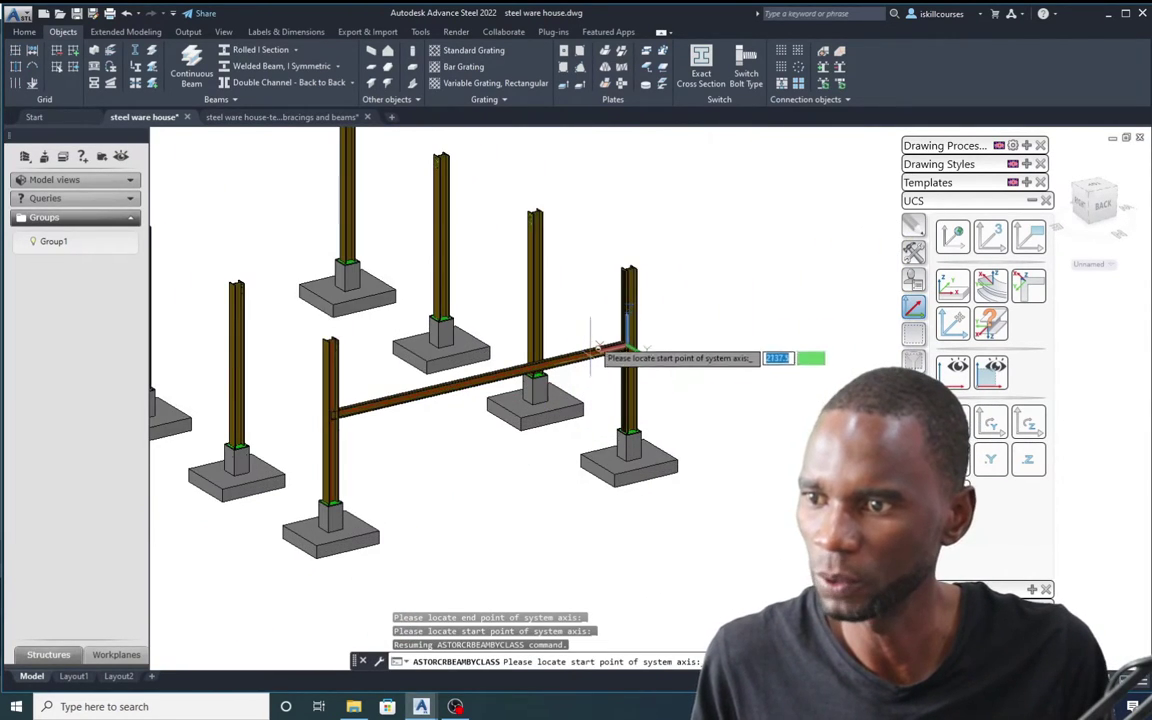
pyautogui.press('Escape')
pyautogui.press('Escape')
pyautogui.press('Escape')
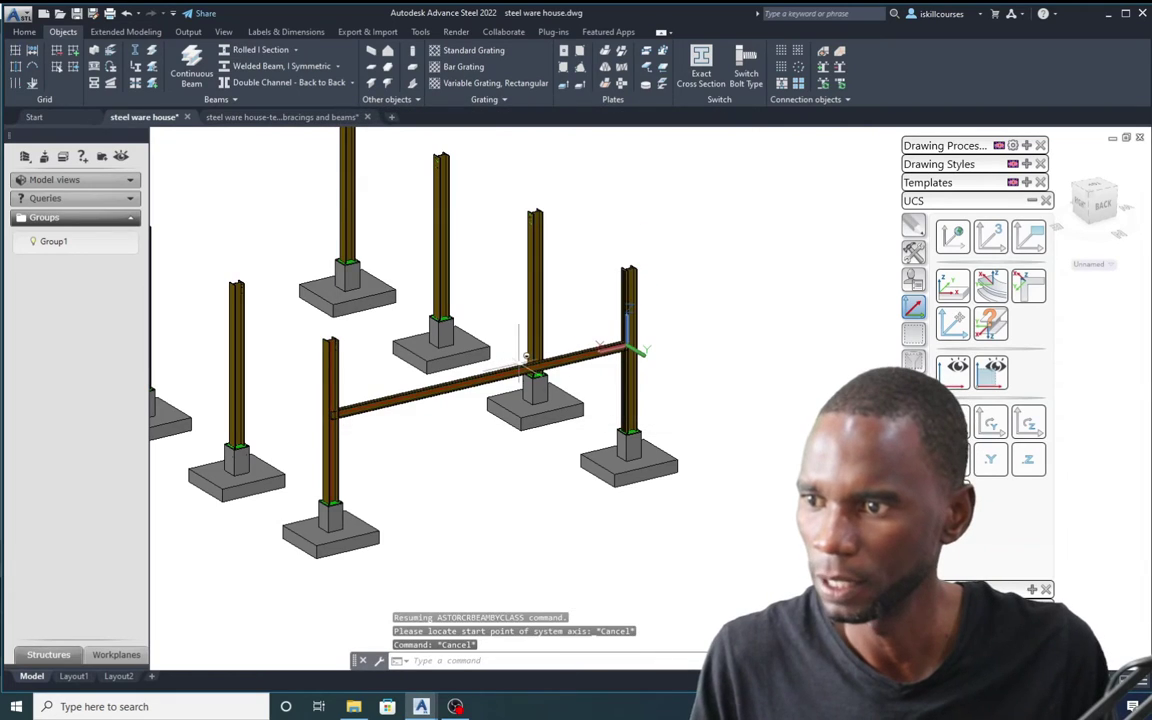
pyautogui.click(463, 376)
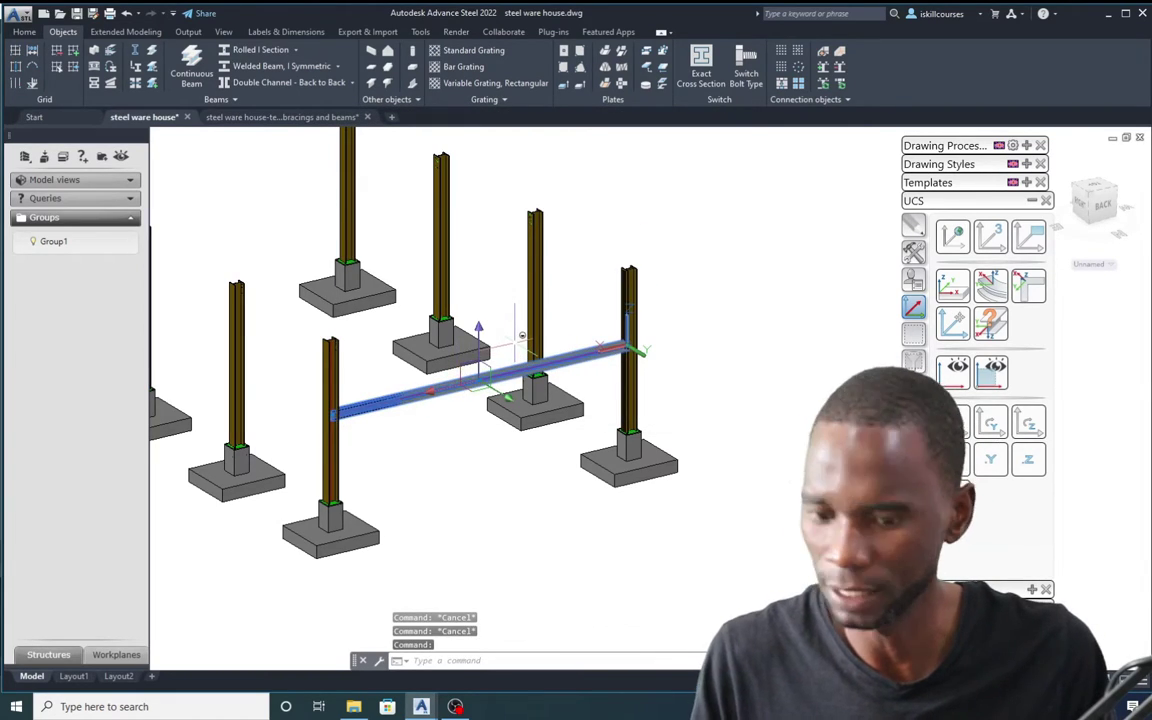
pyautogui.press('Delete')
pyautogui.moveTo(600, 348)
pyautogui.keyDown('shift'); pyautogui.mouseDown(button='middle')
pyautogui.moveTo(560, 321)
pyautogui.moveTo(584, 350)
pyautogui.mouseUp(button='middle'); pyautogui.keyUp('shift')
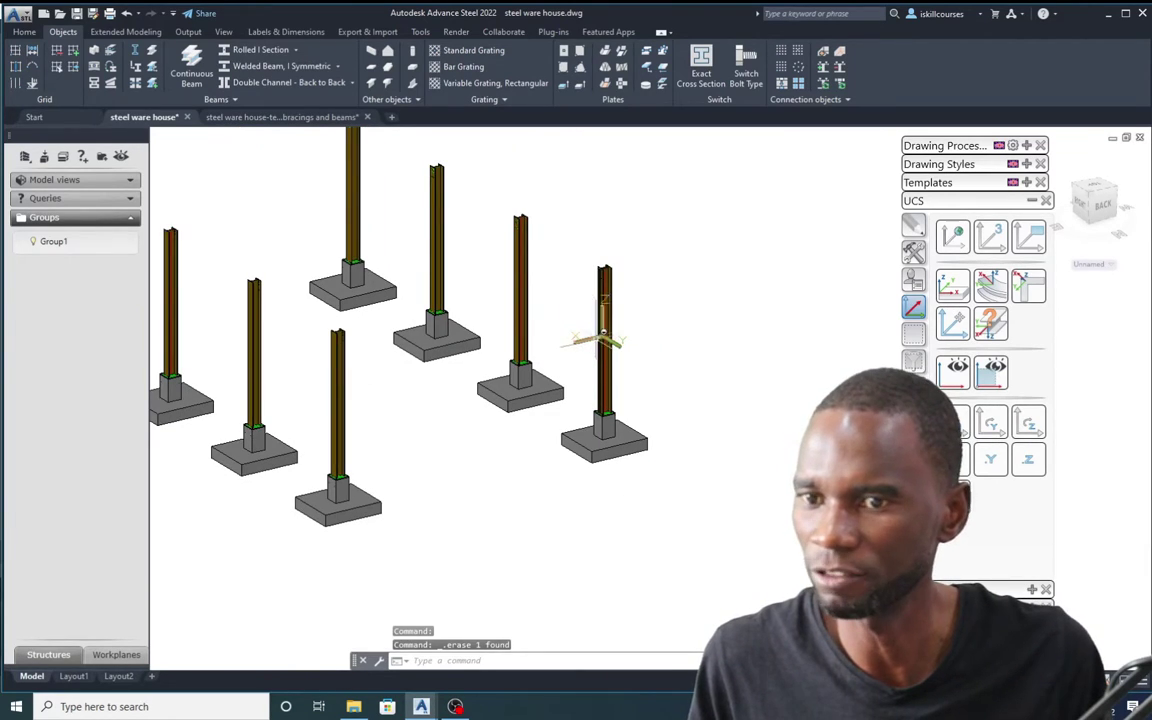
# - Turn the 2D snaps off and back on
pyautogui.click(913, 280)
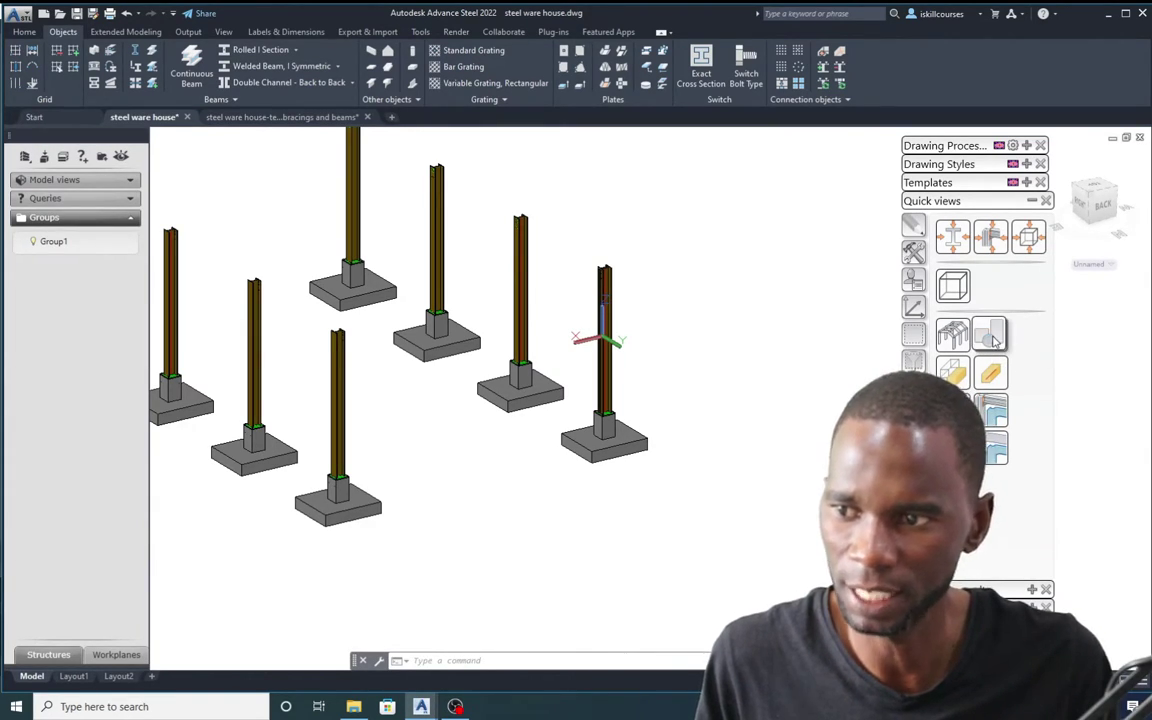
pyautogui.click(991, 337)
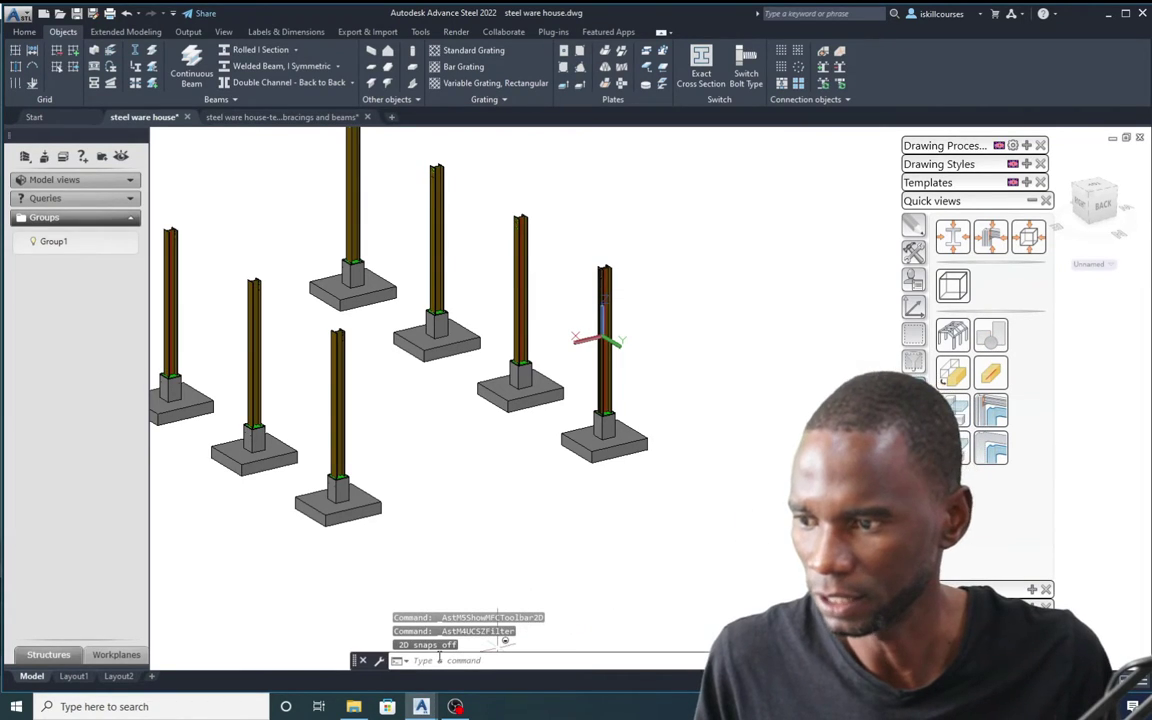
pyautogui.click(991, 337)
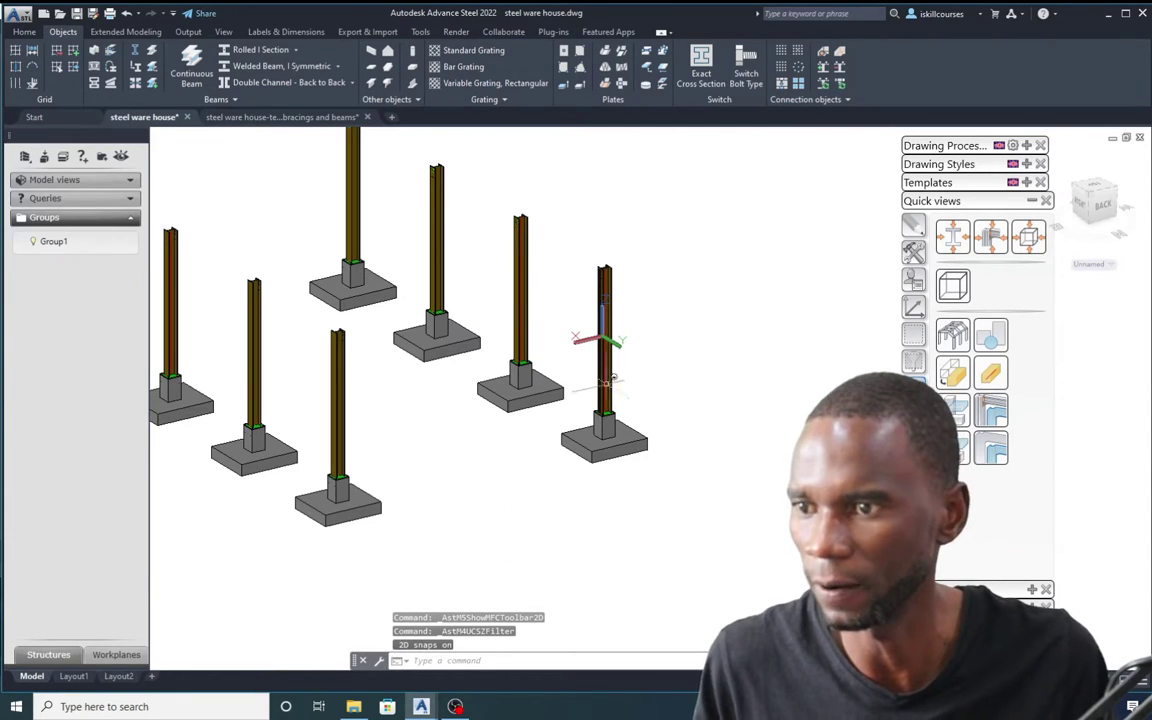
# - Set the object snap modes so only Node is active, with object snap and snap tracking on
pyautogui.scroll(3, 615, 378)
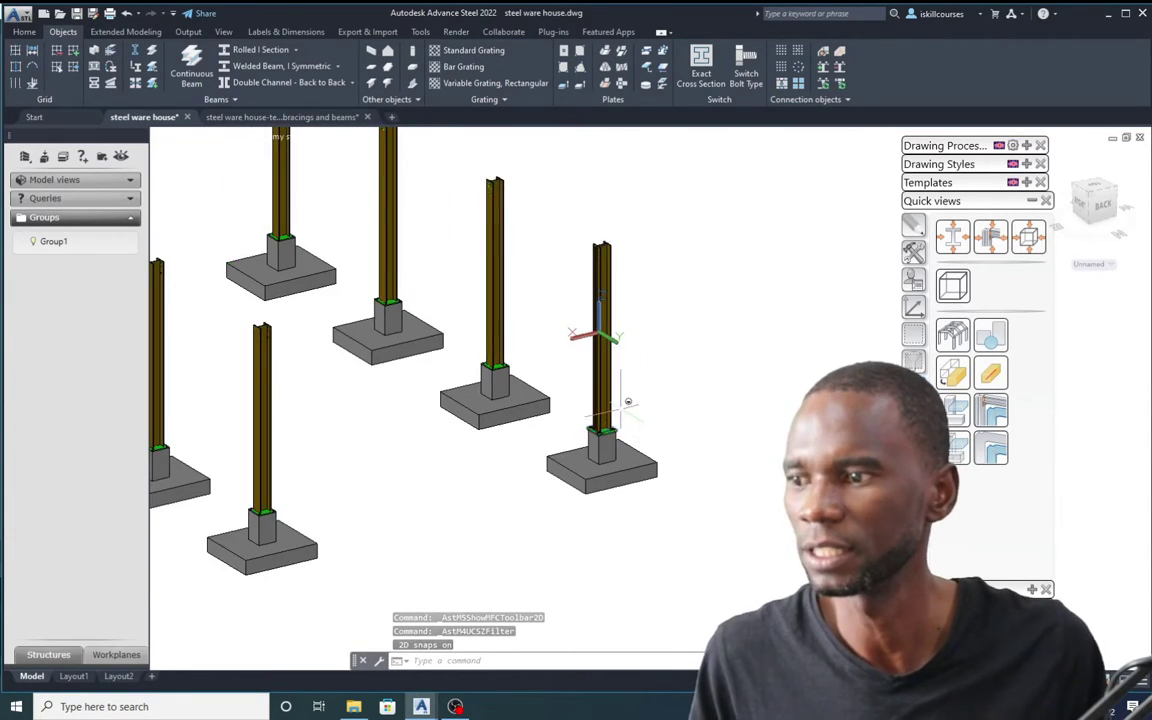
pyautogui.scroll(-4, 628, 402)
pyautogui.scroll(2, 728, 506)
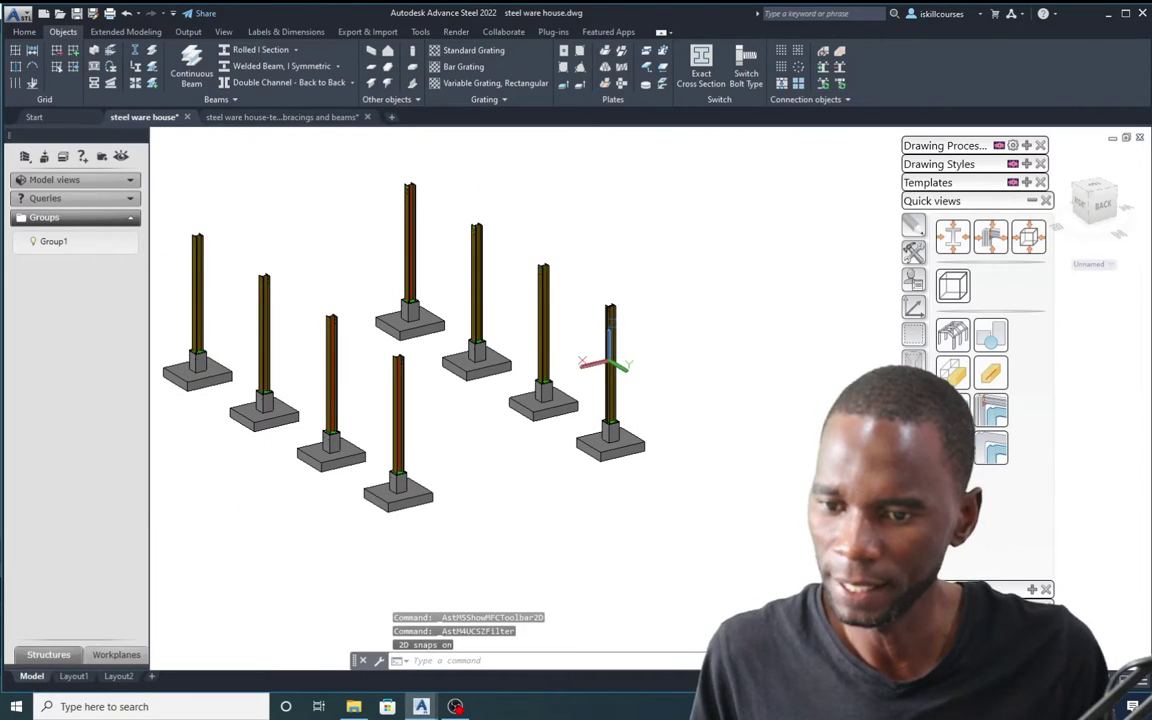
pyautogui.rightClick(935, 676)
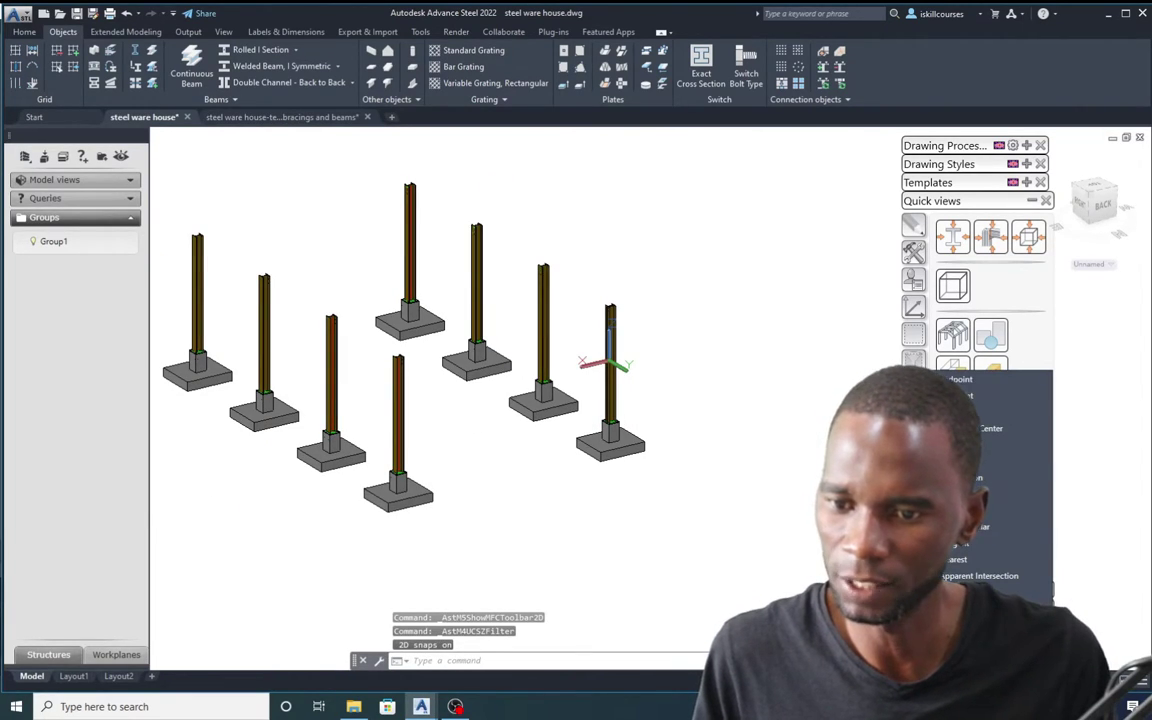
pyautogui.click(975, 592)
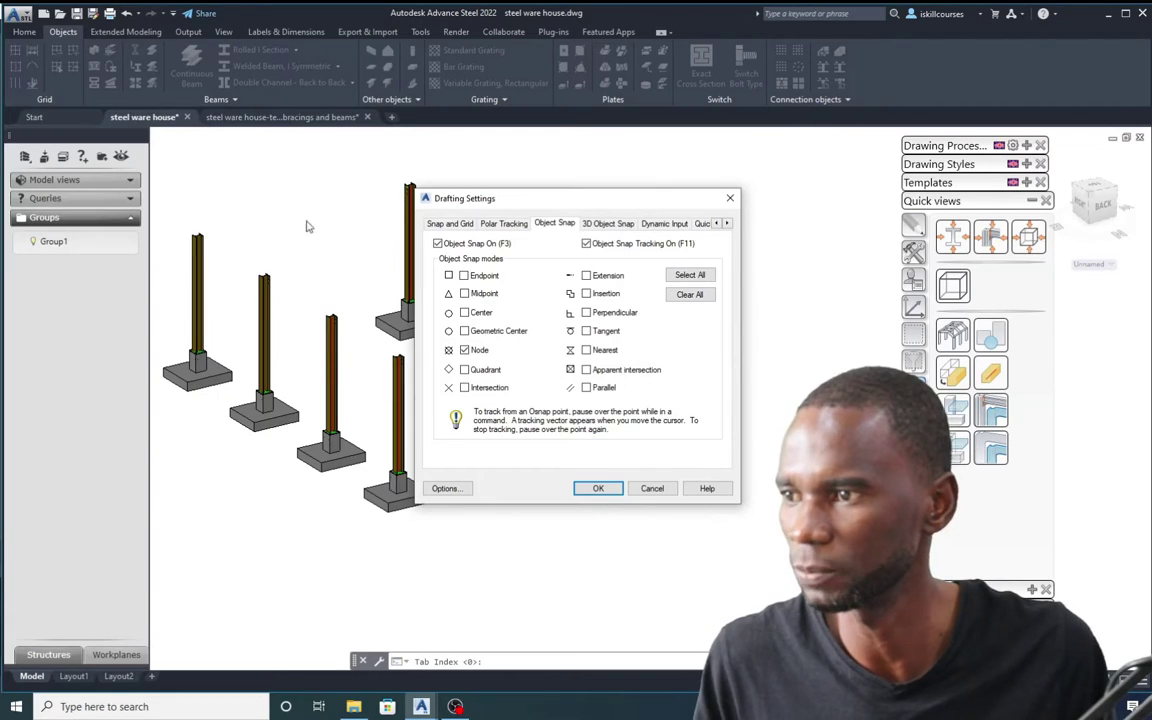
pyautogui.click(464, 350)
pyautogui.click(598, 488)
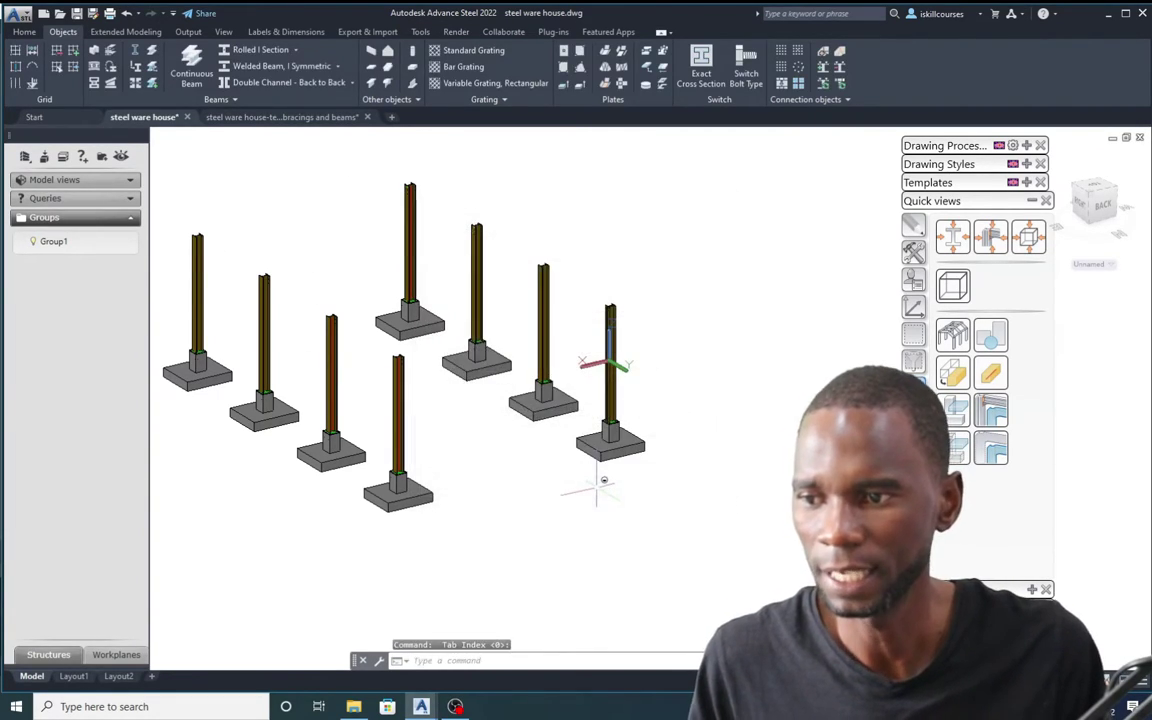
# - Start a rolled I-section beam at the base node of the corner column carrying the raised UCS origin
pyautogui.click(990, 338)
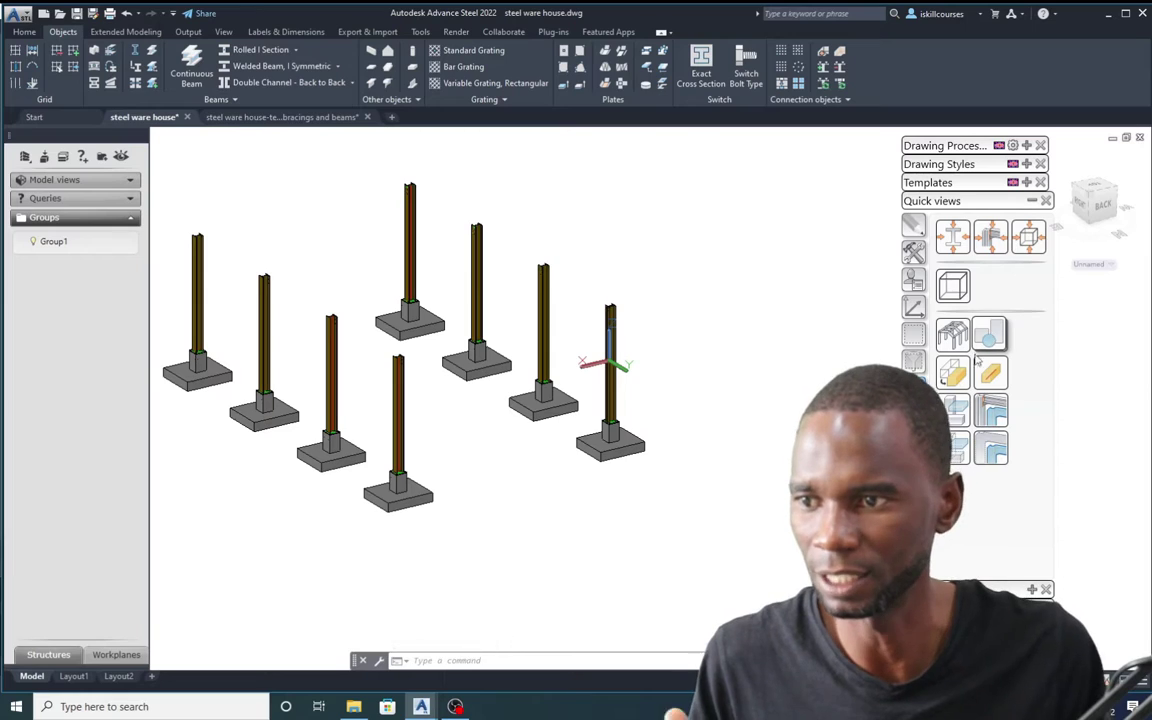
pyautogui.scroll(2, 620, 358)
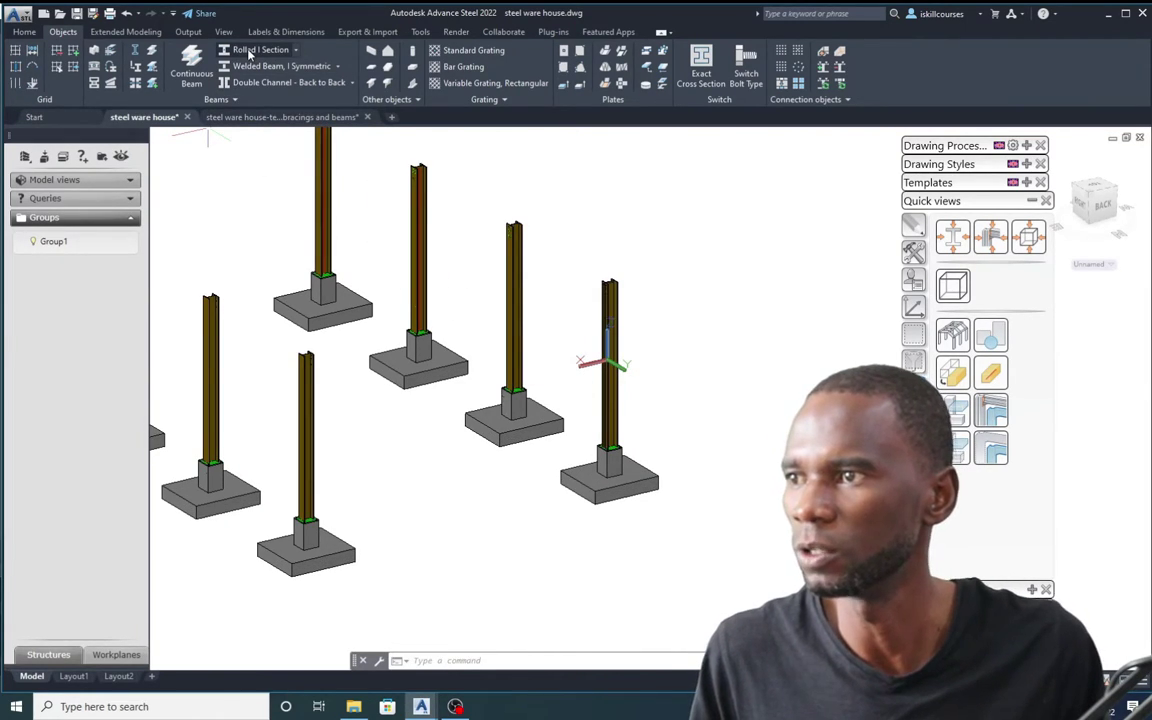
pyautogui.click(250, 52)
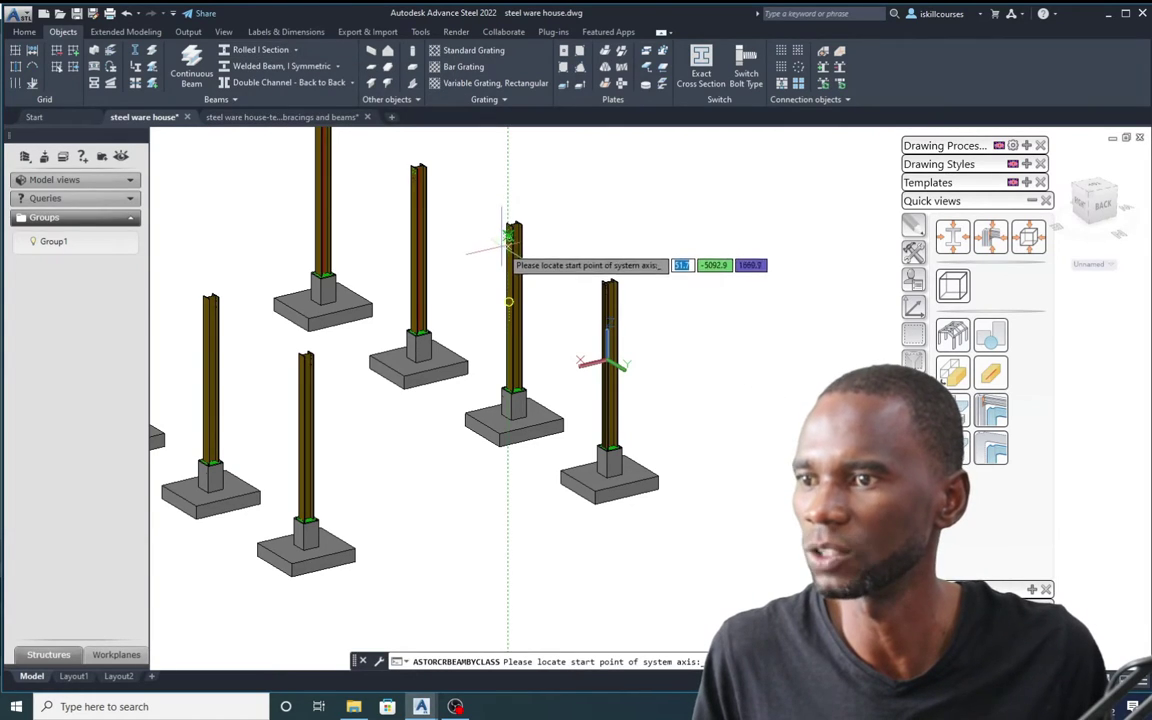
pyautogui.scroll(4, 618, 435)
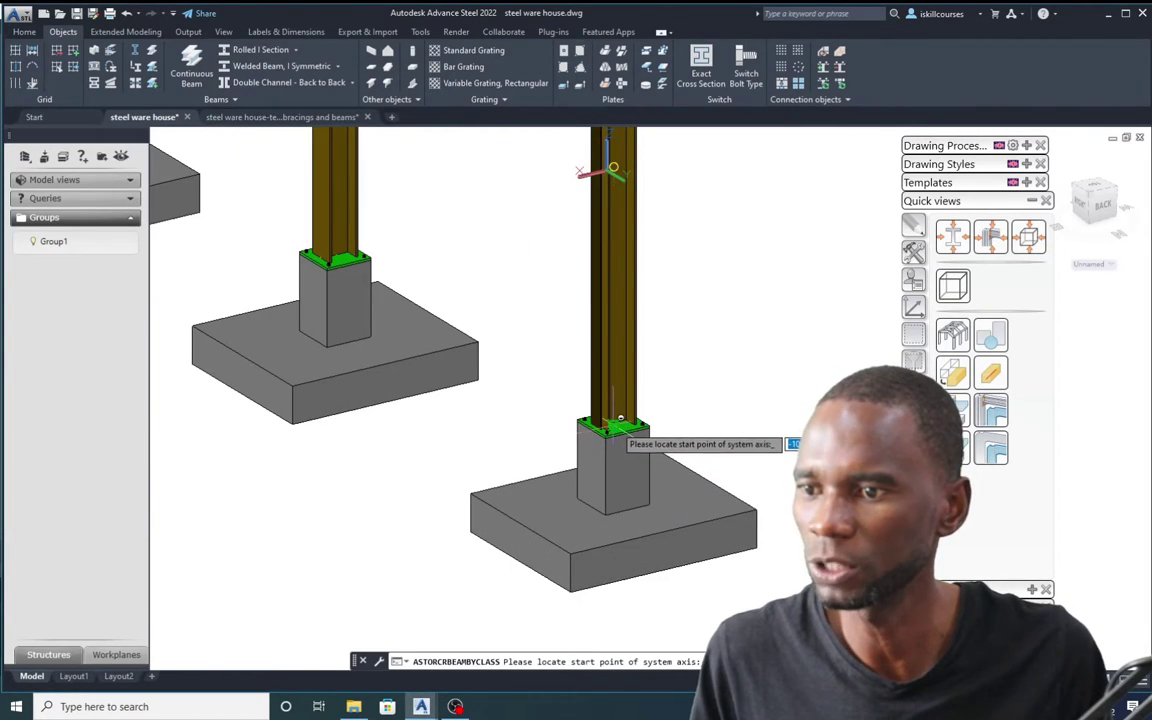
pyautogui.scroll(-2, 620, 420)
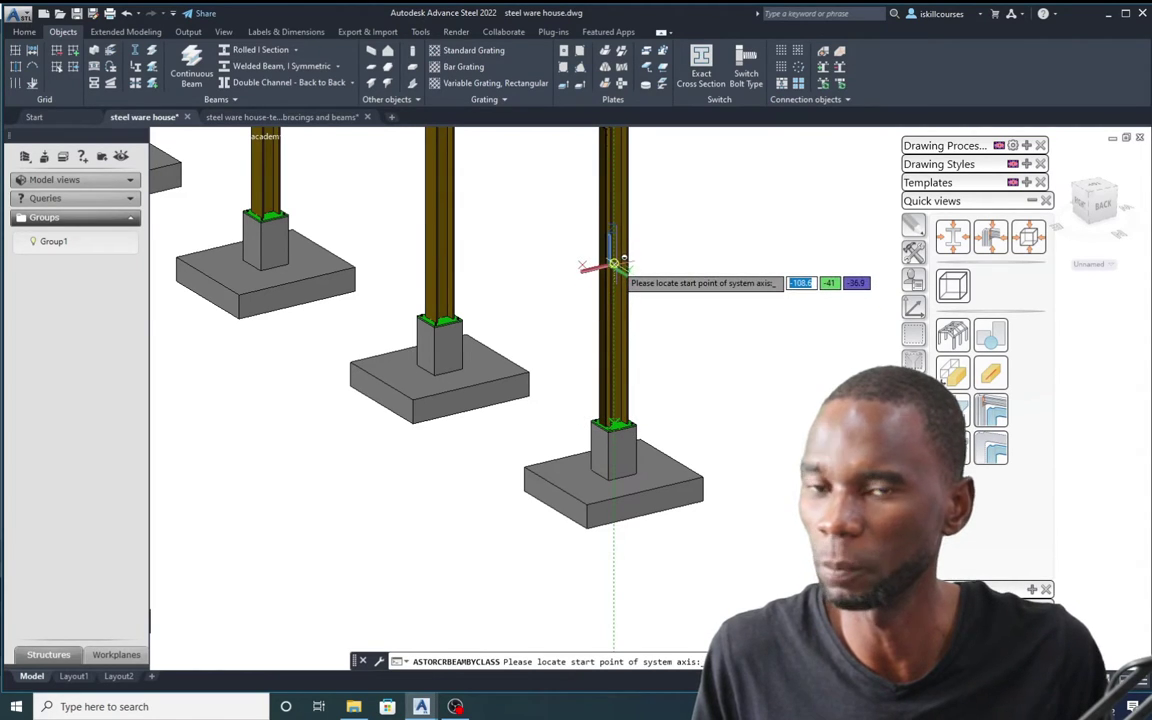
pyautogui.scroll(-2, 655, 300)
pyautogui.scroll(4, 634, 390)
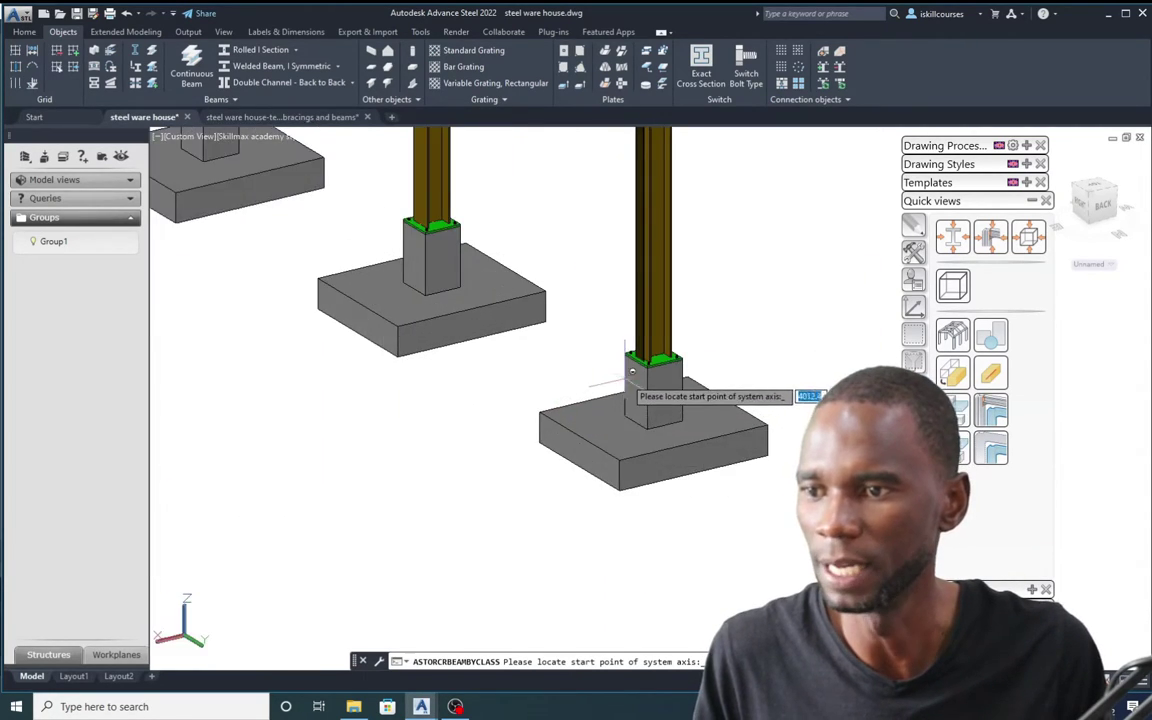
pyautogui.scroll(-2, 700, 365)
pyautogui.scroll(2, 695, 345)
pyautogui.scroll(2, 694, 333)
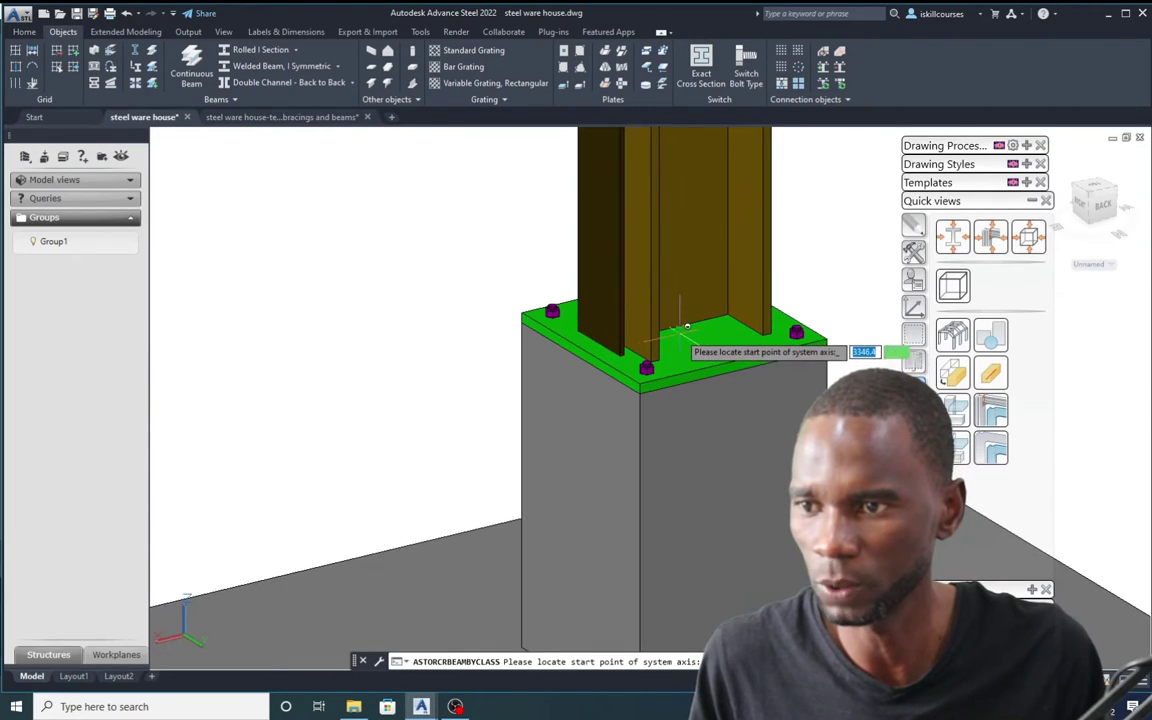
pyautogui.click(683, 321)
# - End the beam at the base node of the facing corner column across the warehouse width
pyautogui.scroll(-5, 680, 322)
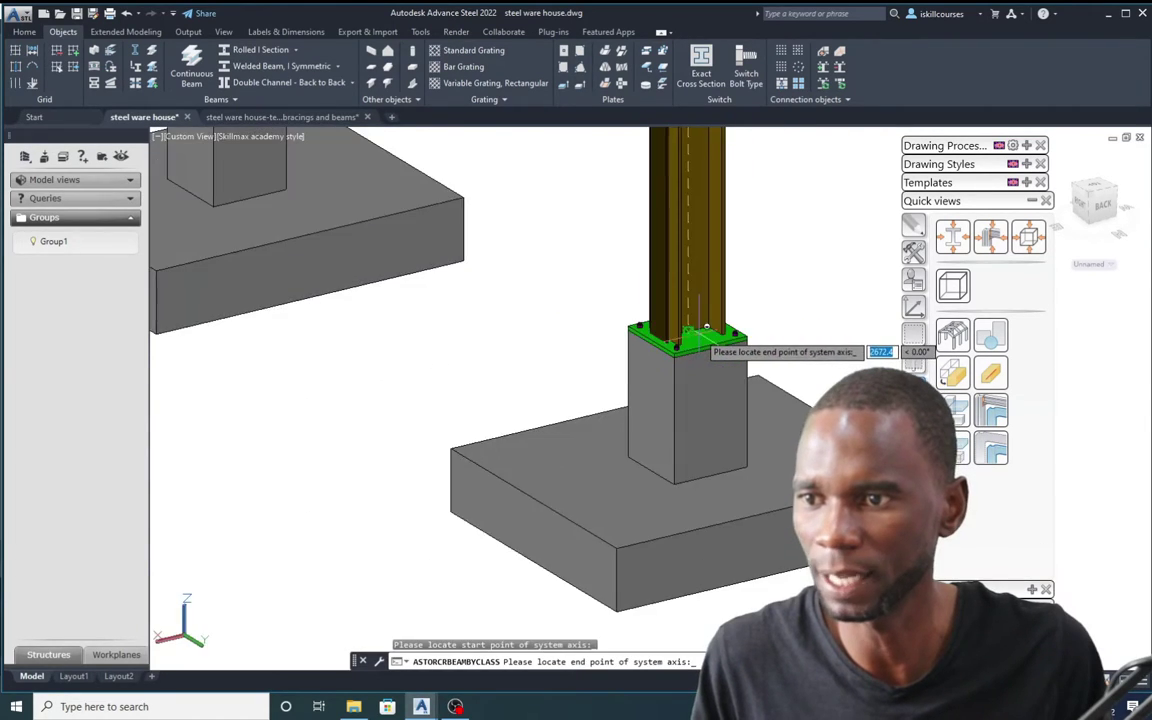
pyautogui.scroll(-4, 522, 275)
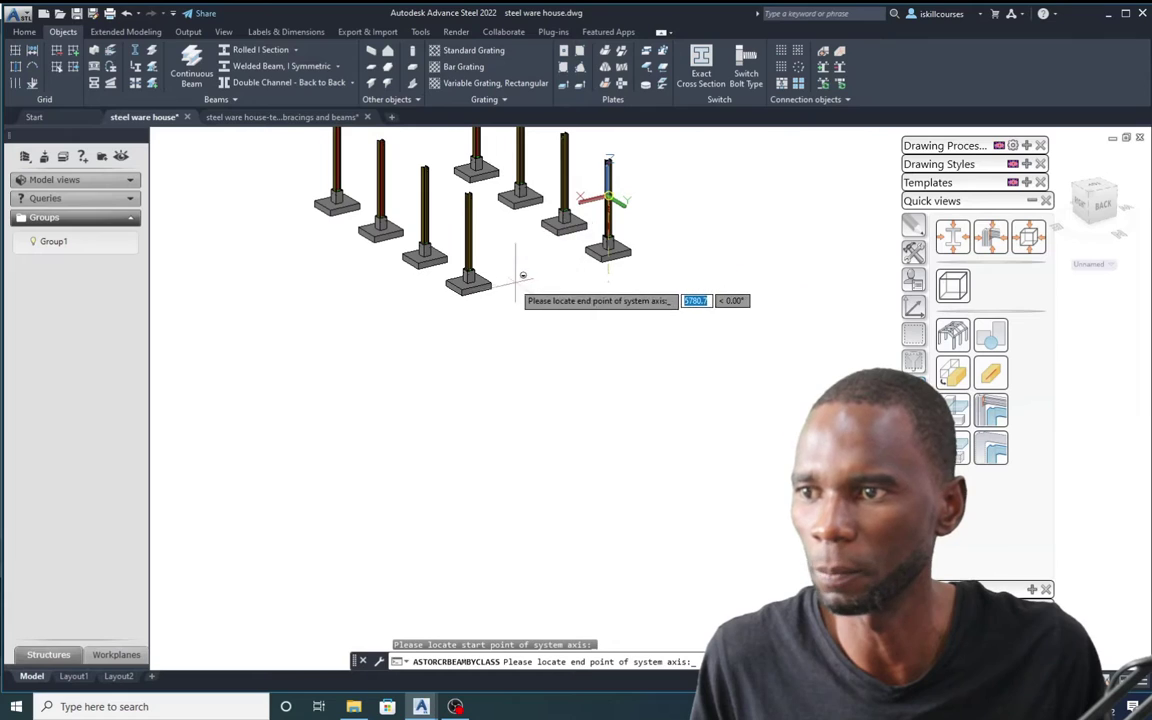
pyautogui.scroll(10, 480, 275)
pyautogui.scroll(2, 483, 301)
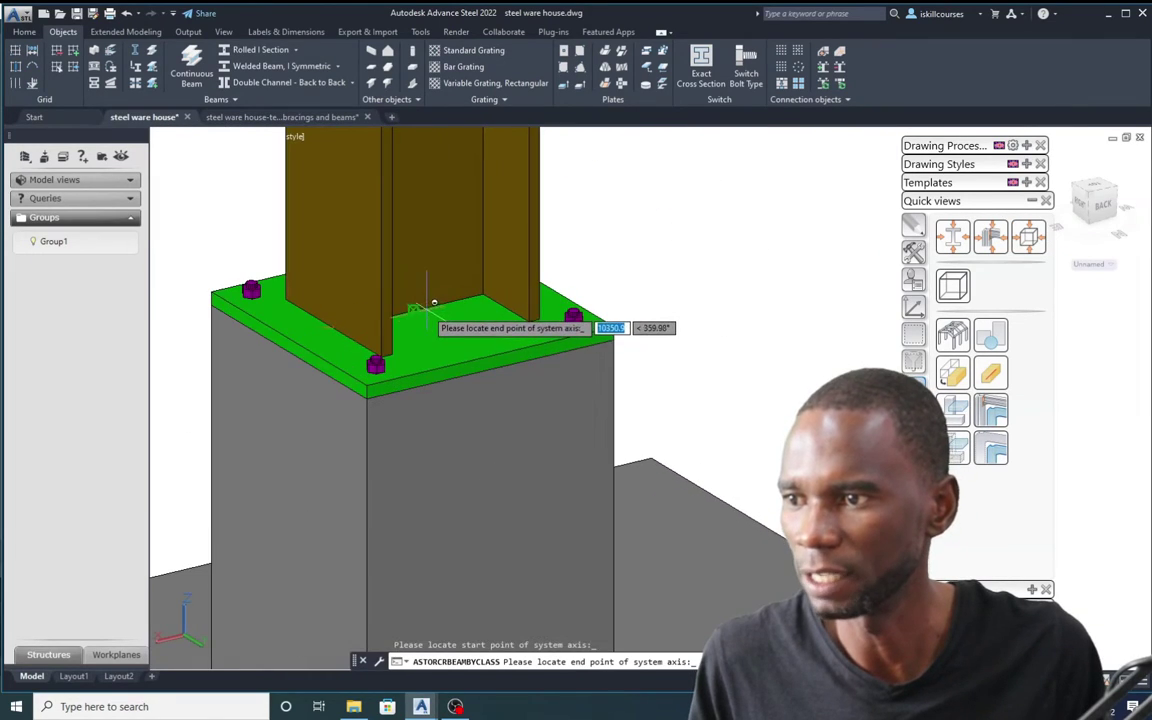
pyautogui.click(413, 305)
pyautogui.scroll(-10, 460, 385)
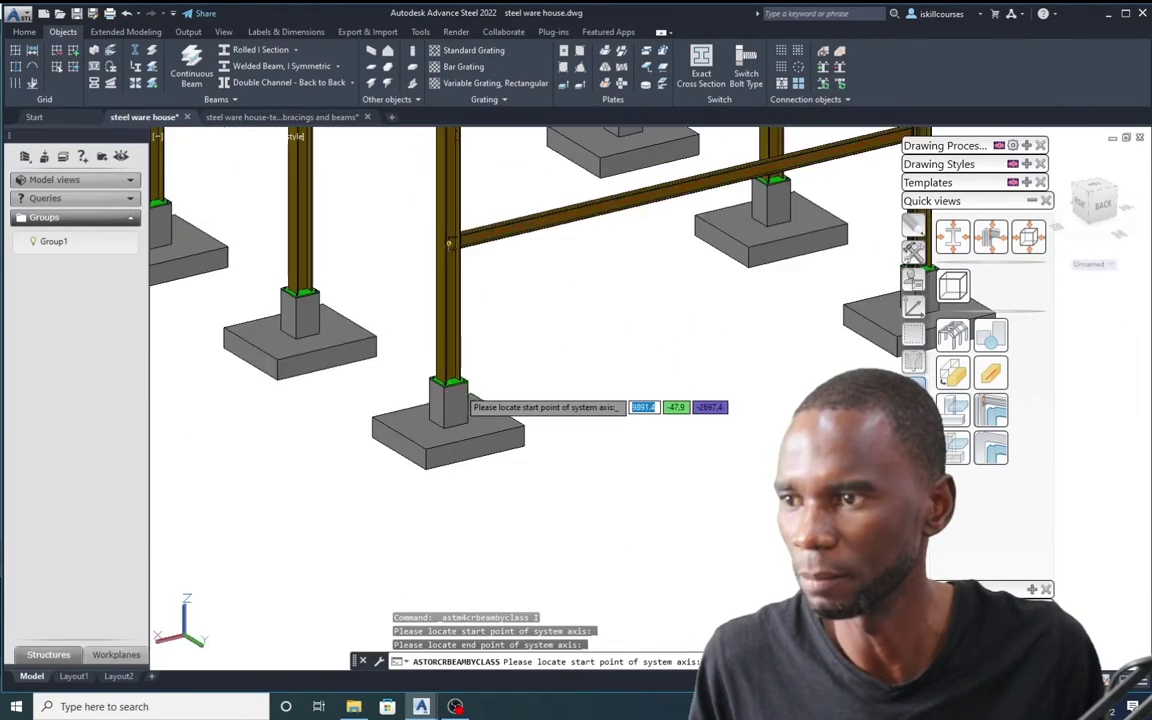
# - Finish the beam command and set the new beam's section to UK Universal Beam UB254x146x37
pyautogui.scroll(5, 560, 288)
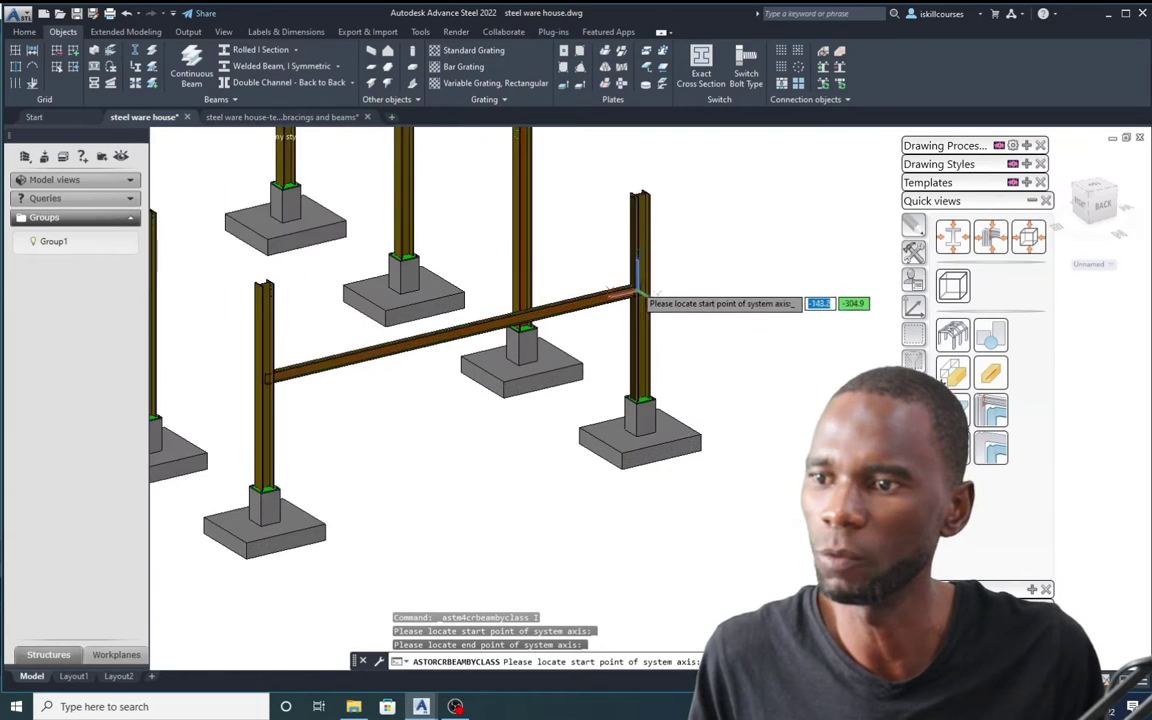
pyautogui.scroll(-3, 568, 286)
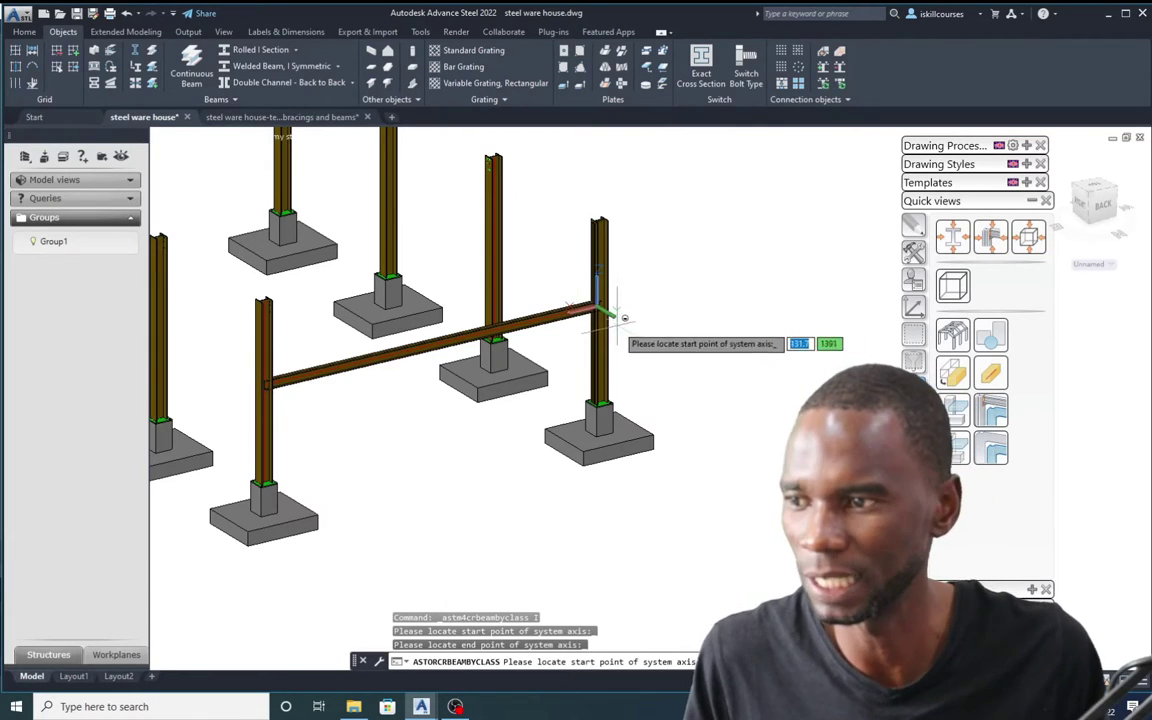
pyautogui.scroll(-2, 595, 316)
pyautogui.scroll(2, 597, 315)
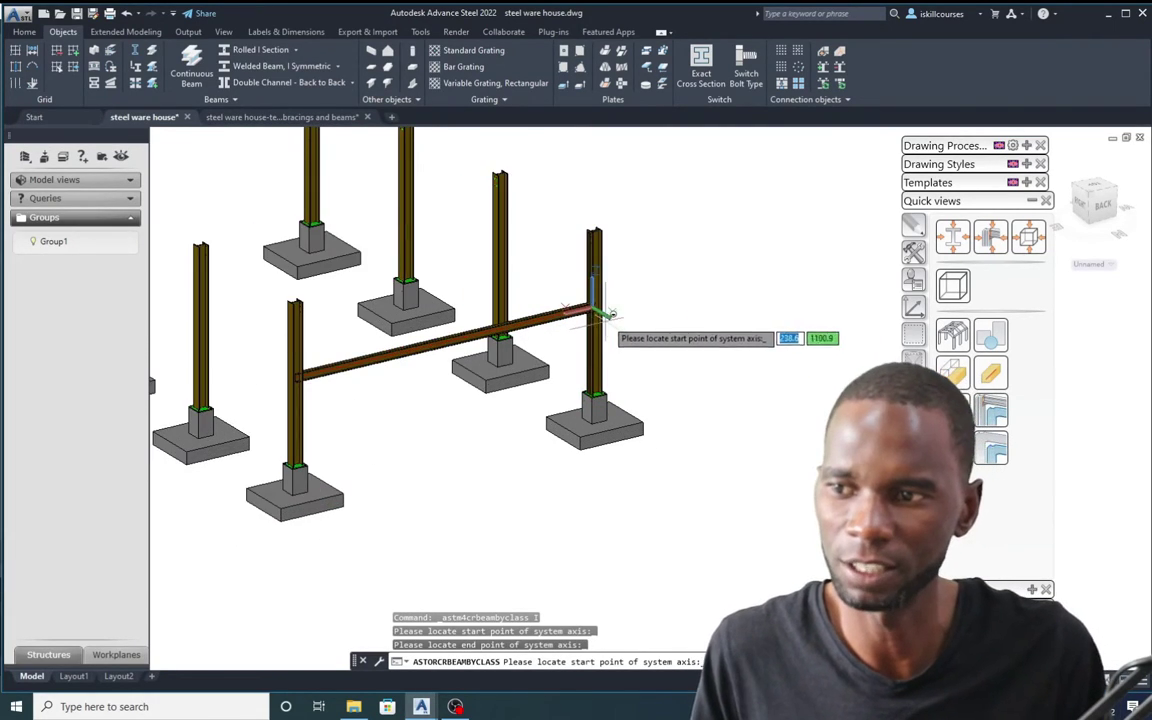
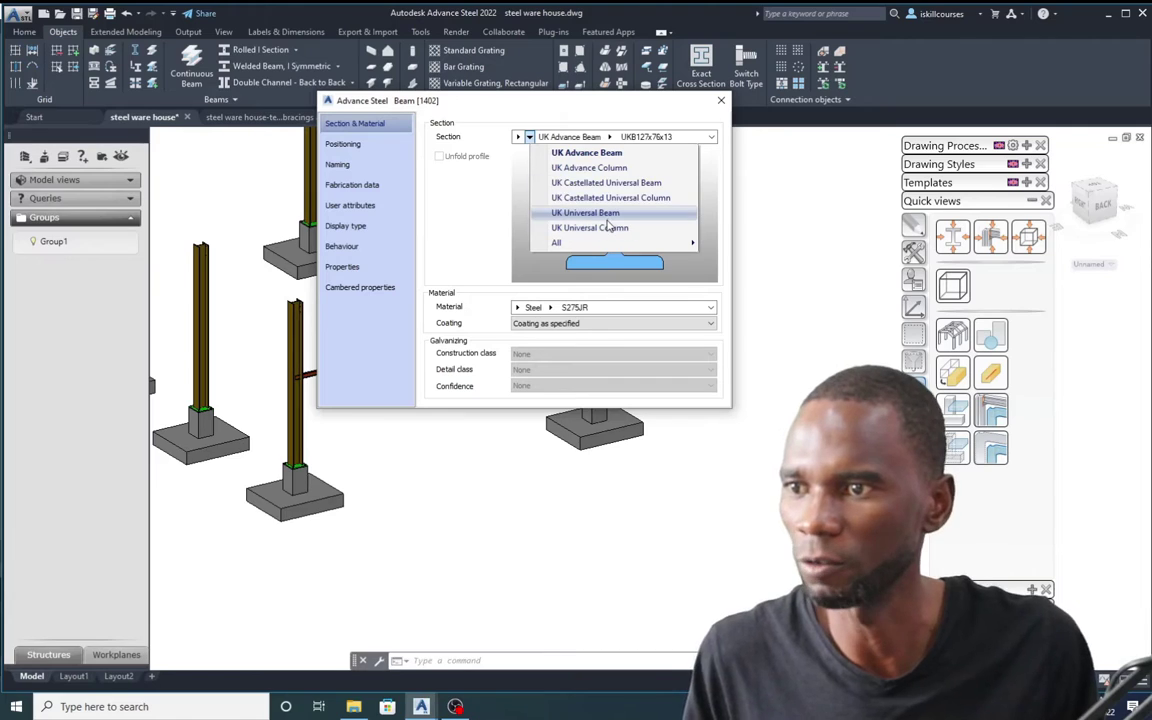
pyautogui.click(605, 213)
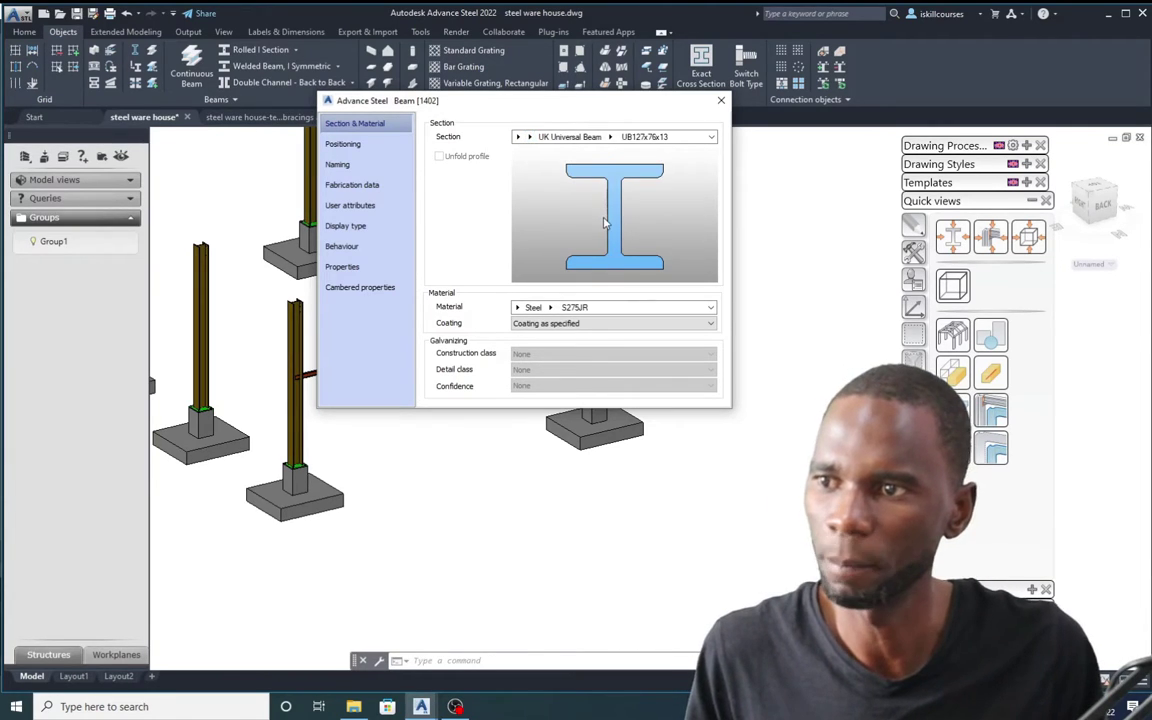
pyautogui.click(607, 138)
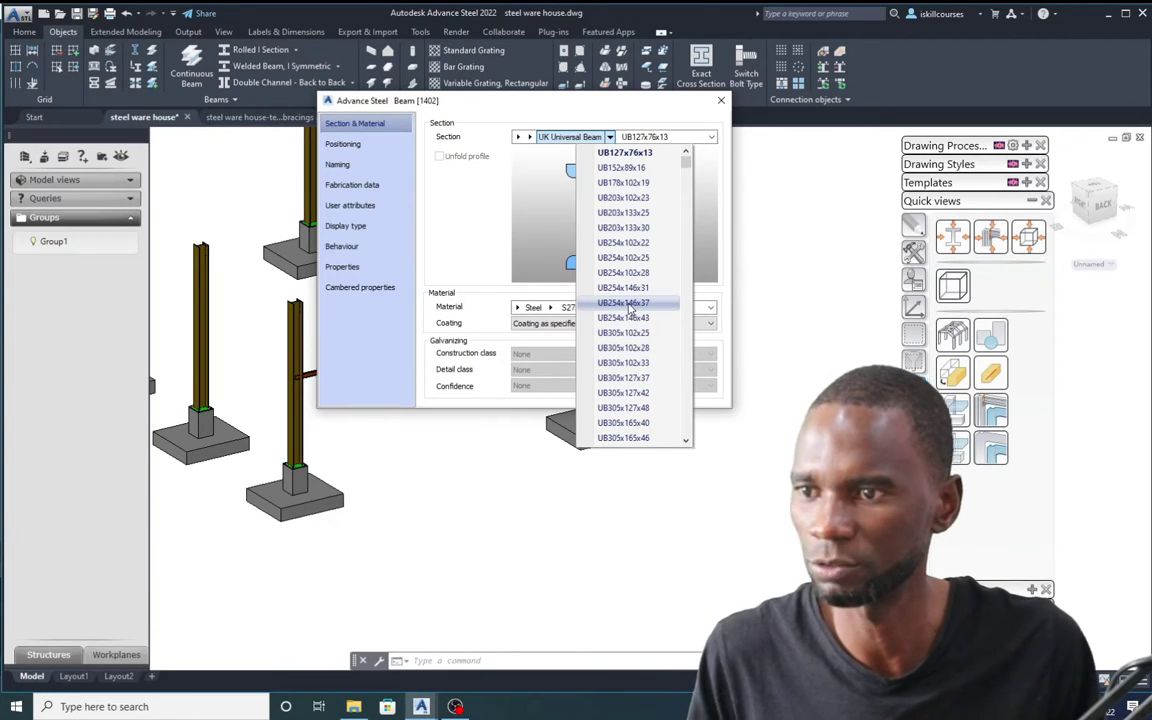
pyautogui.click(629, 303)
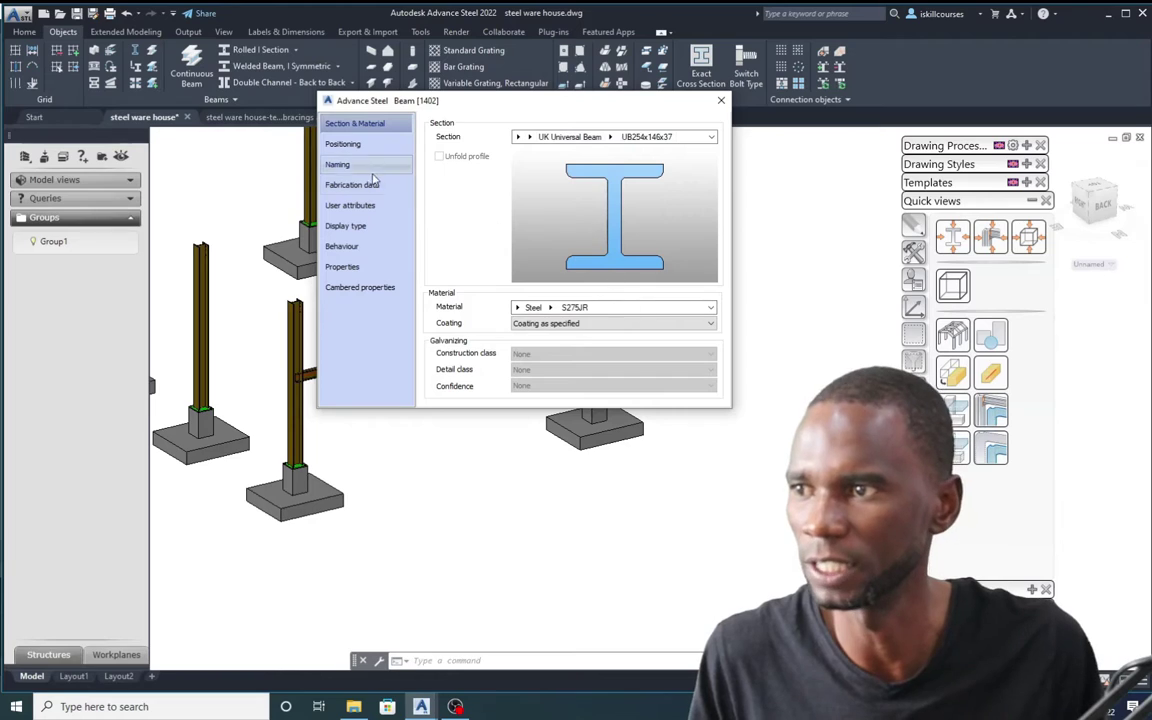
# - Try positioning the beam by the top-centre point of its section and restore the centre offset
pyautogui.click(343, 144)
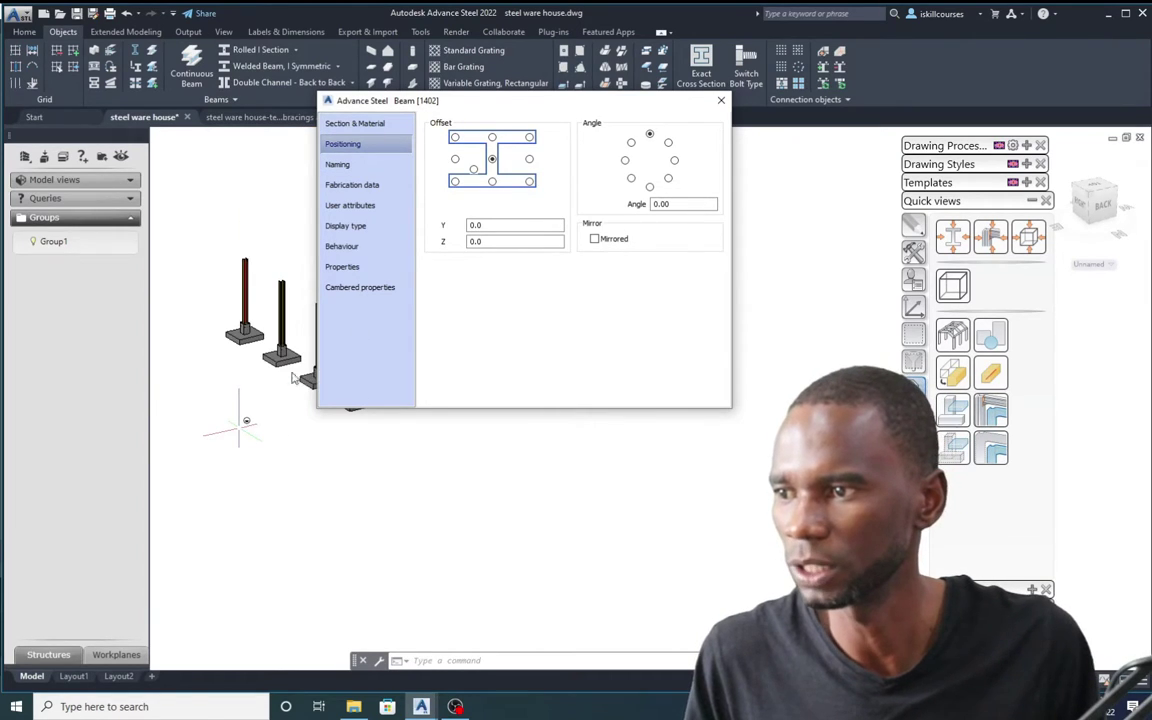
pyautogui.scroll(-3, 293, 377)
pyautogui.scroll(3, 293, 398)
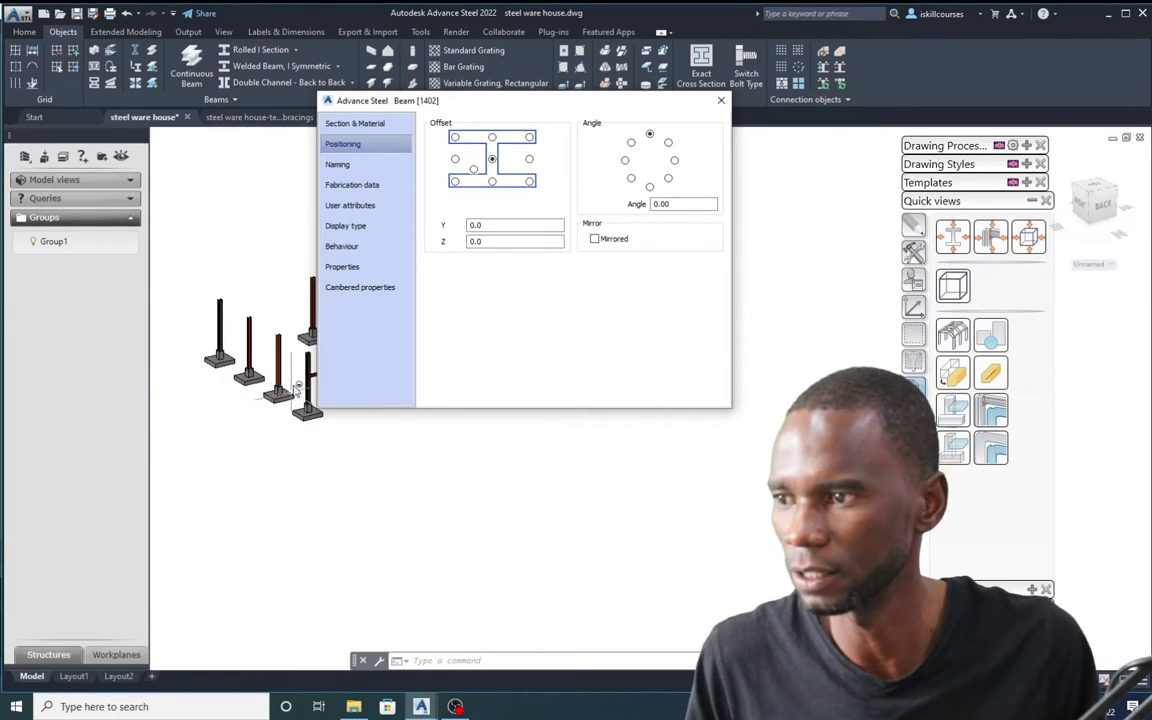
pyautogui.keyDown('shift'); pyautogui.moveTo(277, 296); pyautogui.dragTo(200, 200, button='middle'); pyautogui.keyUp('shift')
pyautogui.moveTo(465, 101); pyautogui.dragTo(815, 50)
pyautogui.scroll(8, 274, 267)
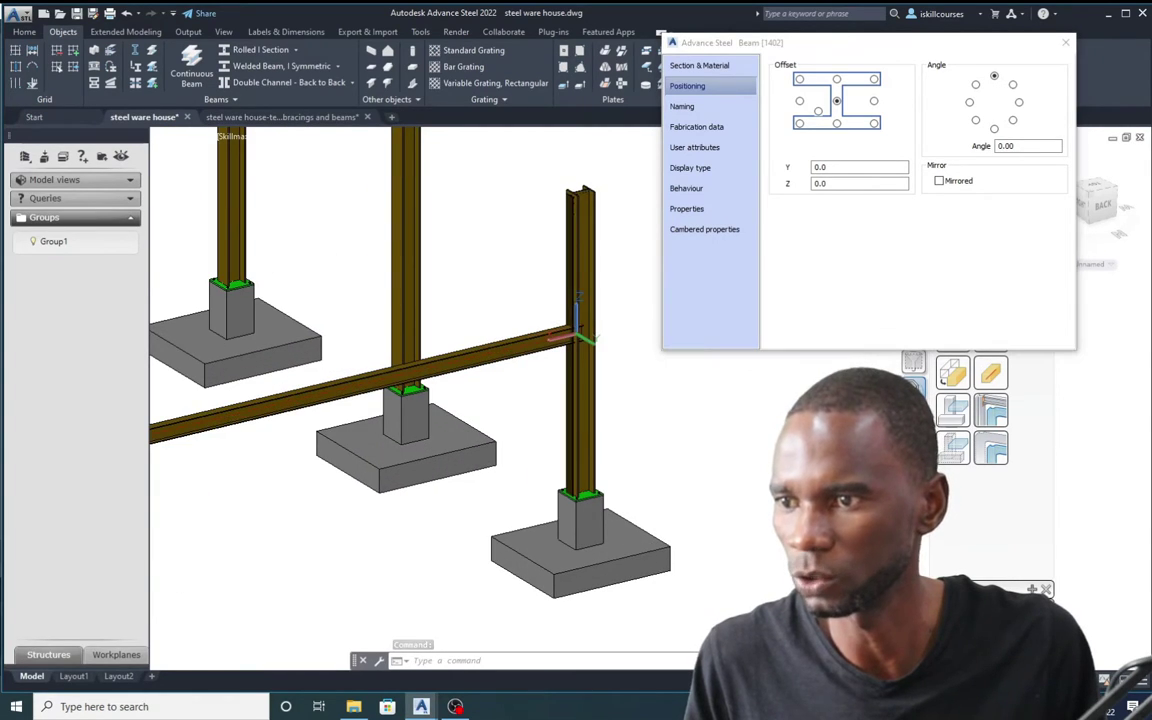
pyautogui.scroll(3, 448, 277)
pyautogui.moveTo(480, 316); pyautogui.dragTo(301, 373, button='middle')
pyautogui.scroll(-3, 399, 239)
pyautogui.scroll(3, 342, 301)
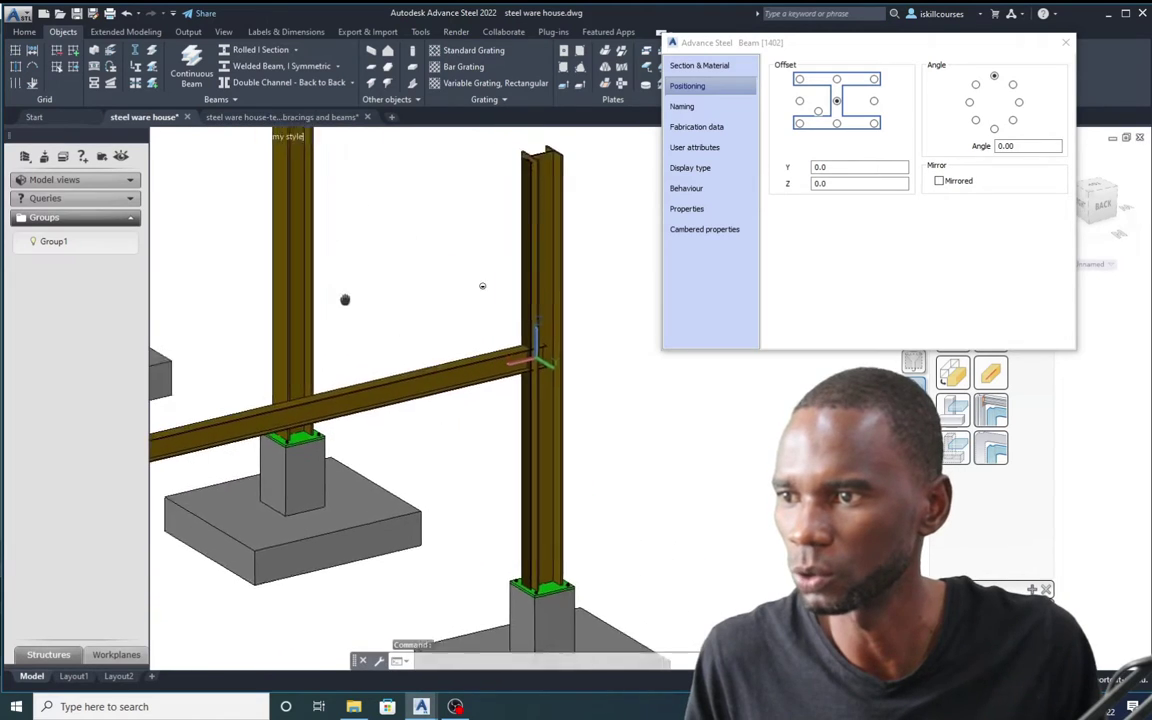
pyautogui.moveTo(342, 301); pyautogui.dragTo(308, 231, button='middle')
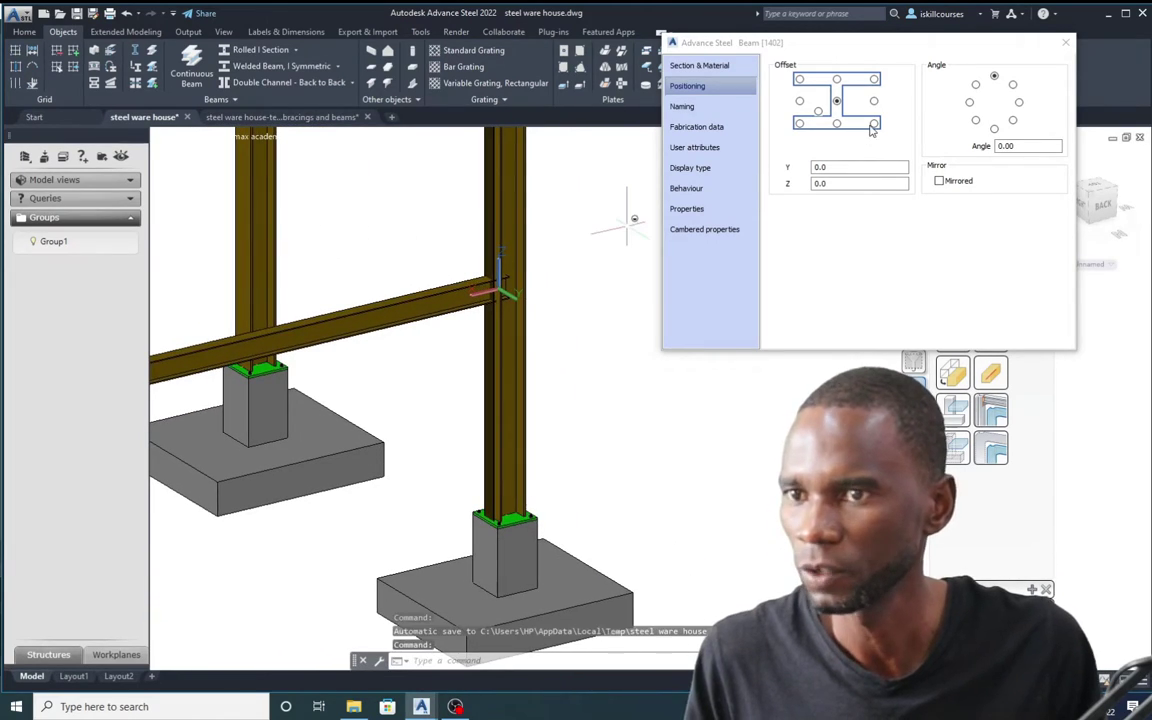
pyautogui.click(837, 80)
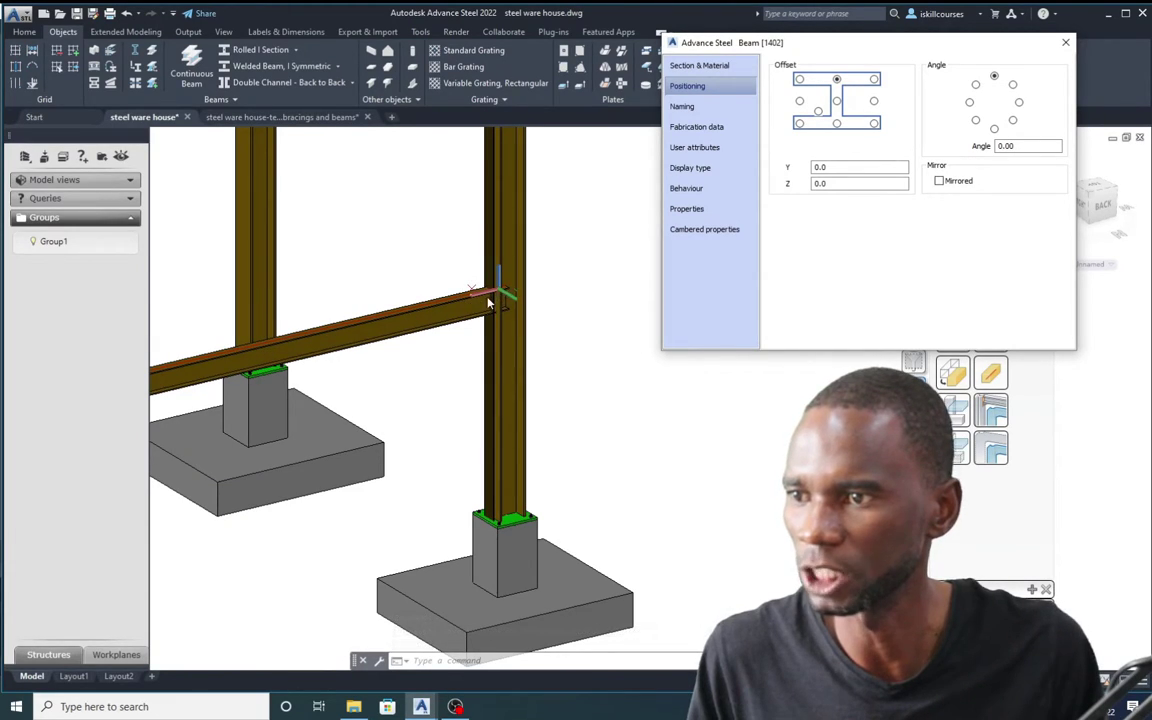
pyautogui.click(836, 101)
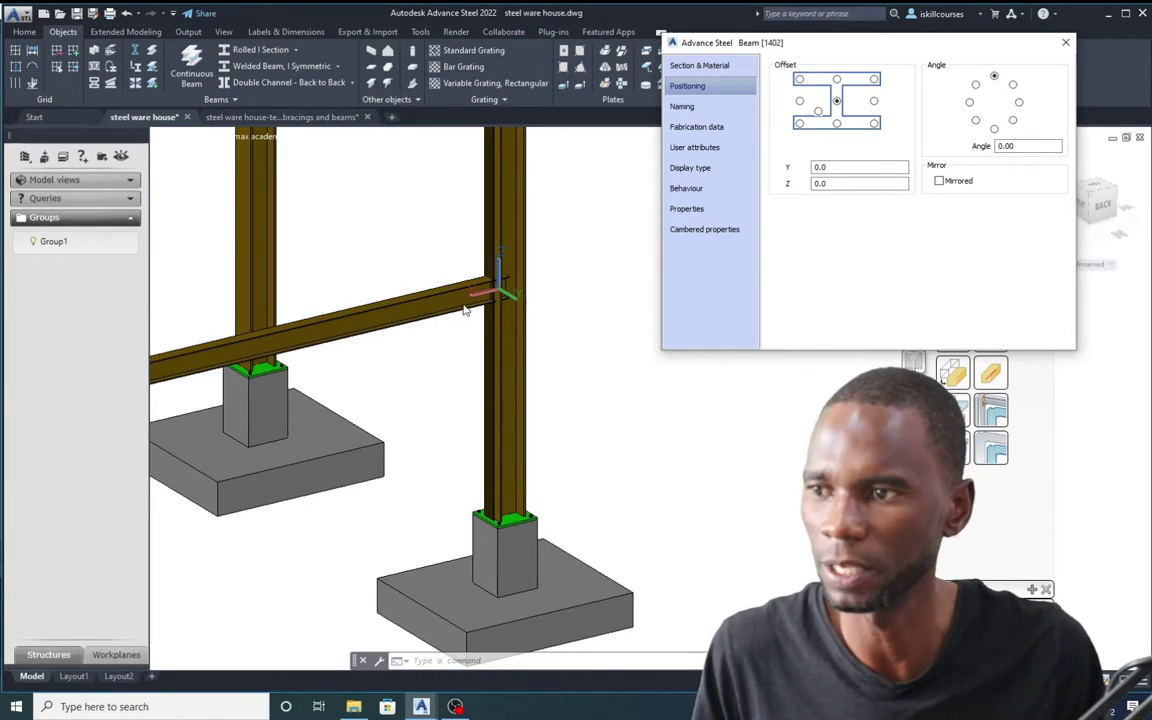
# - Set the beam's Model Role to Beam in its naming properties and close the beam properties
pyautogui.click(689, 108)
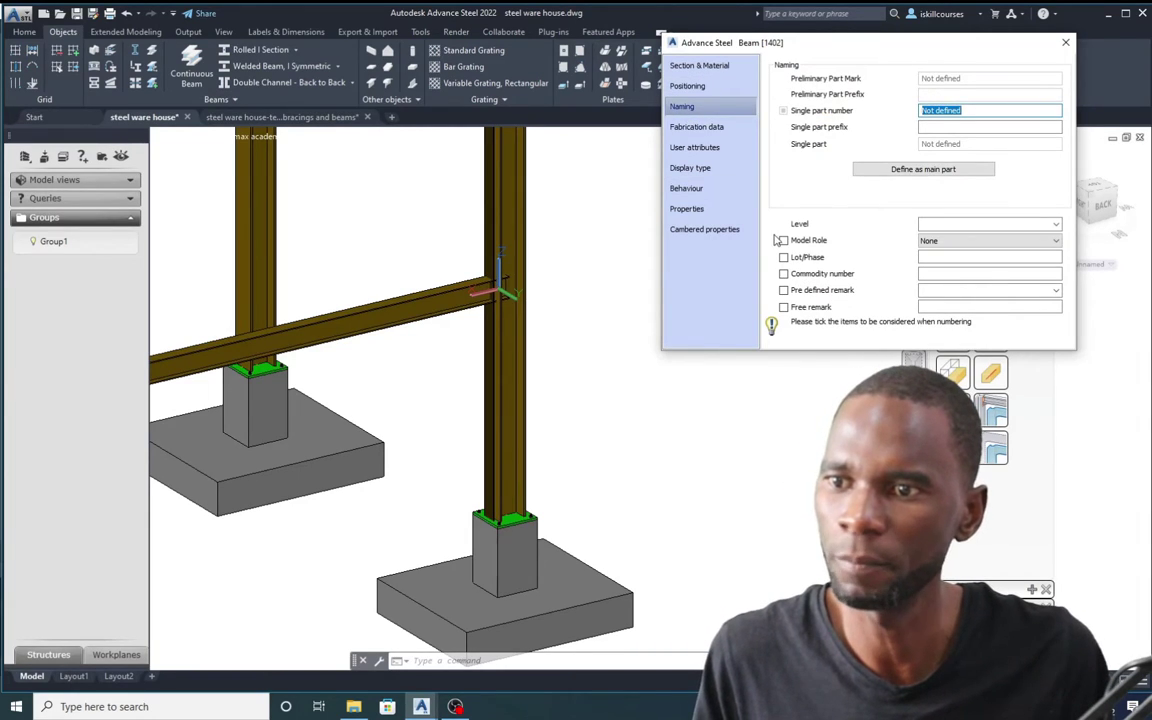
pyautogui.click(1055, 241)
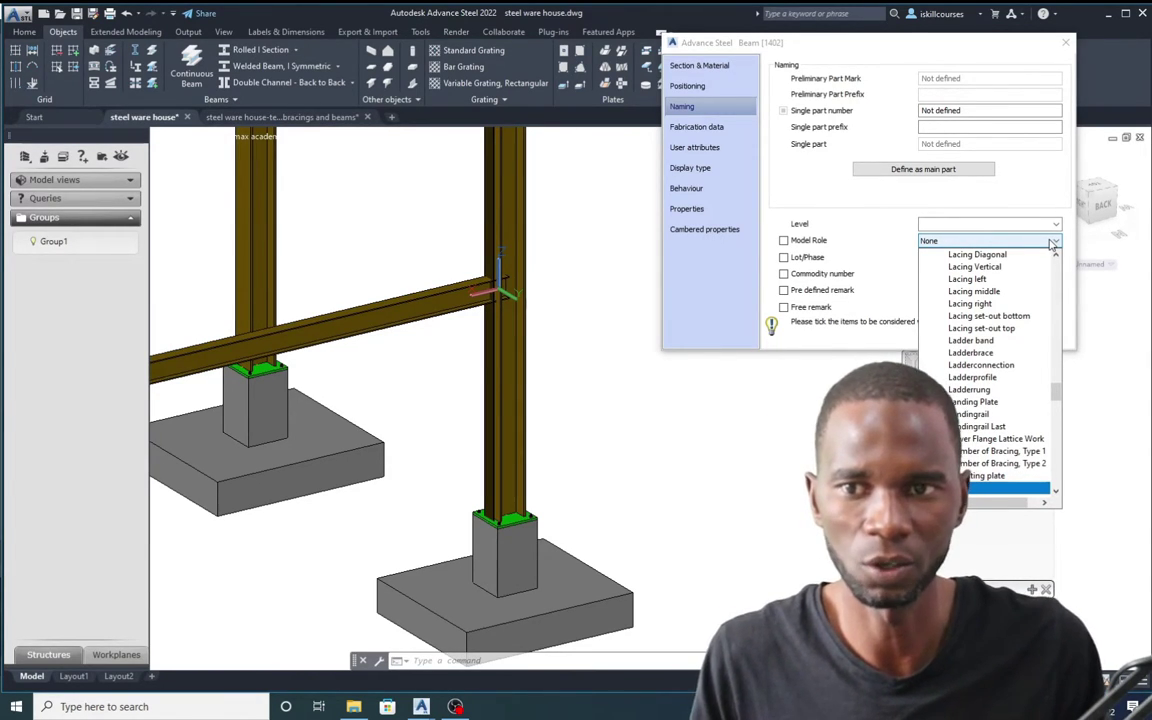
pyautogui.click(1052, 244)
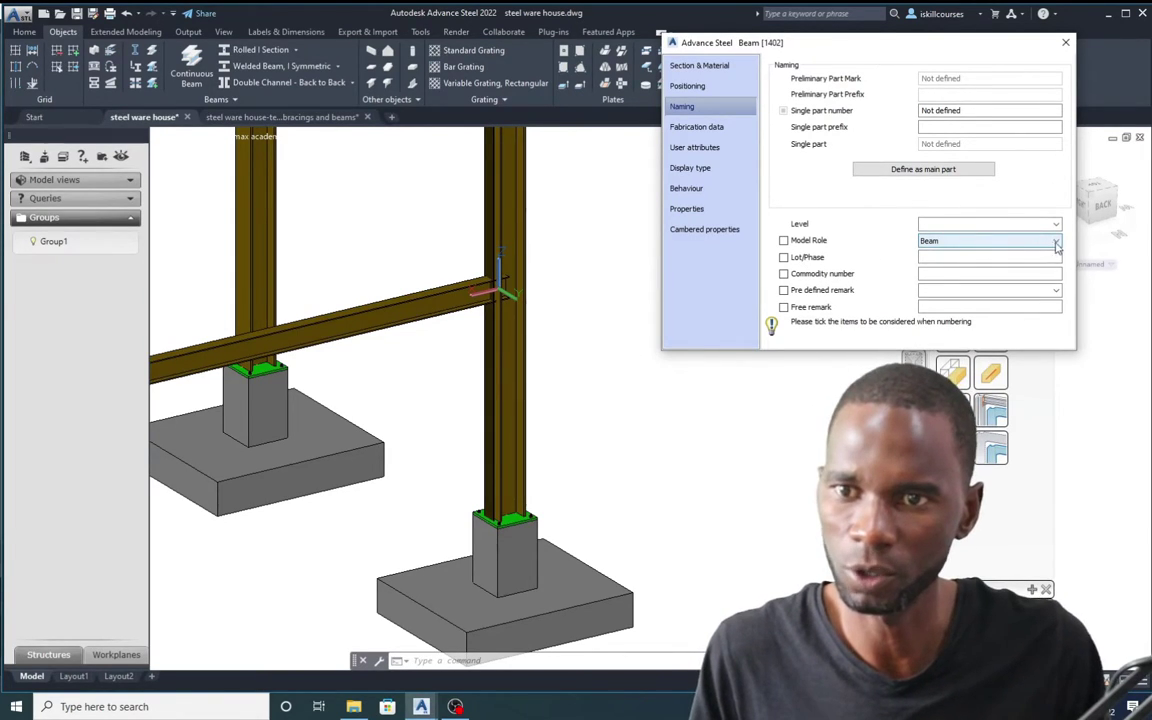
pyautogui.click(1056, 244)
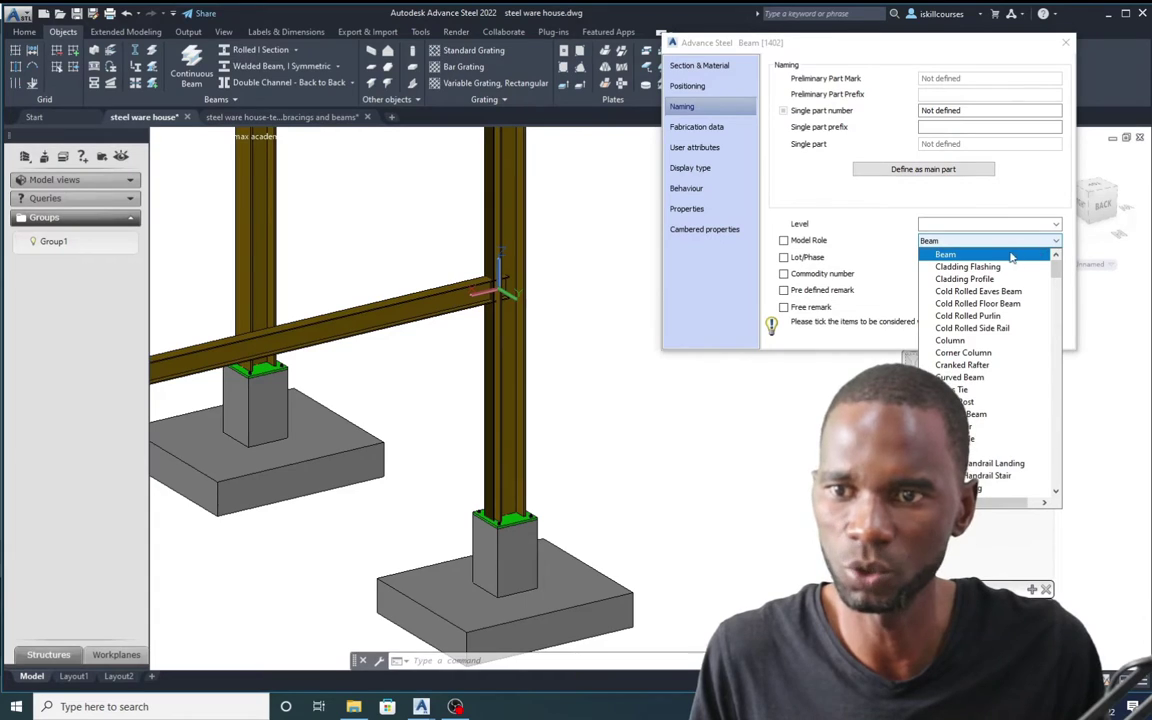
pyautogui.click(955, 257)
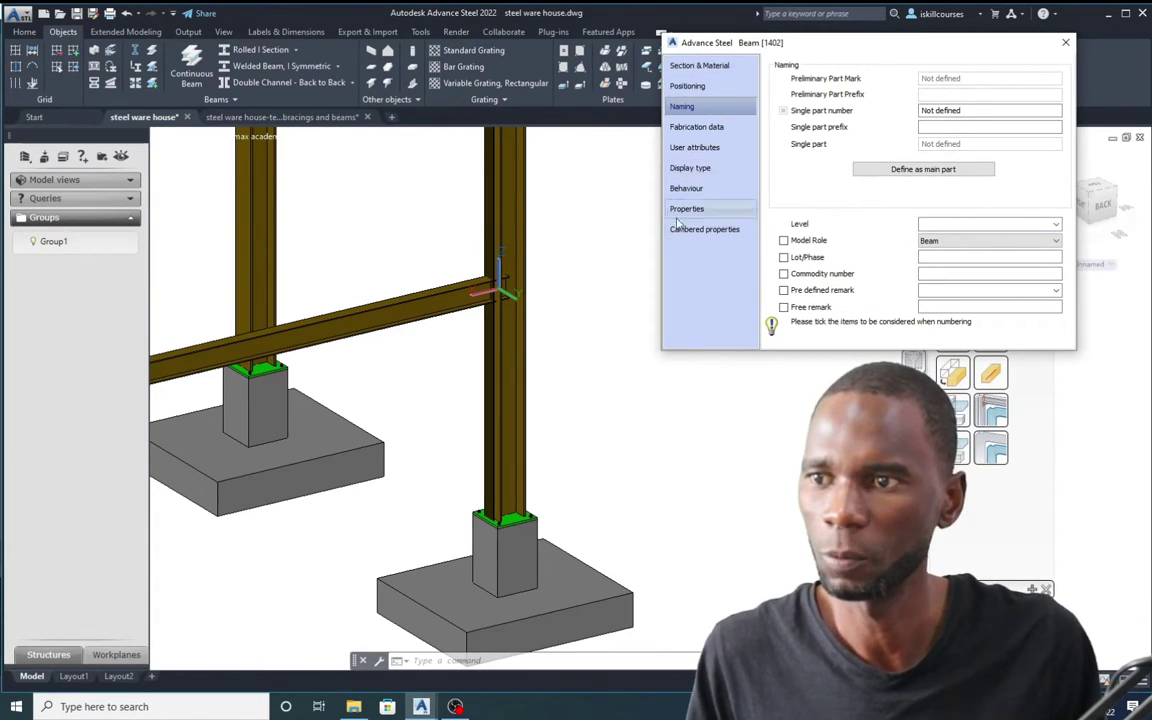
pyautogui.click(1066, 42)
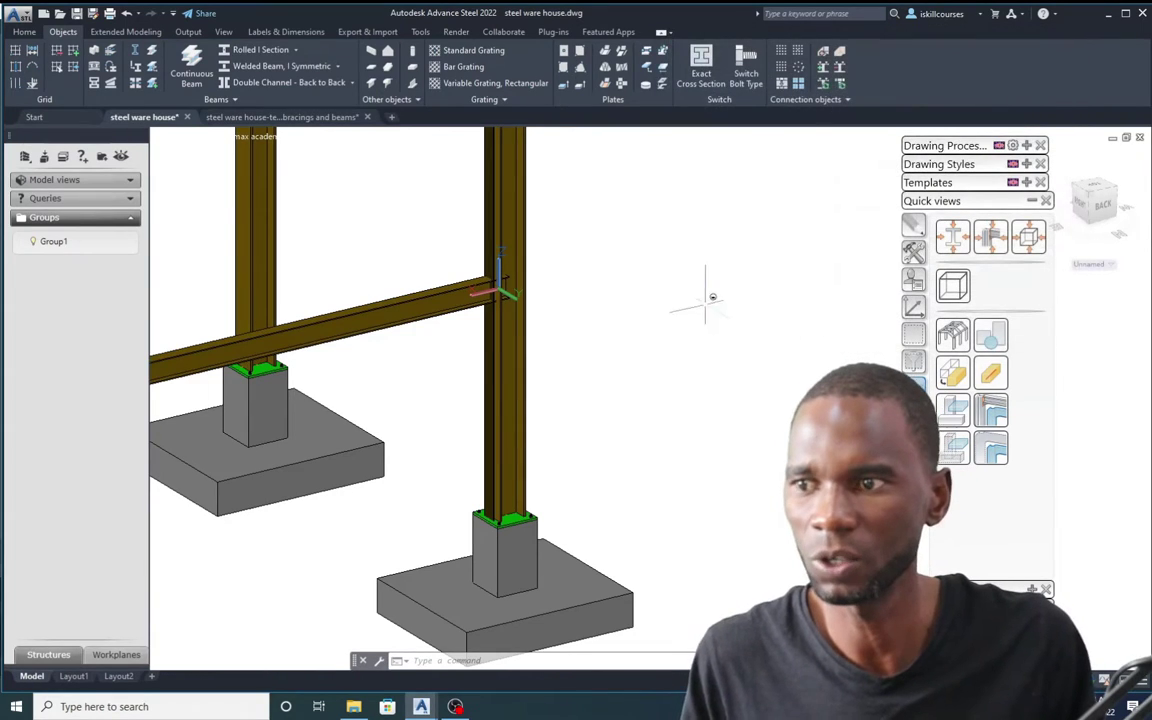
pyautogui.scroll(-3, 498, 335)
pyautogui.scroll(4, 490, 334)
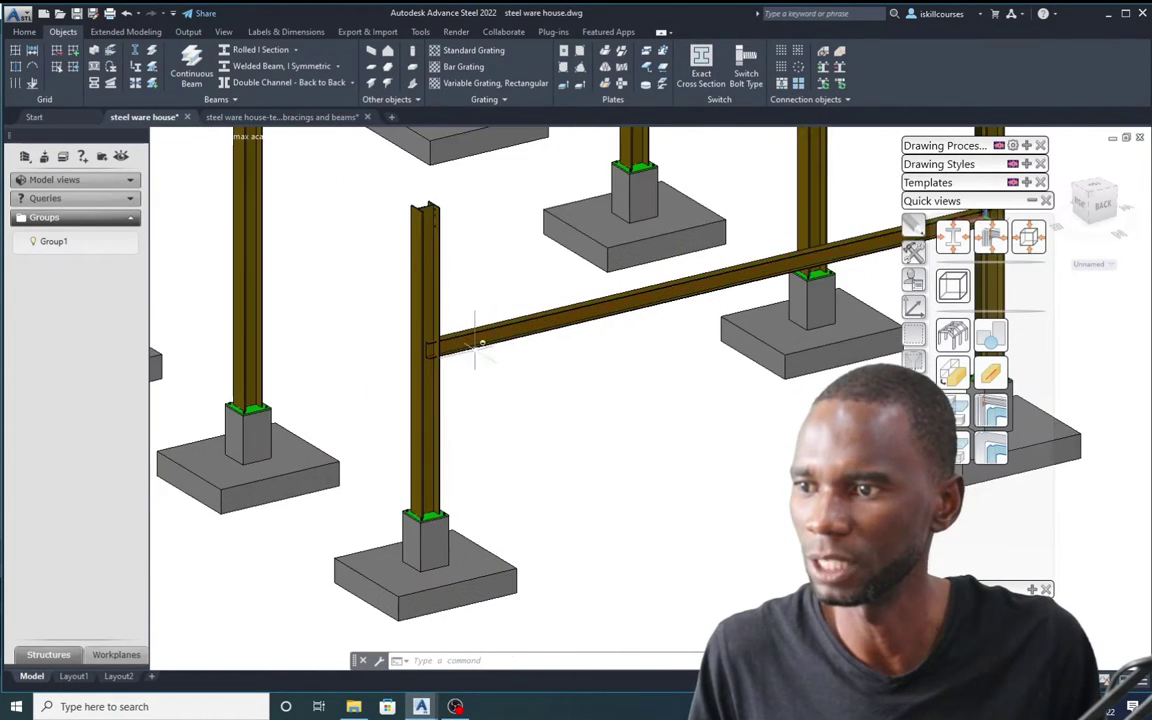
pyautogui.scroll(-3, 460, 341)
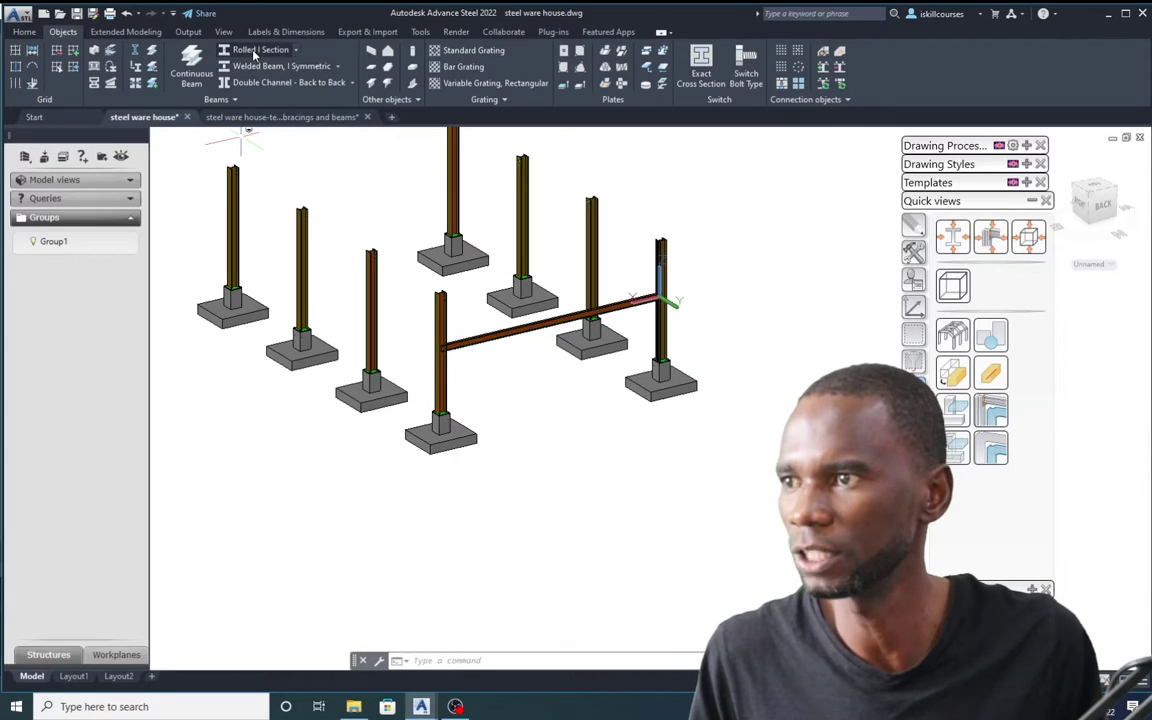
pyautogui.scroll(-2, 434, 318)
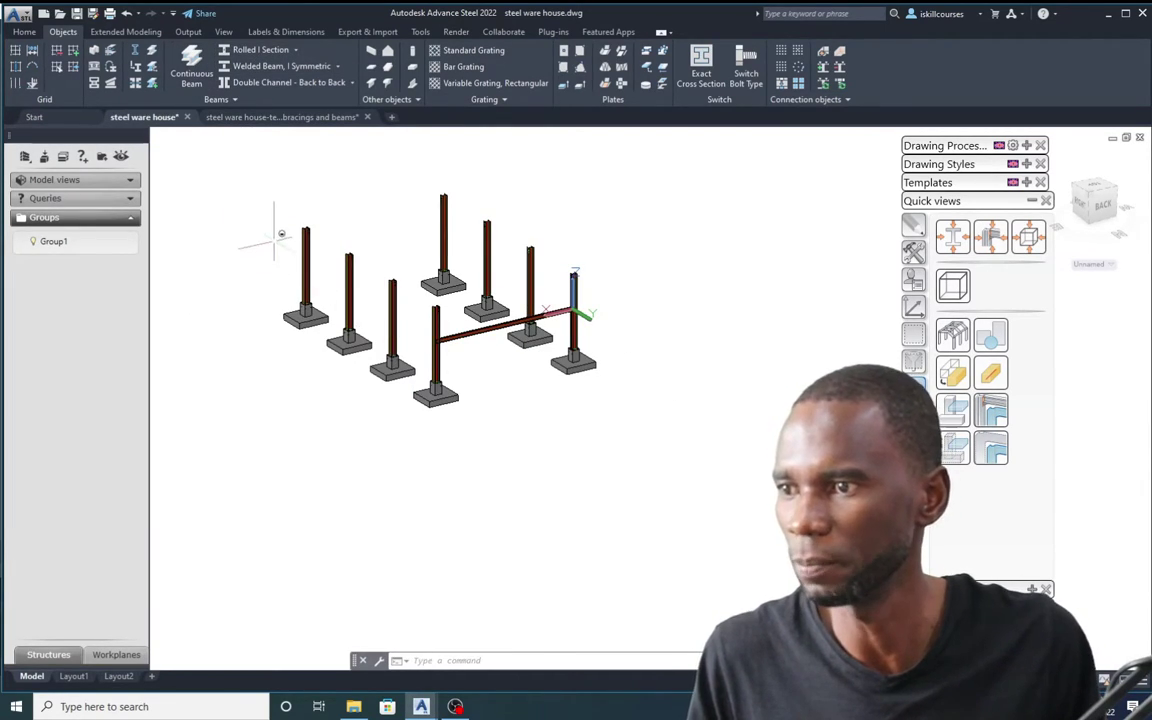
pyautogui.scroll(2, 376, 327)
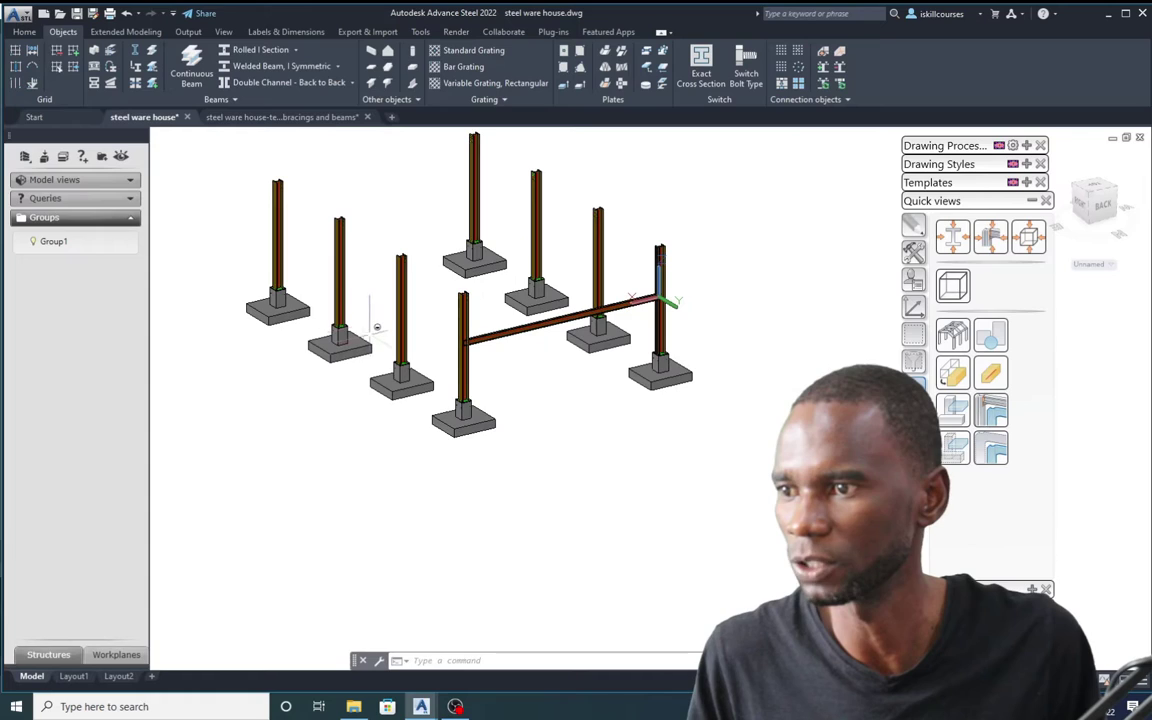
# - Start a continuous beam at the base node of the corner column and run it to the adjacent column along the warehouse length
pyautogui.click(190, 66)
pyautogui.scroll(7, 463, 410)
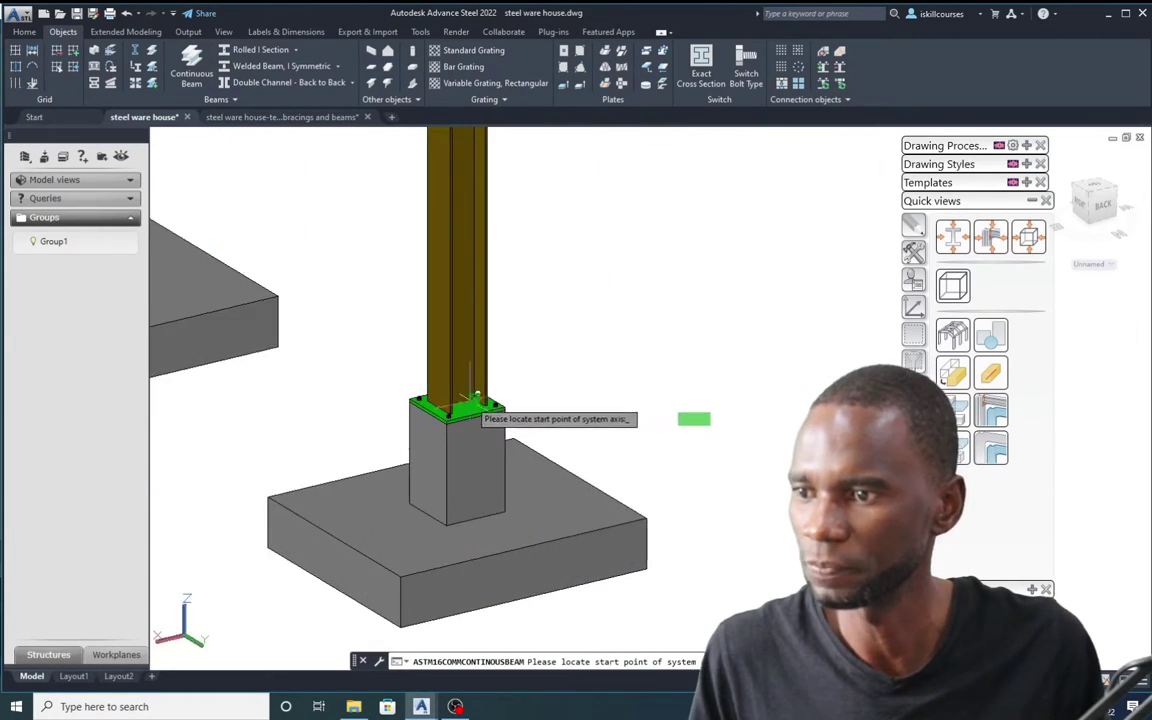
pyautogui.click(443, 405)
pyautogui.scroll(-5, 597, 468)
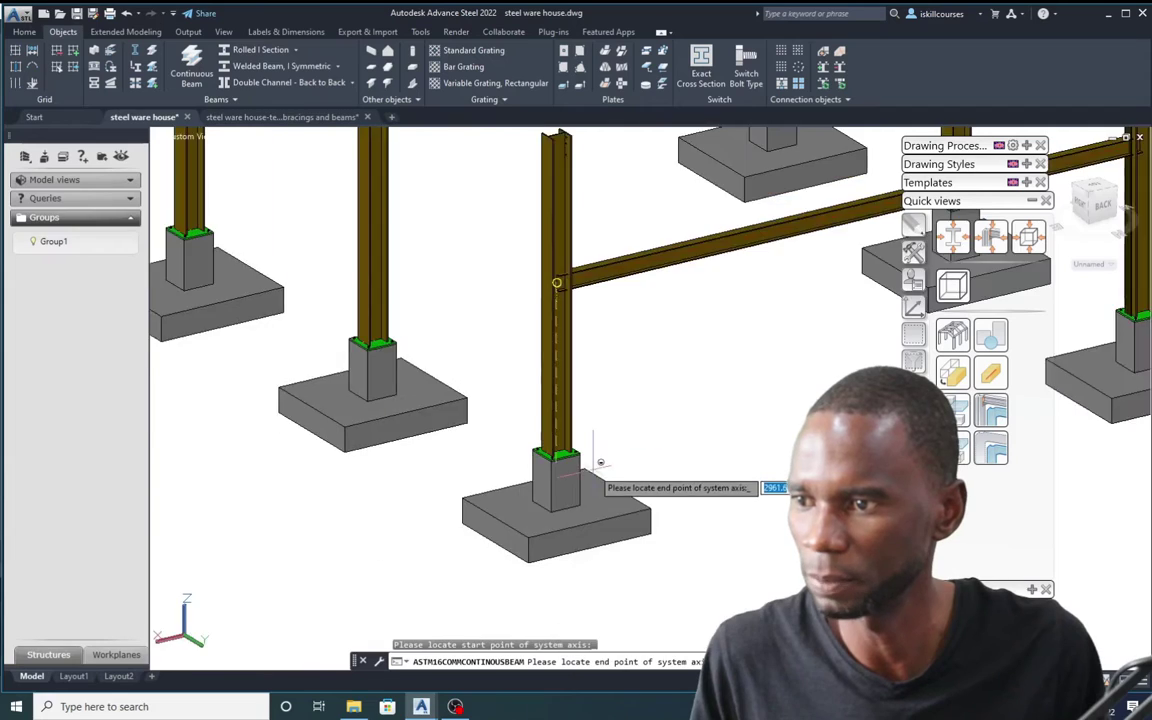
pyautogui.scroll(5, 501, 419)
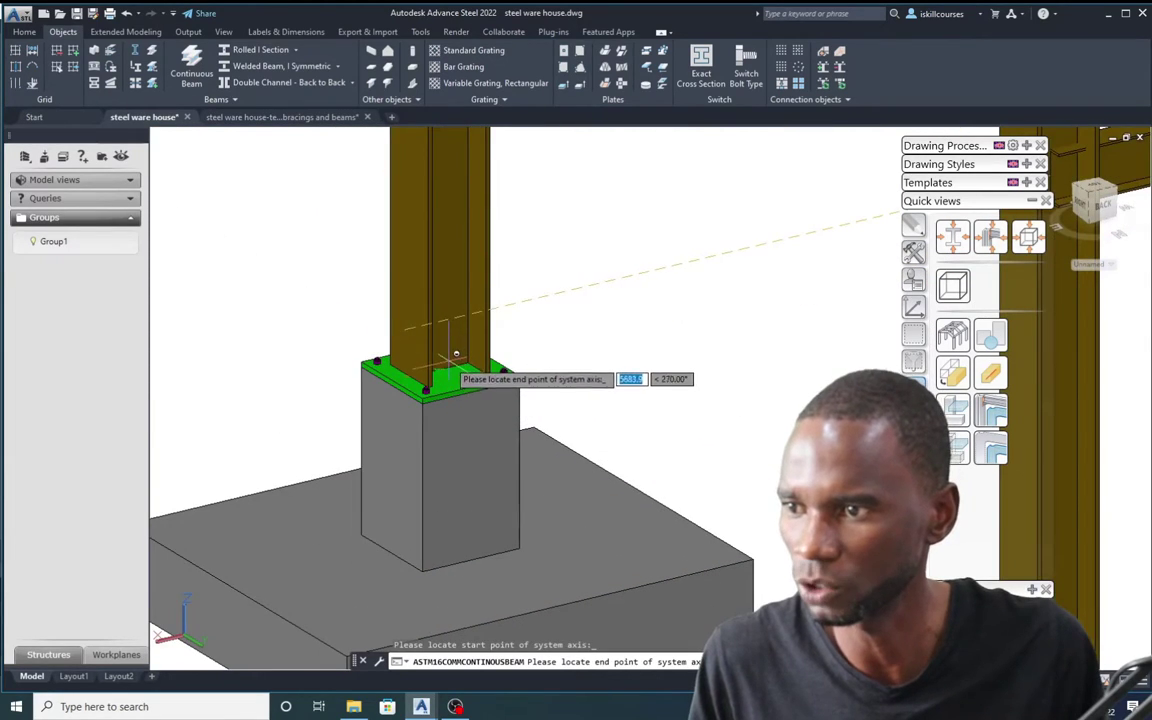
pyautogui.scroll(5, 426, 389)
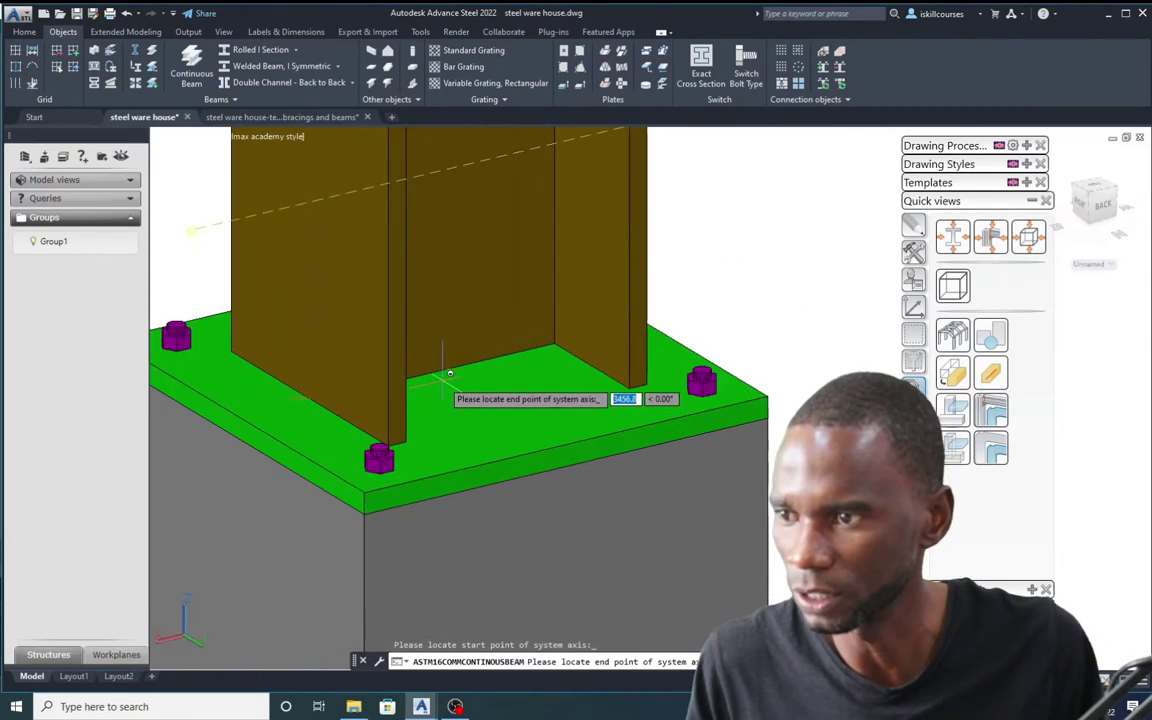
pyautogui.scroll(-8, 442, 365)
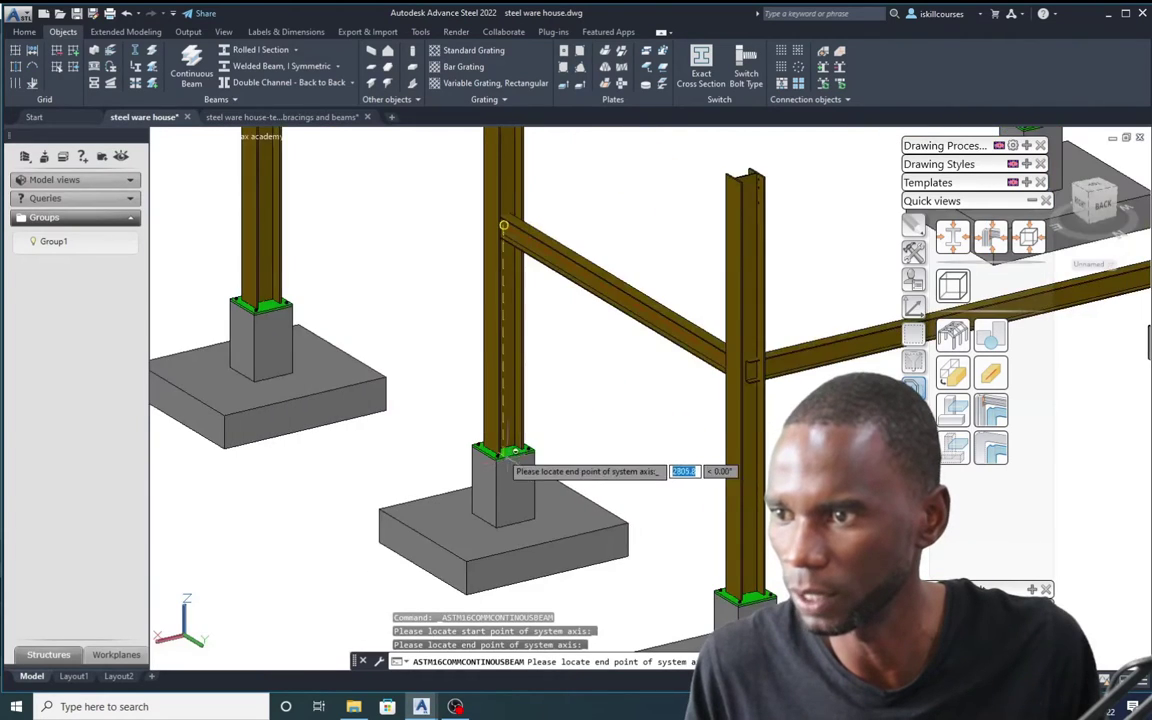
# - Continue the beam to the base nodes of the remaining two columns in the row and finish the command
pyautogui.scroll(4, 450, 411)
pyautogui.scroll(5, 454, 400)
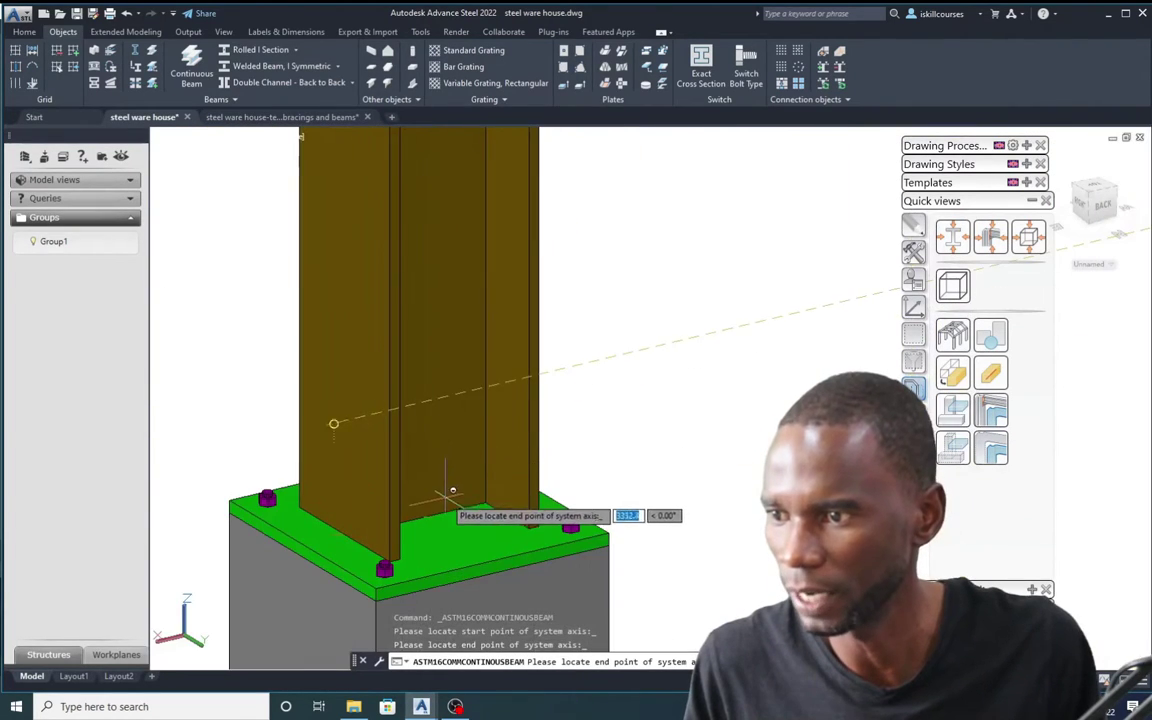
pyautogui.scroll(-8, 426, 512)
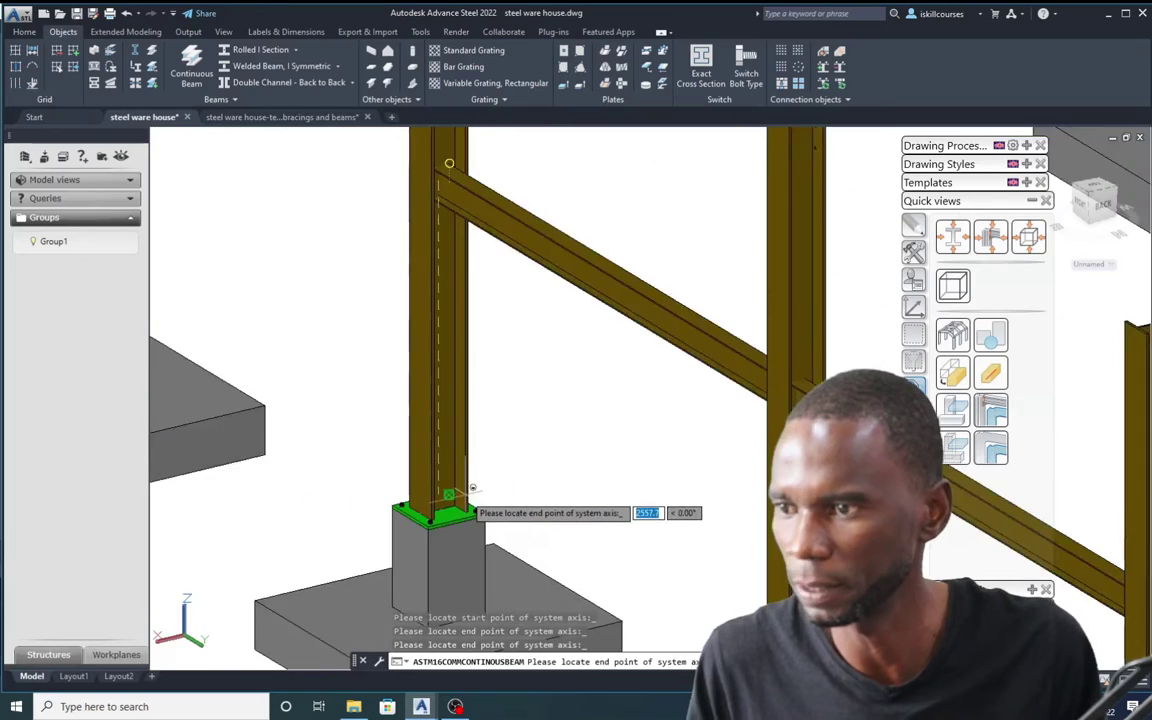
pyautogui.scroll(4, 388, 418)
pyautogui.scroll(3, 384, 428)
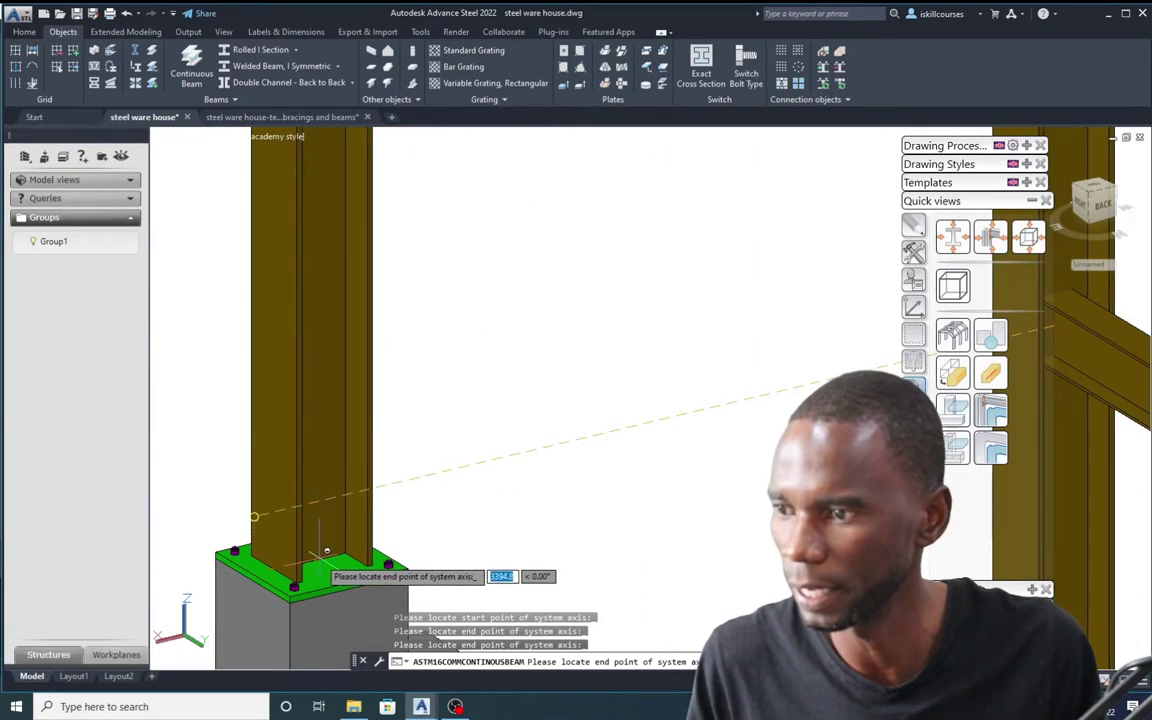
pyautogui.scroll(-8, 323, 553)
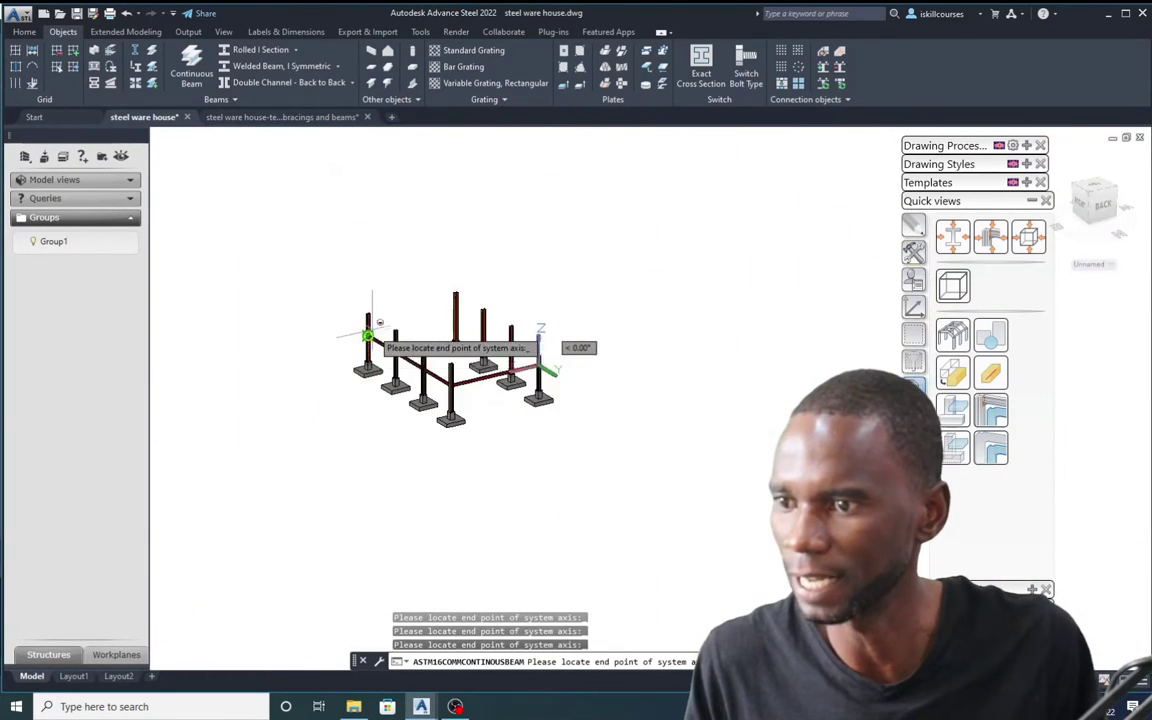
pyautogui.scroll(3, 446, 330)
pyautogui.click(445, 318)
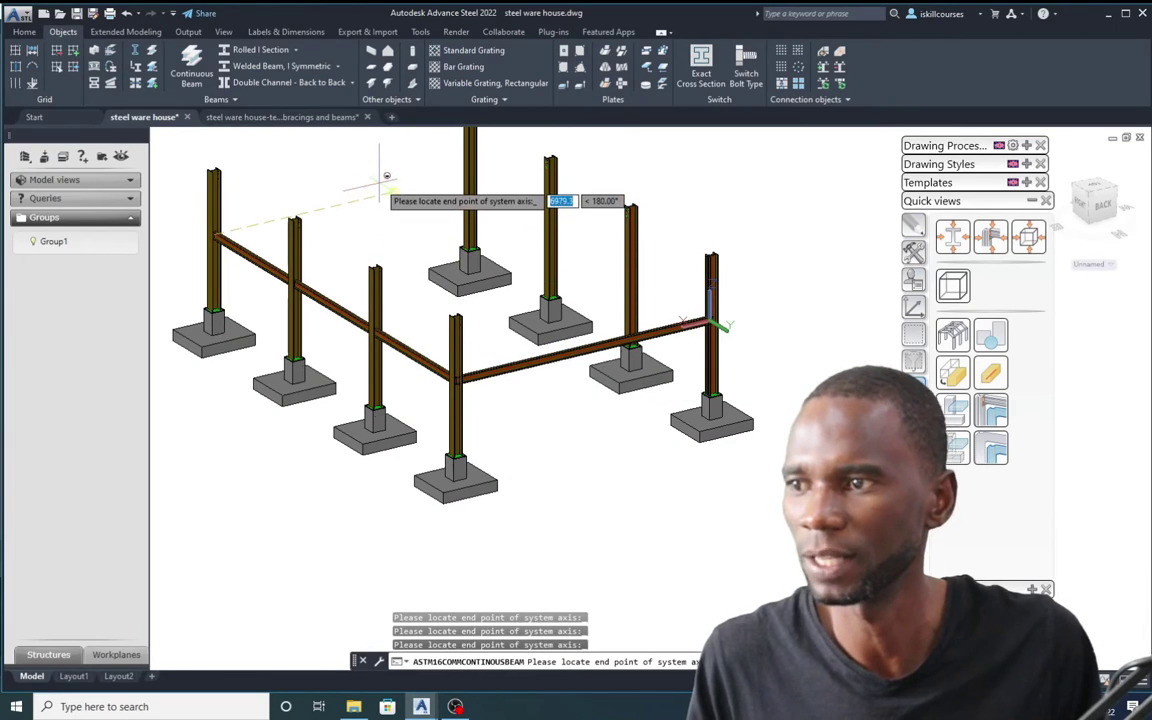
pyautogui.press('Return')
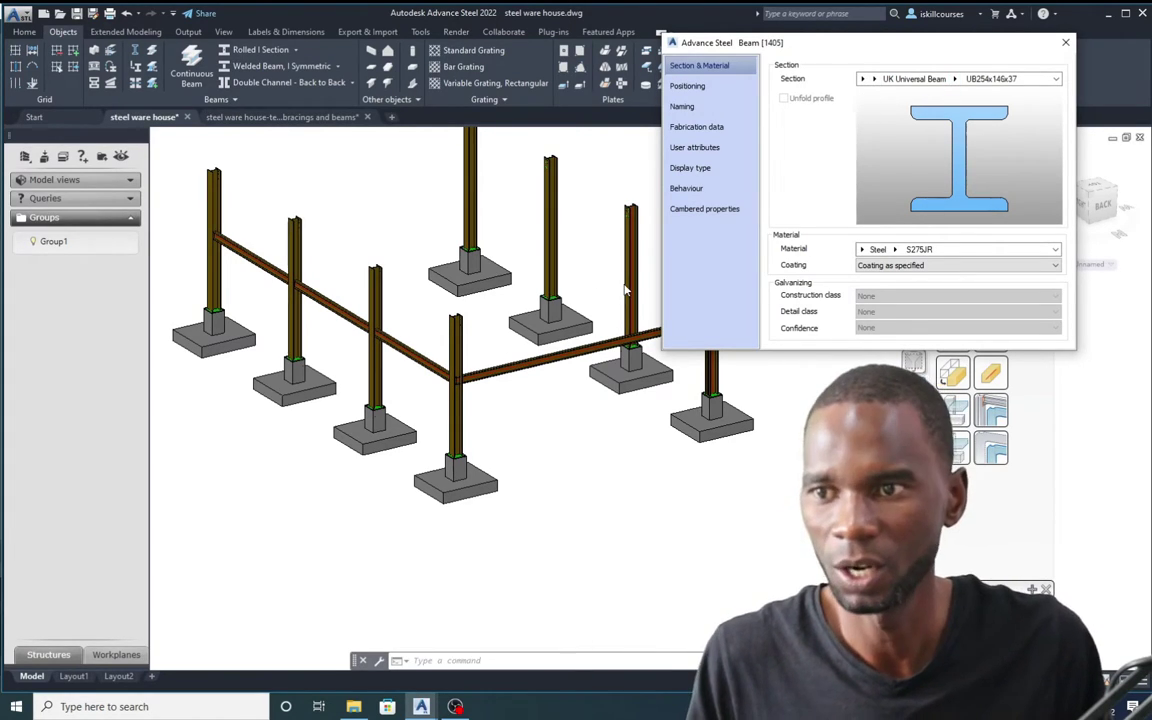
# - Set the Model Role of the last lengthwise beam to Beam in its naming properties and close the properties
pyautogui.click(684, 106)
pyautogui.click(696, 87)
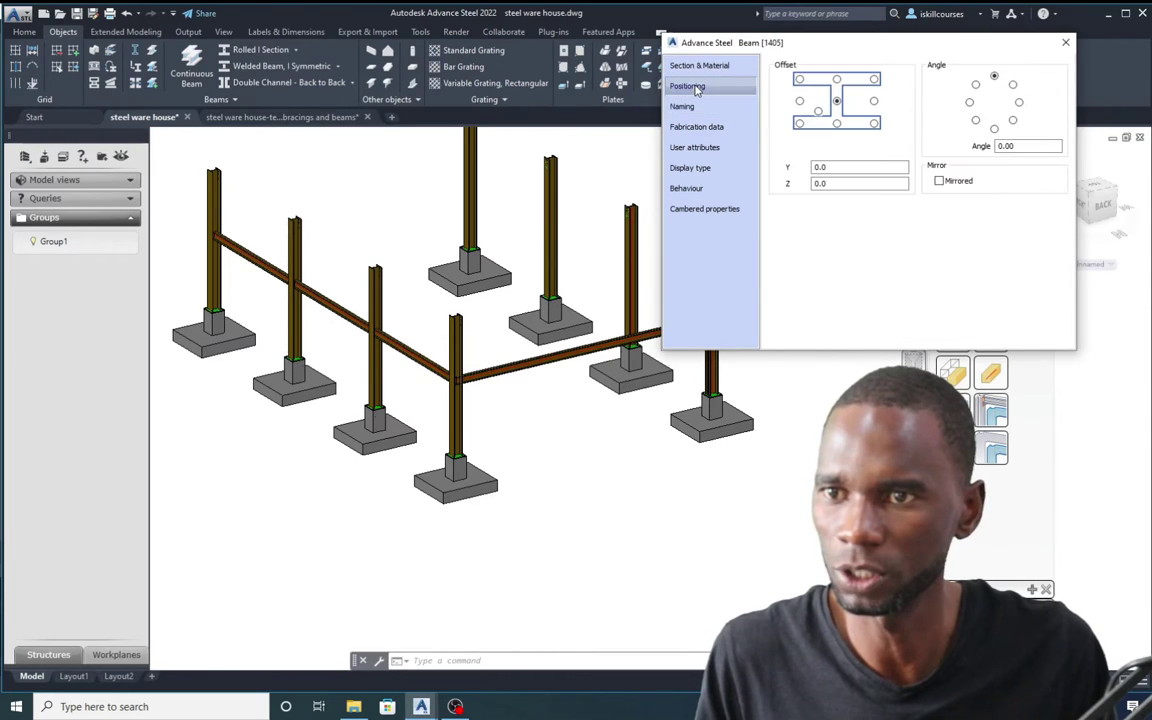
pyautogui.click(684, 107)
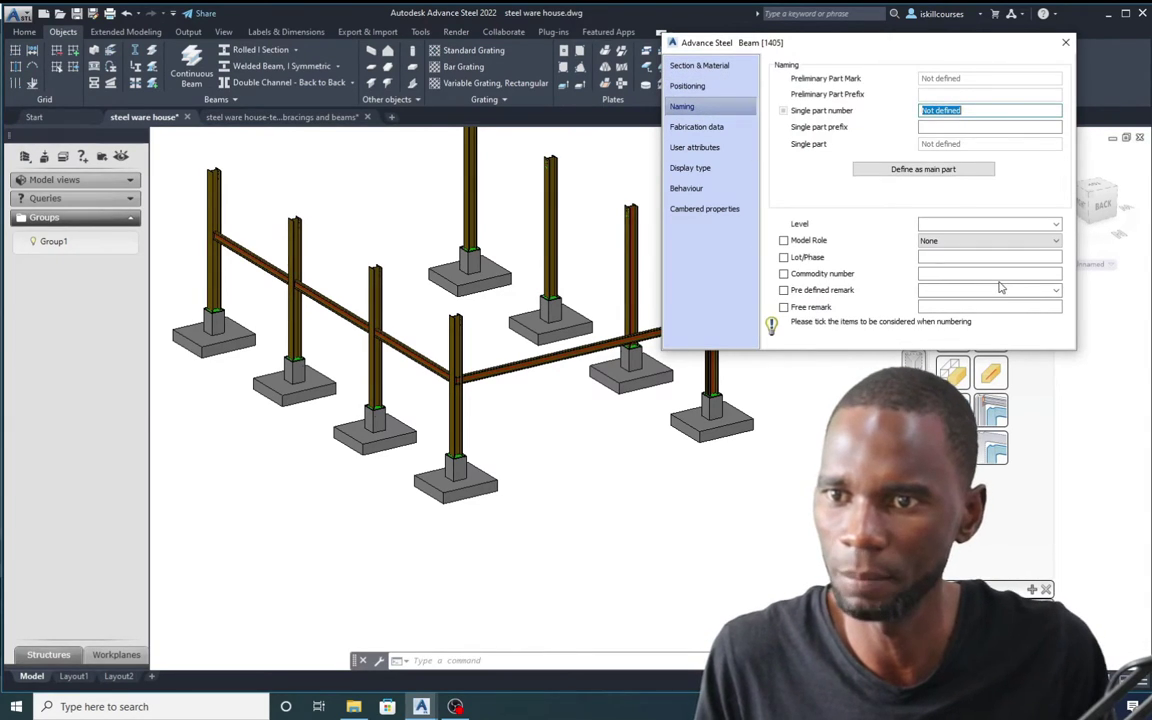
pyautogui.click(1055, 243)
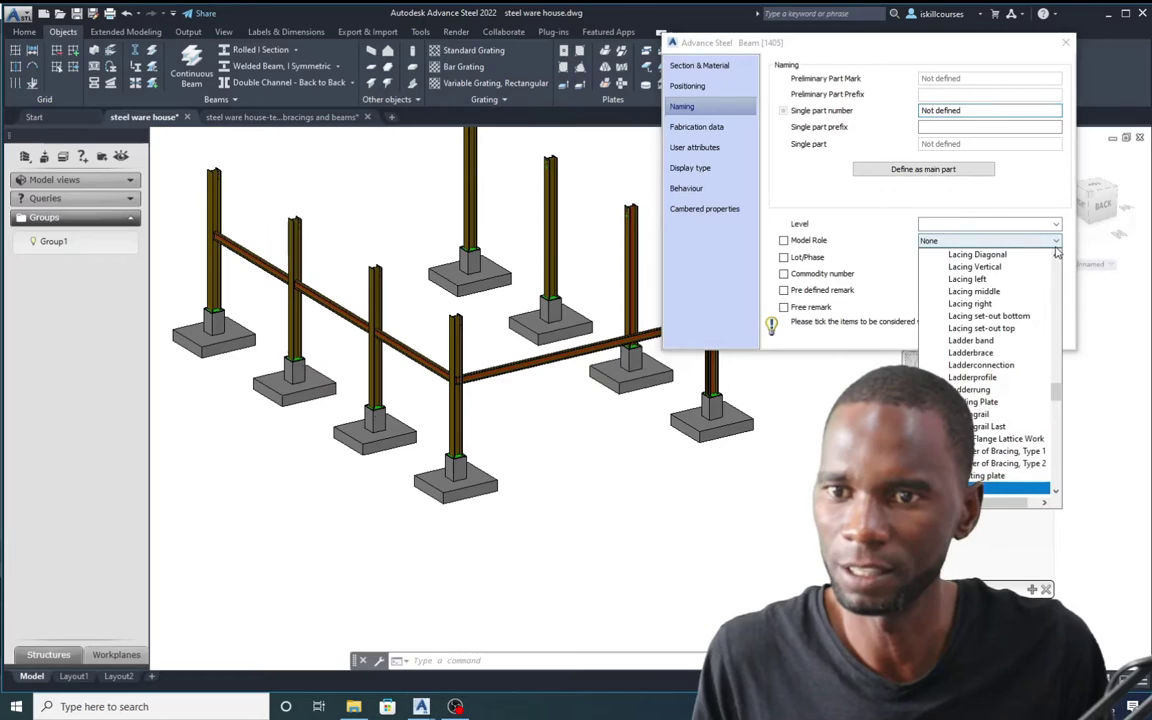
pyautogui.click(938, 257)
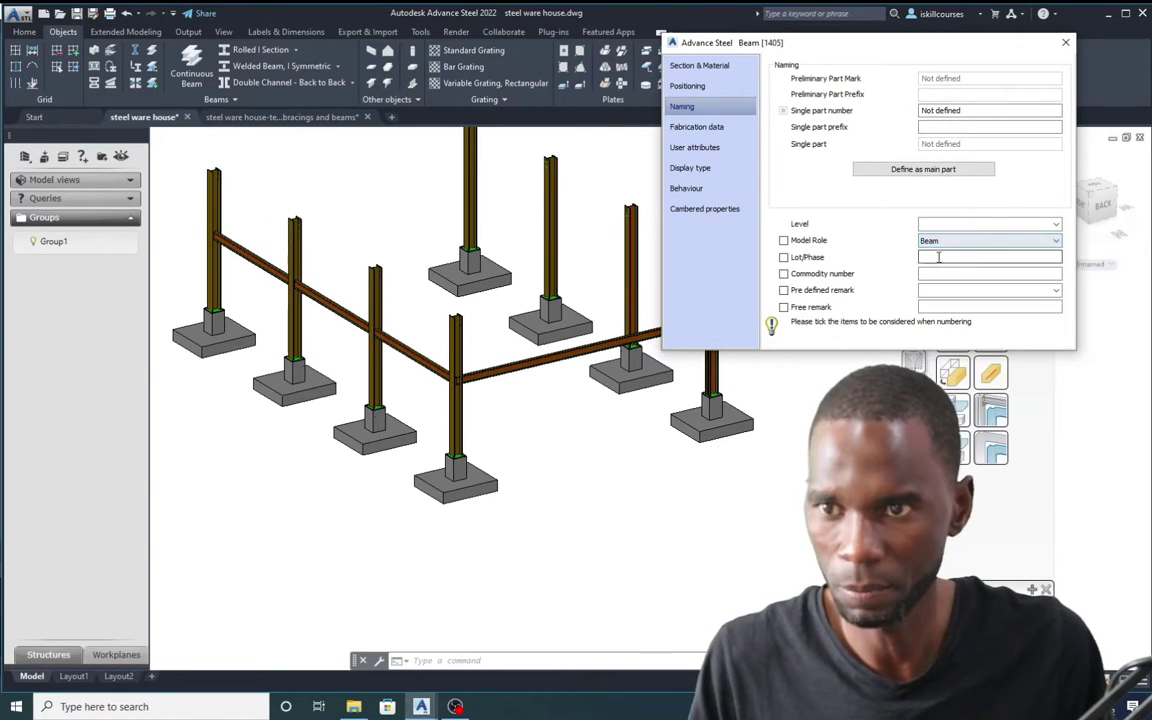
pyautogui.click(1067, 44)
# - Inspect the corner where the lengthwise and cross beams meet and turn off the 2D snaps
pyautogui.scroll(5, 438, 332)
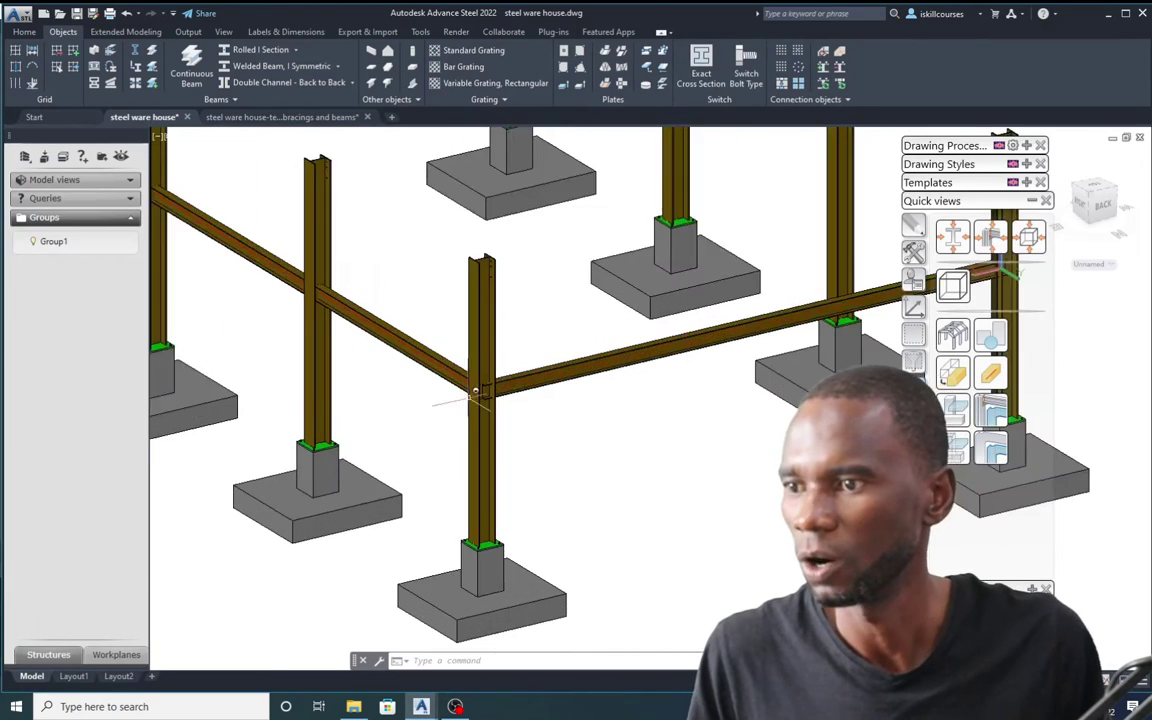
pyautogui.scroll(-4, 447, 372)
pyautogui.scroll(-5, 447, 372)
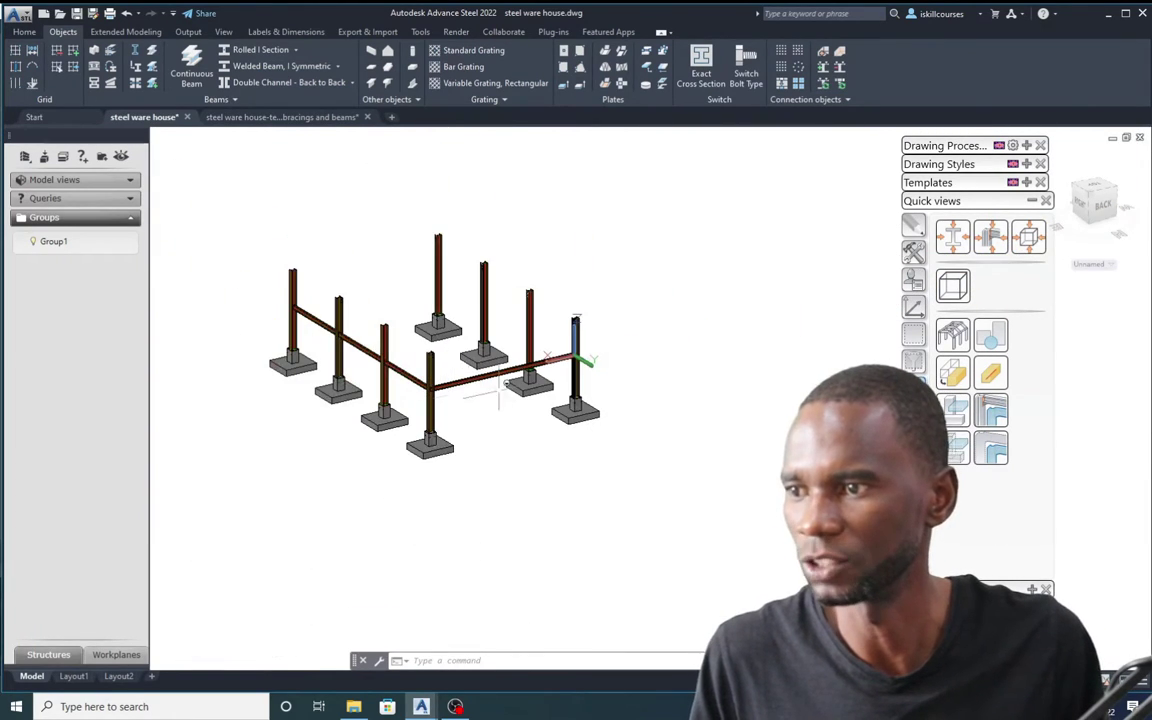
pyautogui.keyDown('shift'); pyautogui.moveTo(666, 291); pyautogui.dragTo(645, 326, button='middle'); pyautogui.keyUp('shift')
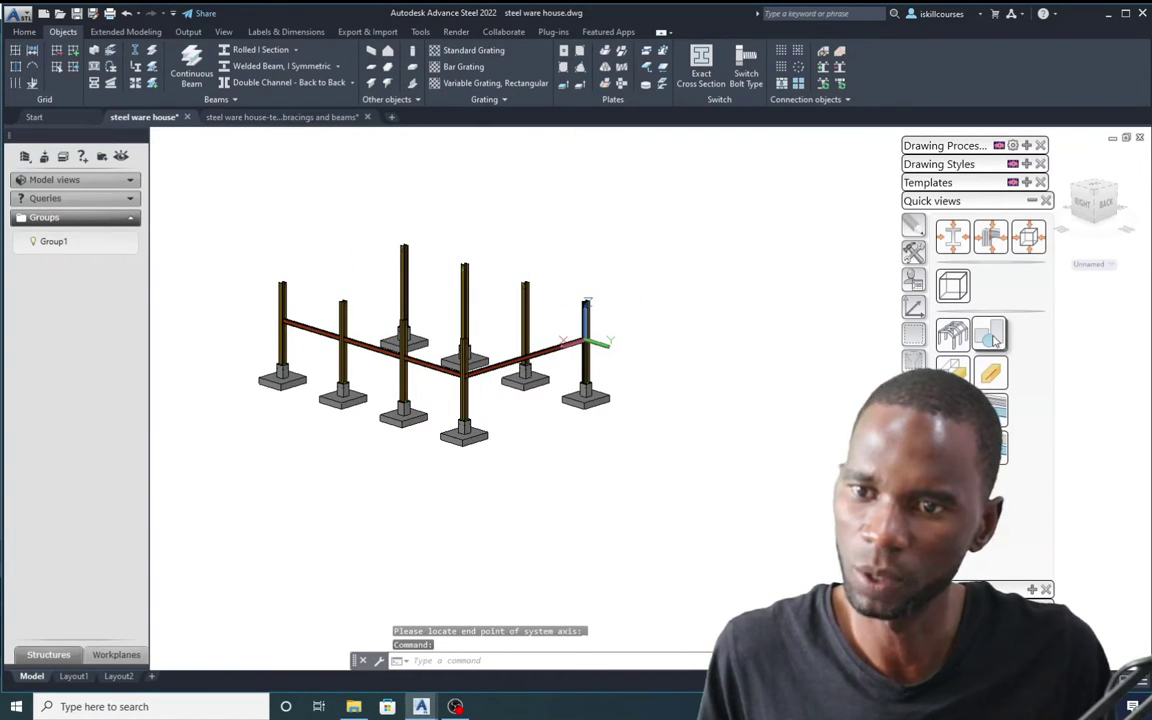
pyautogui.scroll(5, 339, 338)
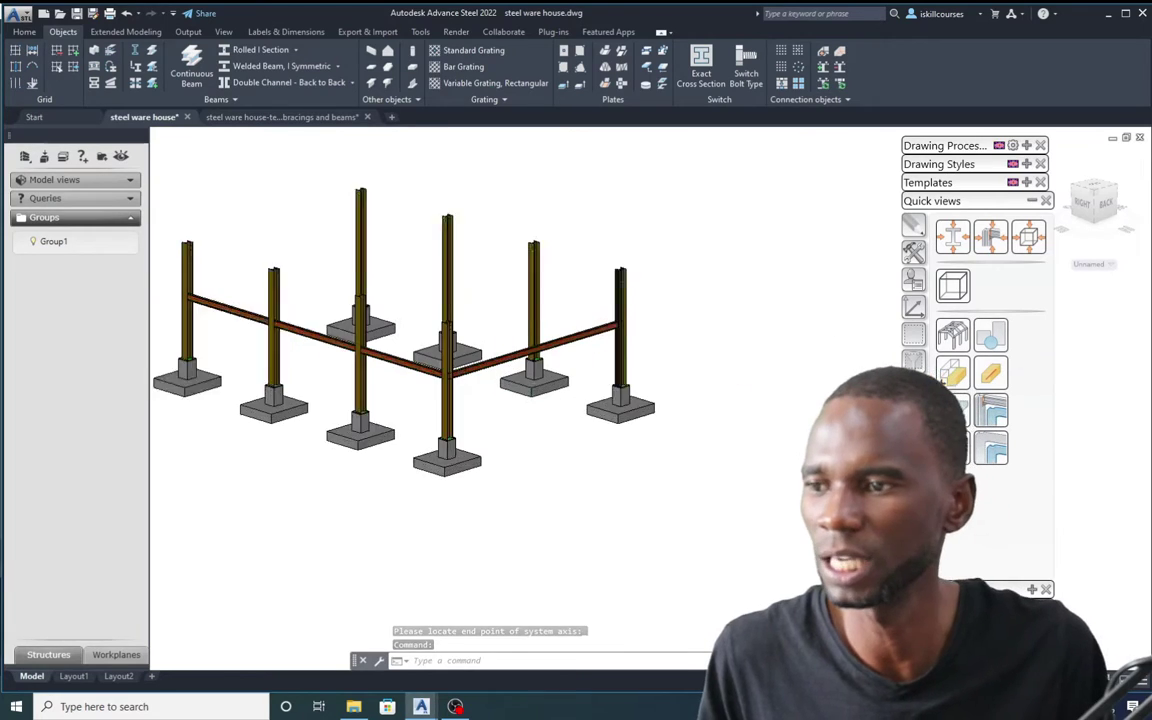
pyautogui.scroll(-3, 339, 338)
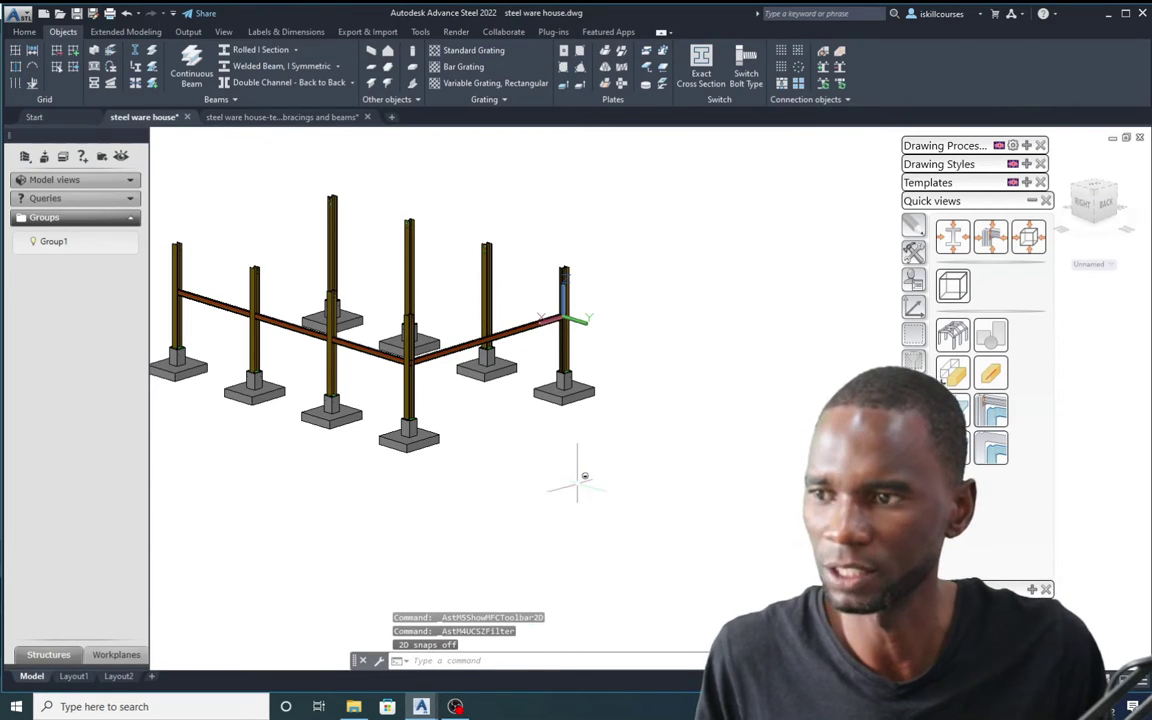
# - Examine the cross beam and the lengthwise beams at their column junctions from several angles
pyautogui.scroll(-5, 584, 476)
pyautogui.keyDown('shift'); pyautogui.moveTo(640, 420); pyautogui.dragTo(572, 364, button='middle'); pyautogui.keyUp('shift')
pyautogui.scroll(7, 620, 360)
pyautogui.scroll(-5, 690, 355)
pyautogui.scroll(5, 594, 357)
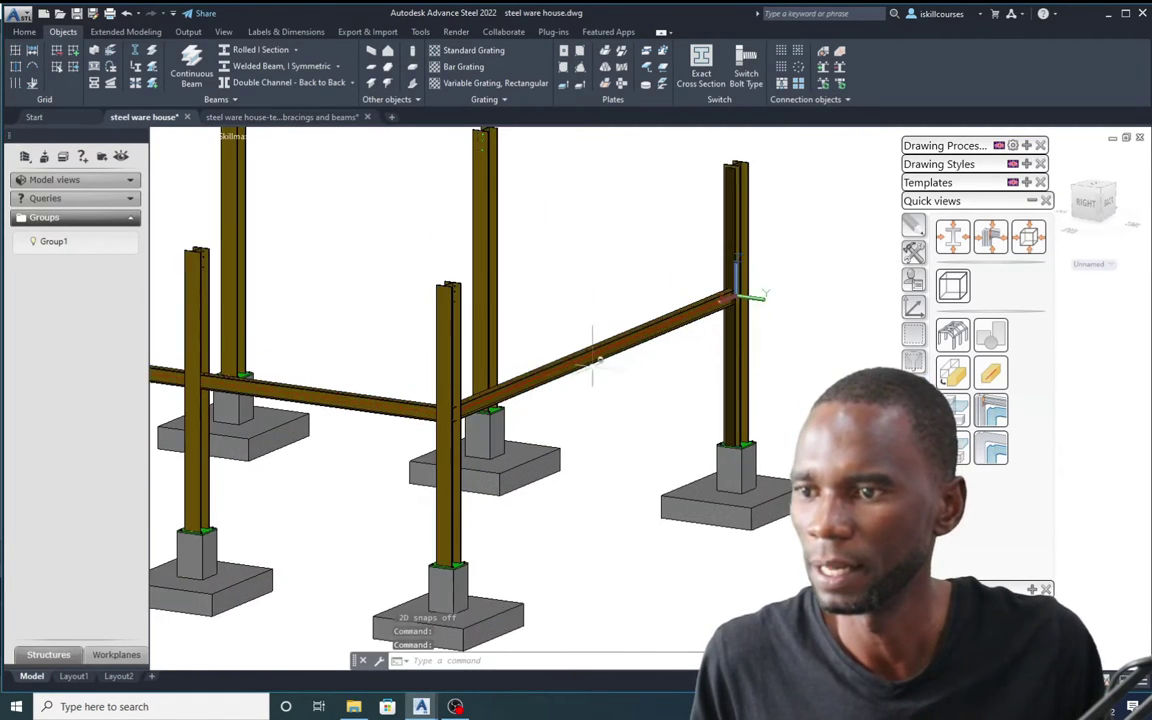
pyautogui.scroll(-5, 530, 375)
pyautogui.keyDown('shift'); pyautogui.moveTo(548, 329); pyautogui.dragTo(571, 314, button='middle'); pyautogui.keyUp('shift')
pyautogui.scroll(3, 533, 387)
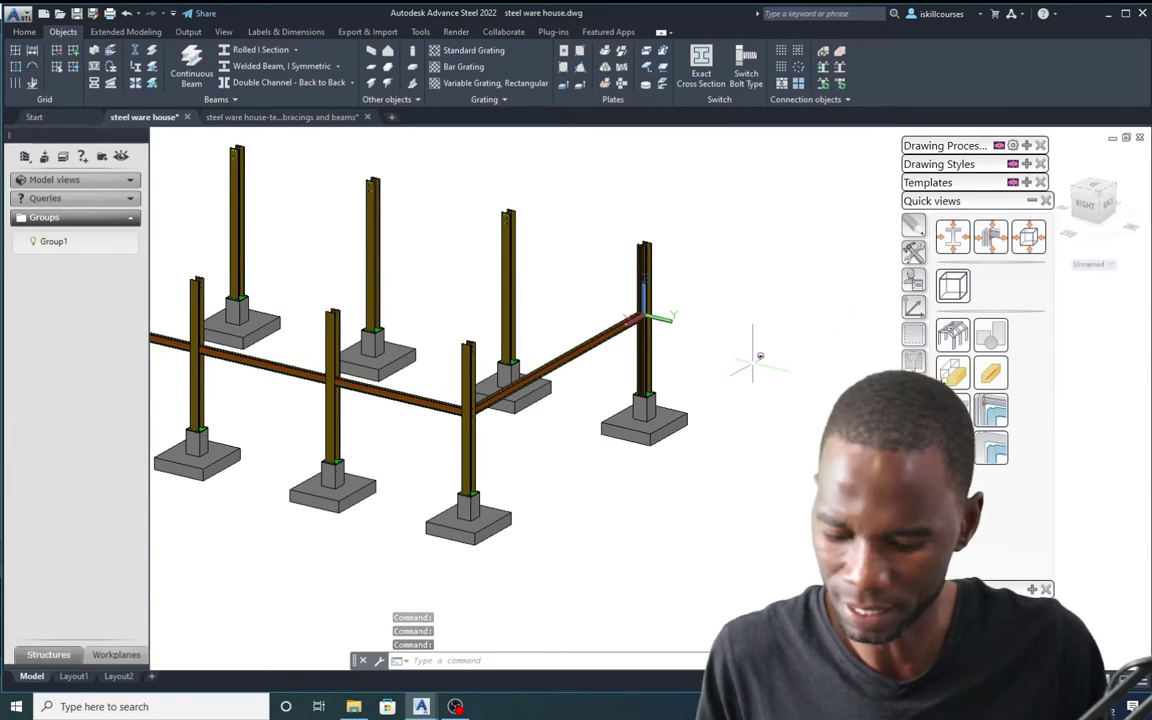
# - Begin copying the end cross beam with Copy, taking its node at the corner column as the base point
pyautogui.write('c')
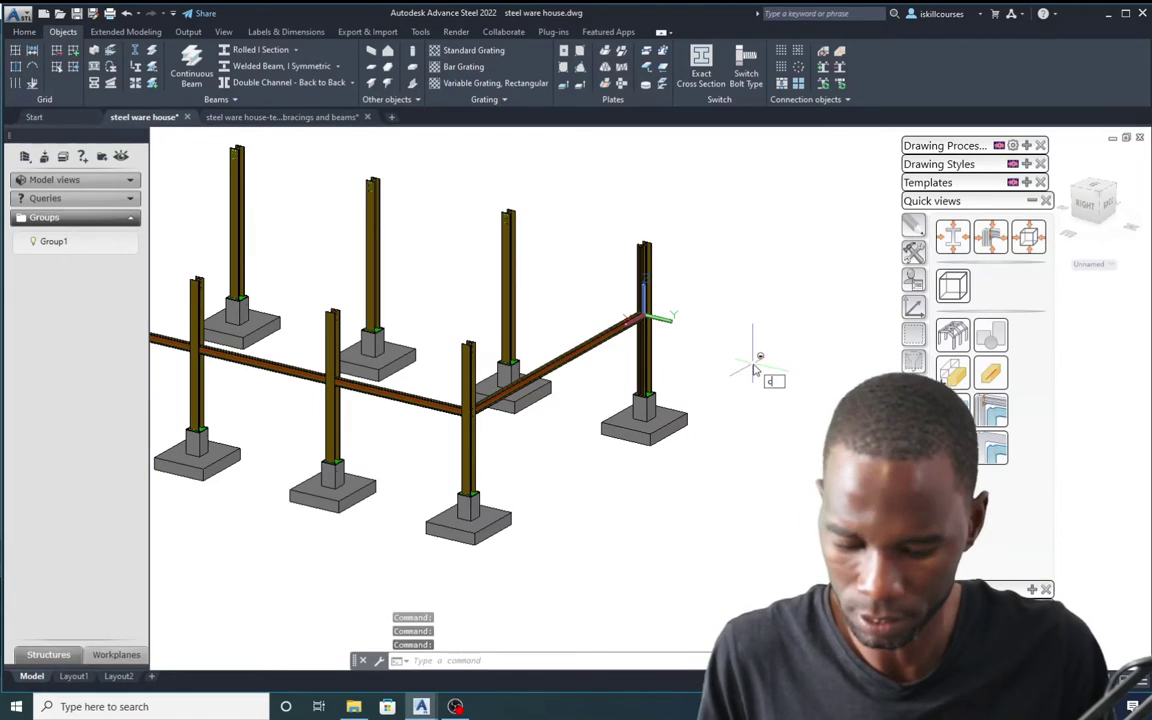
pyautogui.press('Return')
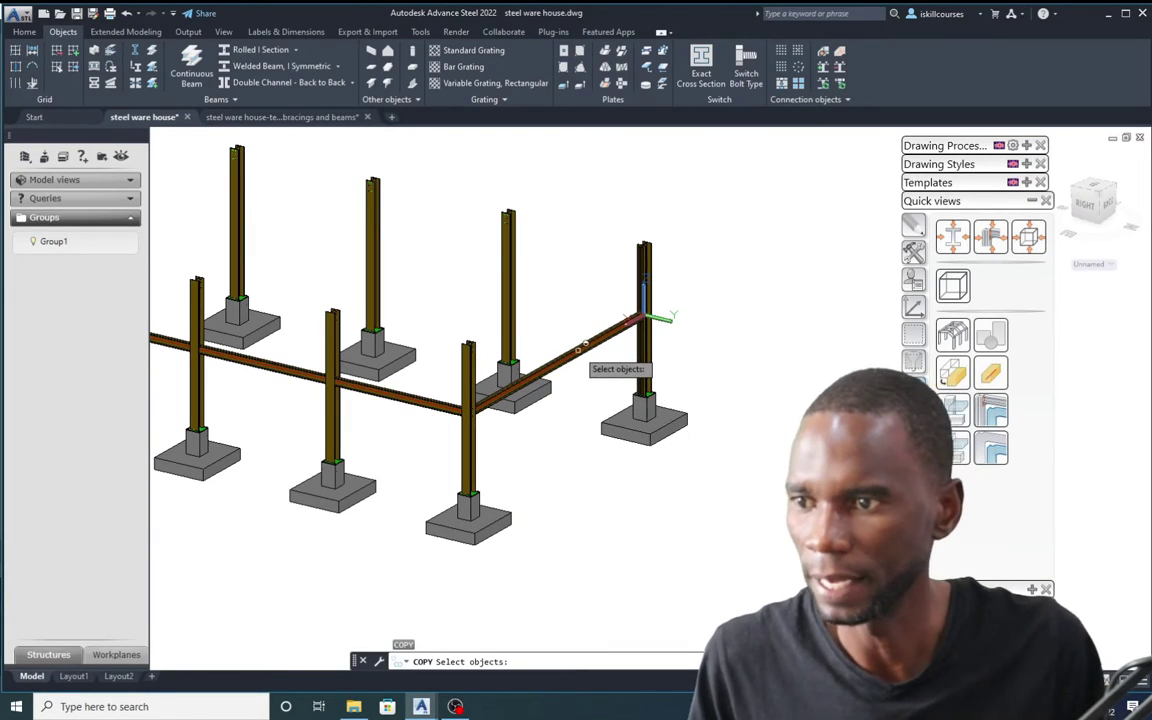
pyautogui.click(588, 349)
pyautogui.press('Return')
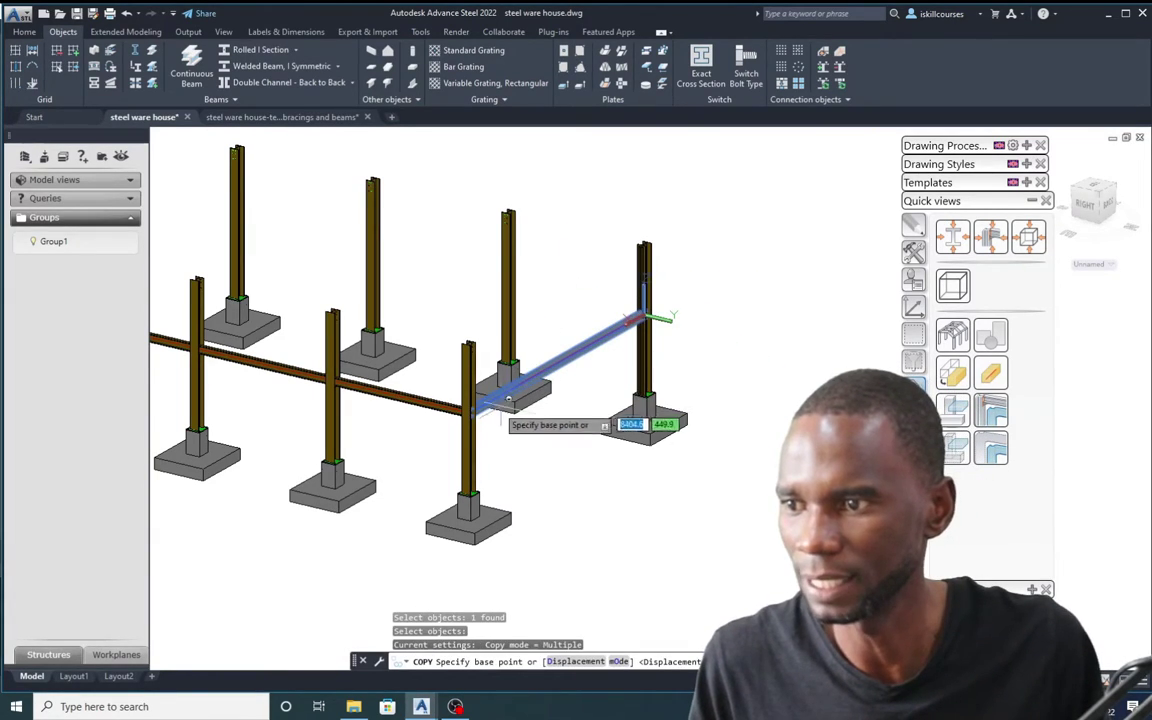
pyautogui.scroll(5, 476, 408)
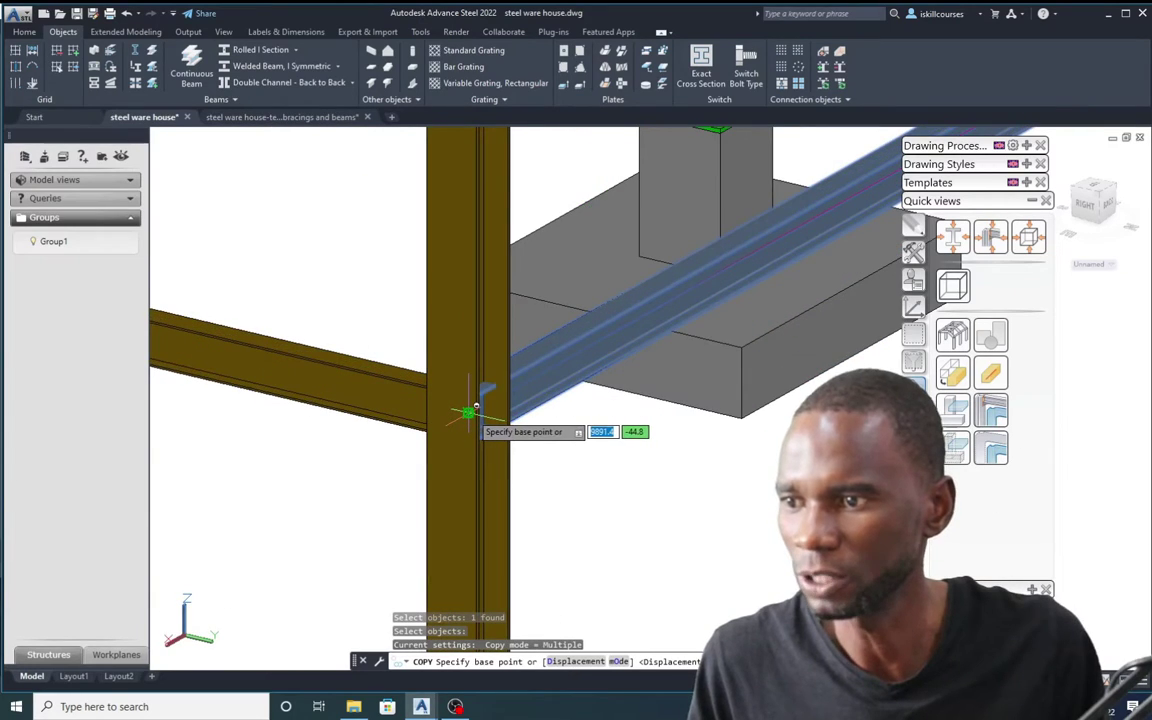
pyautogui.scroll(-2, 633, 407)
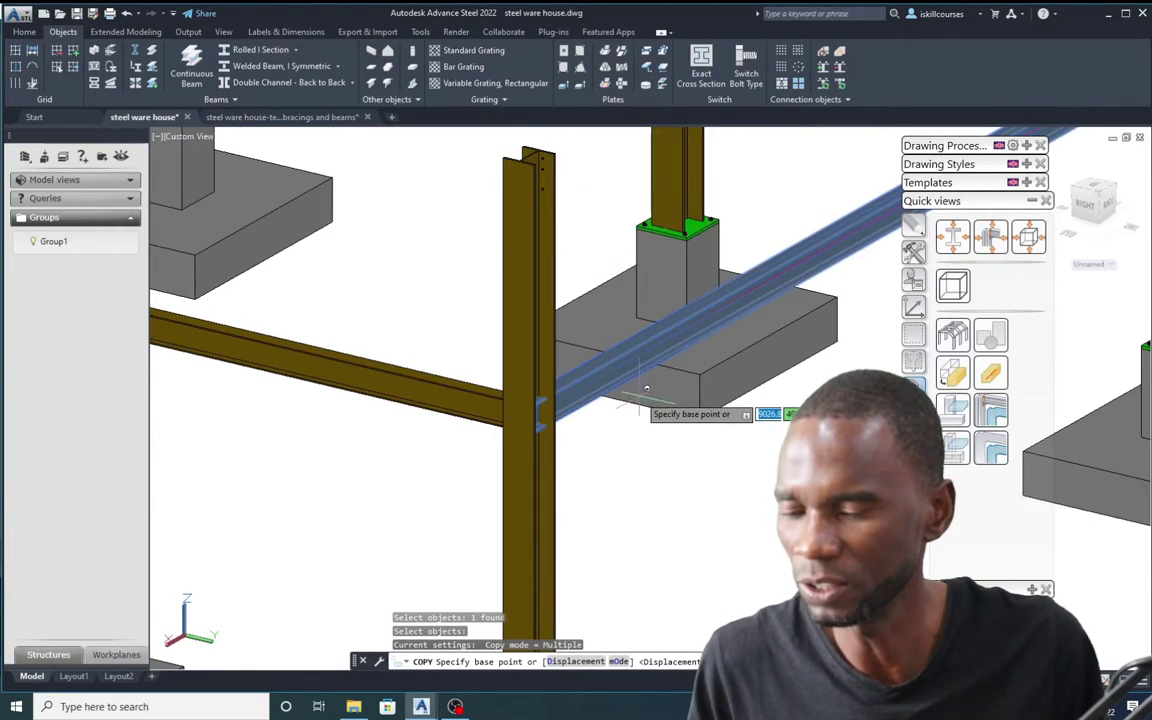
pyautogui.scroll(-3, 632, 400)
pyautogui.scroll(2, 615, 398)
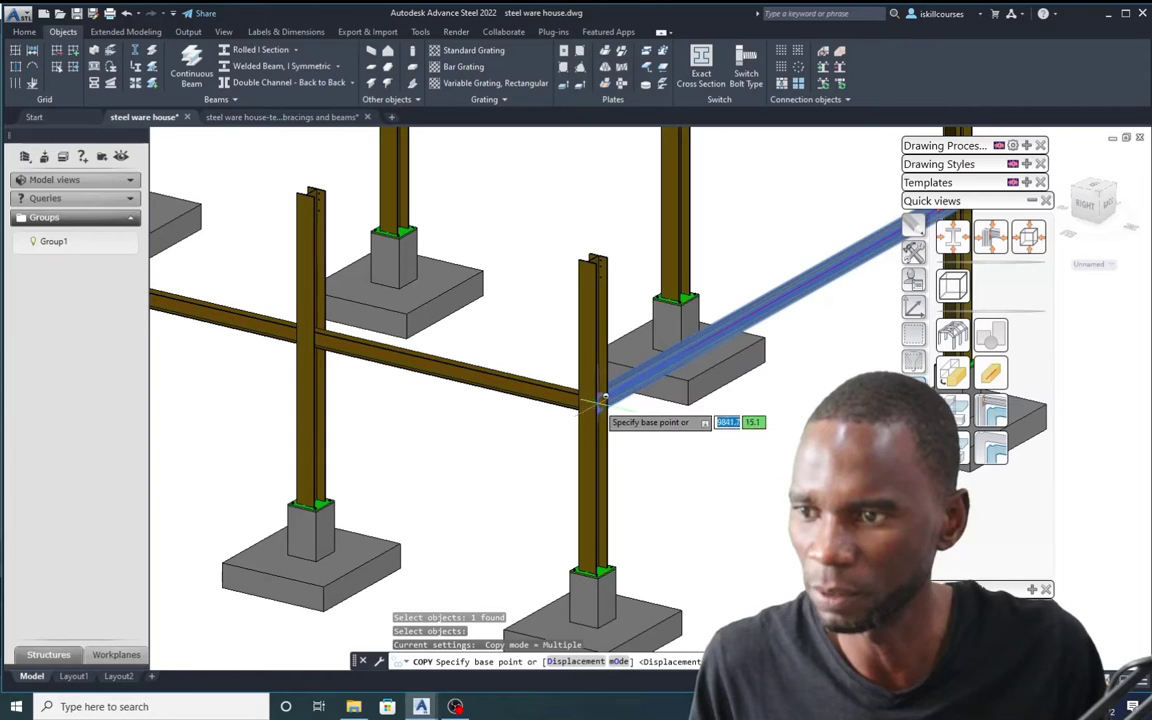
pyautogui.scroll(4, 612, 390)
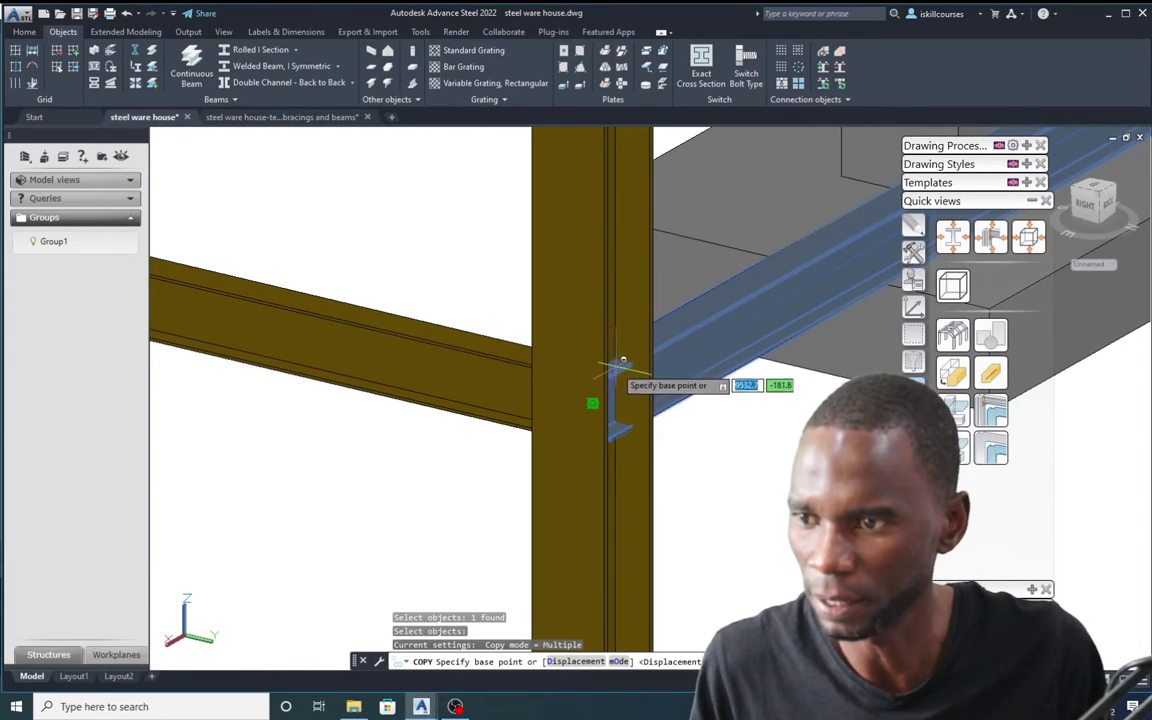
pyautogui.click(612, 398)
# - Place cross beam copies at the nodes of the other three columns, 5000, 10000 and 15000 away, and end the copy command
pyautogui.scroll(-1, 642, 408)
pyautogui.scroll(-5, 632, 410)
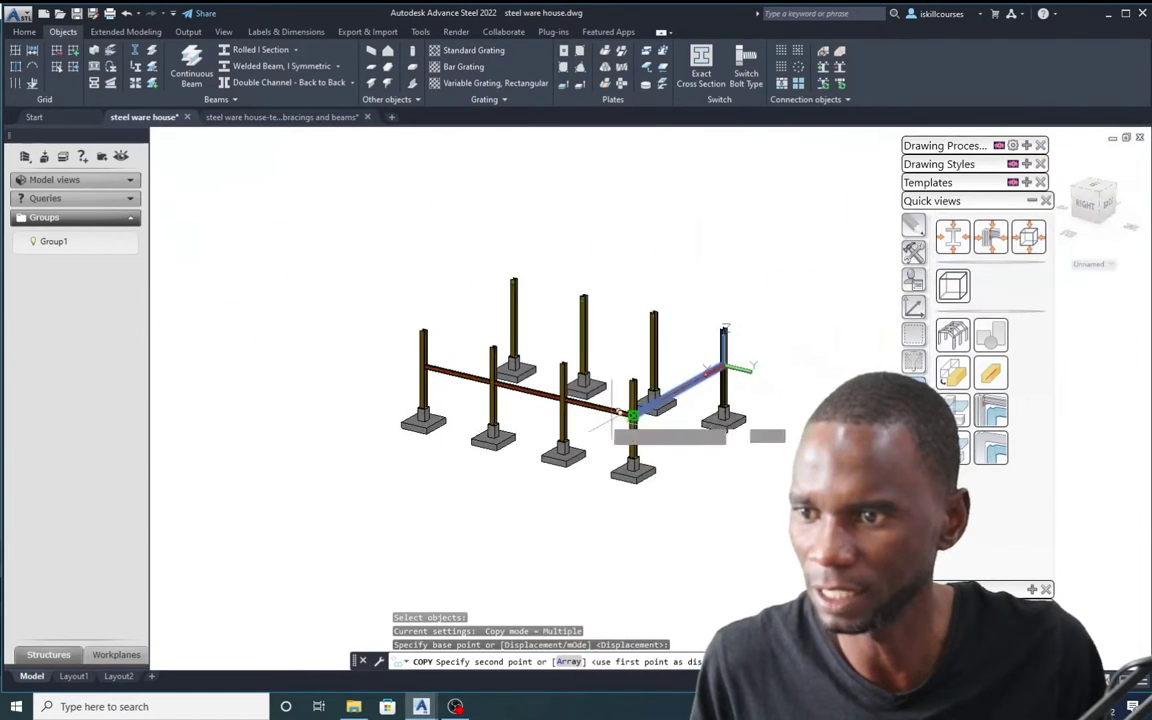
pyautogui.scroll(6, 580, 400)
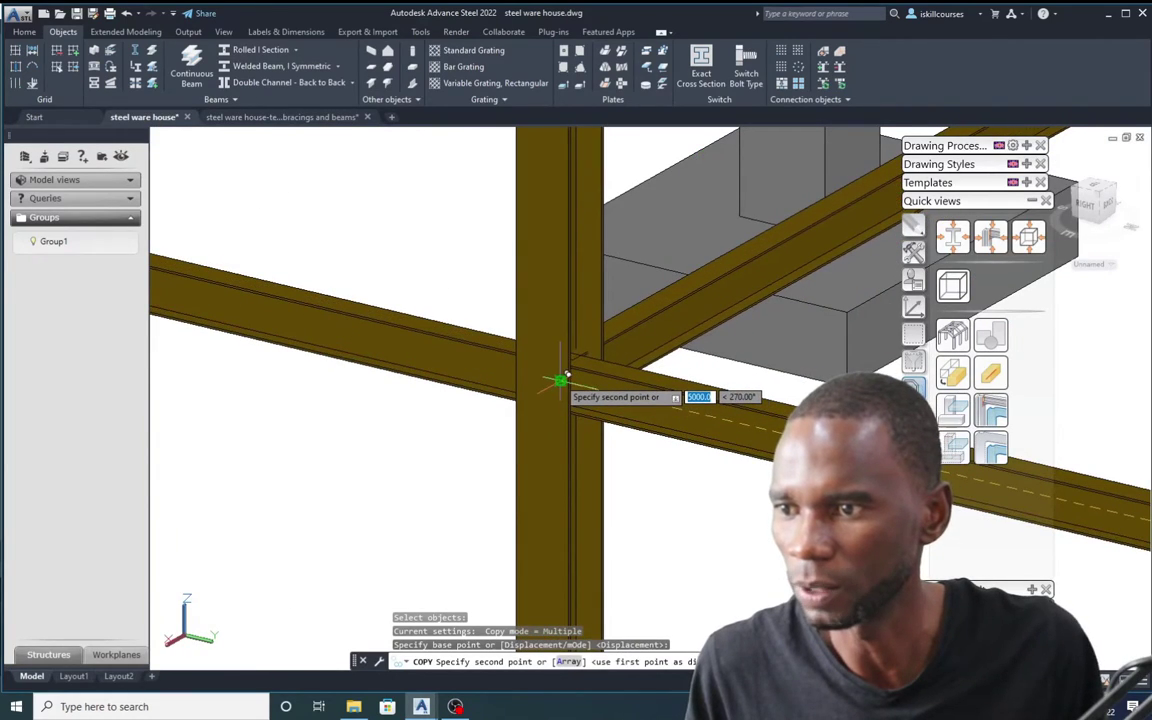
pyautogui.click(562, 379)
pyautogui.scroll(-5, 560, 380)
pyautogui.scroll(5, 521, 382)
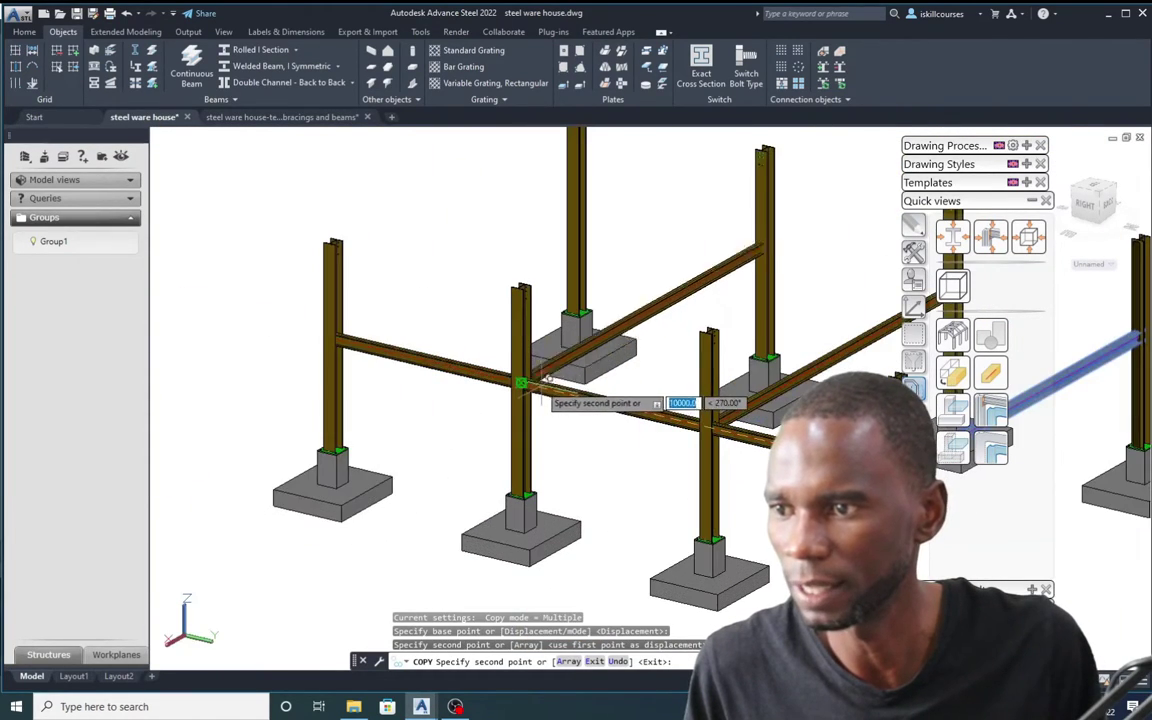
pyautogui.click(522, 381)
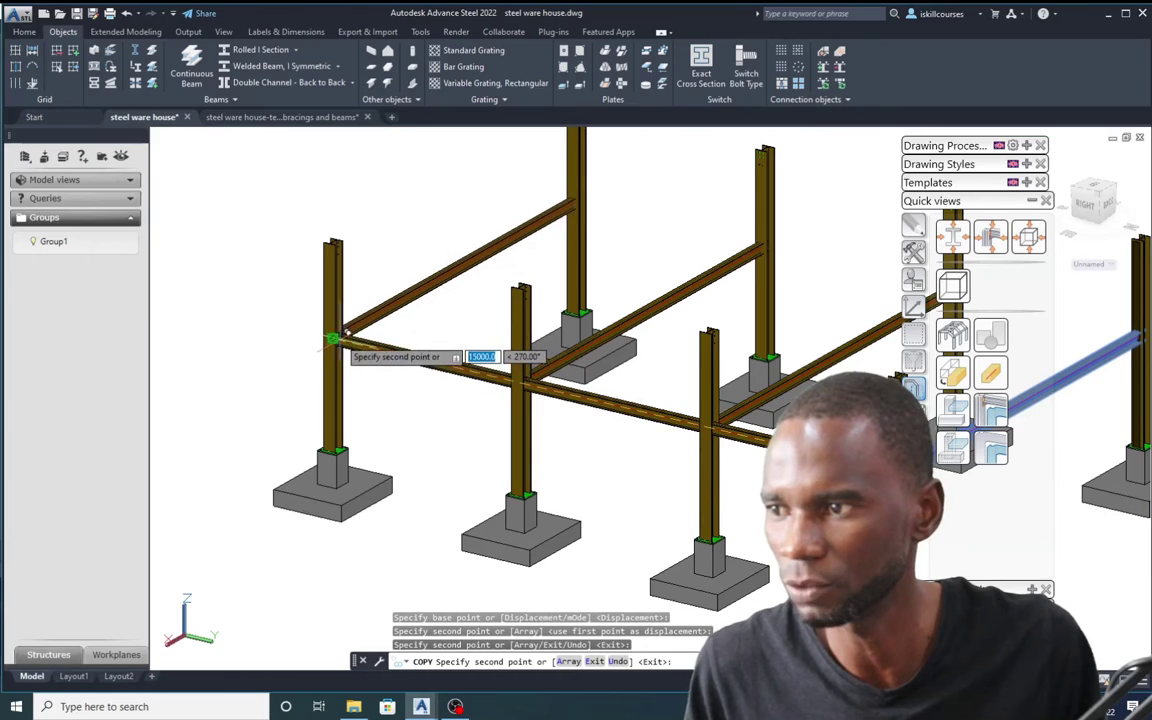
pyautogui.click(346, 335)
pyautogui.scroll(-5, 346, 335)
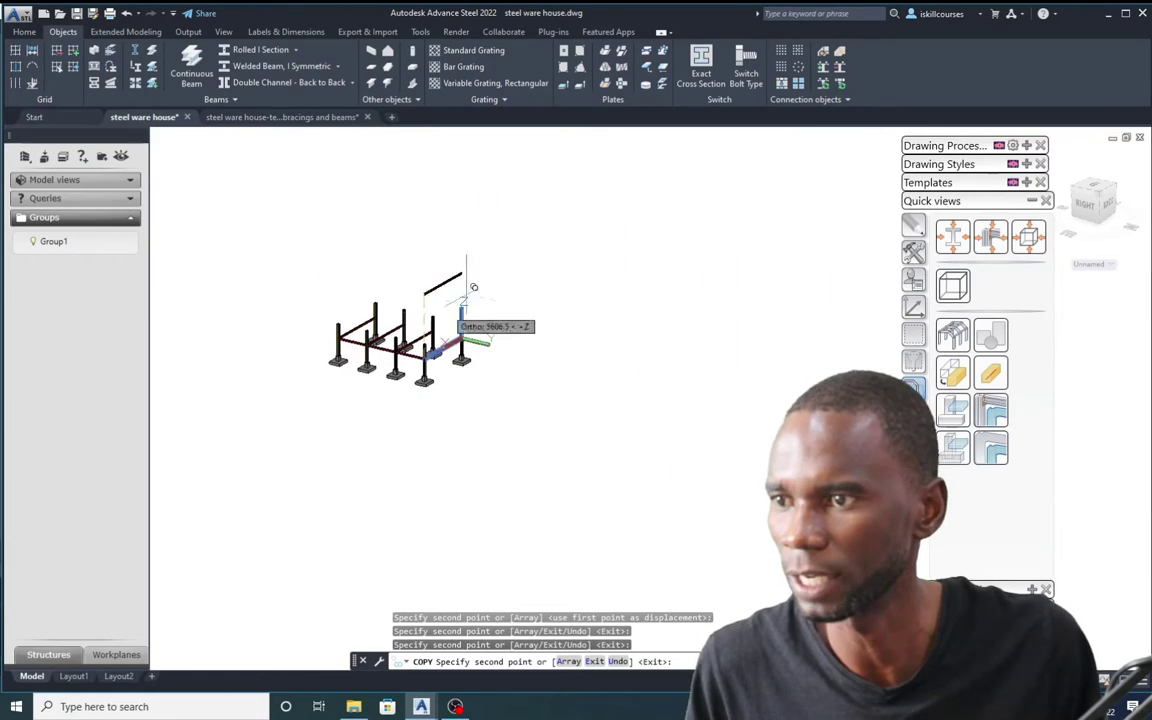
pyautogui.rightClick(522, 224)
pyautogui.click(556, 238)
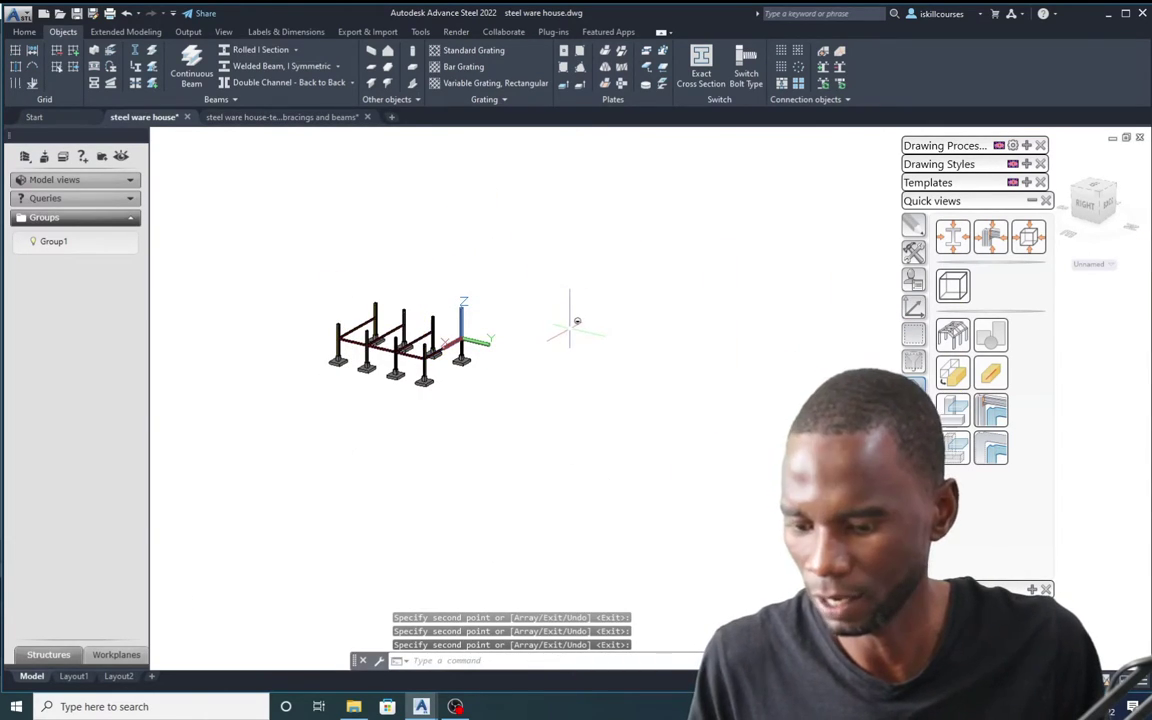
pyautogui.press('Escape')
pyautogui.scroll(5, 414, 345)
pyautogui.scroll(-3, 400, 372)
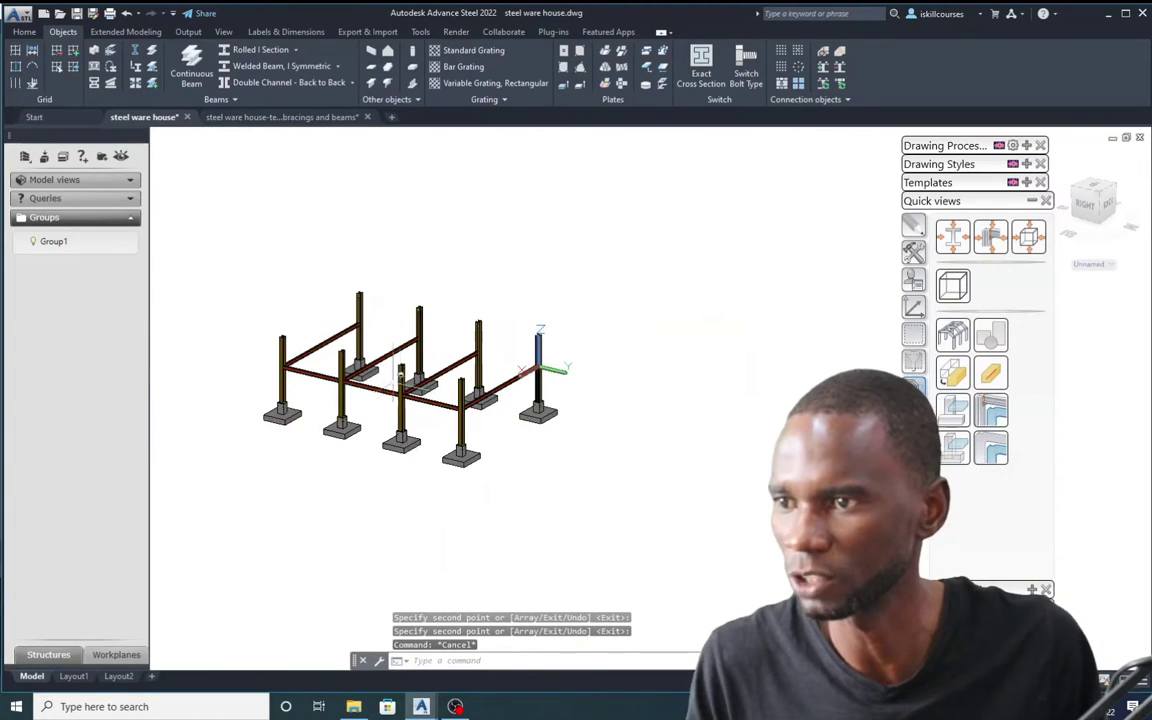
pyautogui.scroll(3, 463, 398)
pyautogui.scroll(-2, 462, 402)
pyautogui.press('Escape')
pyautogui.press('Escape')
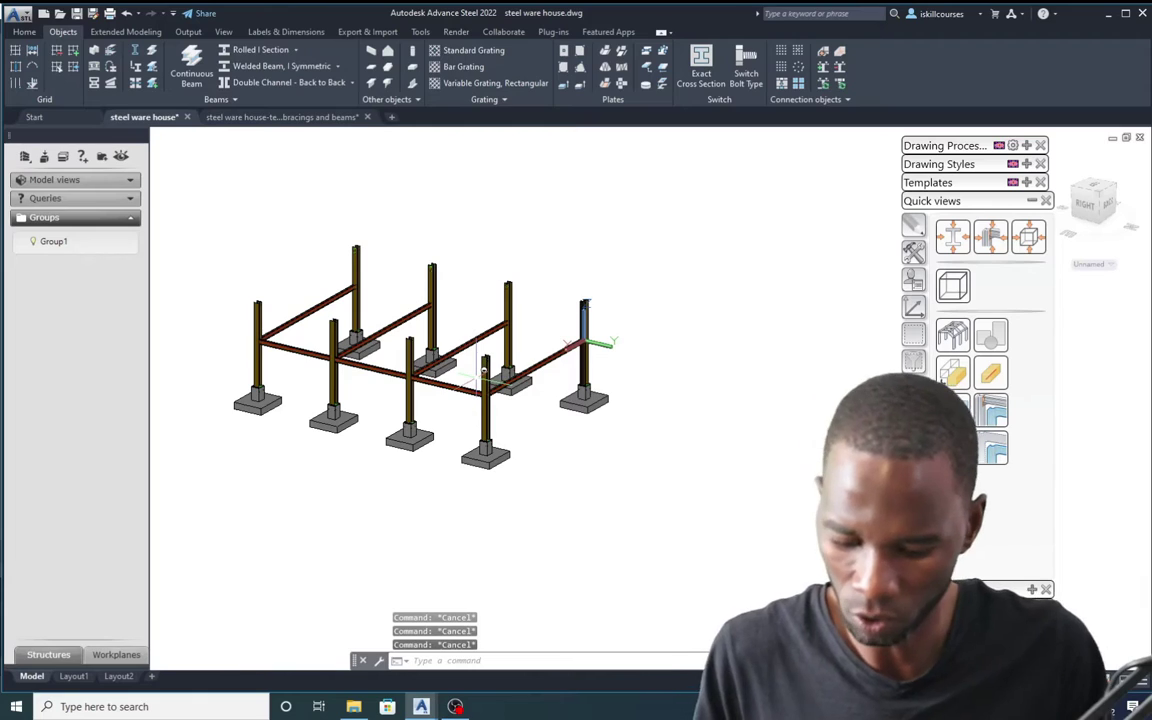
# - Select the three lengthwise beams along the front column row and start Copy, using the corner column's node as base point
pyautogui.scroll(2, 470, 385)
pyautogui.click(453, 409)
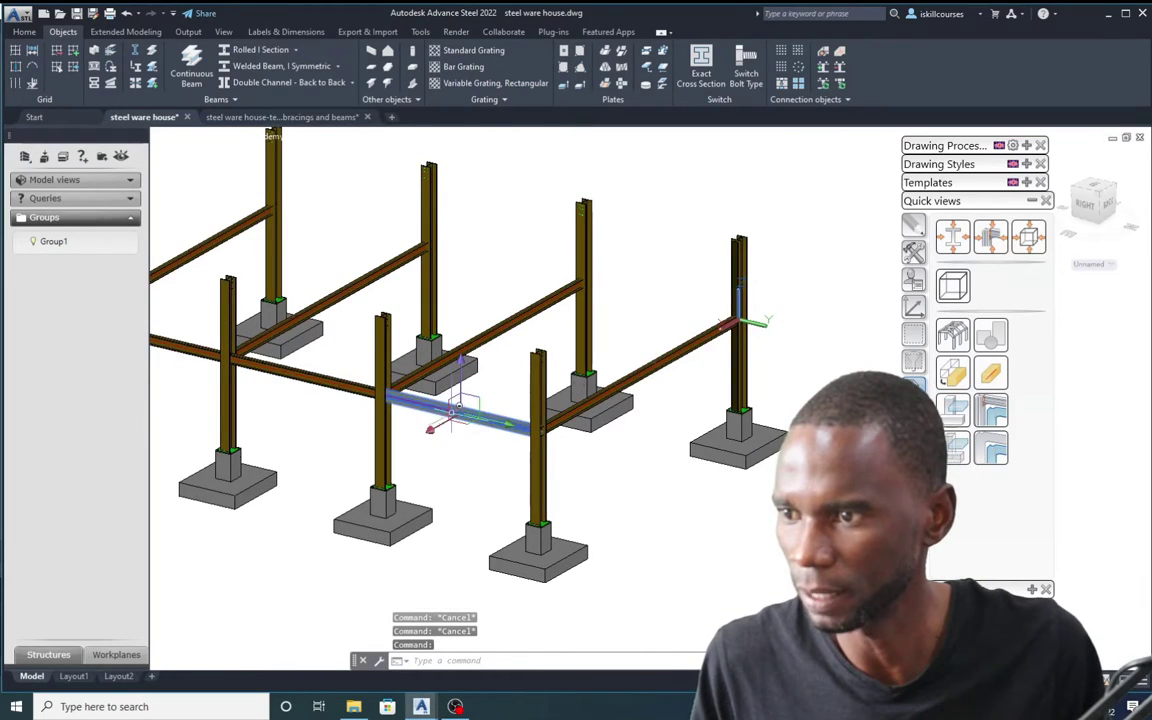
pyautogui.scroll(-4, 440, 410)
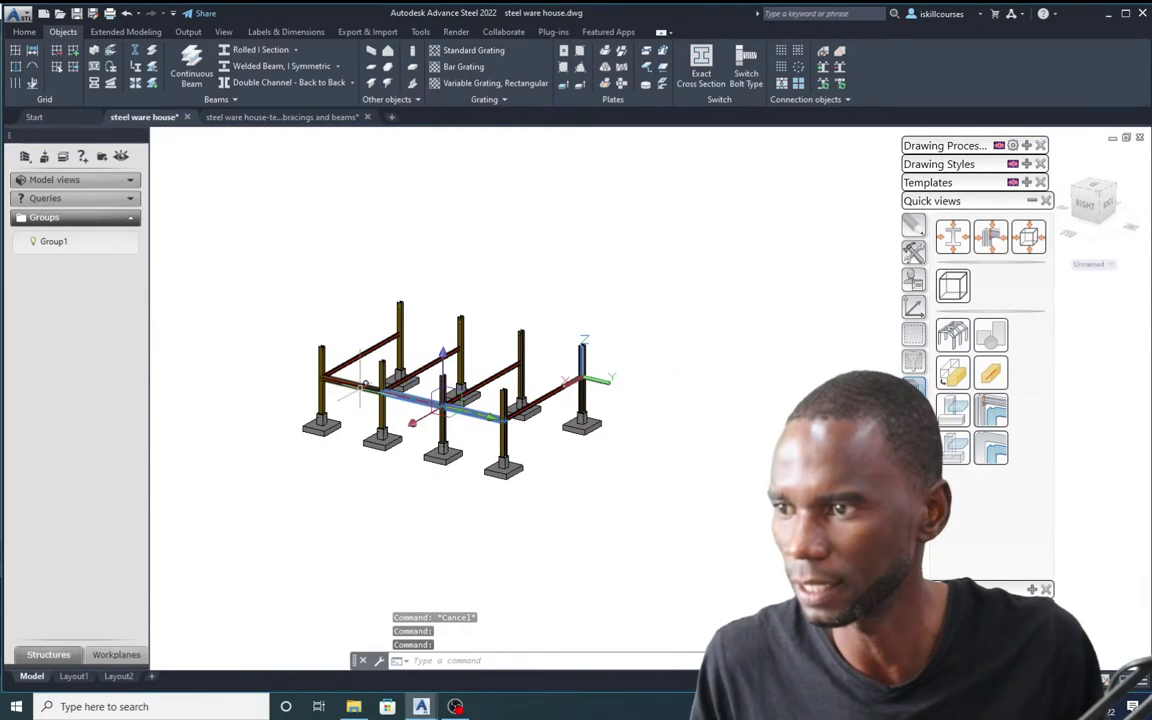
pyautogui.scroll(3, 420, 400)
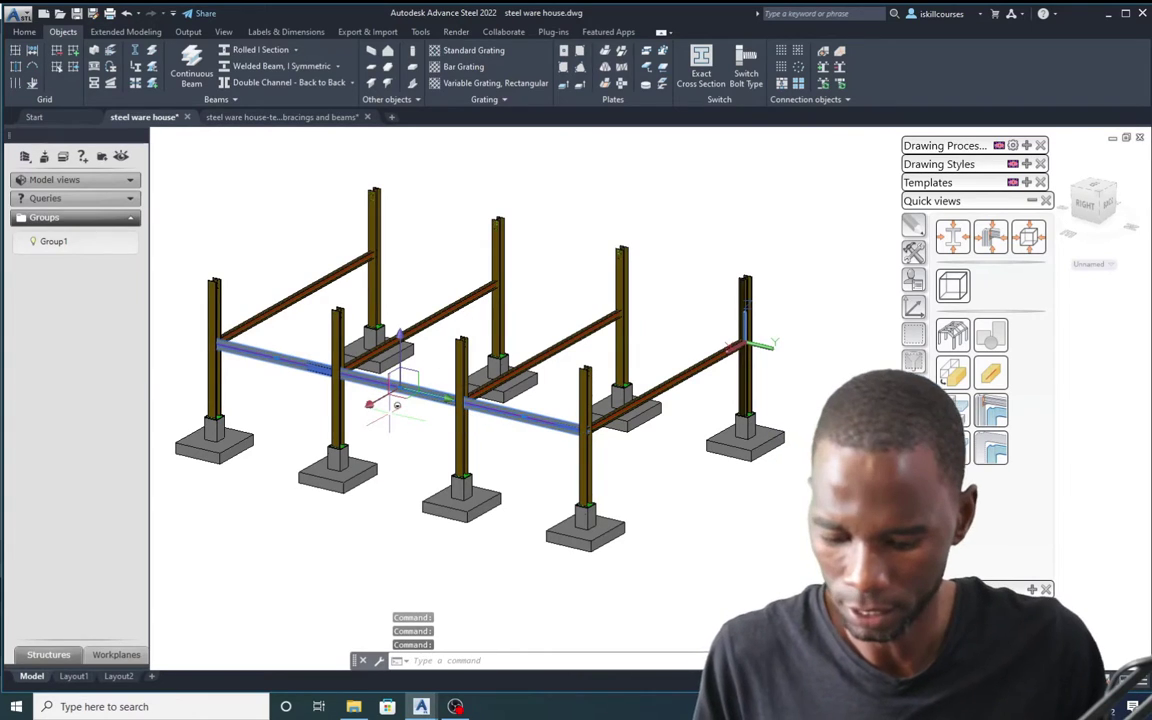
pyautogui.write('o')
pyautogui.press('Return')
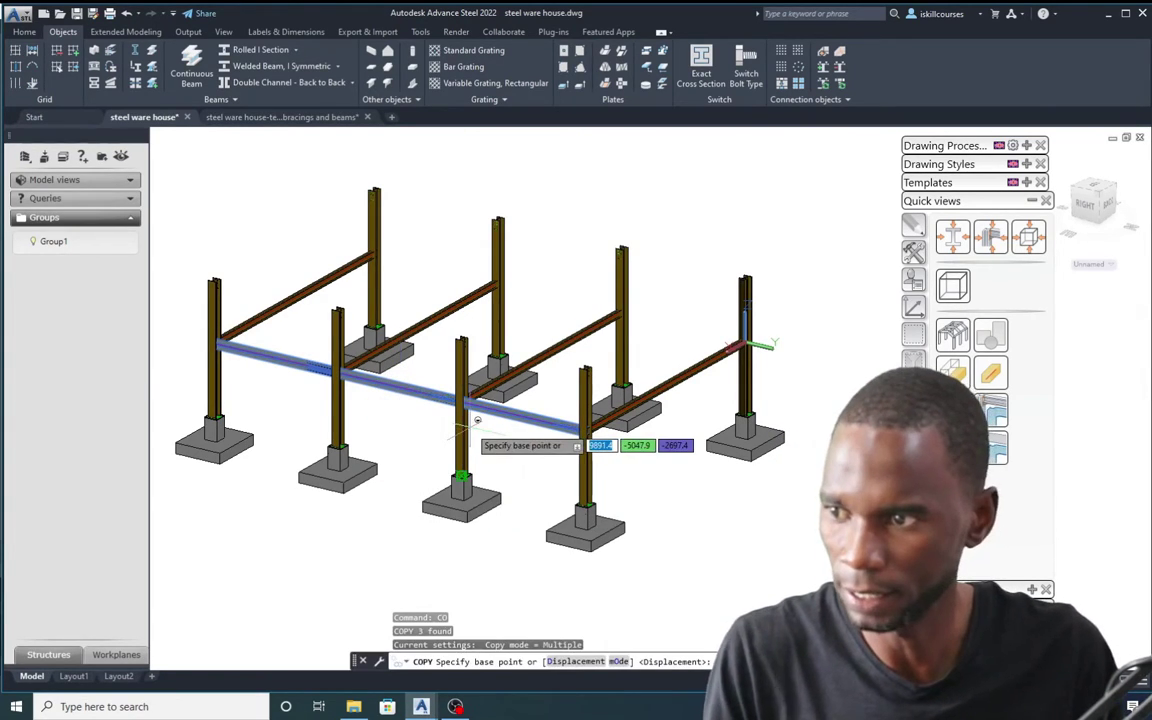
pyautogui.scroll(3, 580, 428)
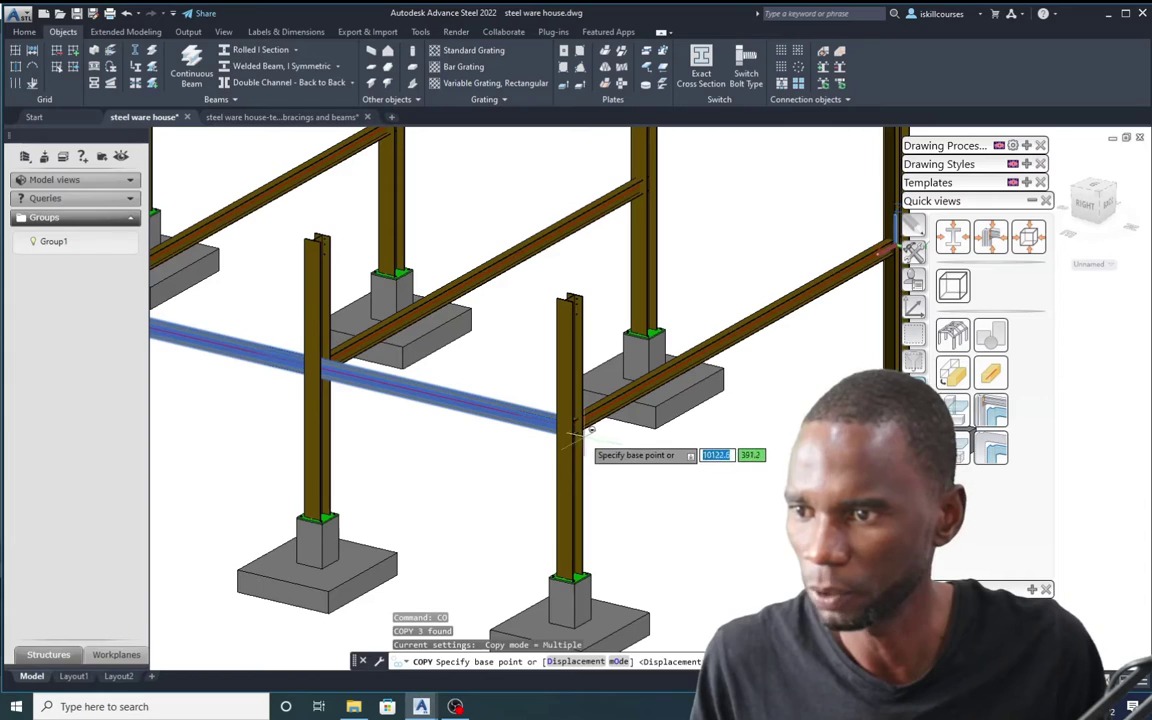
pyautogui.click(569, 427)
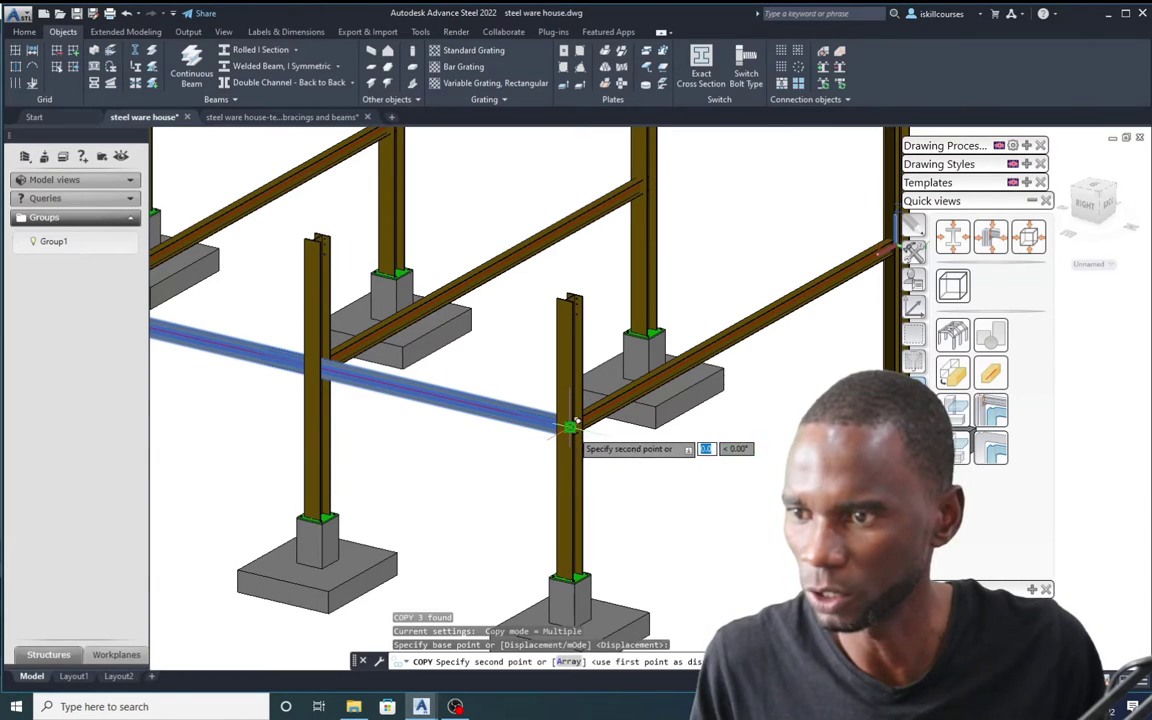
# - Place the beam copies at the node of the opposite corner column, 10000 away, and end the copy command
pyautogui.scroll(-4, 527, 442)
pyautogui.scroll(5, 668, 385)
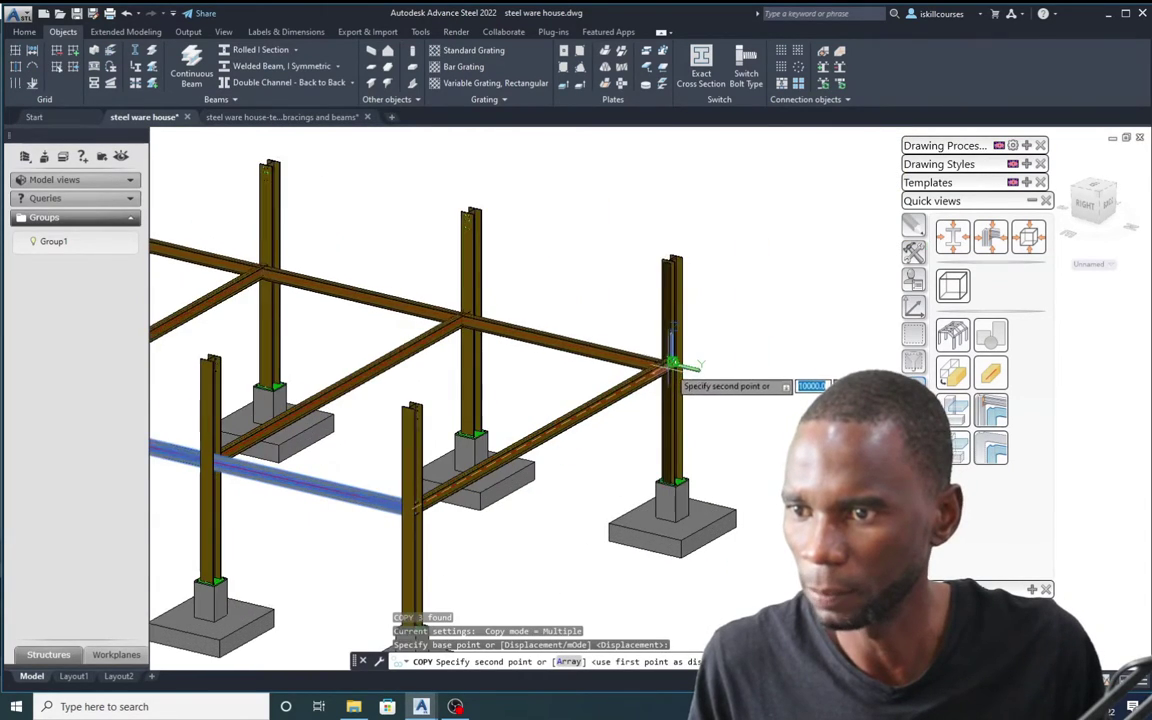
pyautogui.click(677, 357)
pyautogui.scroll(-6, 677, 357)
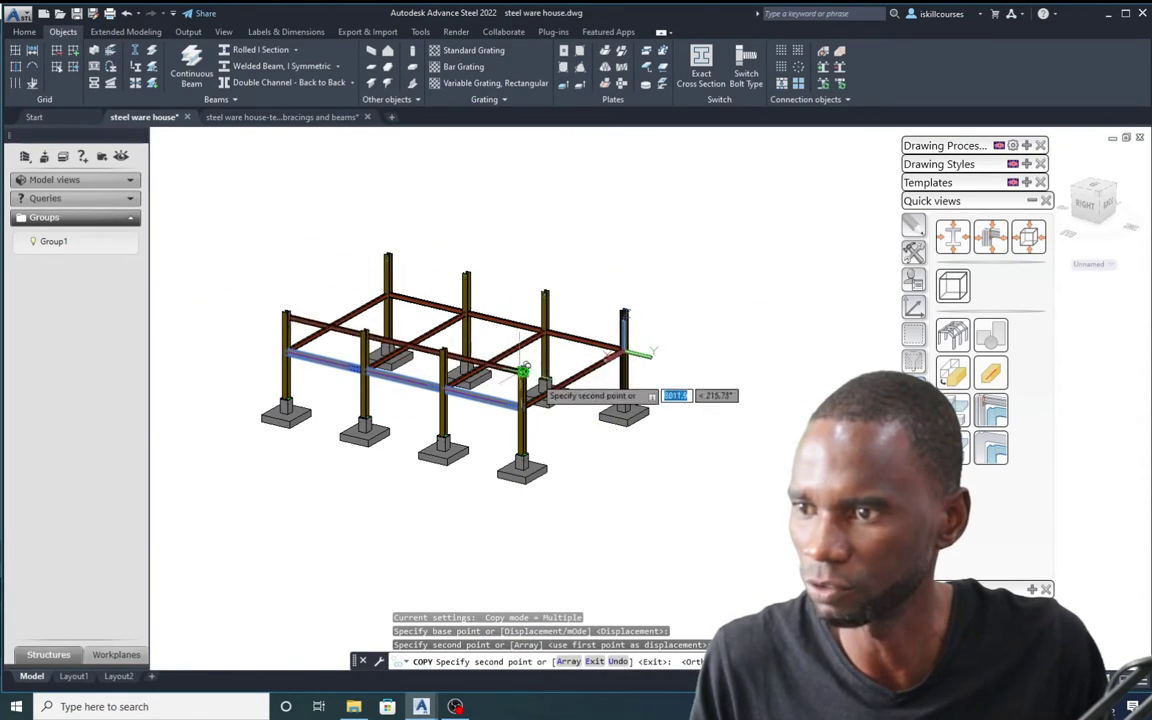
pyautogui.press('Escape')
# - Examine the floor beam frame and its column junctions around the whole structure
pyautogui.scroll(3, 558, 366)
pyautogui.scroll(2, 570, 369)
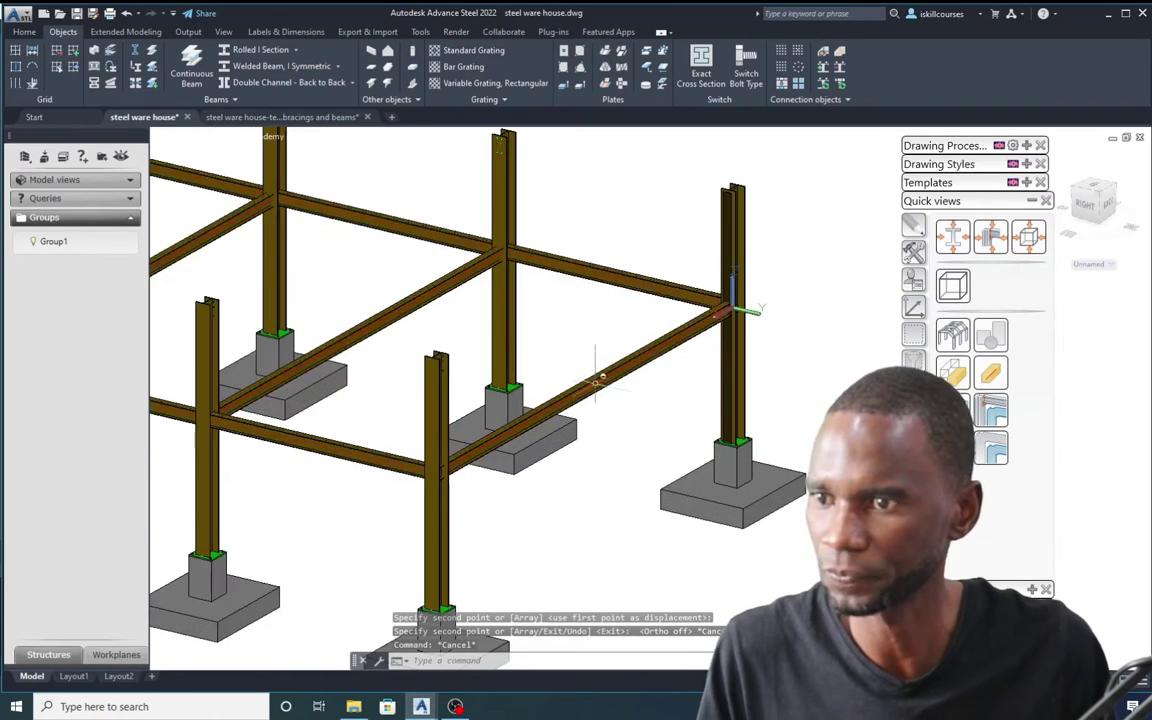
pyautogui.scroll(-1, 620, 372)
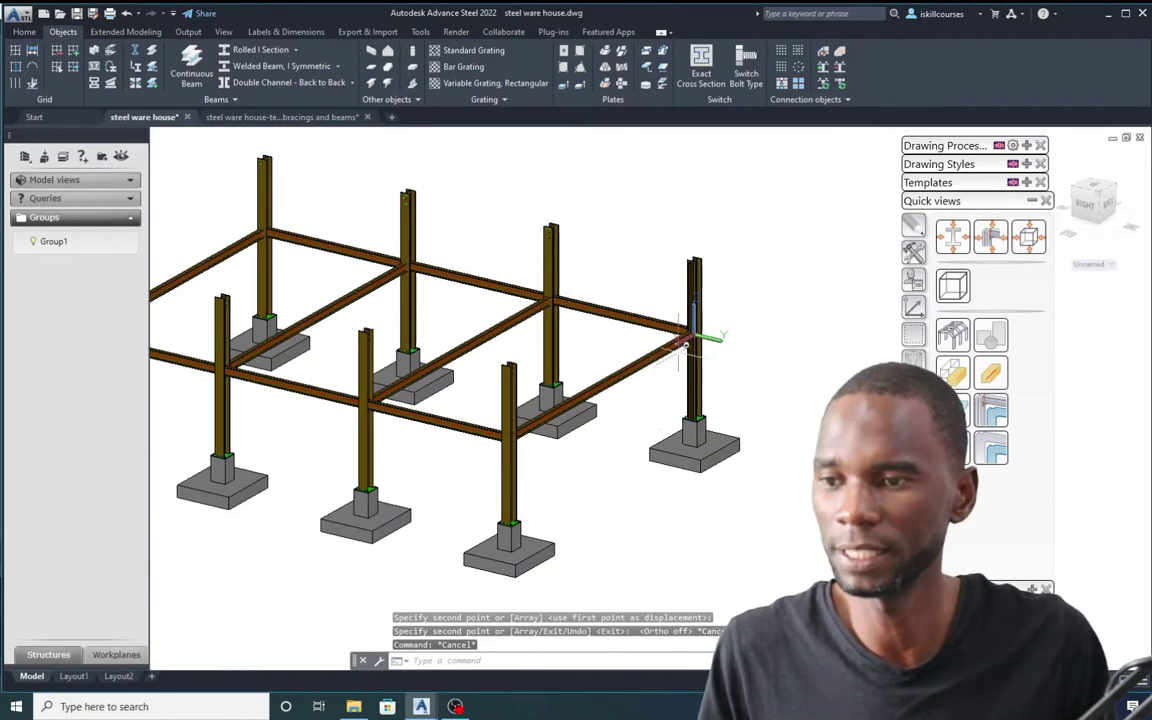
pyautogui.scroll(-5, 683, 343)
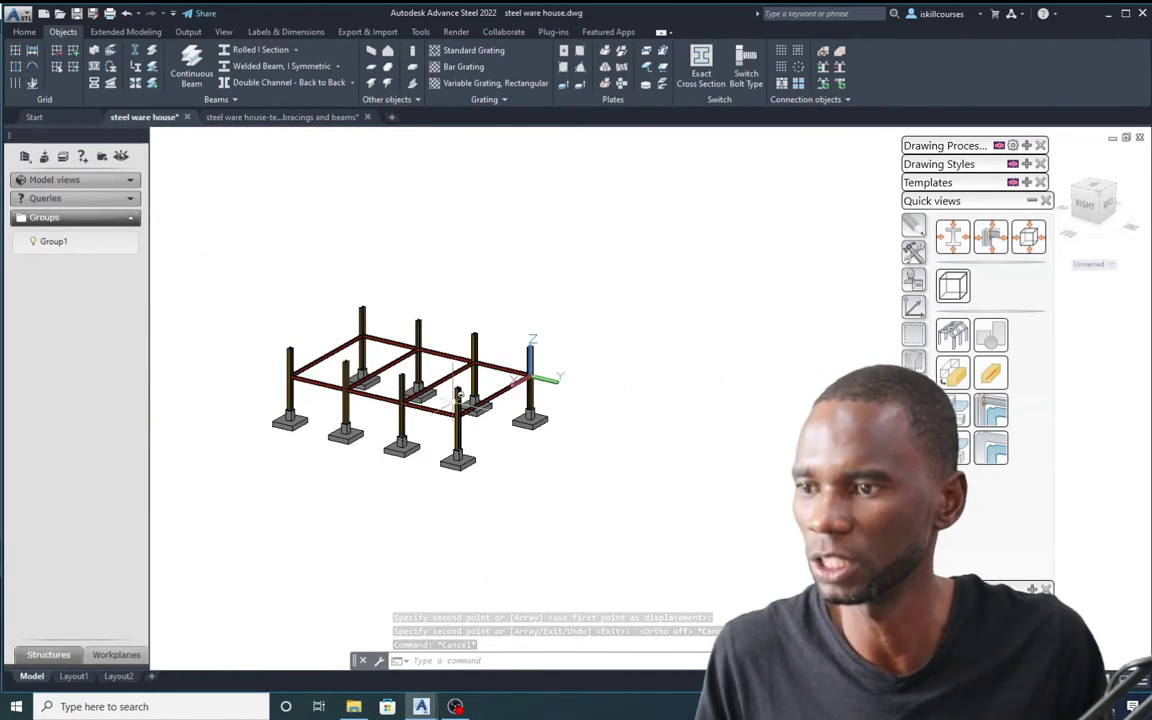
pyautogui.scroll(10, 458, 394)
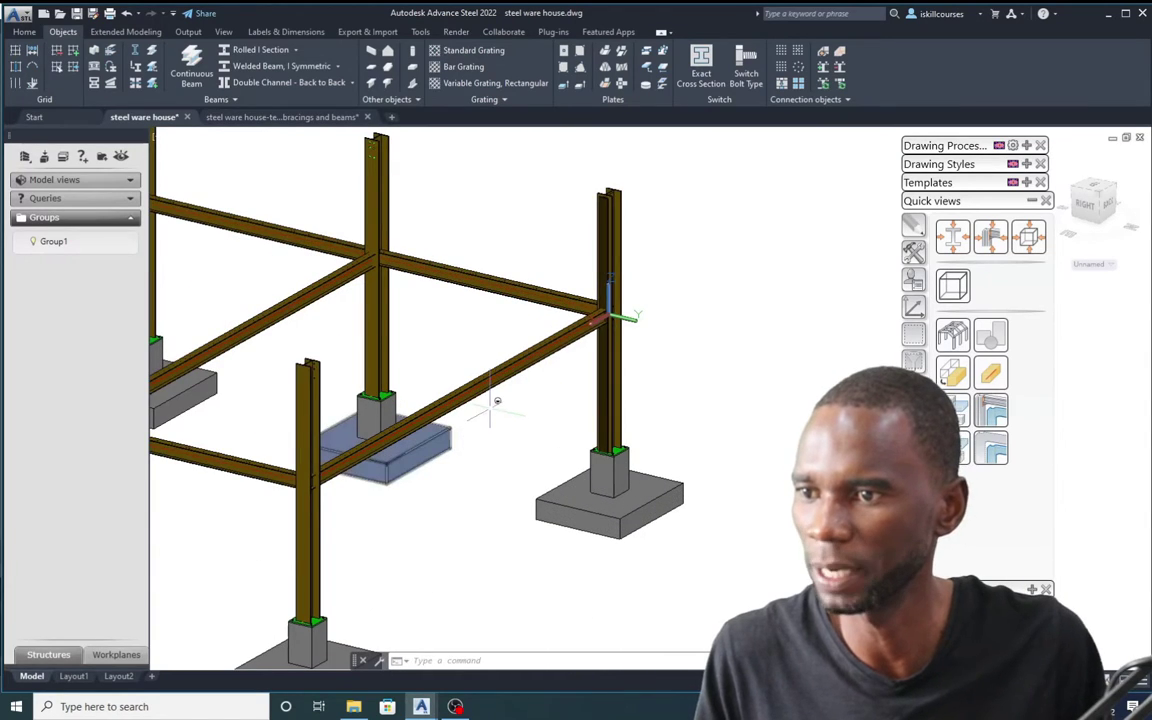
pyautogui.scroll(-5, 497, 401)
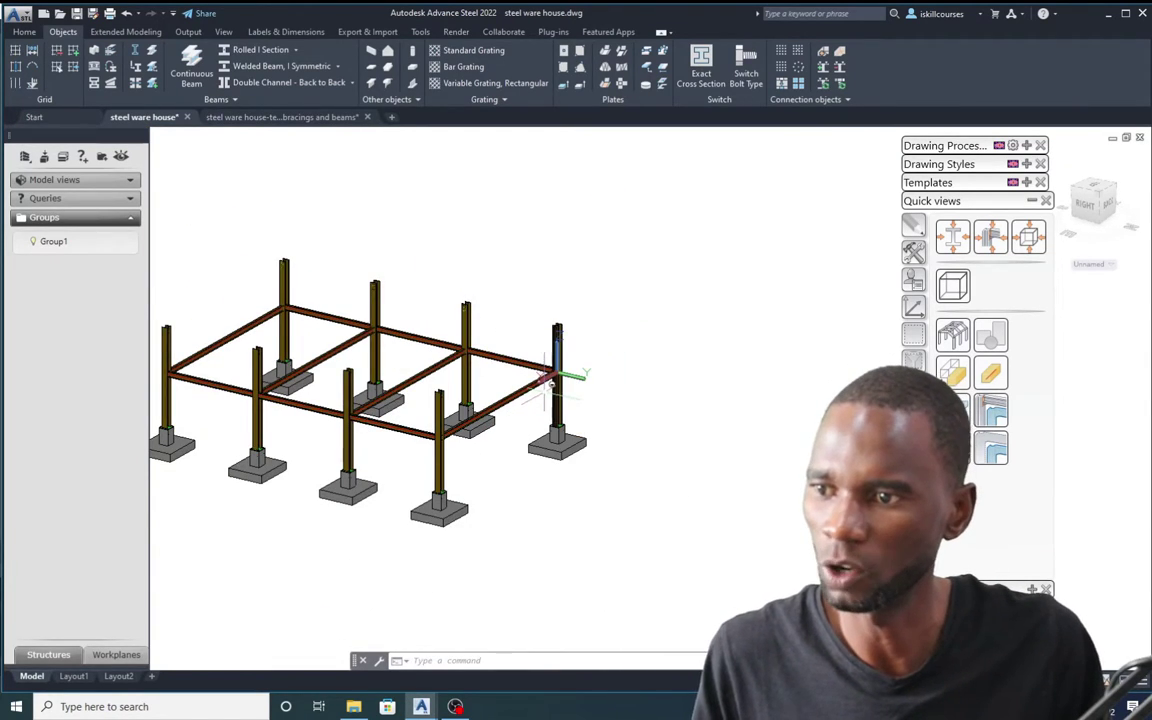
pyautogui.scroll(4, 548, 380)
pyautogui.scroll(-2, 555, 375)
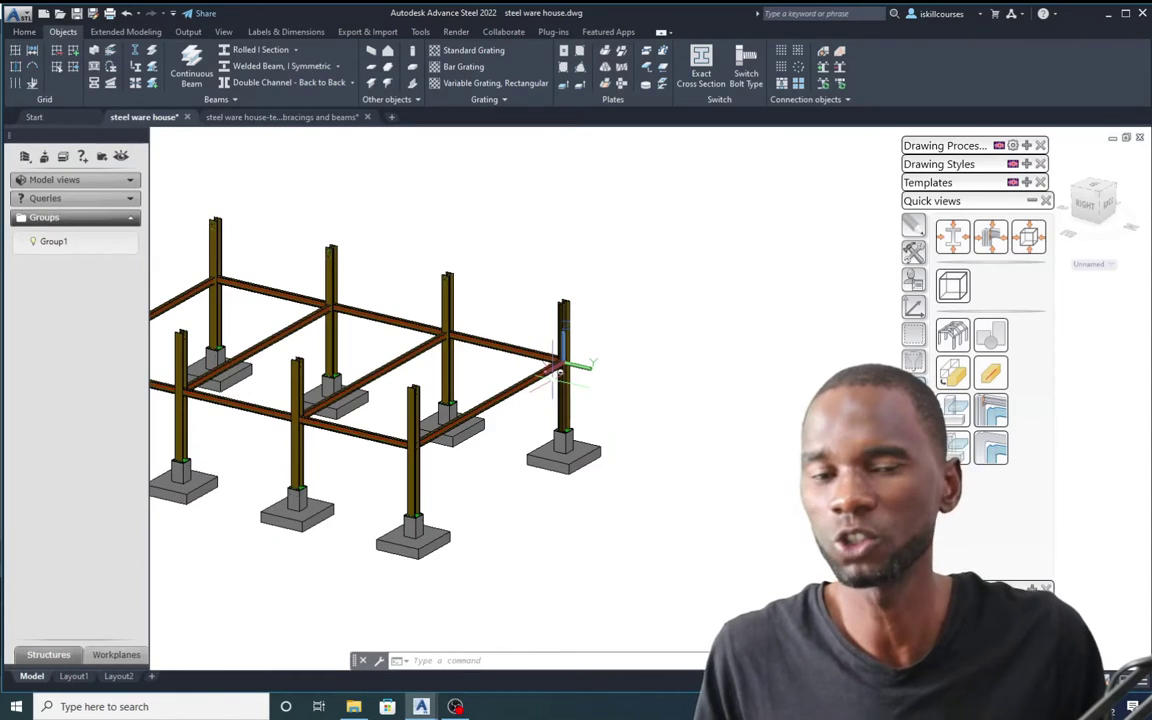
pyautogui.scroll(-3, 562, 373)
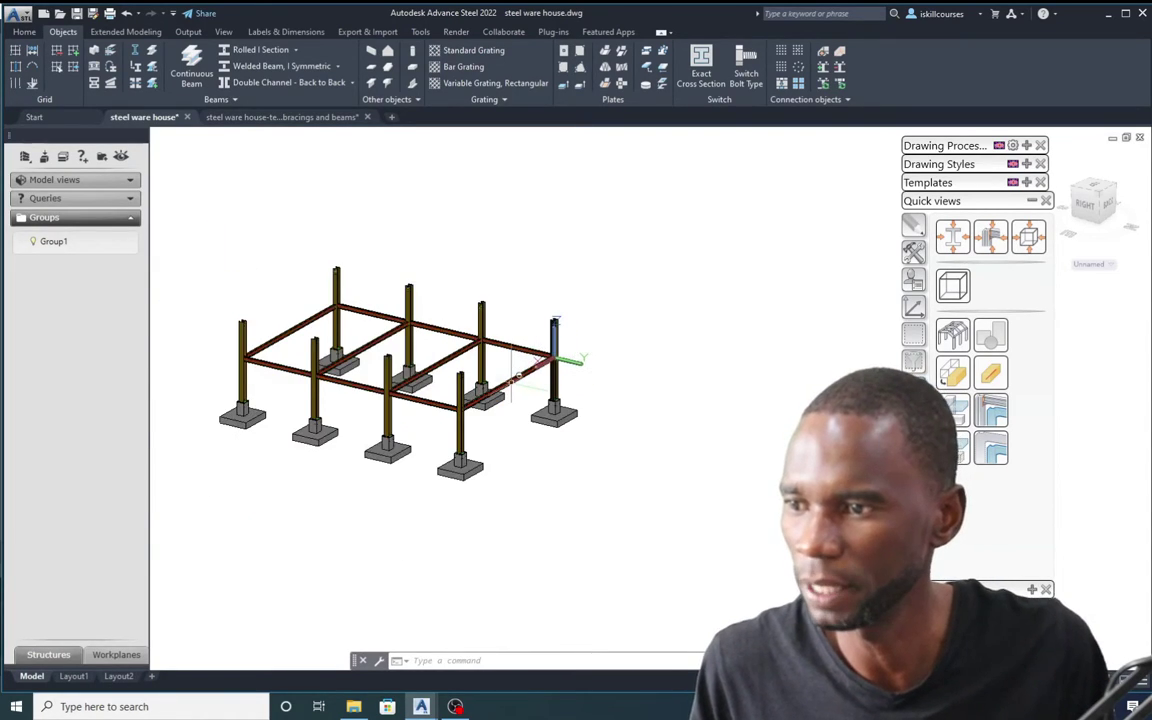
pyautogui.scroll(2, 545, 376)
pyautogui.scroll(-2, 530, 378)
pyautogui.scroll(3, 524, 379)
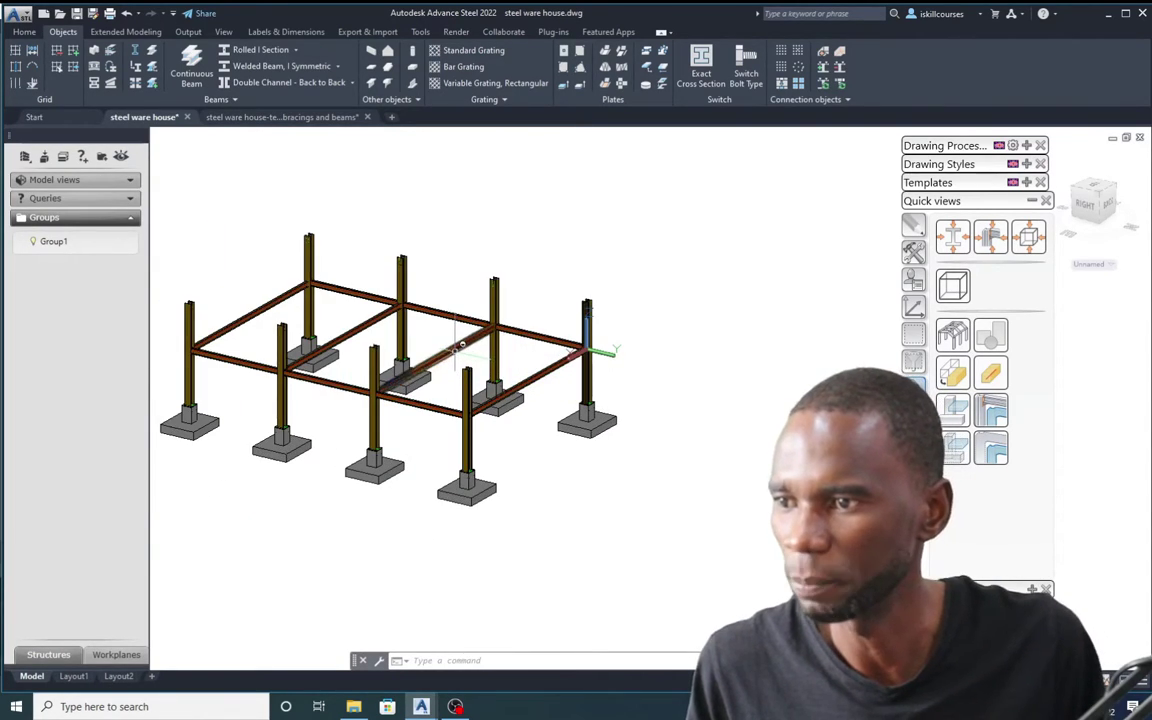
# - Delete the cross beam at the column pair next to the origin end of the building
pyautogui.click(455, 372)
pyautogui.press('Delete')
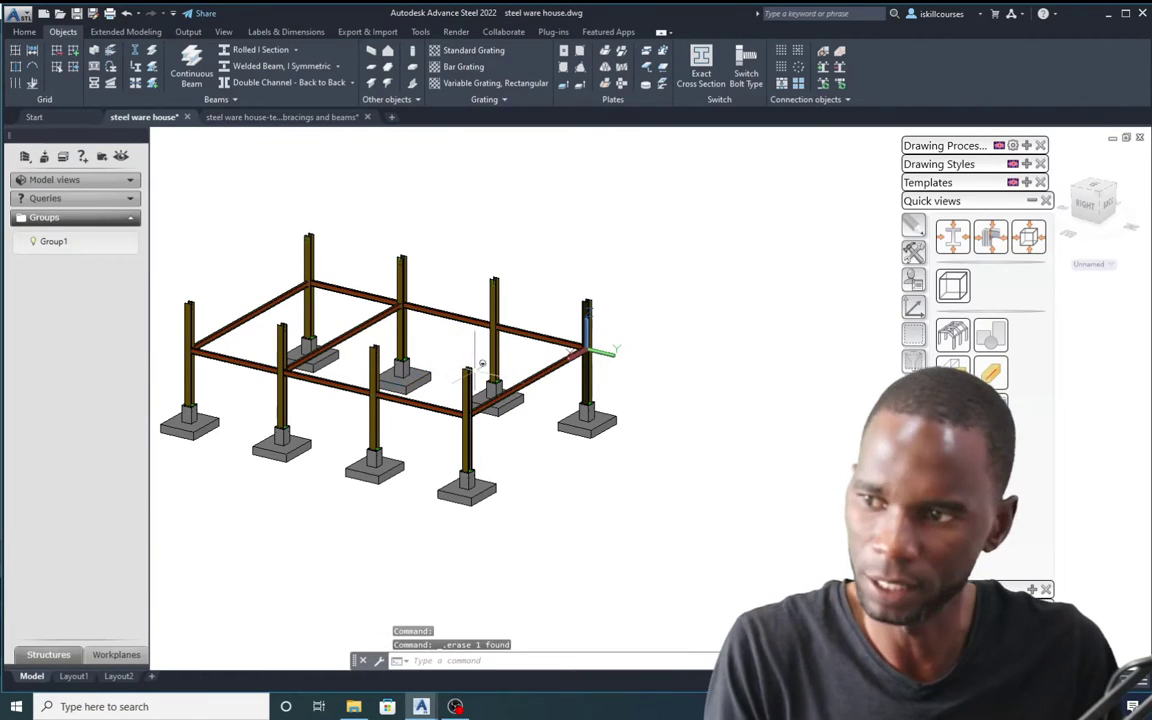
pyautogui.scroll(3, 535, 378)
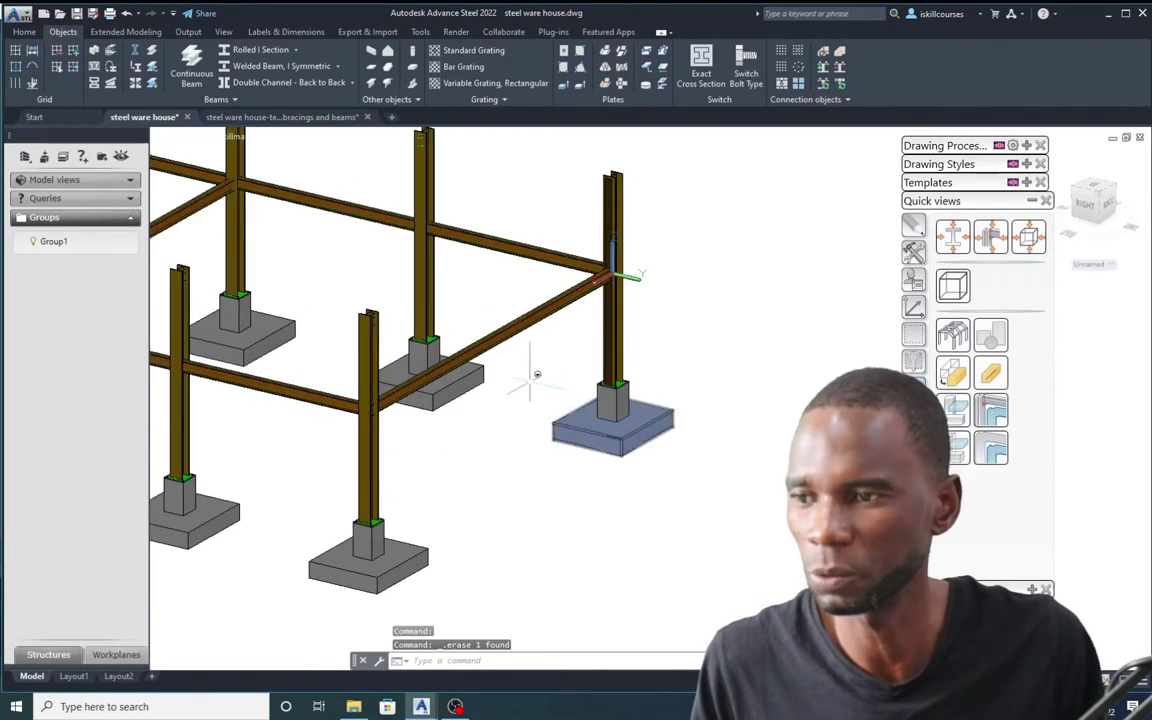
pyautogui.scroll(-2, 530, 370)
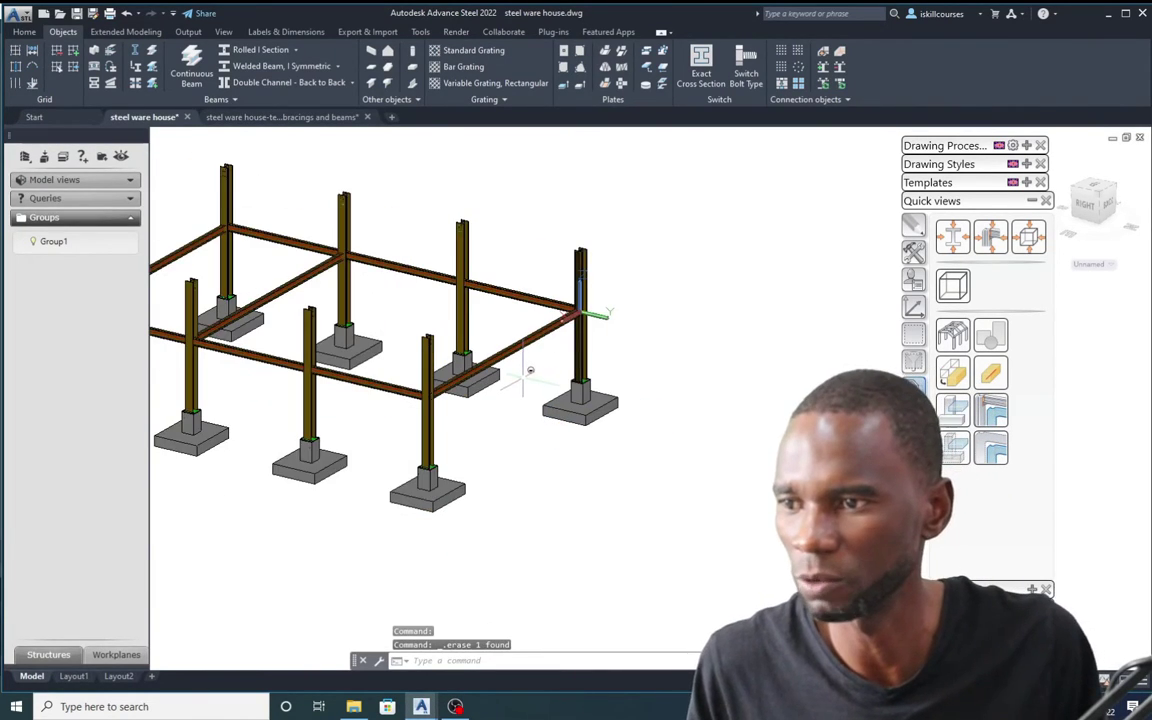
# - Open Transform elements in Copy mode and select the end cross beam as the object to copy
pyautogui.click(913, 252)
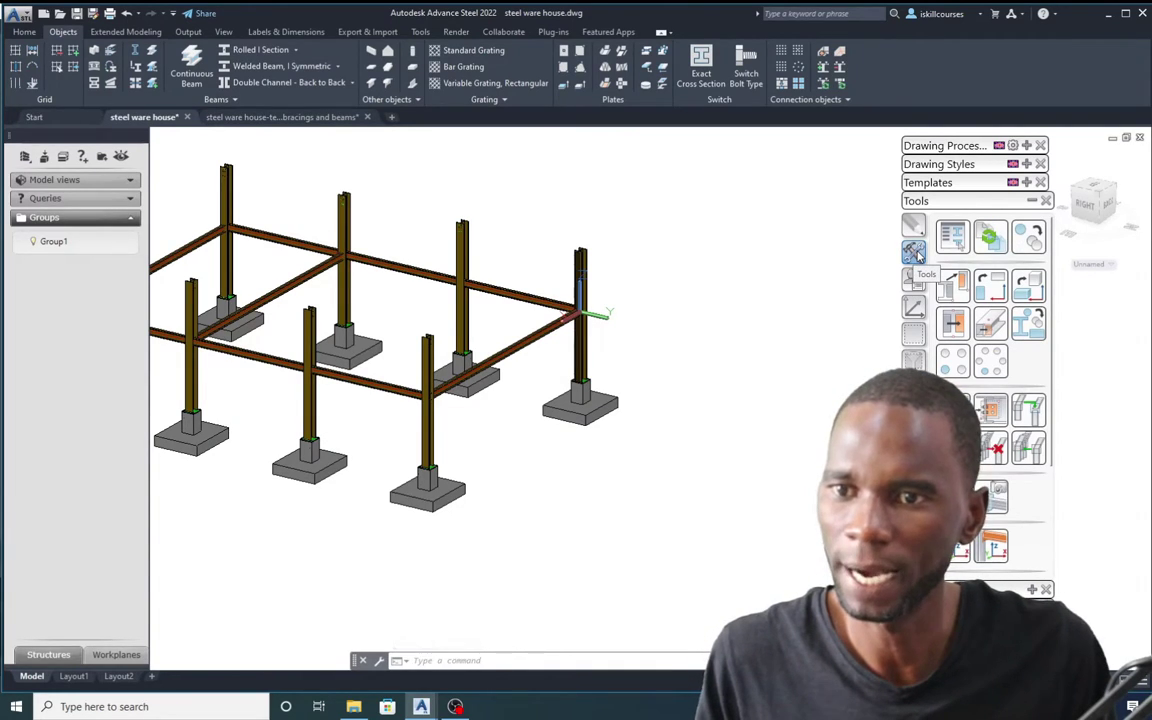
pyautogui.click(1030, 240)
pyautogui.moveTo(213, 22); pyautogui.dragTo(292, 30)
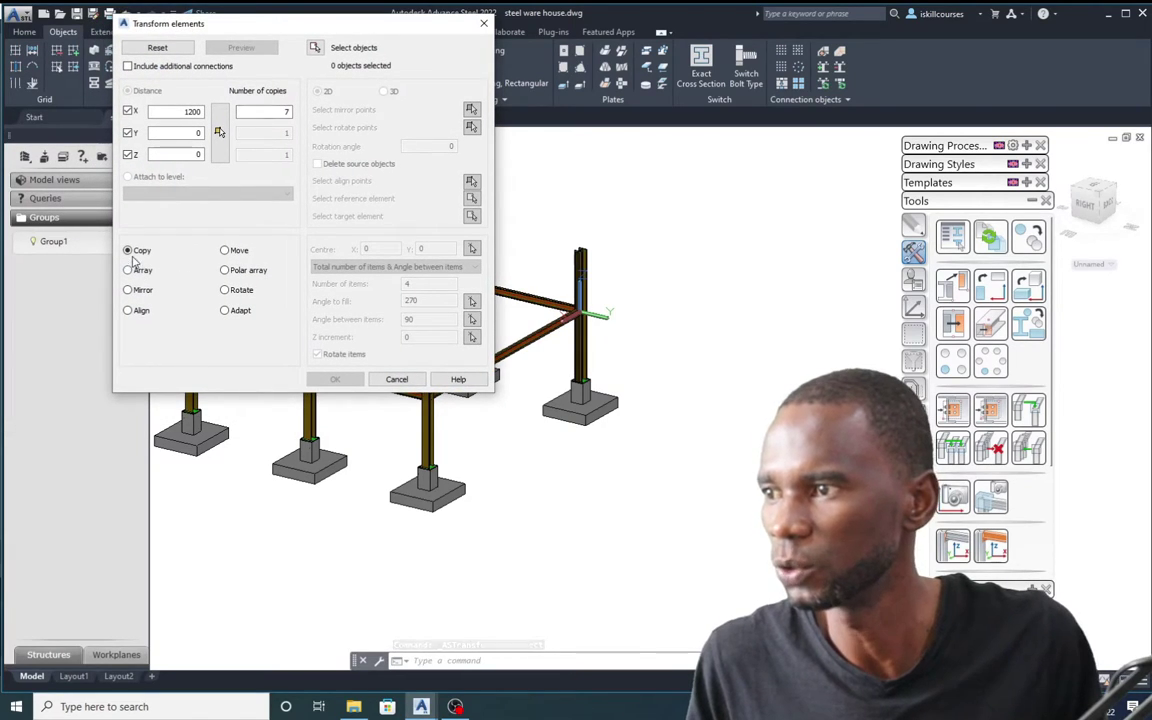
pyautogui.click(315, 48)
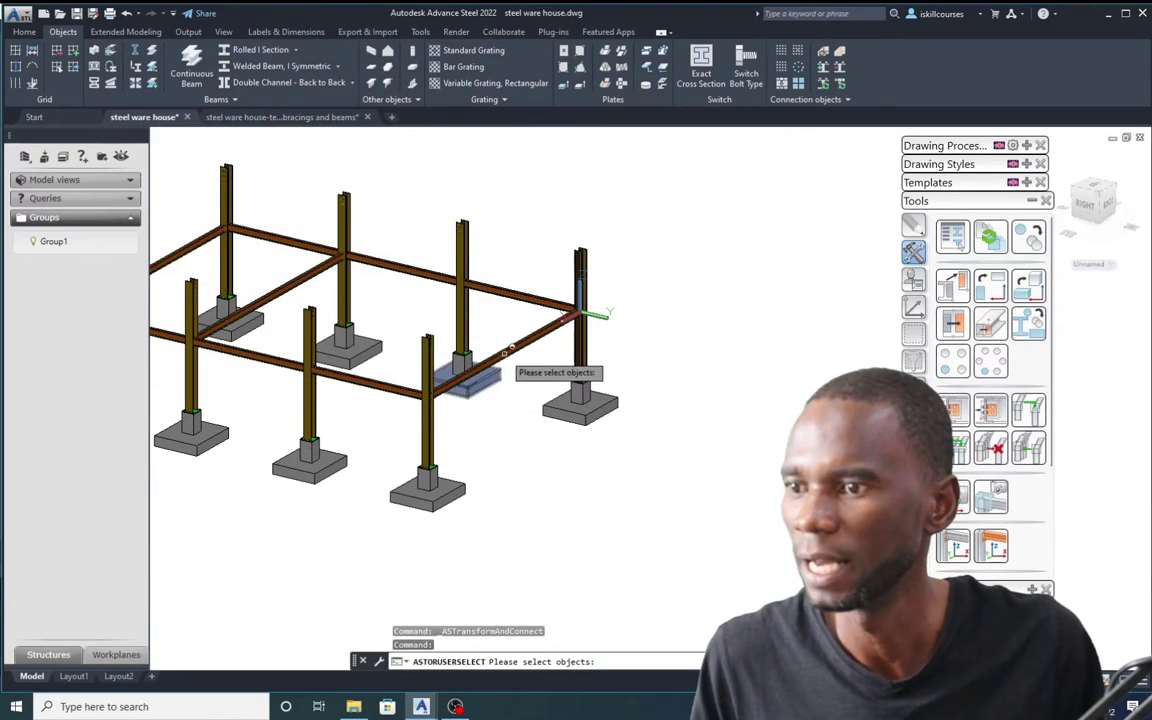
pyautogui.click(515, 343)
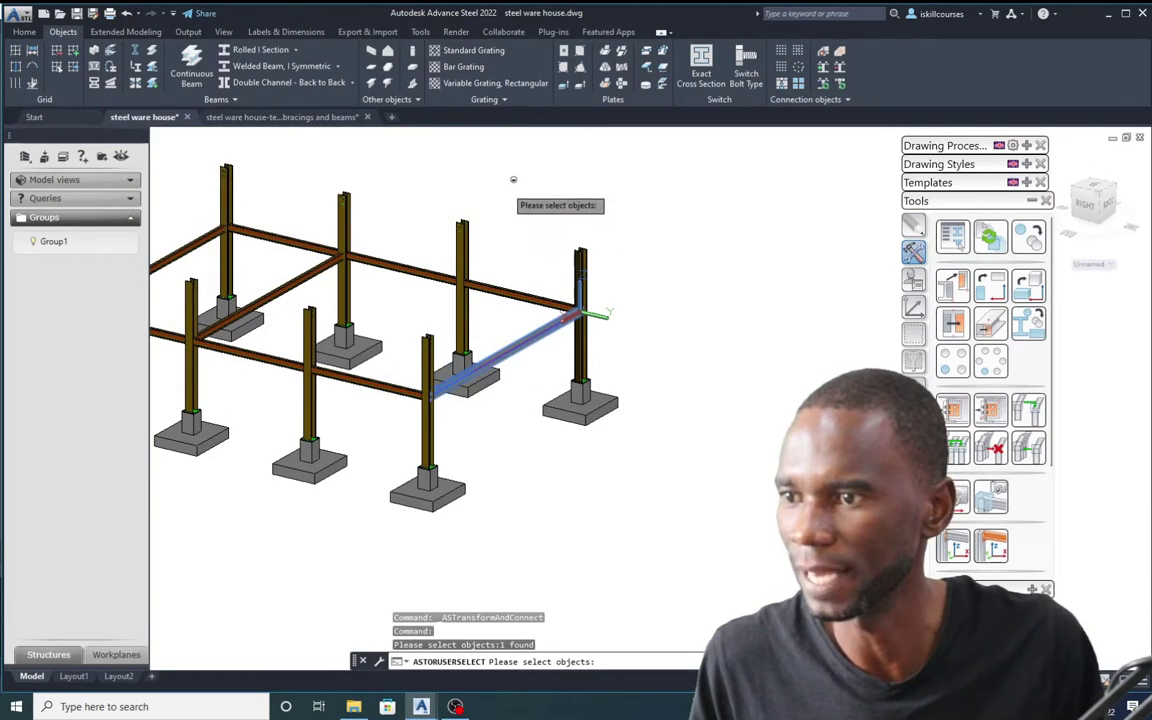
pyautogui.press('Return')
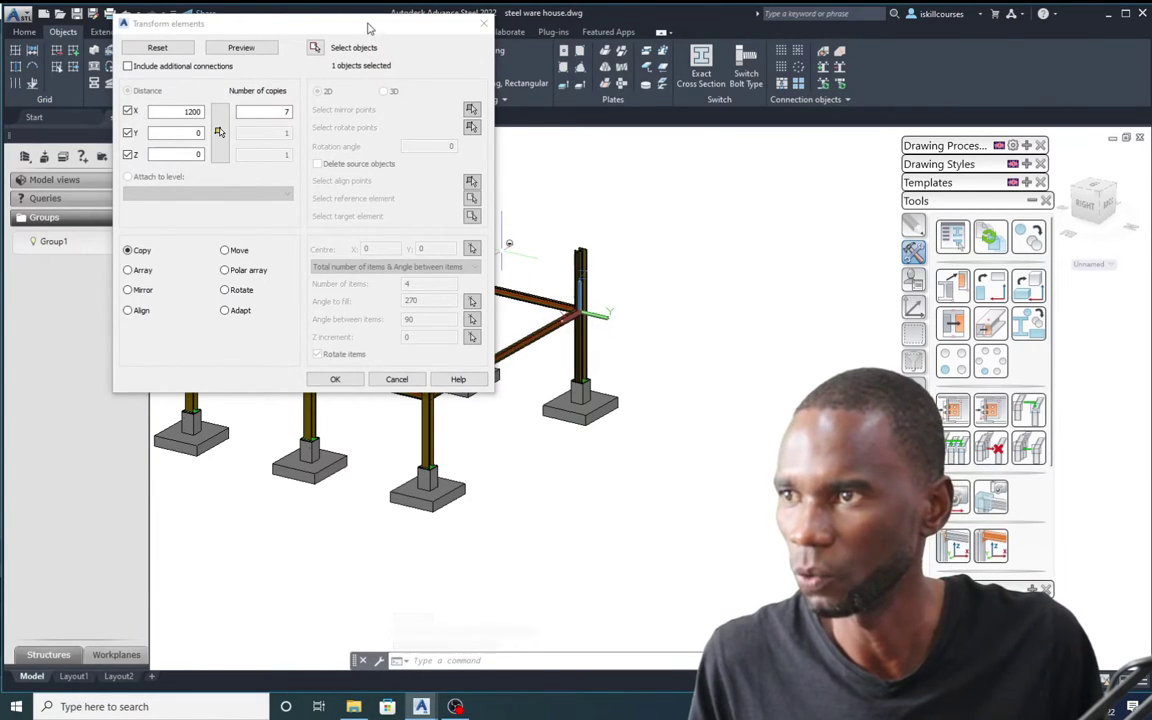
# - Define the copy distance as -5000 in Y by picking the origin column's node and the adjacent column's node
pyautogui.moveTo(370, 28); pyautogui.dragTo(215, 92)
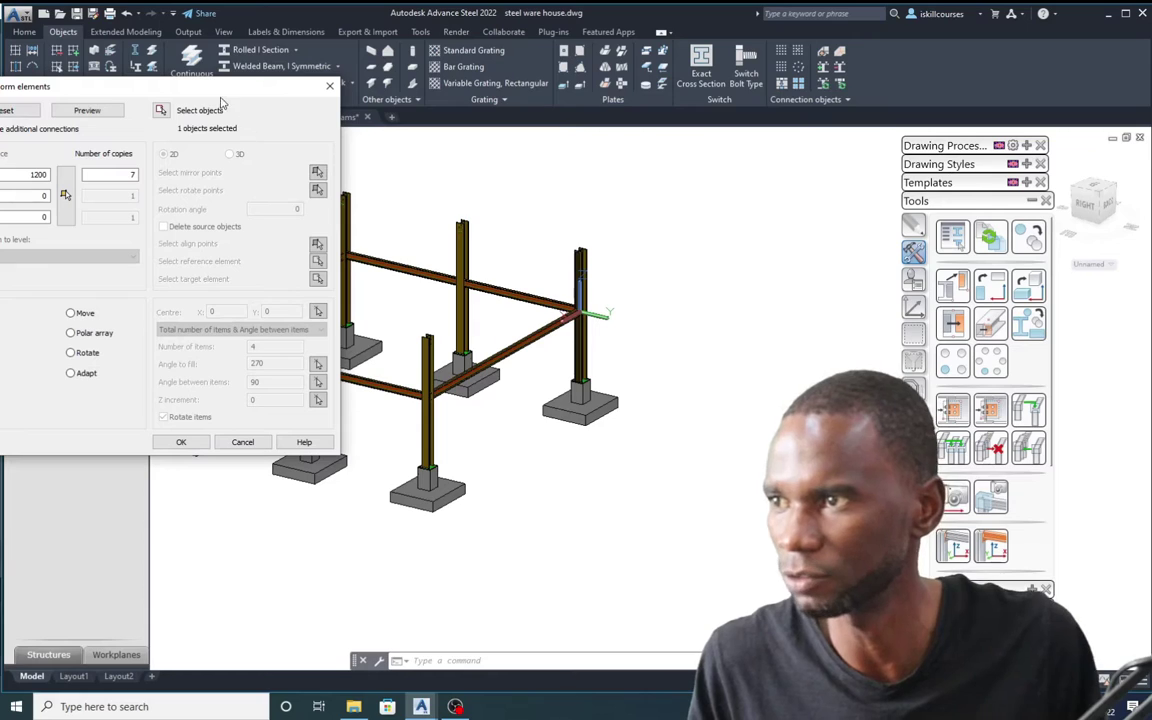
pyautogui.moveTo(219, 92); pyautogui.dragTo(332, 70)
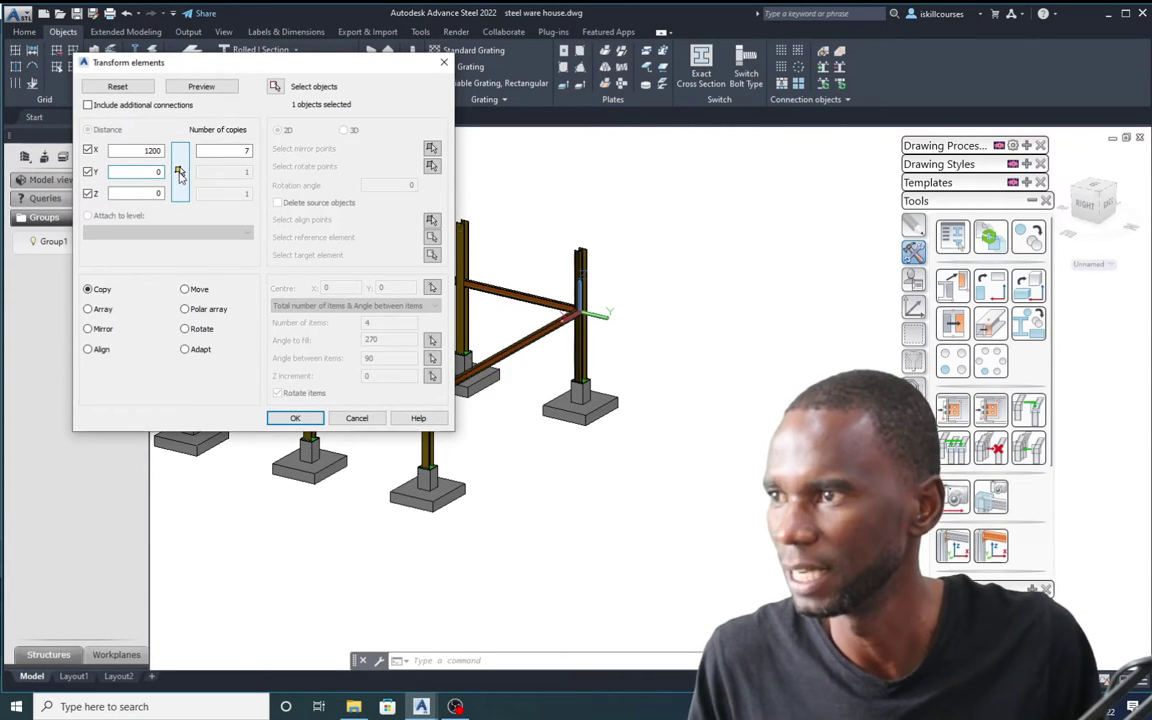
pyautogui.click(179, 173)
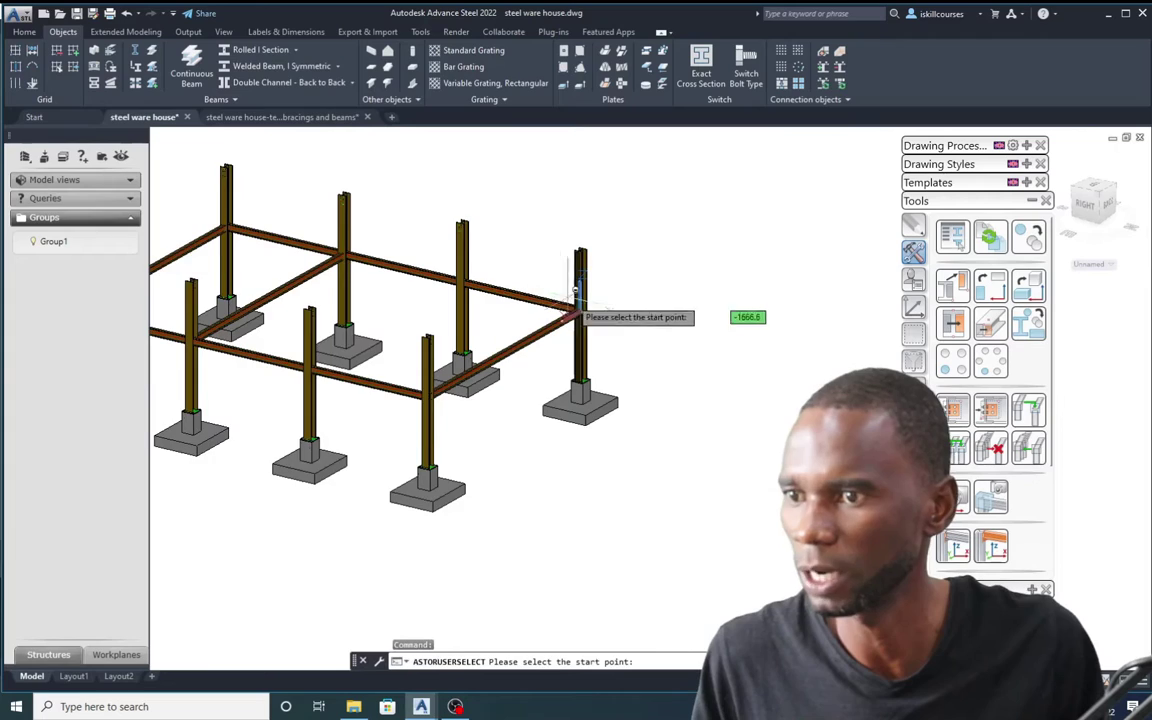
pyautogui.scroll(3, 580, 295)
pyautogui.click(592, 316)
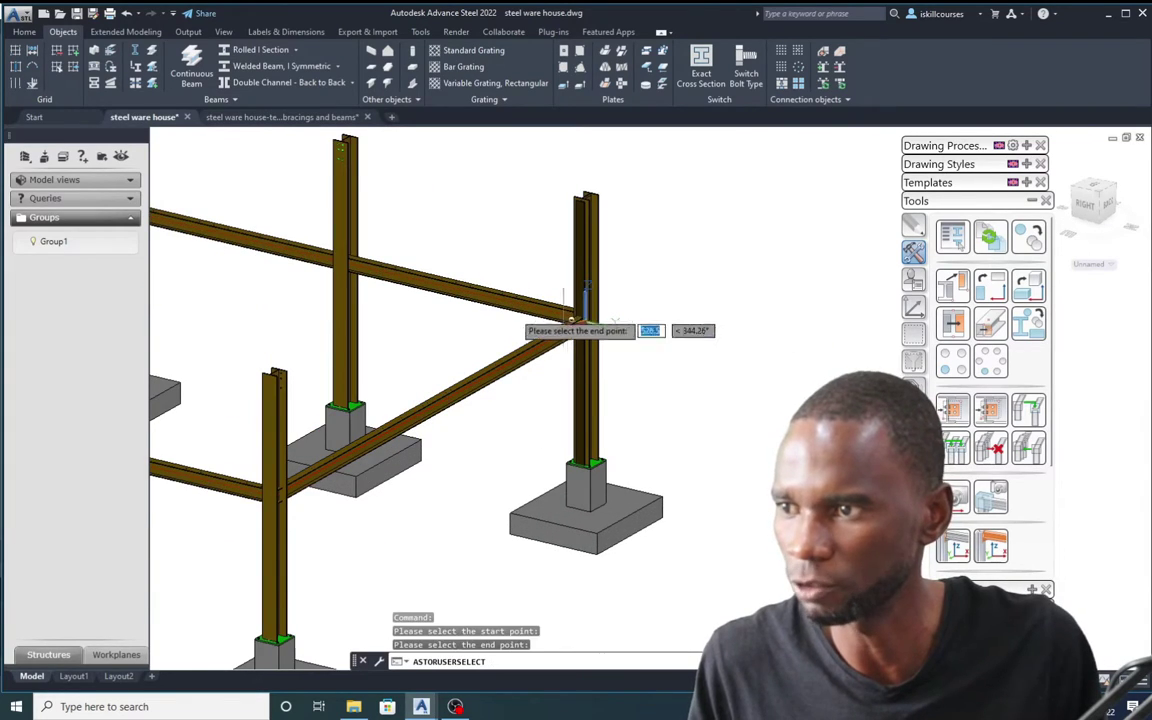
pyautogui.click(345, 262)
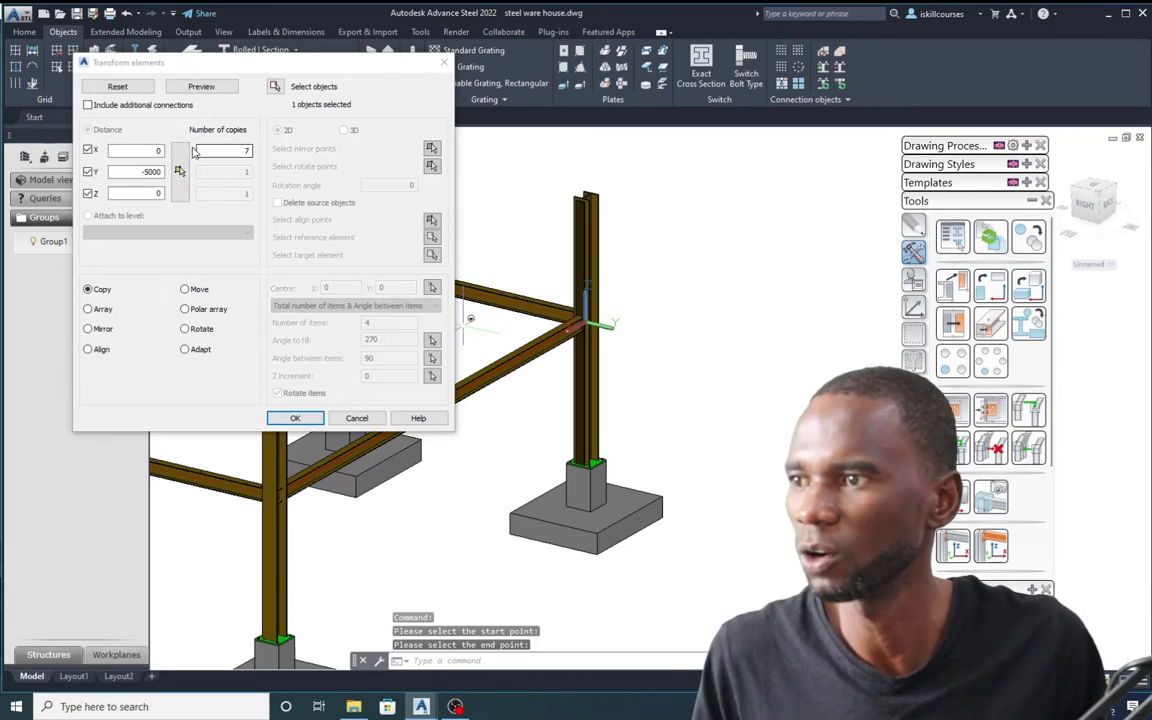
# - Set the number of copies to 1, preview the copied cross beam and accept it
pyautogui.doubleClick(252, 151)
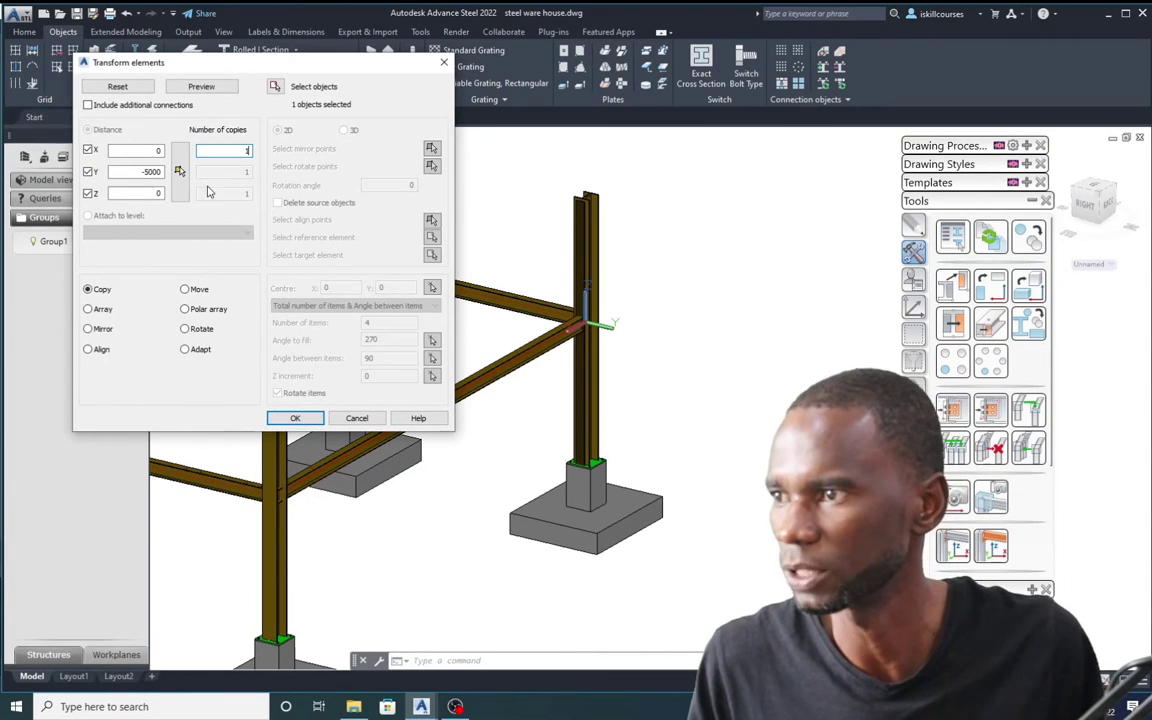
pyautogui.click(201, 87)
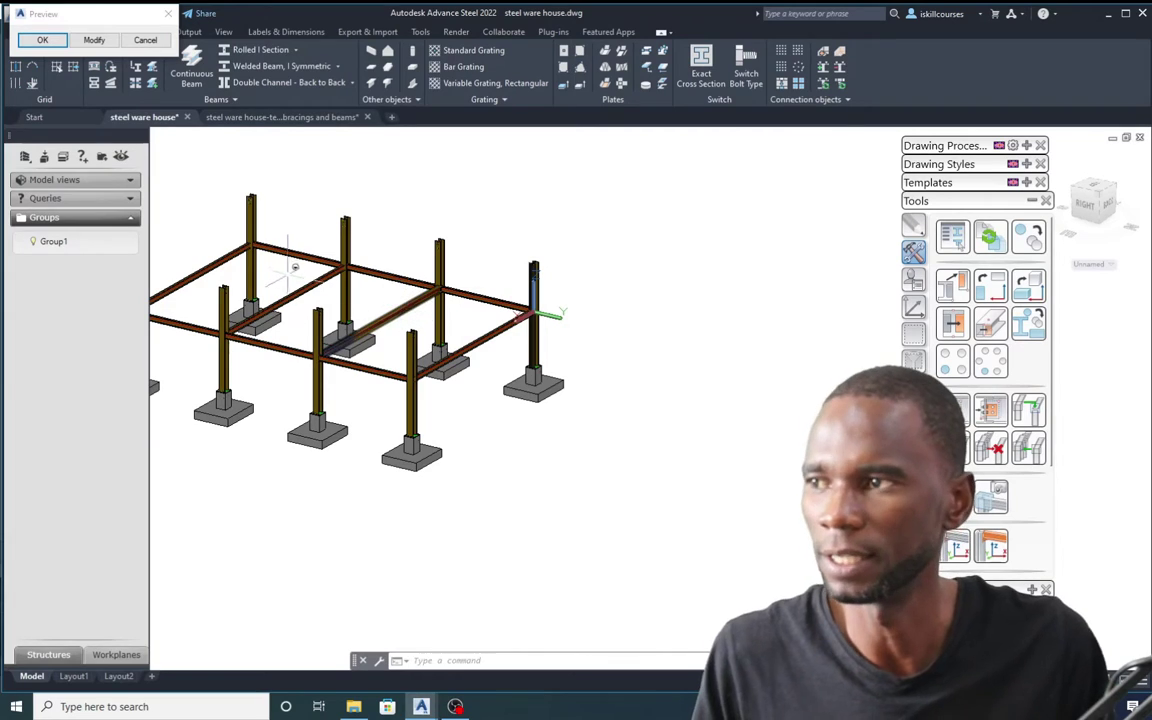
pyautogui.click(42, 40)
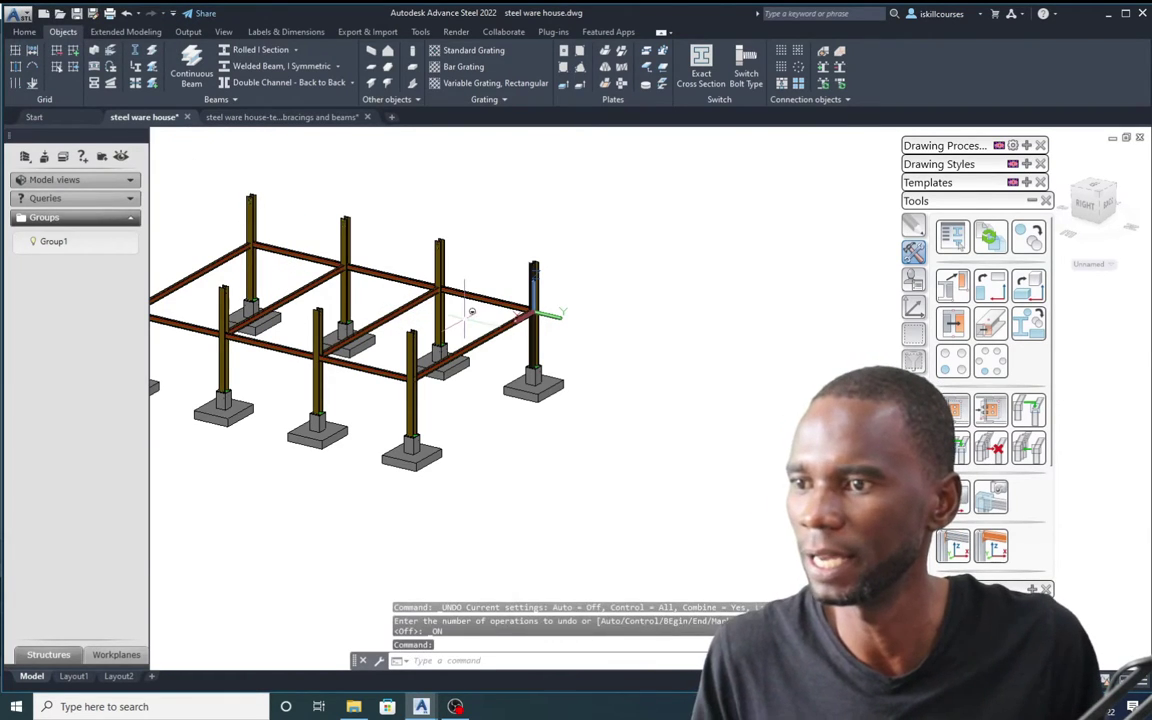
pyautogui.scroll(-2, 469, 291)
pyautogui.scroll(5, 469, 291)
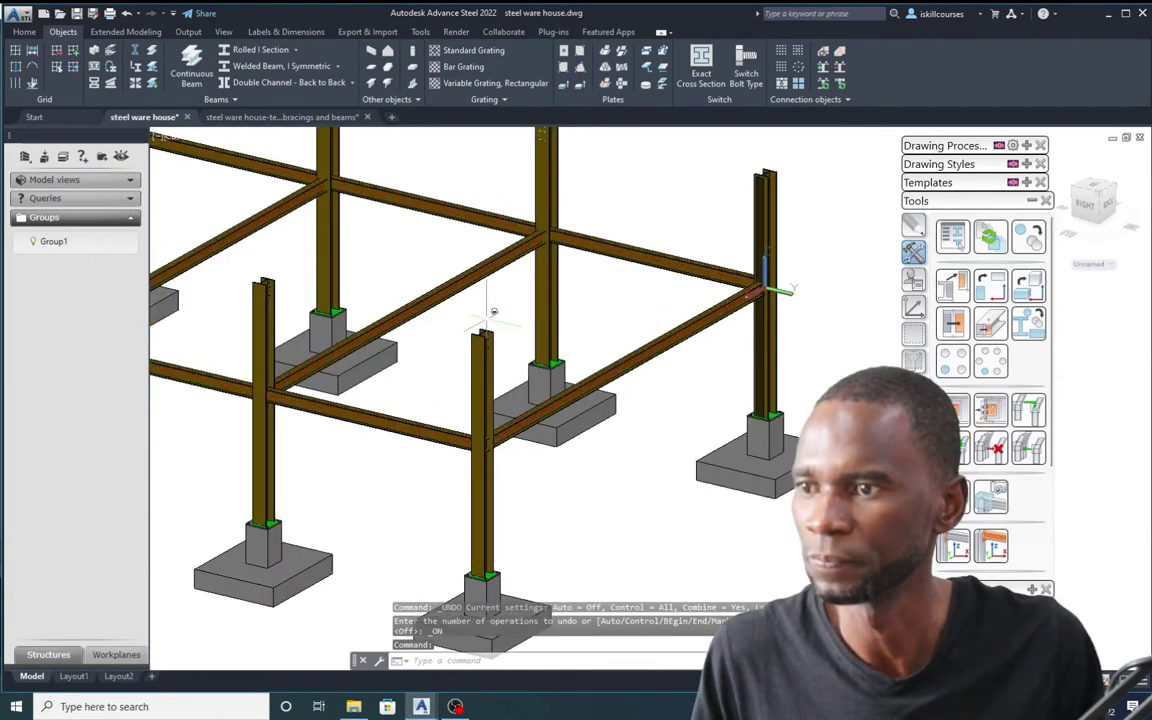
# - Examine the end cross beam and its junction with the column at the origin of the warehouse frame
pyautogui.scroll(-2, 700, 295)
pyautogui.scroll(2, 650, 305)
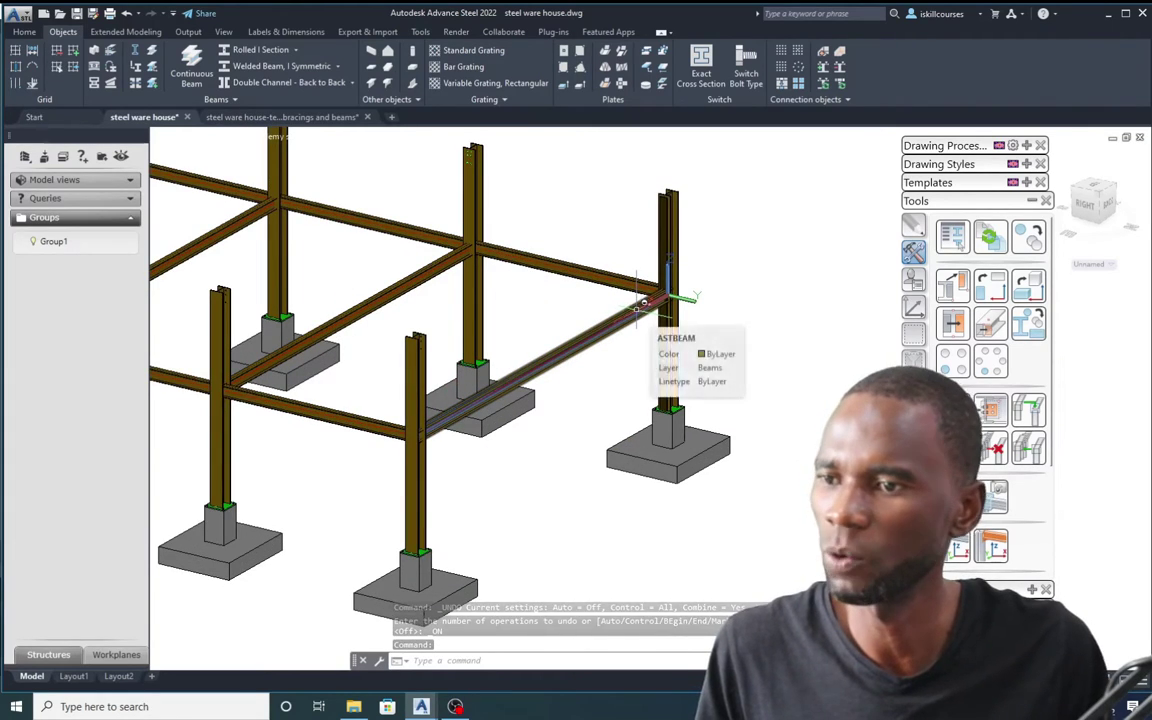
pyautogui.scroll(-3, 630, 310)
pyautogui.scroll(3, 627, 316)
pyautogui.scroll(2, 627, 316)
pyautogui.click(672, 292)
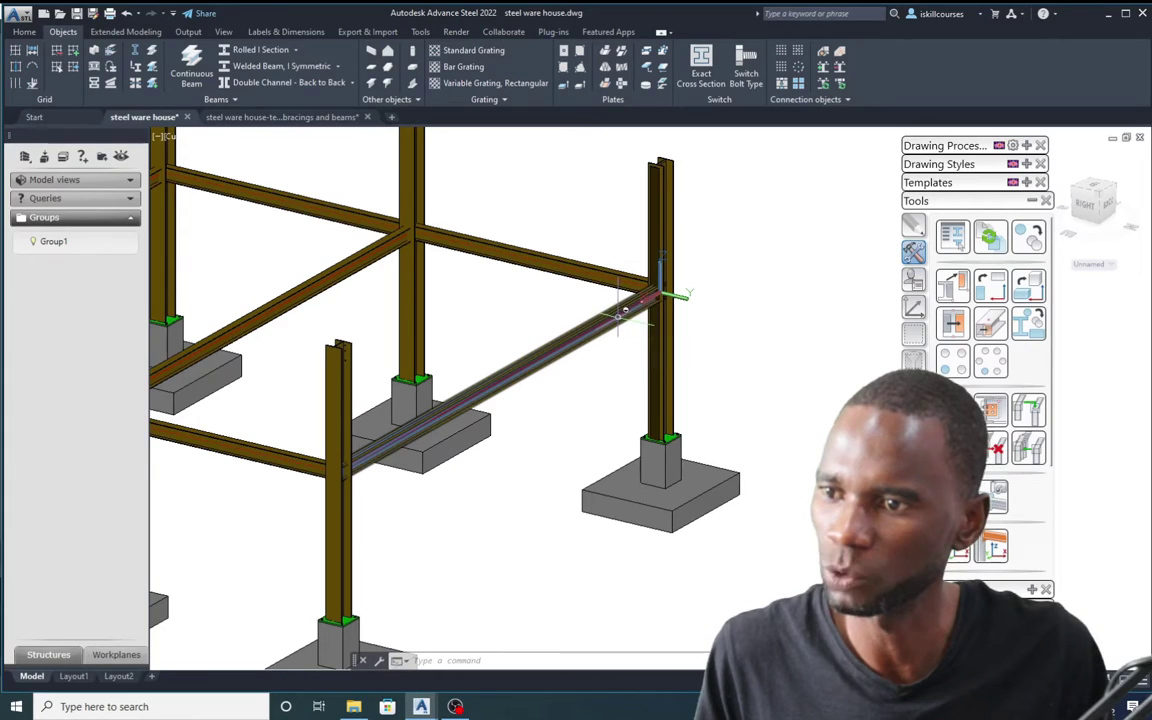
pyautogui.scroll(-3, 553, 342)
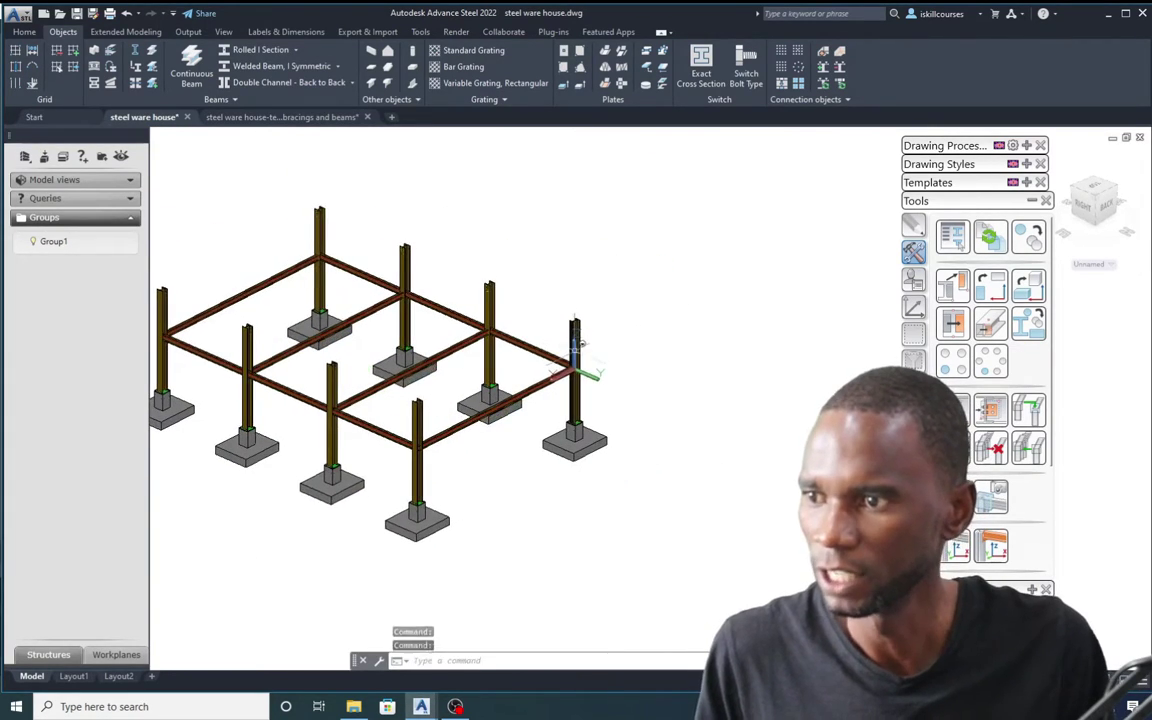
pyautogui.scroll(4, 560, 350)
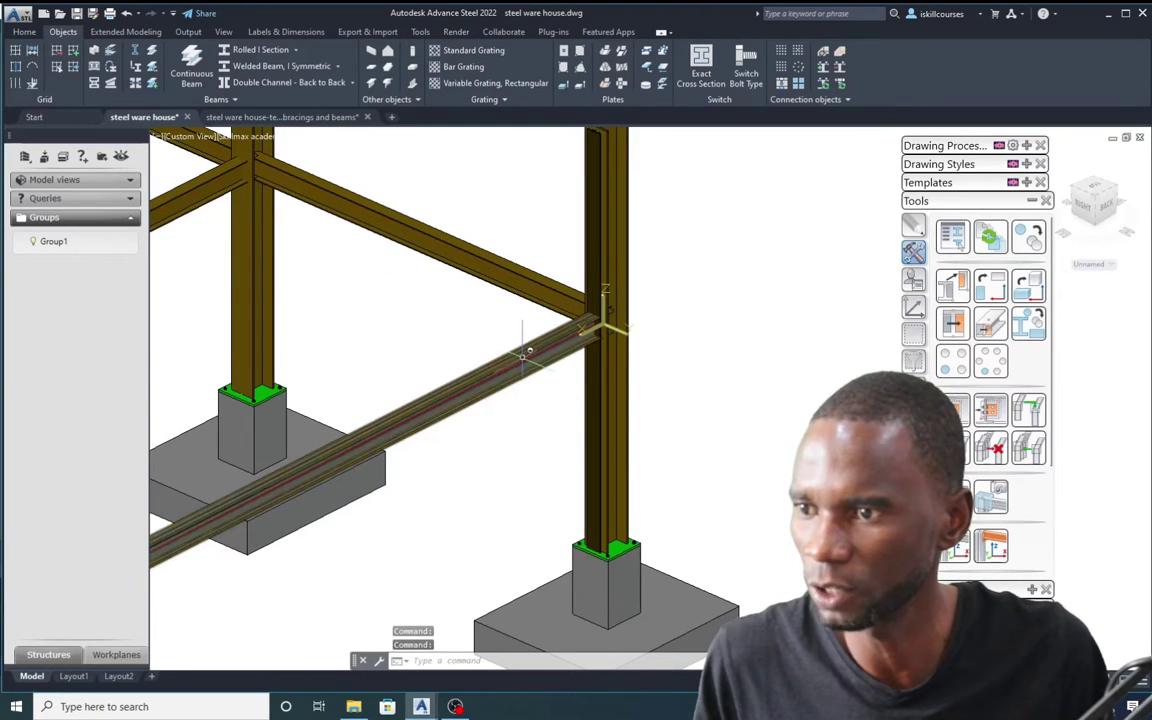
pyautogui.scroll(-2, 610, 300)
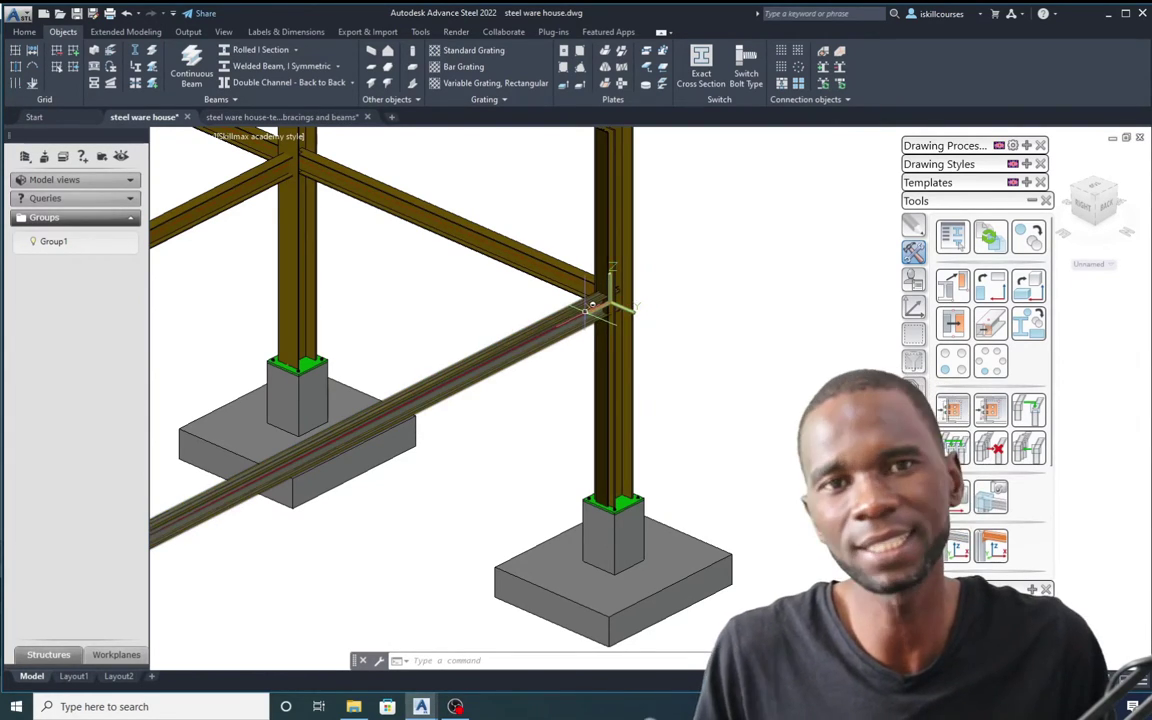
pyautogui.scroll(-5, 585, 302)
pyautogui.scroll(5, 597, 314)
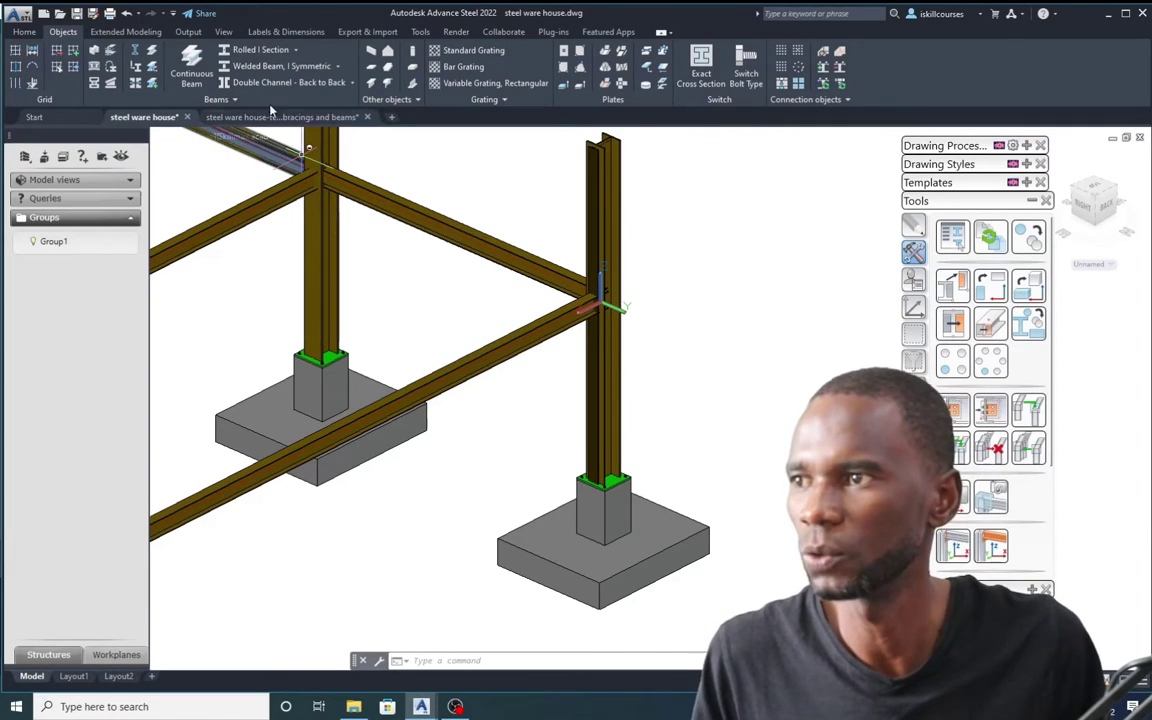
# - Start a Rolled I Section beam with its start point at 1200,0,0 on the end cross beam
pyautogui.click(224, 49)
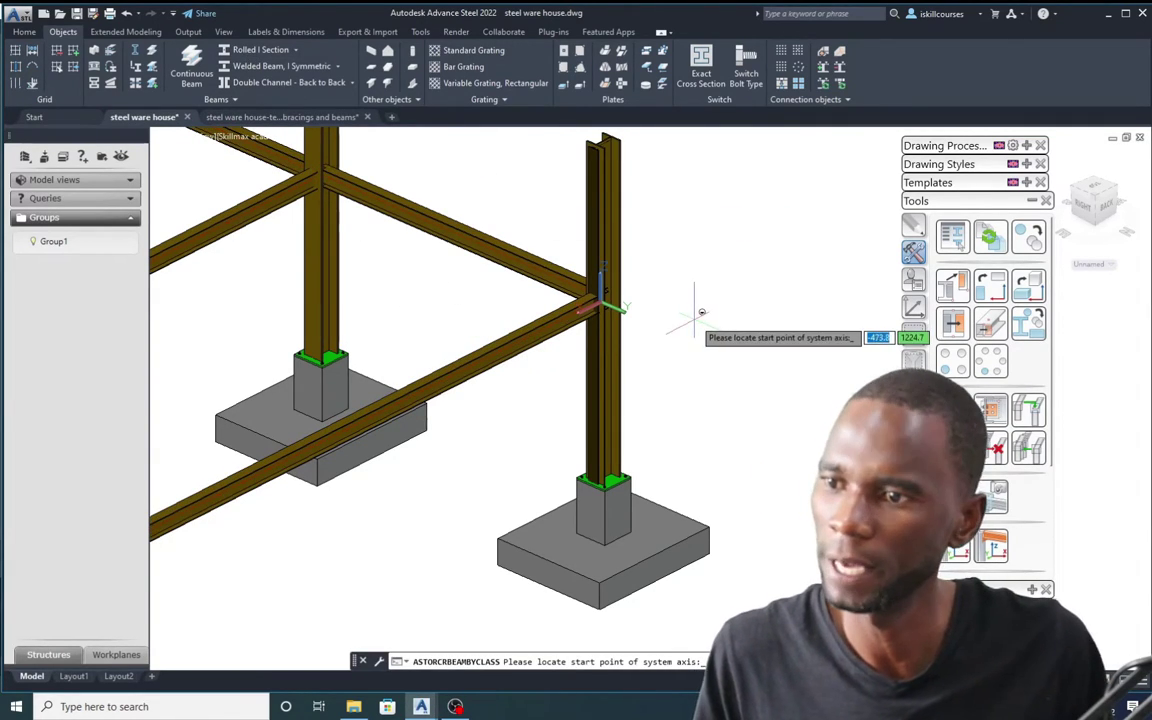
pyautogui.scroll(3, 598, 300)
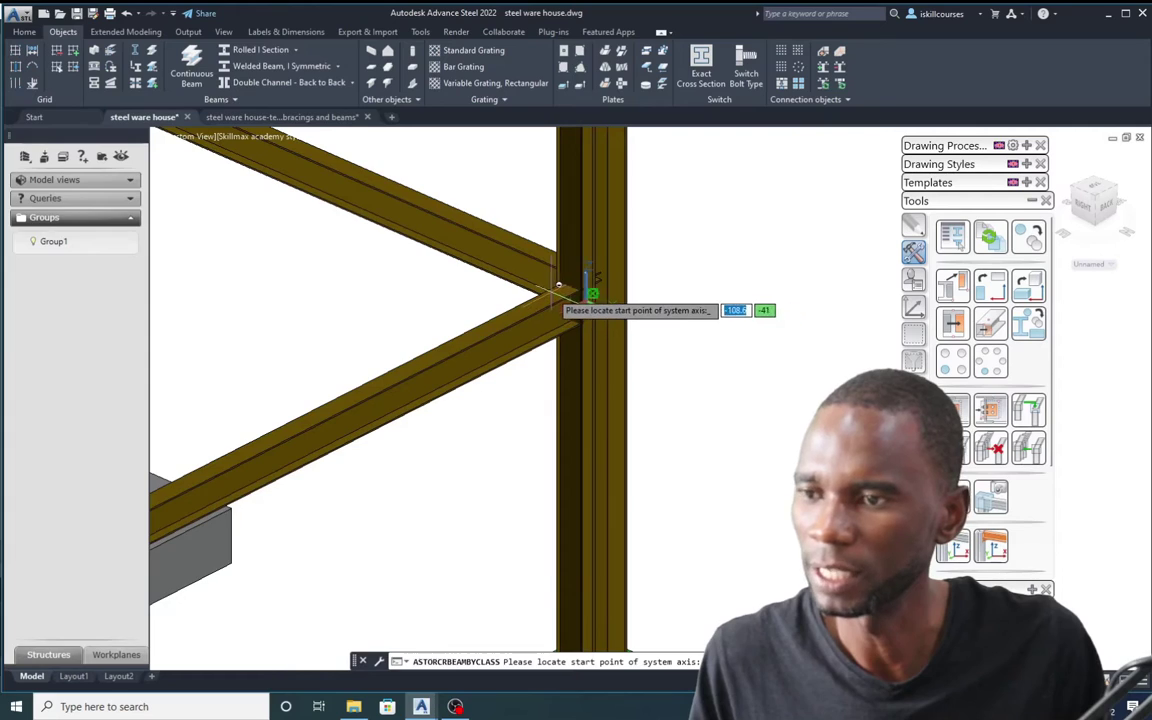
pyautogui.scroll(-2, 590, 295)
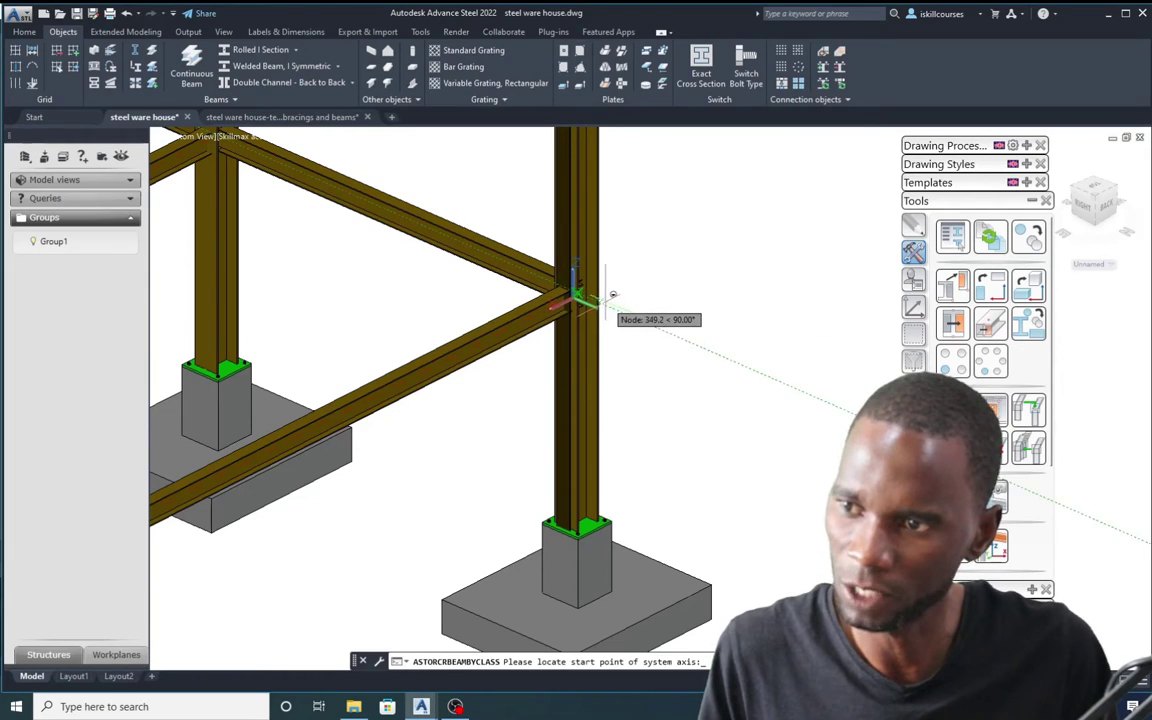
pyautogui.scroll(2, 598, 303)
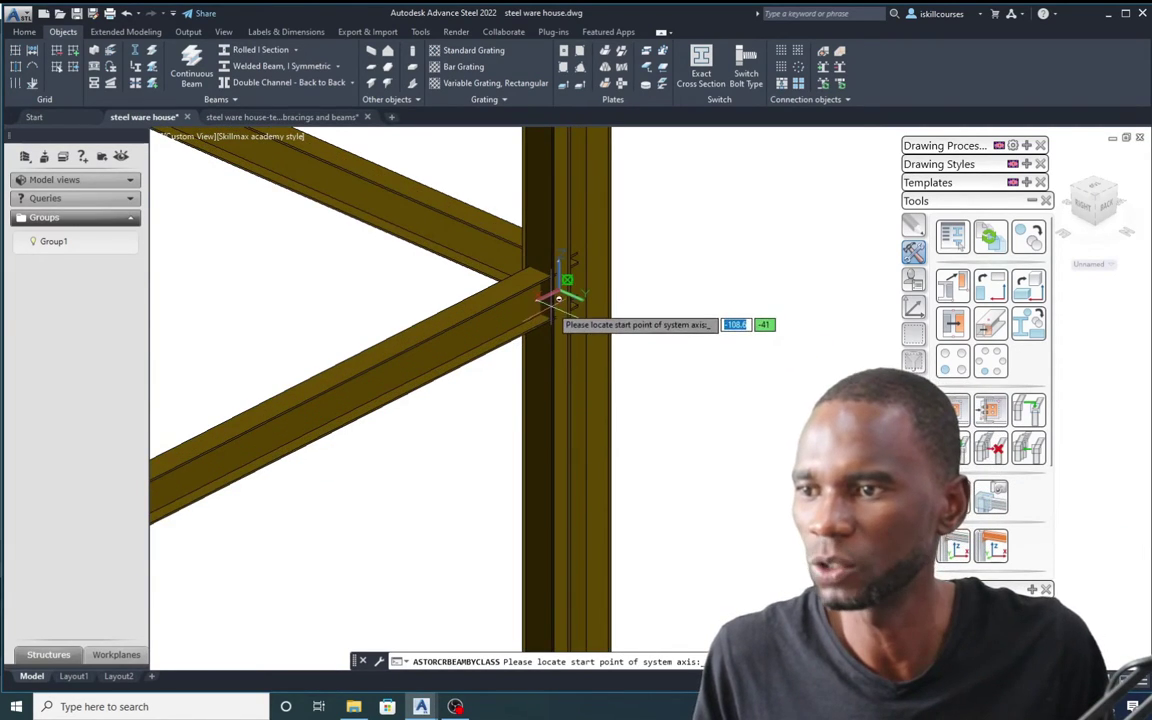
pyautogui.scroll(-1, 552, 296)
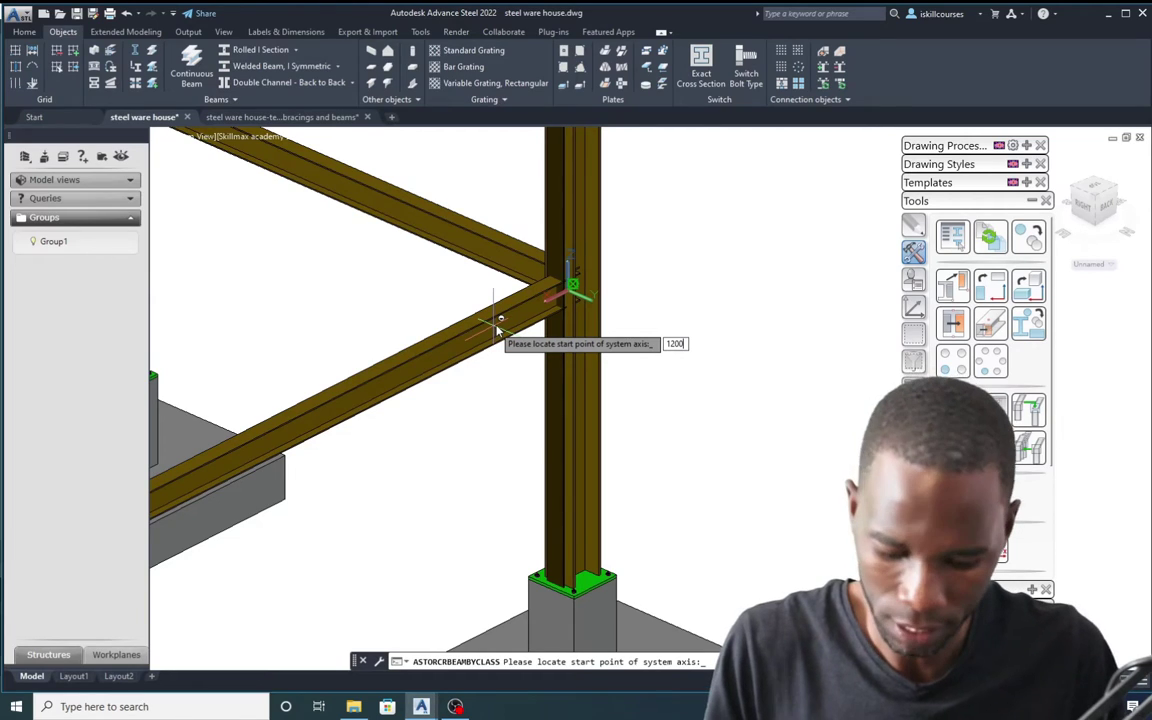
pyautogui.press('Tab')
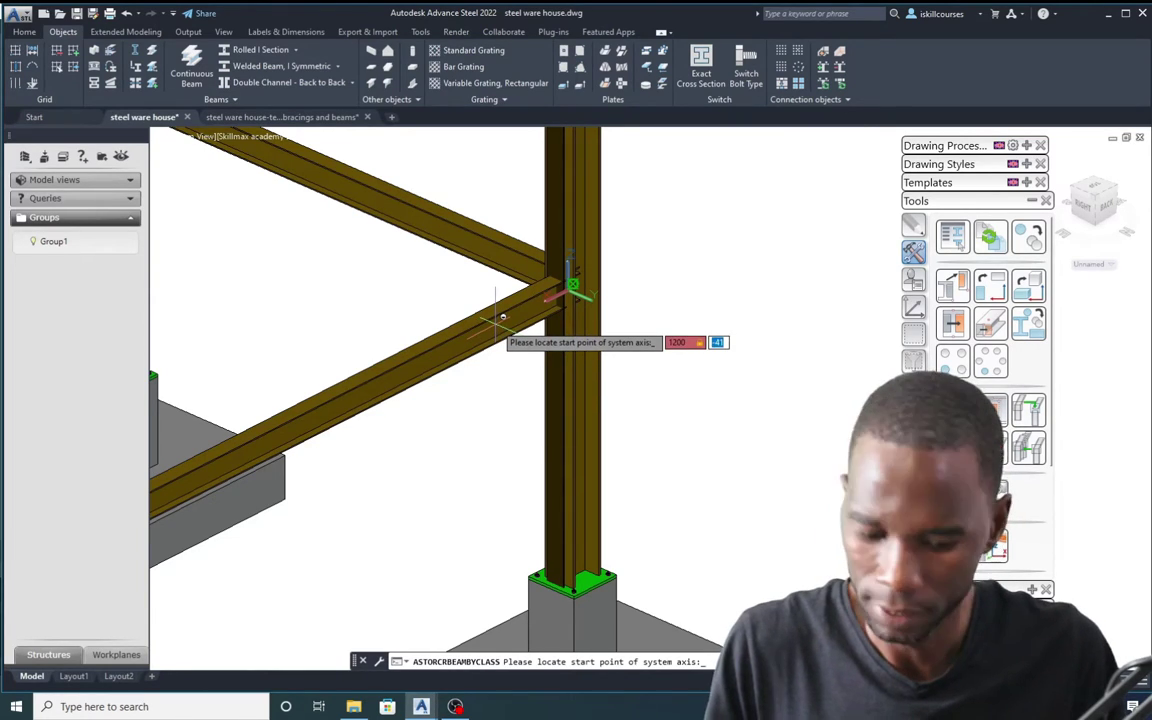
pyautogui.press('Tab')
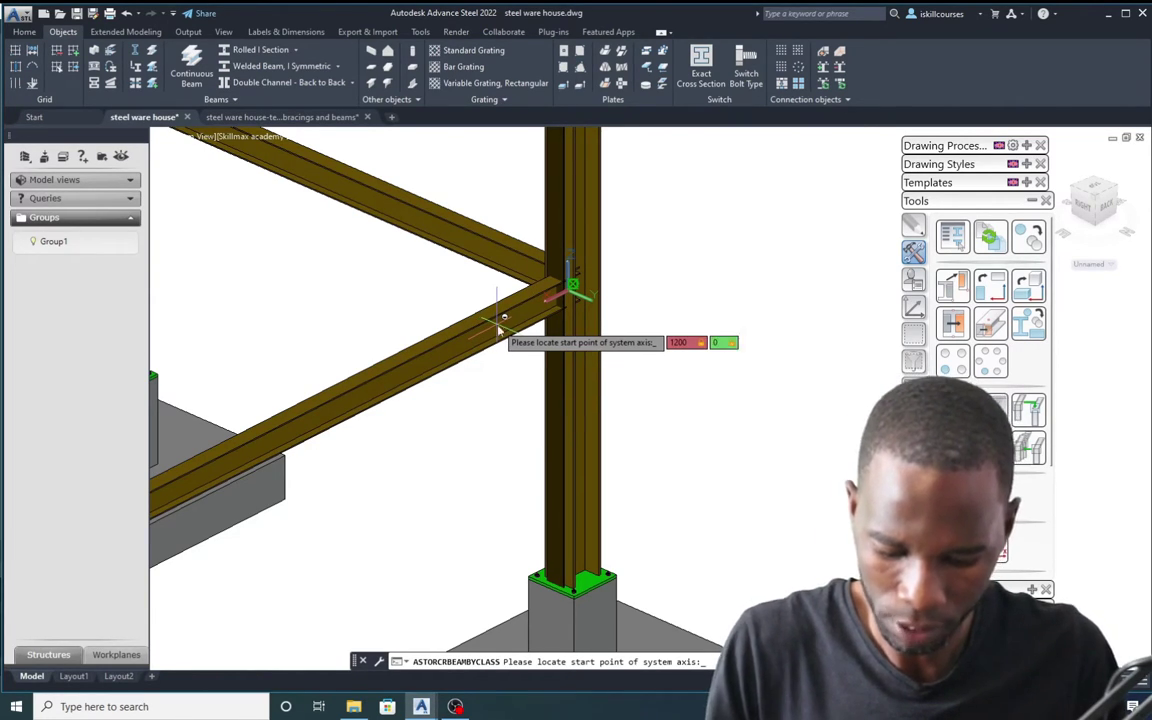
pyautogui.press('Return')
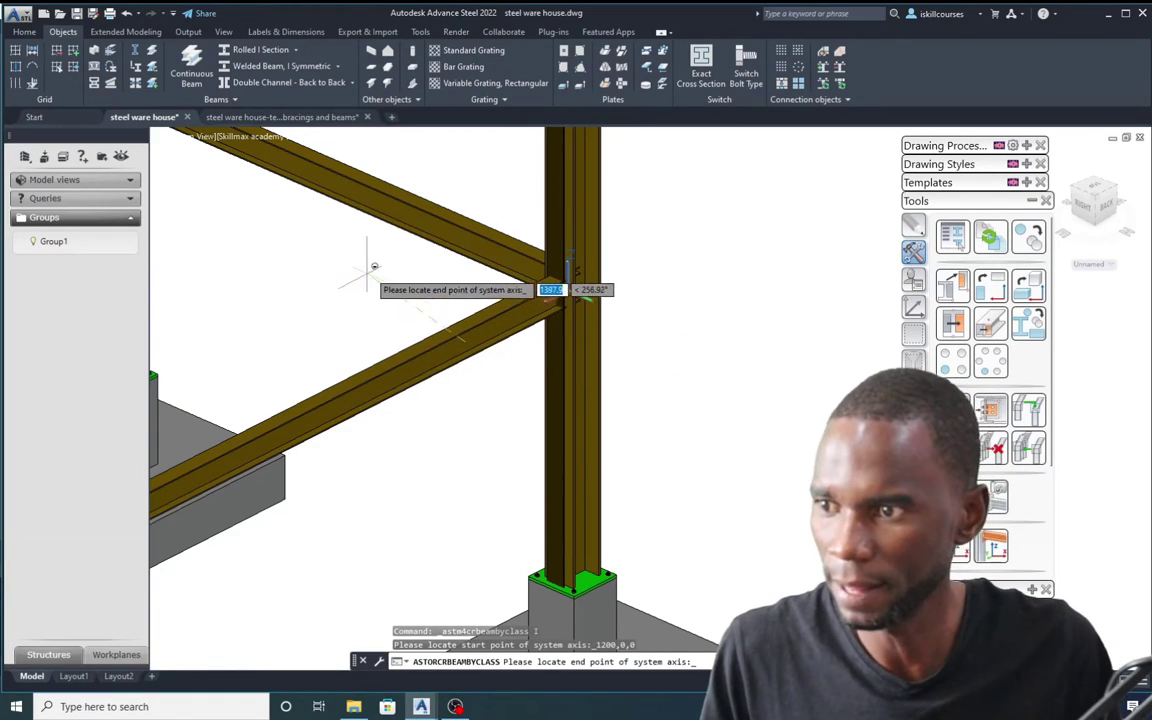
# - End the beam perpendicular to the adjacent cross beam using the Perpendicular snap with Ortho on
pyautogui.scroll(-3, 590, 295)
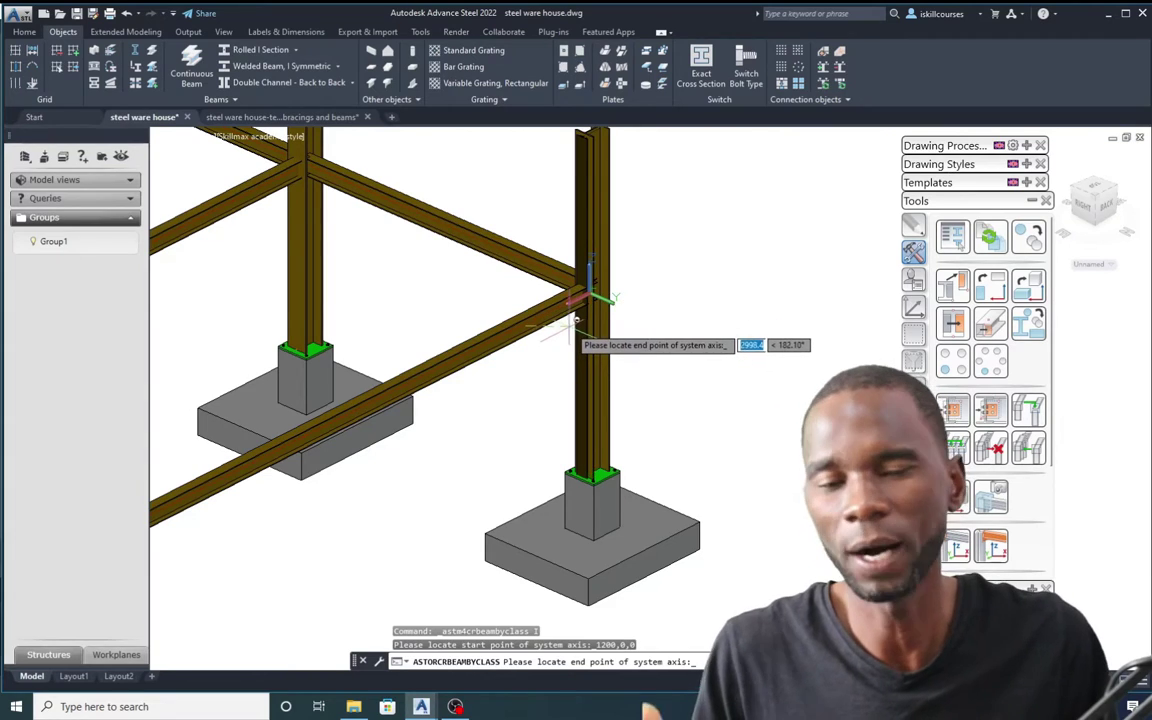
pyautogui.scroll(-2, 597, 293)
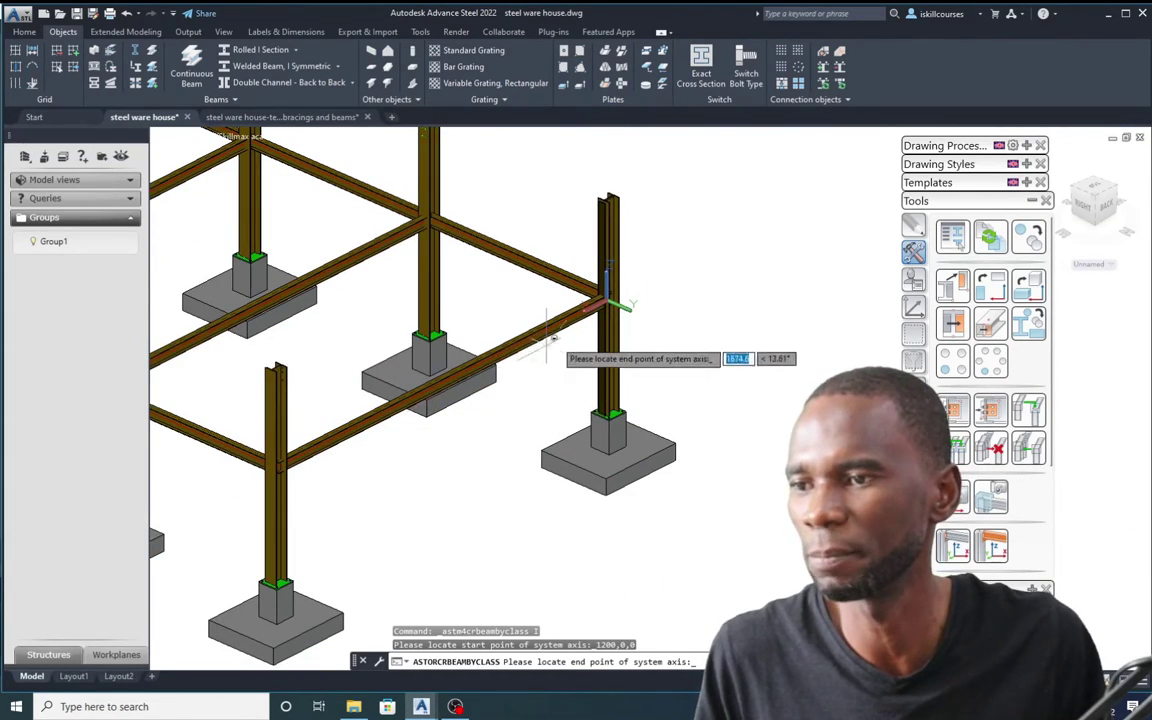
pyautogui.scroll(3, 405, 238)
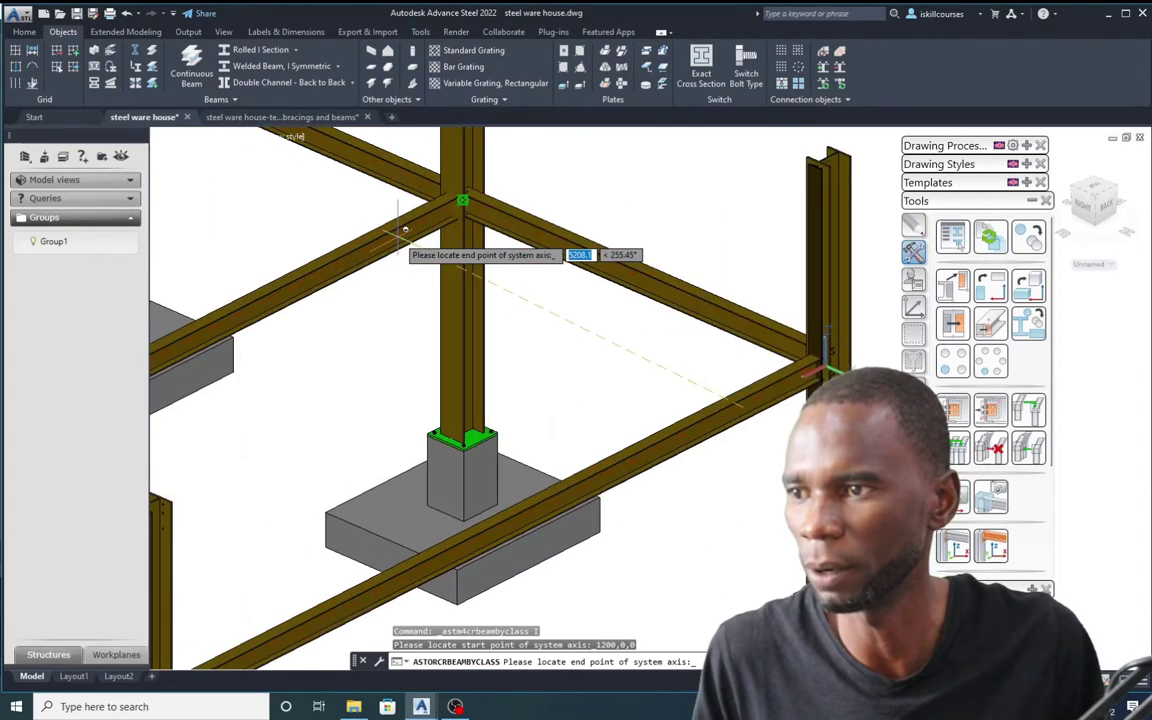
pyautogui.scroll(2, 401, 234)
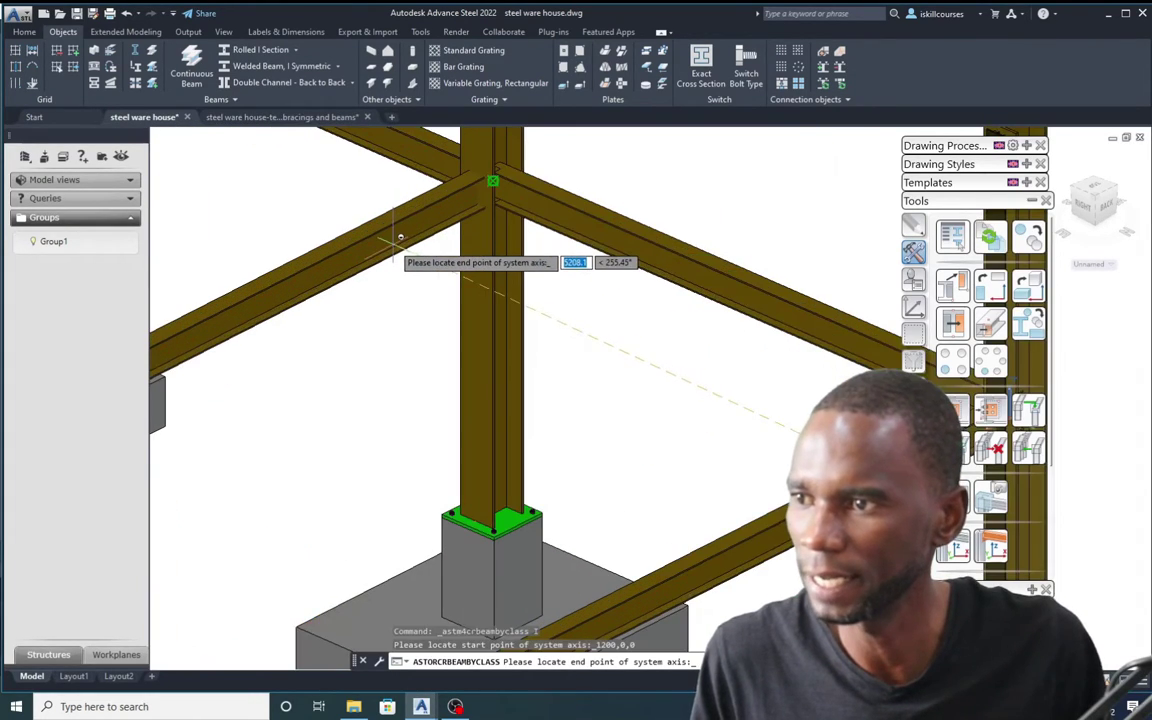
pyautogui.scroll(-2, 352, 235)
pyautogui.scroll(2, 400, 232)
pyautogui.scroll(-2, 330, 235)
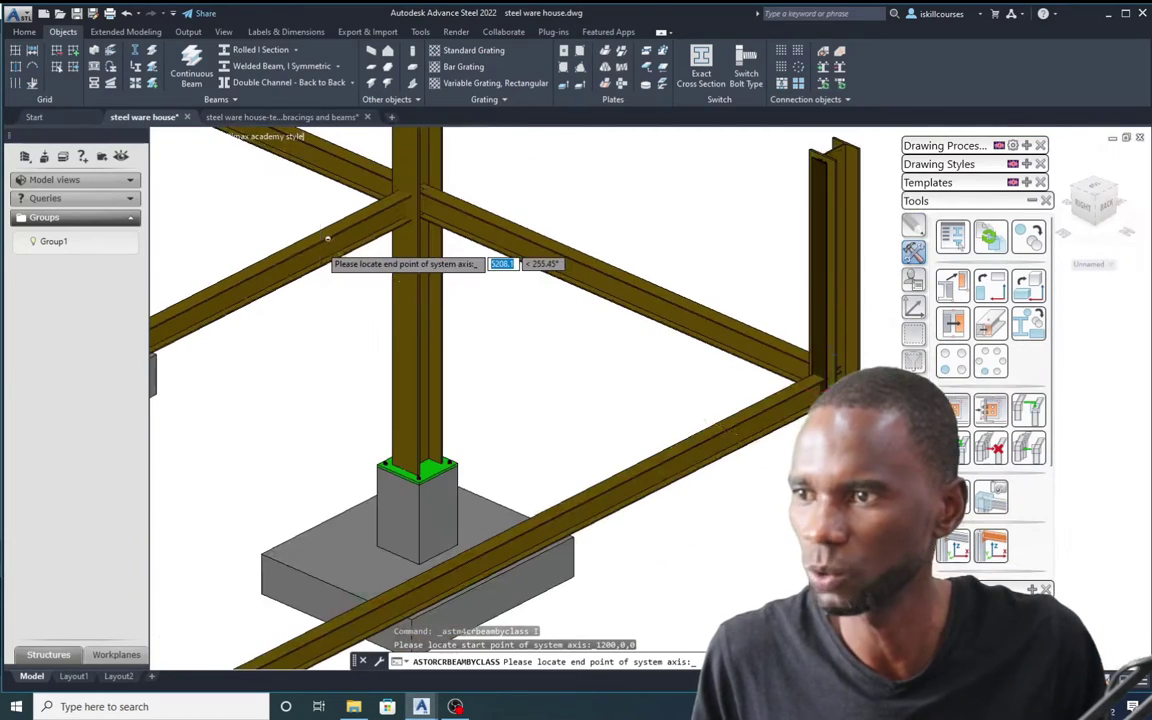
pyautogui.scroll(2, 326, 238)
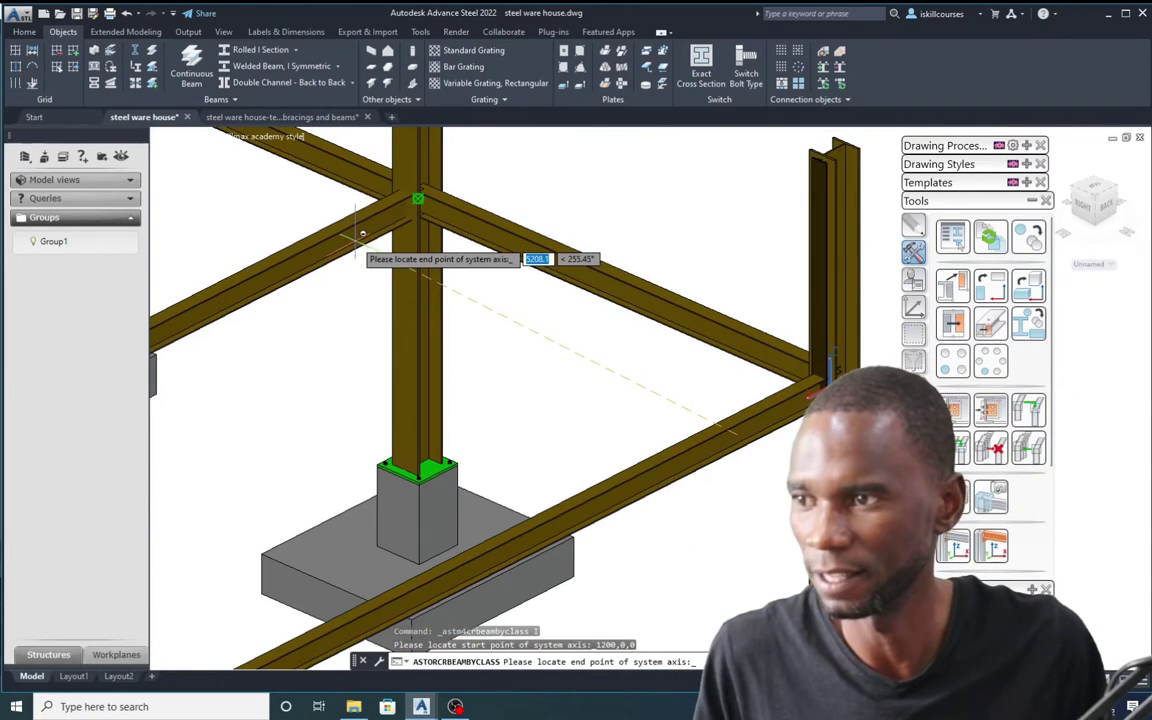
pyautogui.keyDown('shift'); pyautogui.rightClick(357, 240); pyautogui.keyUp('shift')
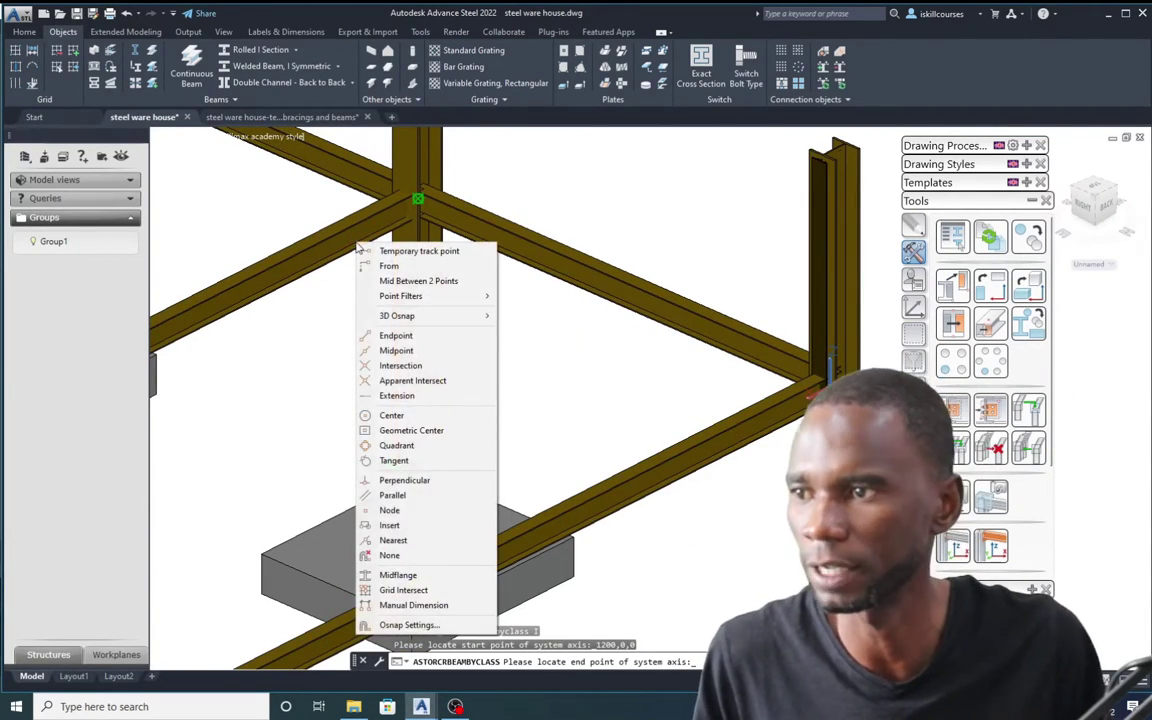
pyautogui.click(401, 480)
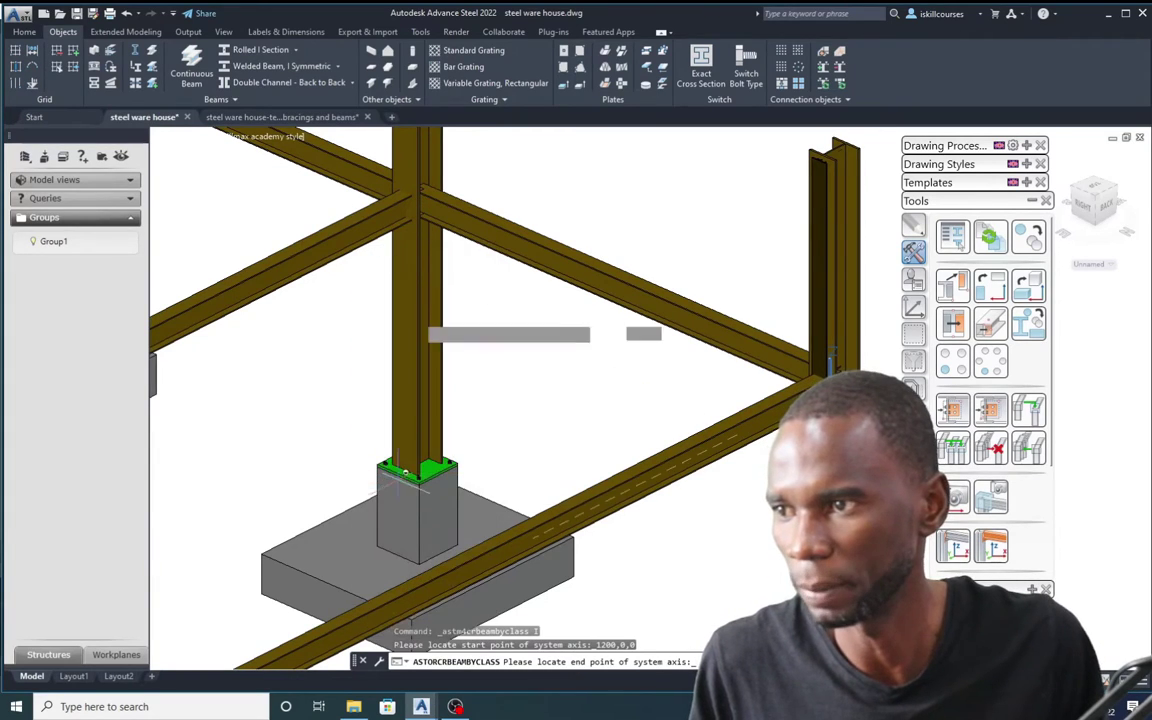
pyautogui.press('F8')
pyautogui.scroll(3, 340, 230)
pyautogui.scroll(2, 279, 265)
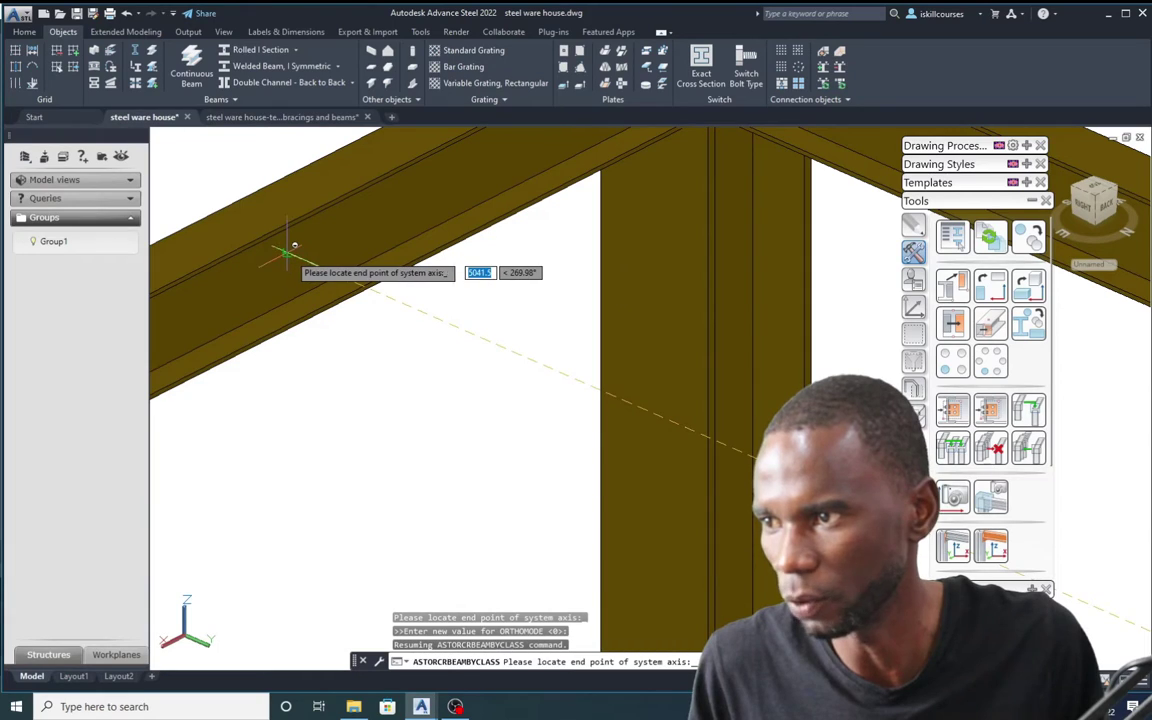
pyautogui.scroll(-3, 293, 246)
pyautogui.click(296, 250)
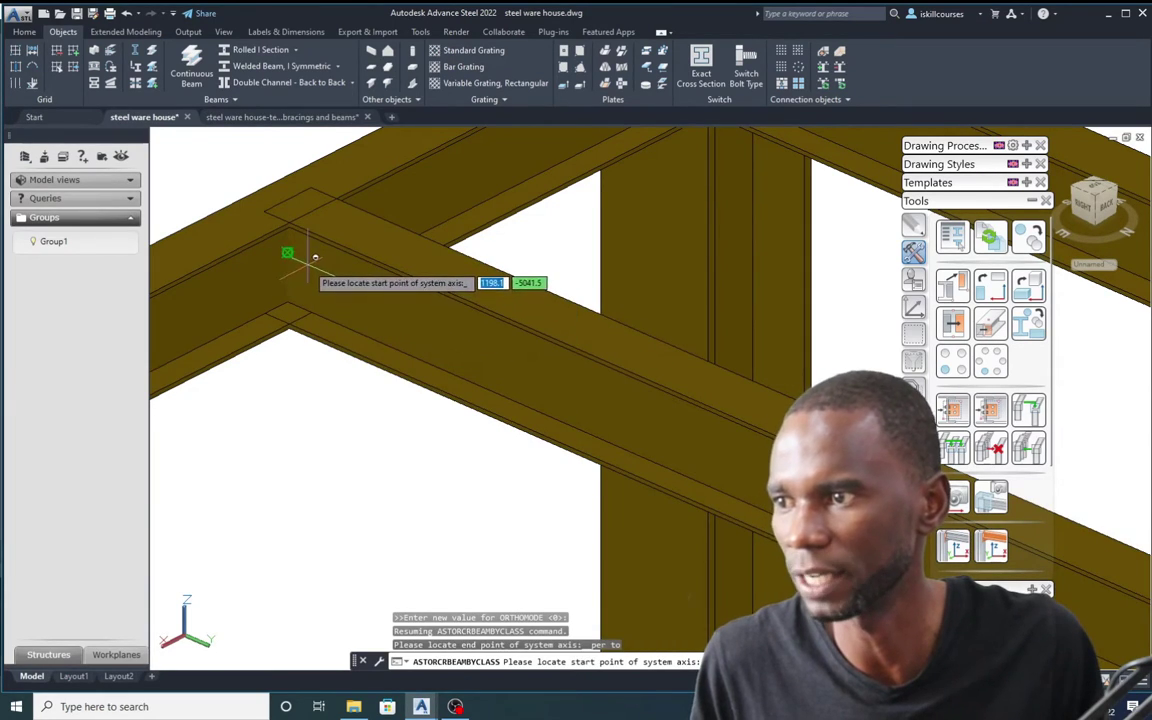
# - Finish placing beams and close the new secondary beam's properties dialog with its UB254x146x37 section kept
pyautogui.scroll(2, 290, 252)
pyautogui.scroll(-4, 425, 290)
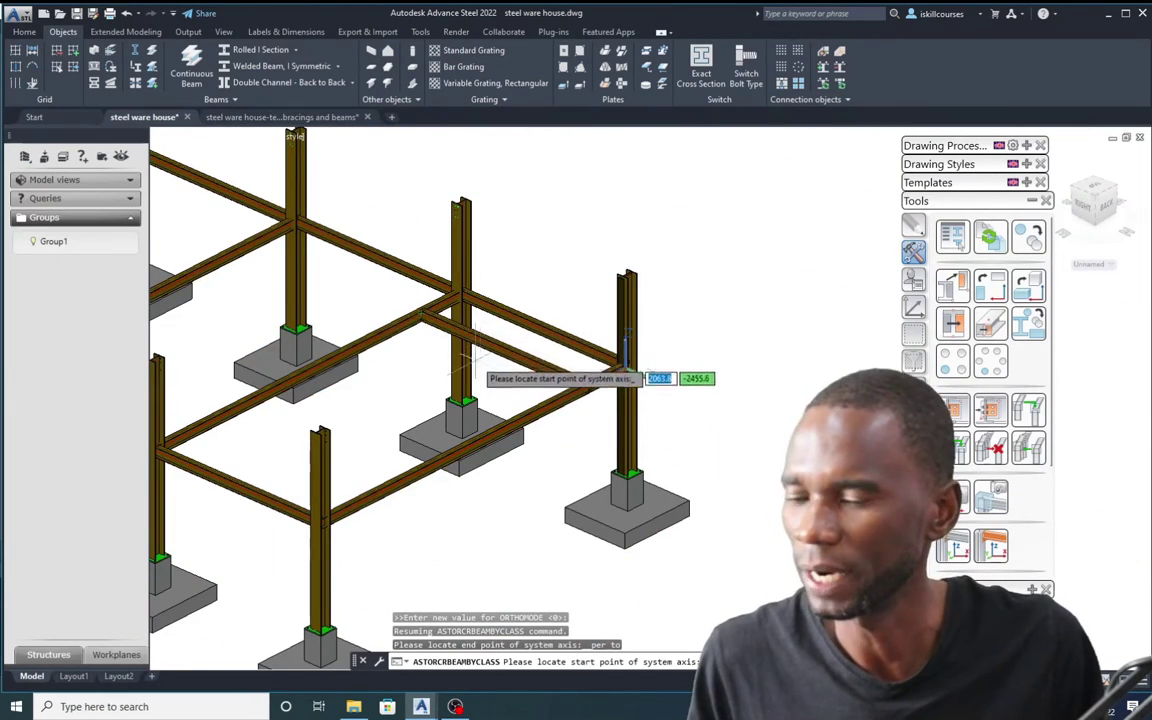
pyautogui.scroll(3, 465, 340)
pyautogui.scroll(-4, 465, 340)
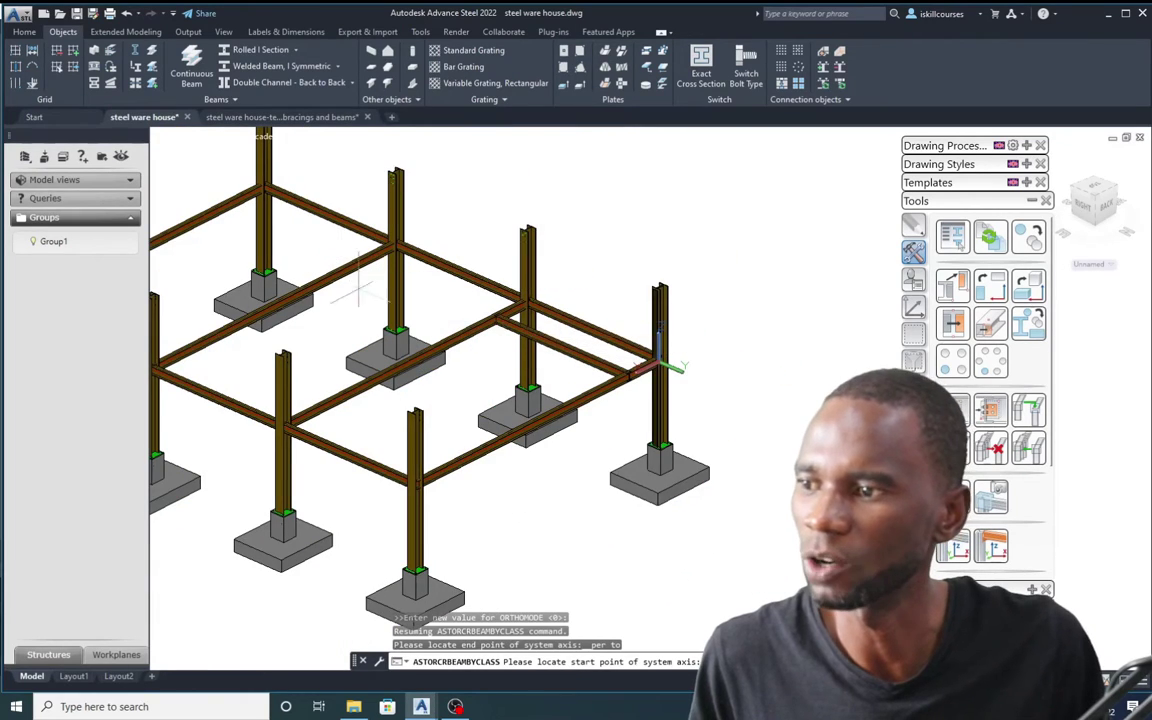
pyautogui.scroll(2, 474, 353)
pyautogui.scroll(-3, 550, 333)
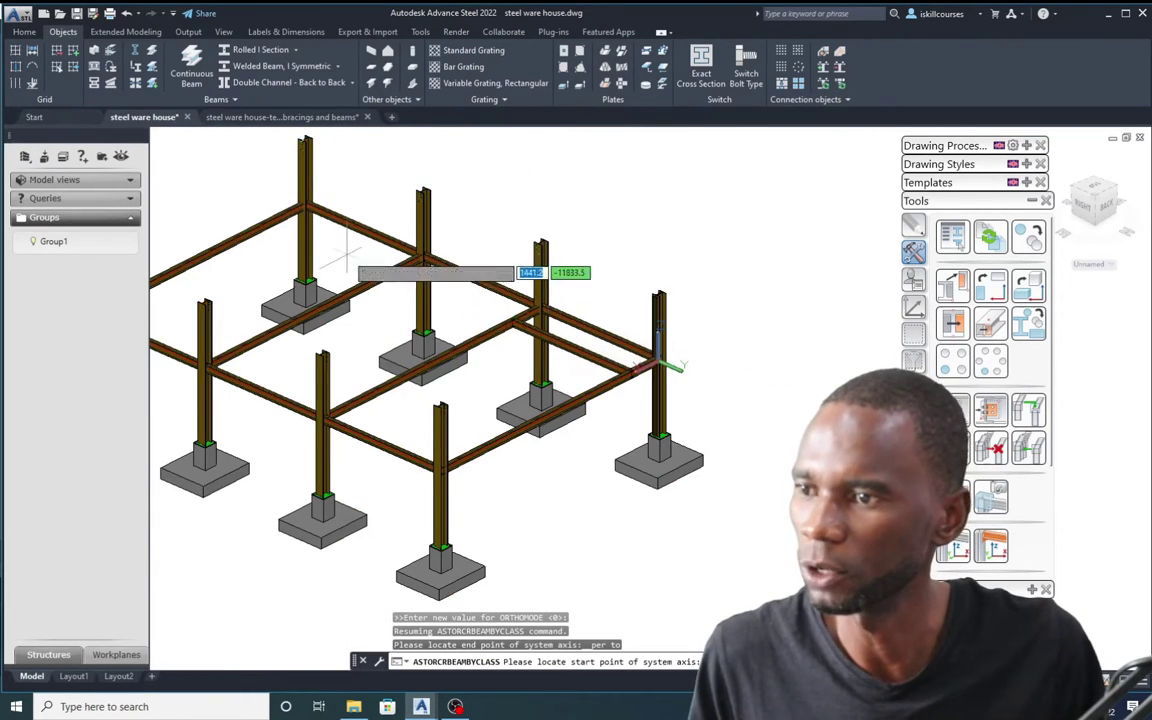
pyautogui.scroll(2, 263, 213)
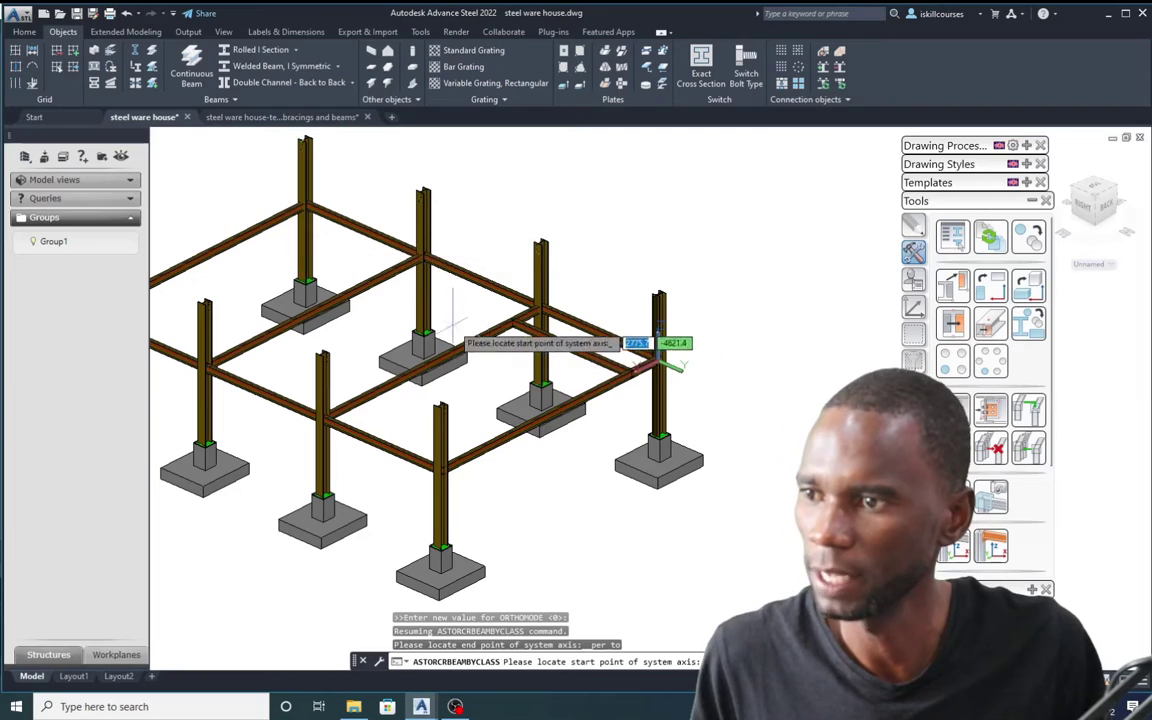
pyautogui.scroll(2, 518, 345)
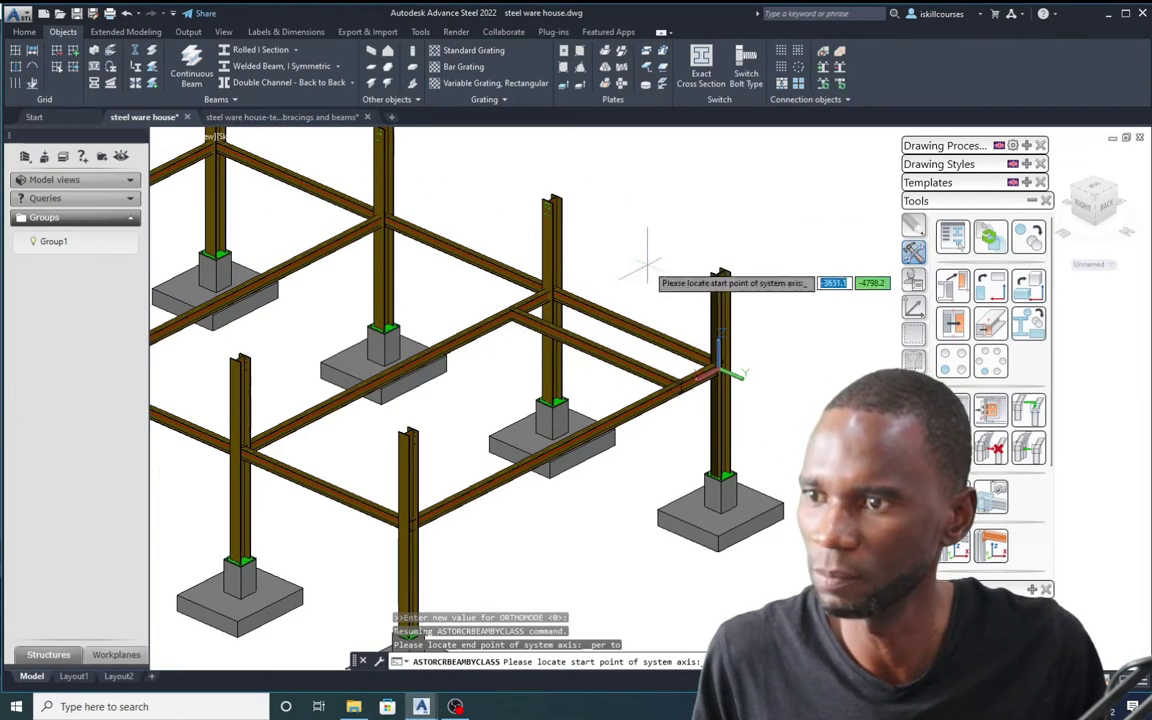
pyautogui.scroll(2, 560, 308)
pyautogui.scroll(-3, 688, 198)
pyautogui.press('Return')
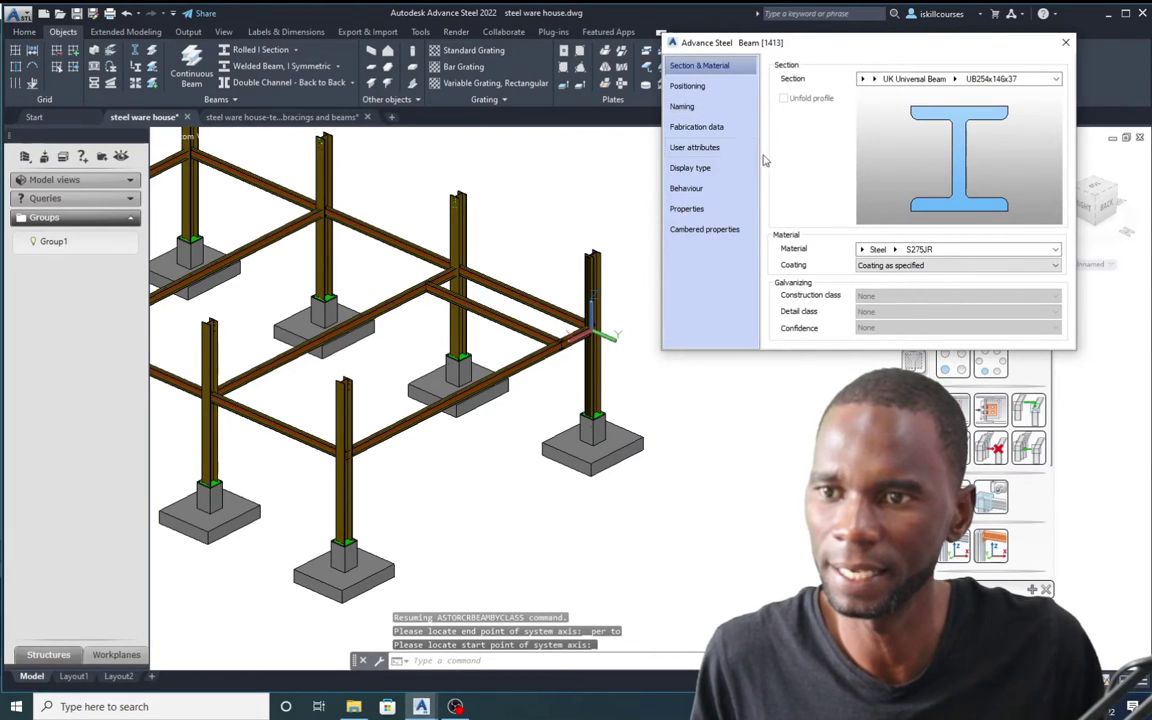
pyautogui.click(1065, 43)
# - Start a Continuous Beam at the inner end of the existing secondary beam, on the adjacent cross beam
pyautogui.scroll(2, 458, 319)
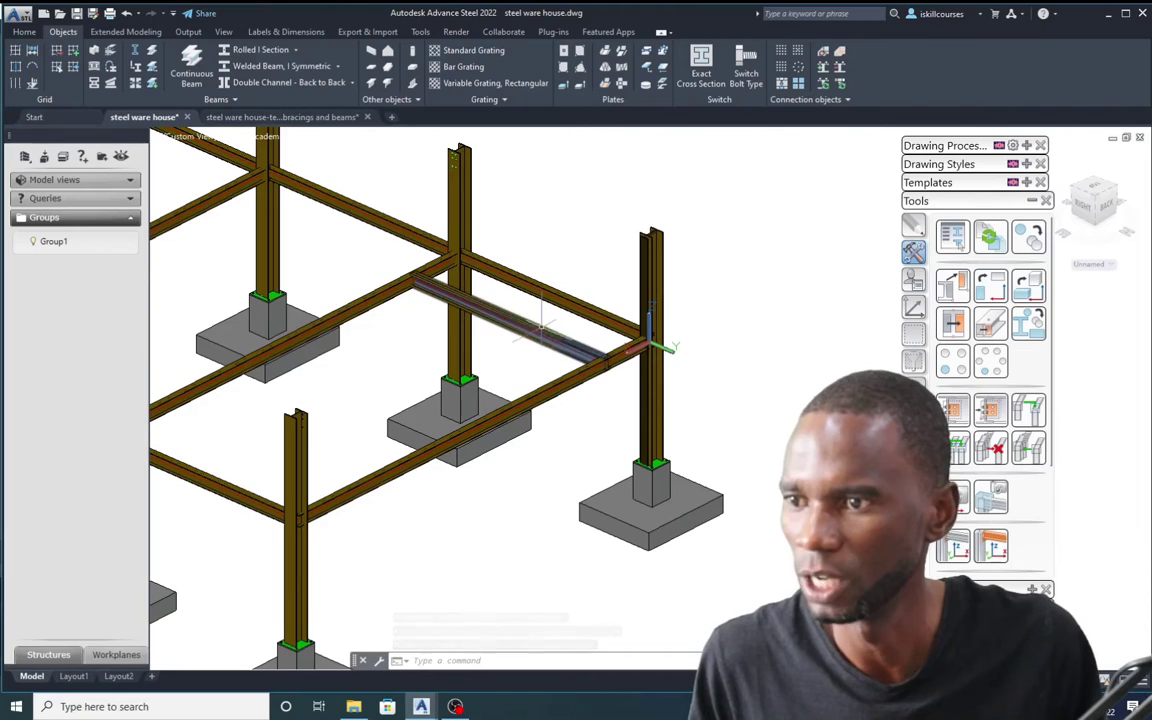
pyautogui.click(191, 68)
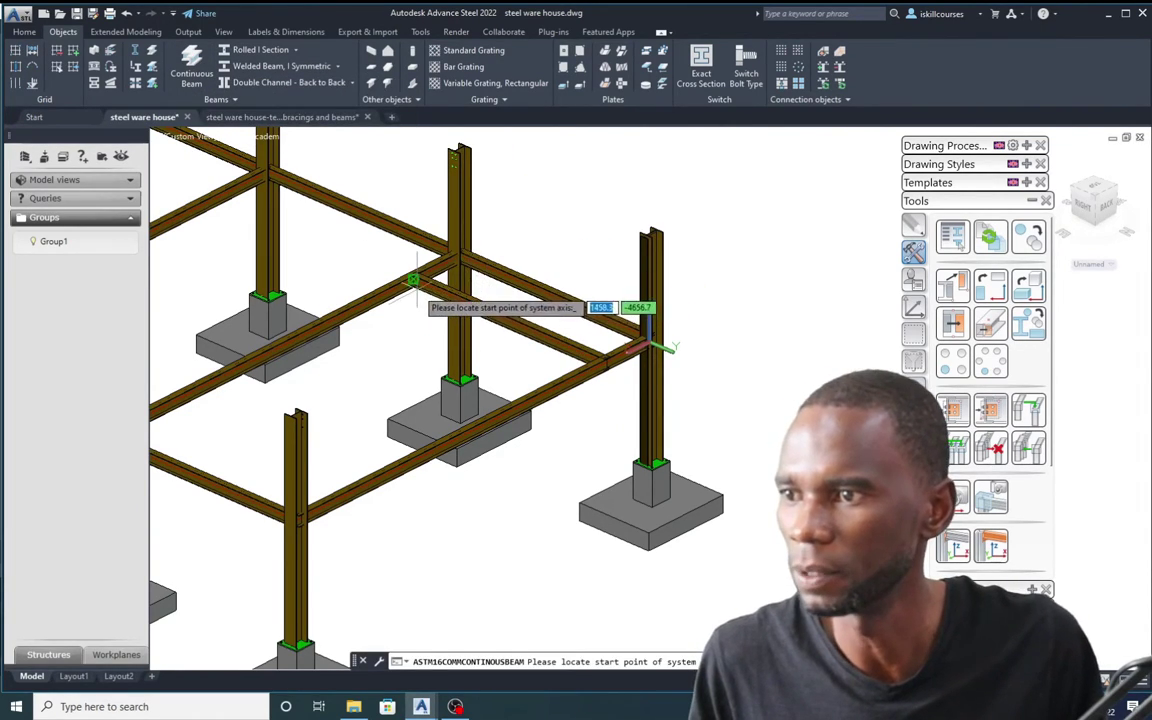
pyautogui.scroll(3, 424, 296)
pyautogui.click(405, 256)
pyautogui.scroll(-5, 405, 256)
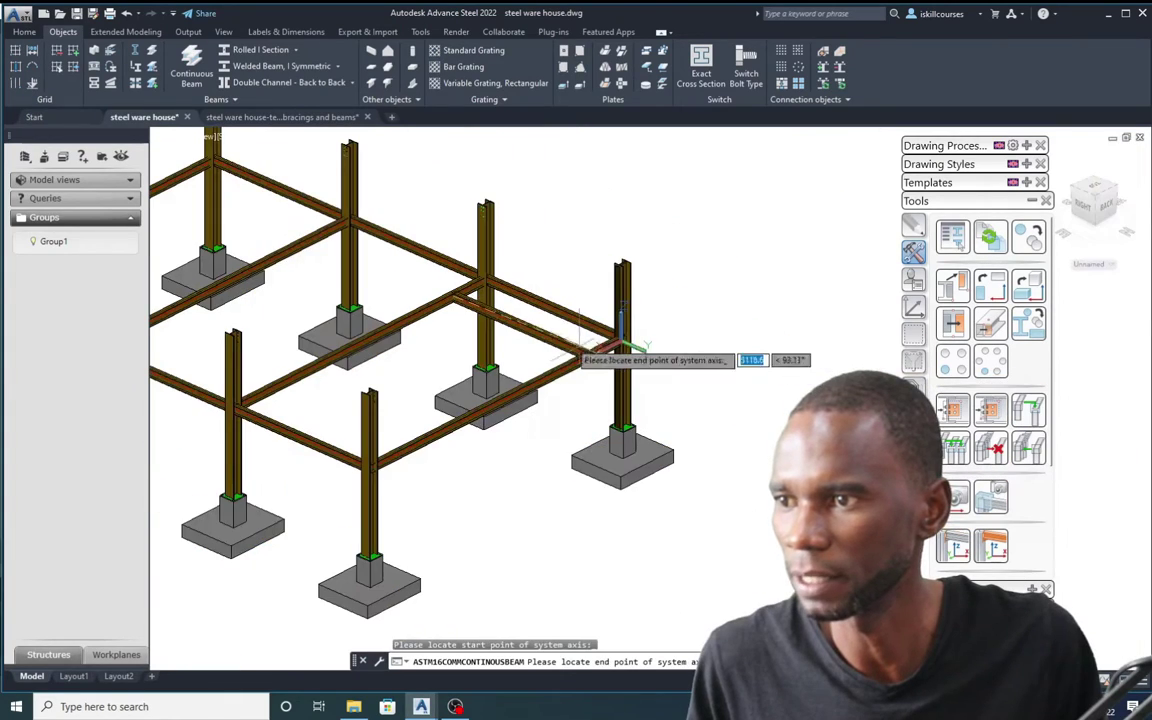
# - End the middle-bay beam perpendicular to the next cross beam using the Perpendicular snap with Ortho on
pyautogui.scroll(5, 492, 462)
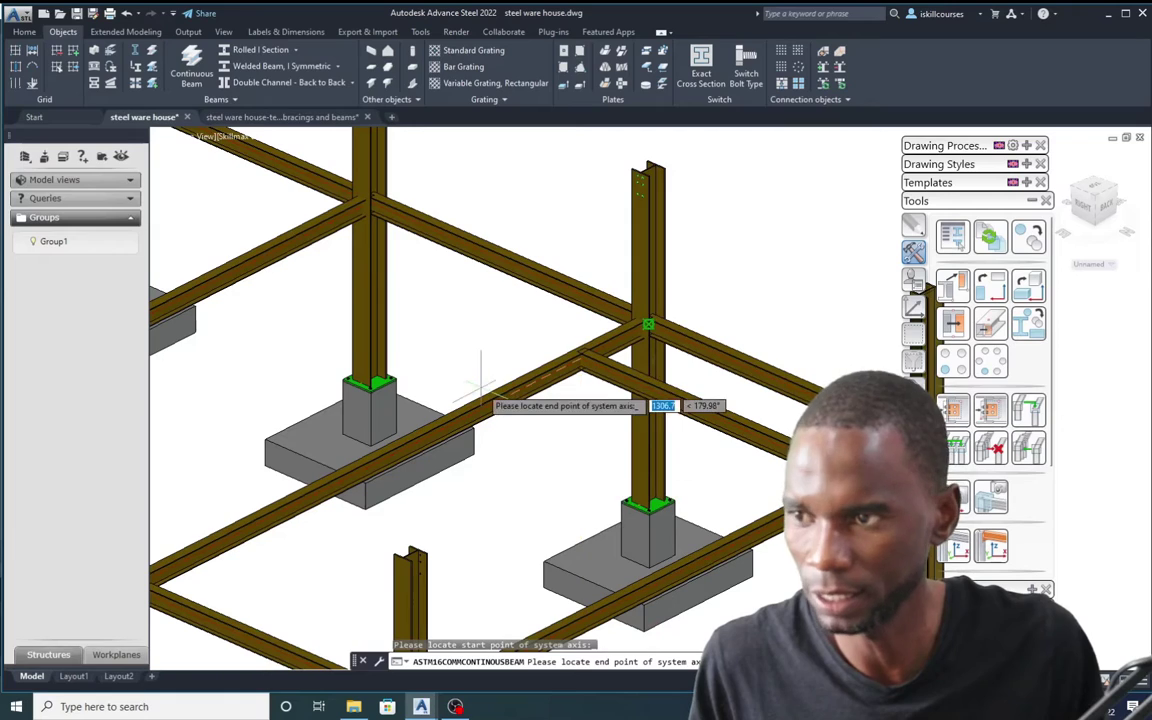
pyautogui.scroll(5, 318, 232)
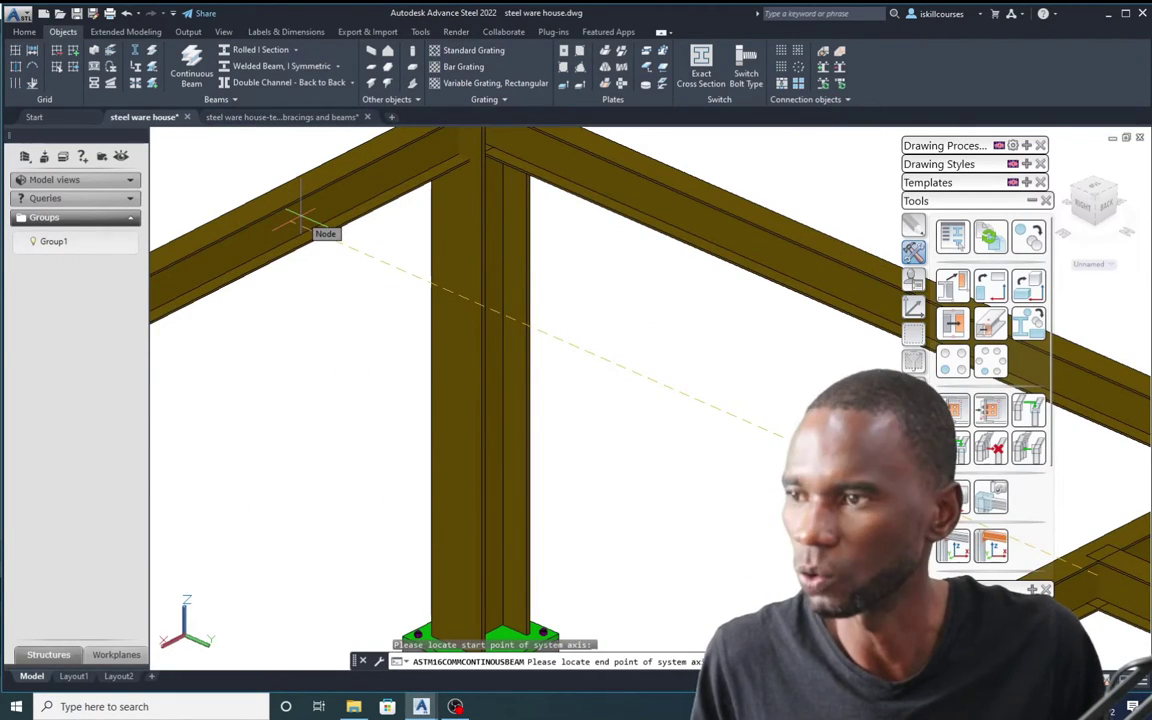
pyautogui.keyDown('shift'); pyautogui.rightClick(305, 220); pyautogui.keyUp('shift')
pyautogui.click(385, 452)
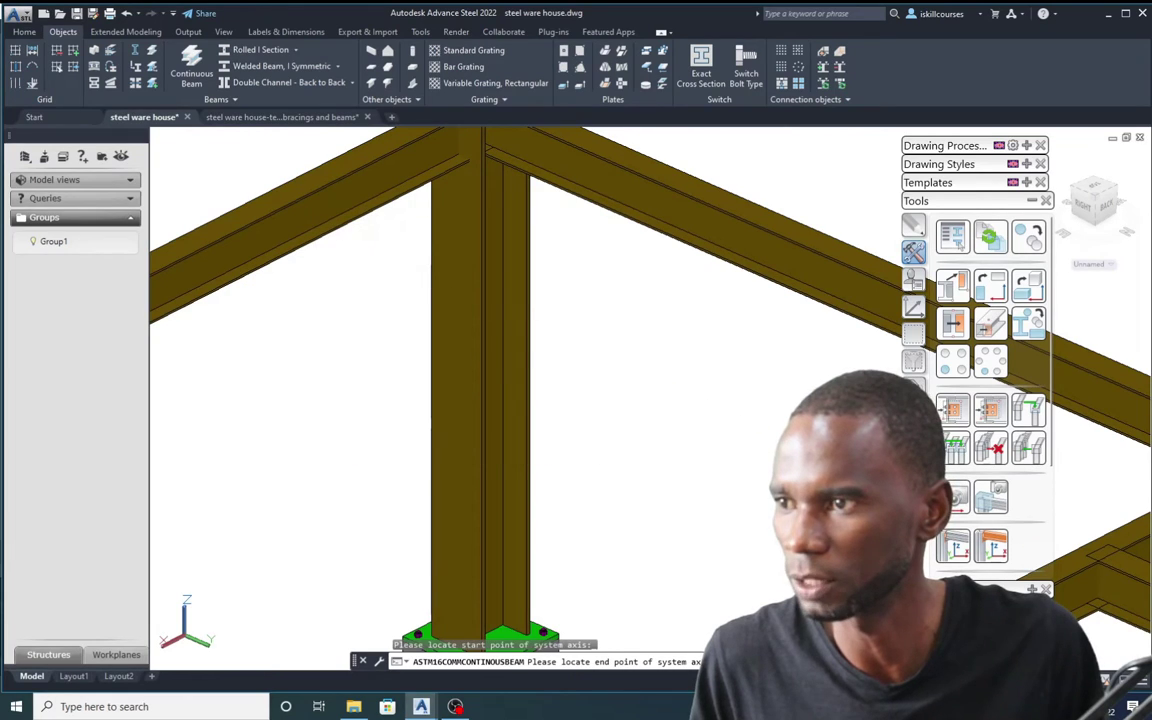
pyautogui.press('F8')
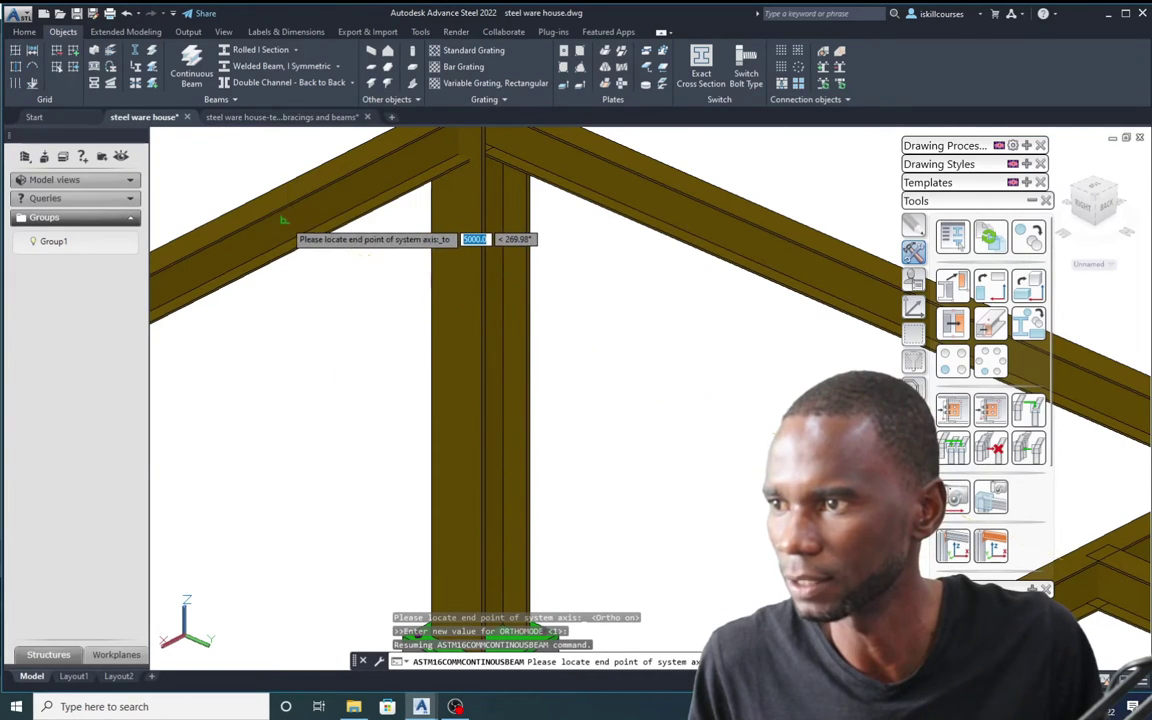
# - Continue the beam through the last bay, end it perpendicular to the far end cross beam, and finish the command
pyautogui.scroll(-6, 283, 220)
pyautogui.scroll(2, 338, 258)
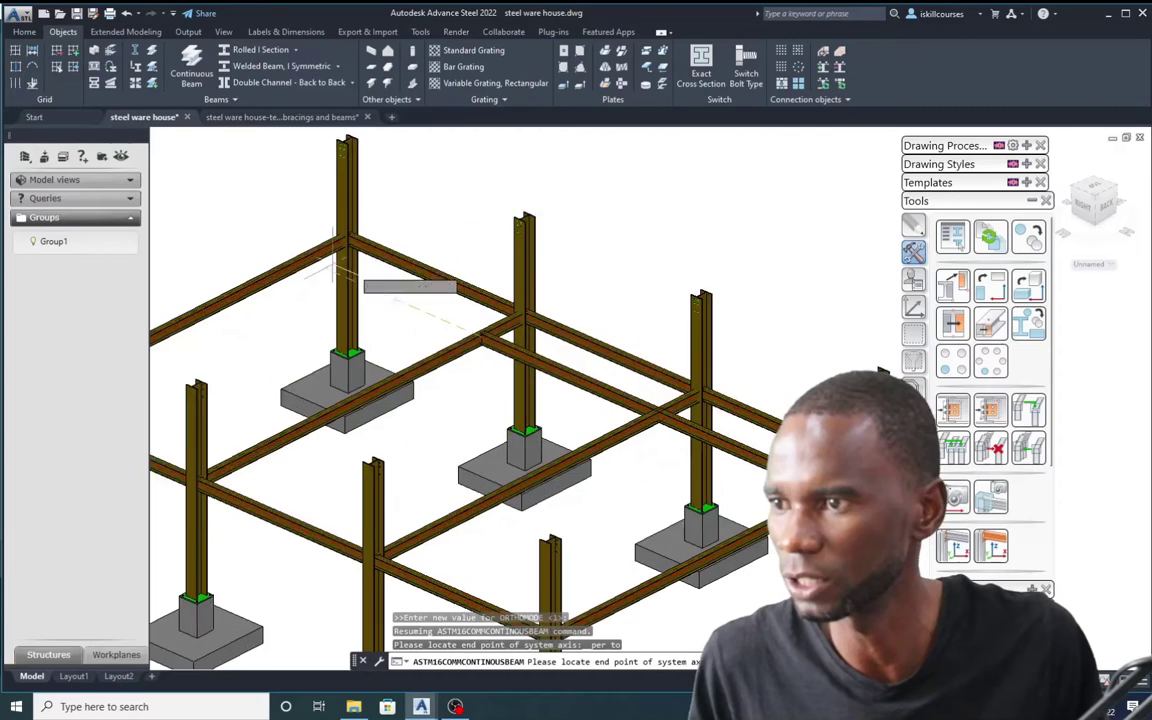
pyautogui.scroll(3, 338, 258)
pyautogui.scroll(2, 290, 262)
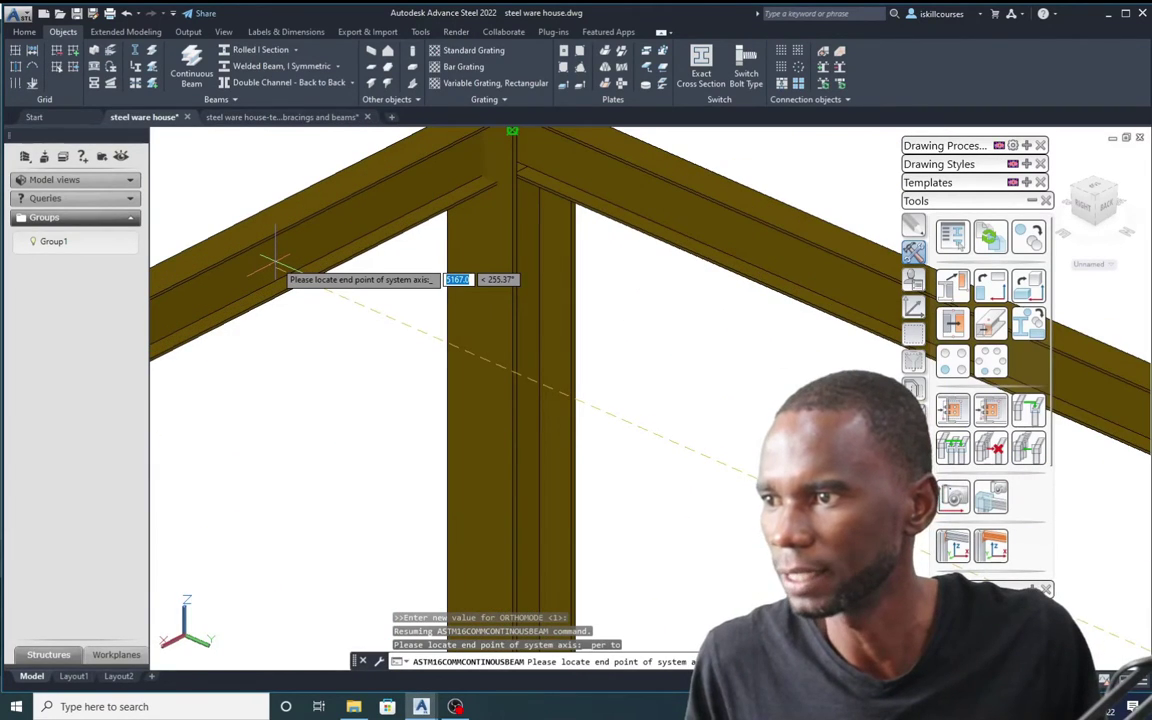
pyautogui.keyDown('shift'); pyautogui.rightClick(275, 264); pyautogui.keyUp('shift')
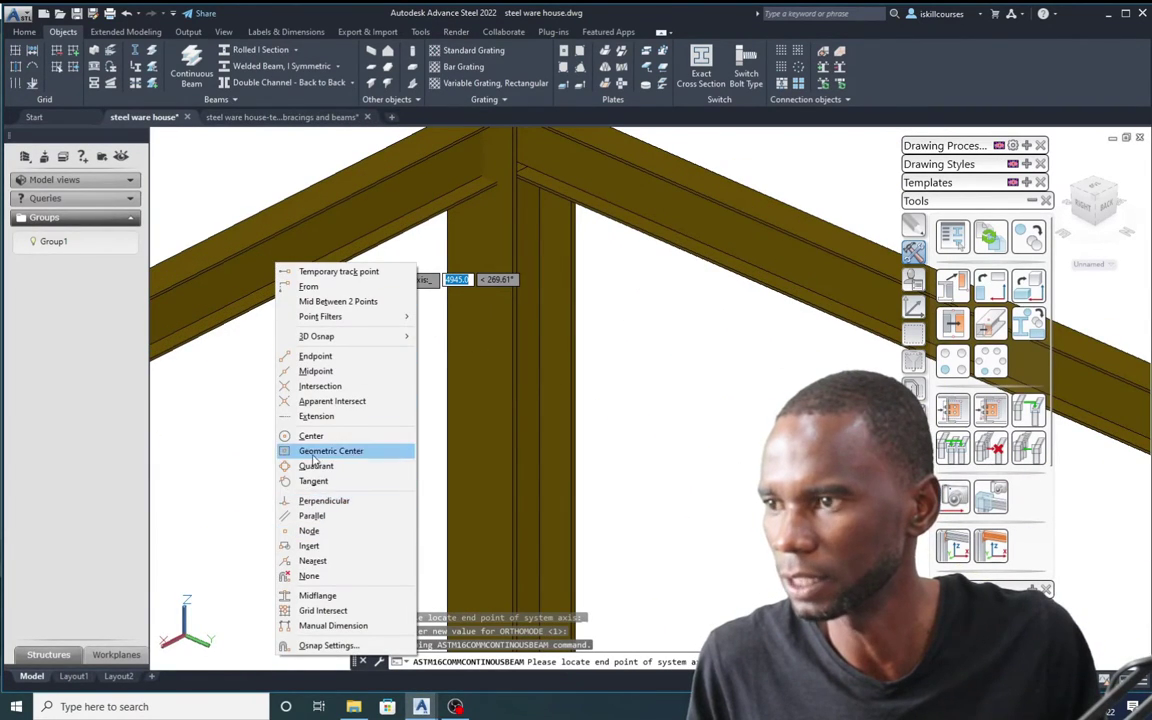
pyautogui.click(322, 500)
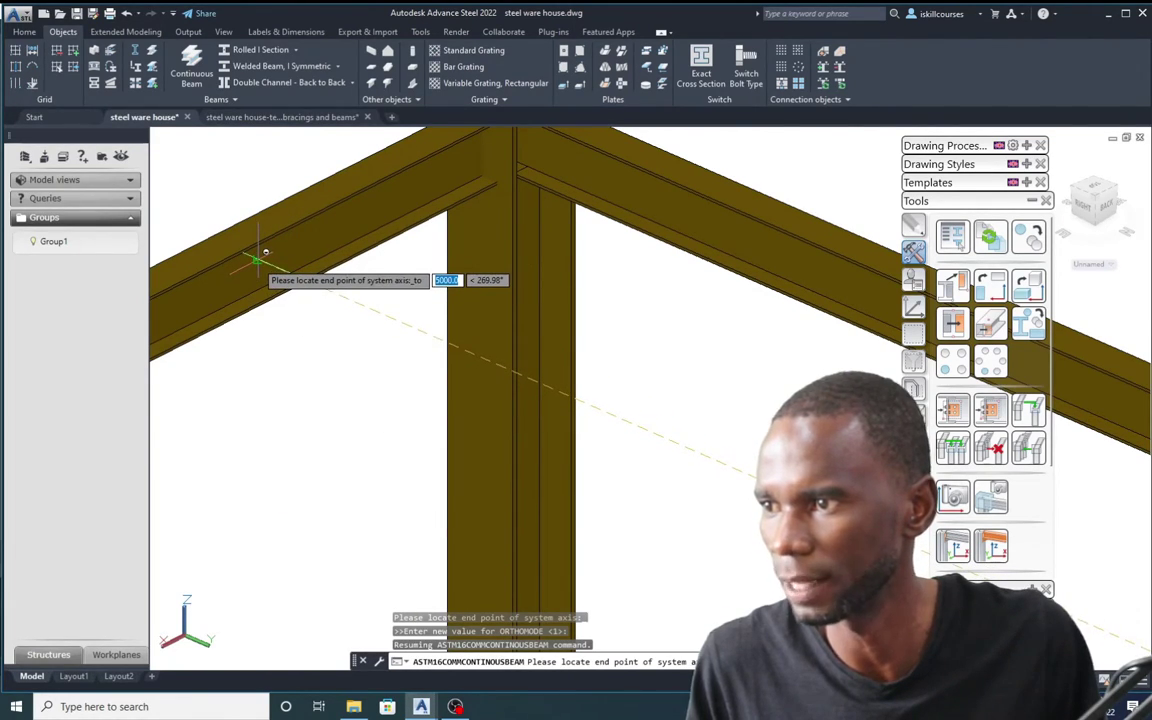
pyautogui.scroll(-6, 258, 260)
pyautogui.click(592, 246)
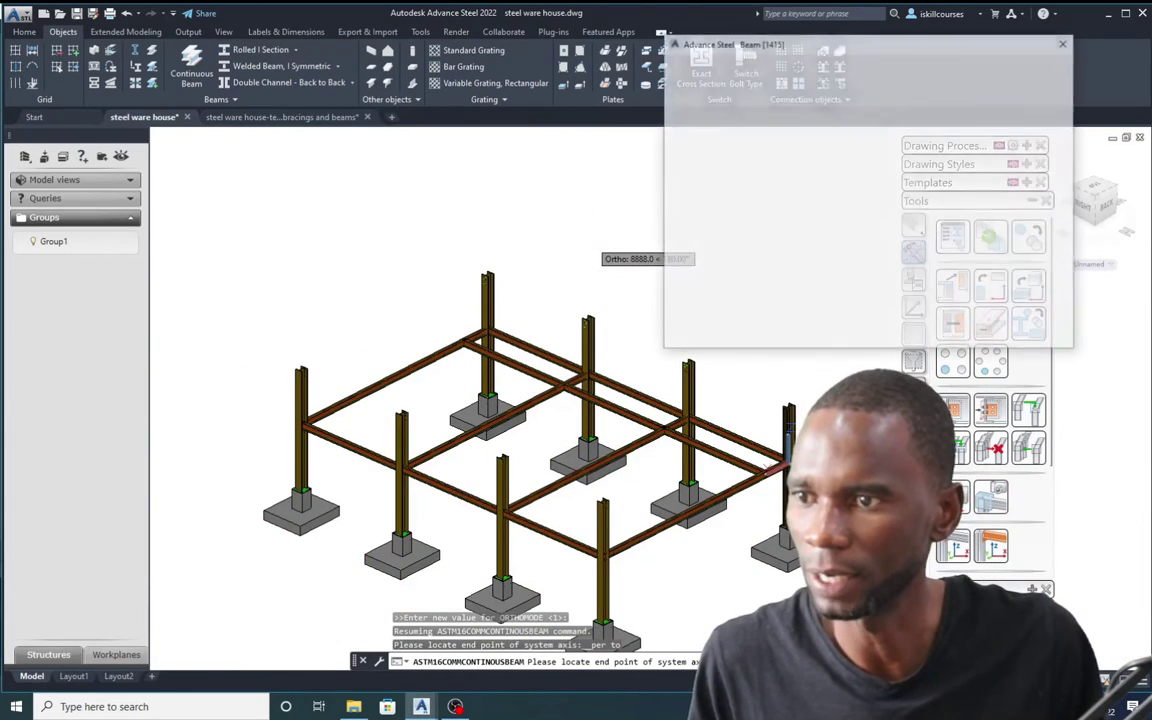
# - Set the new beam's model role to Beam and close its properties with the UB254x146x37 section kept
pyautogui.moveTo(824, 42); pyautogui.dragTo(417, 68)
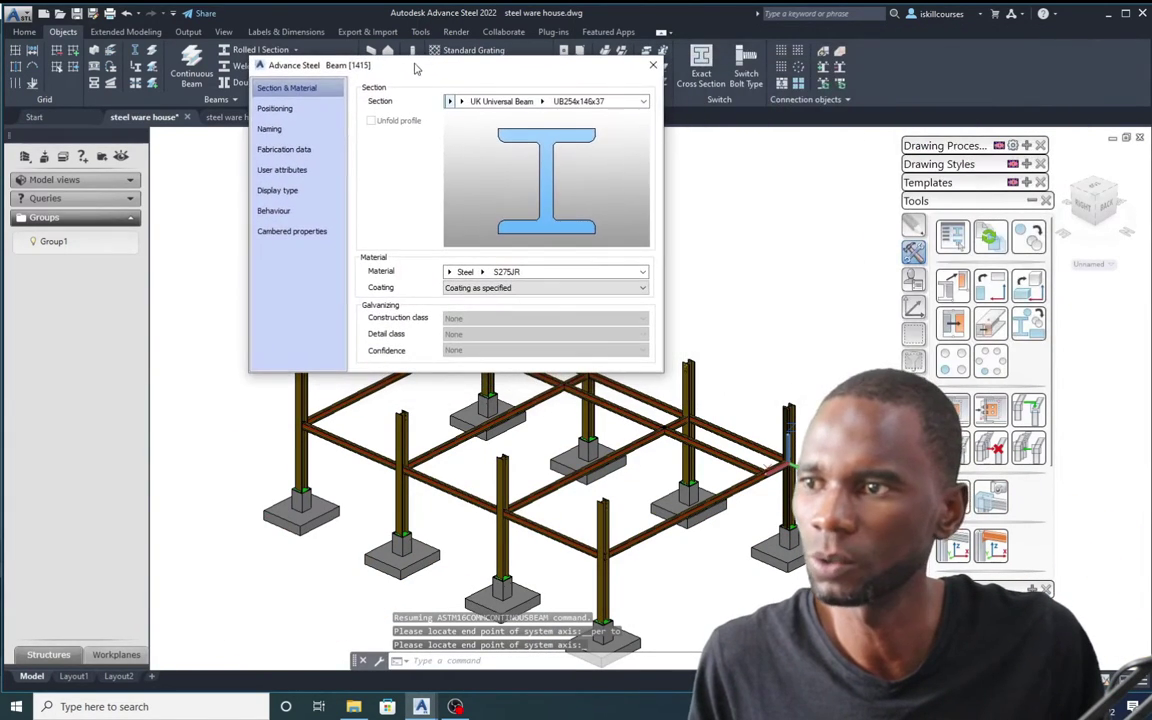
pyautogui.click(276, 110)
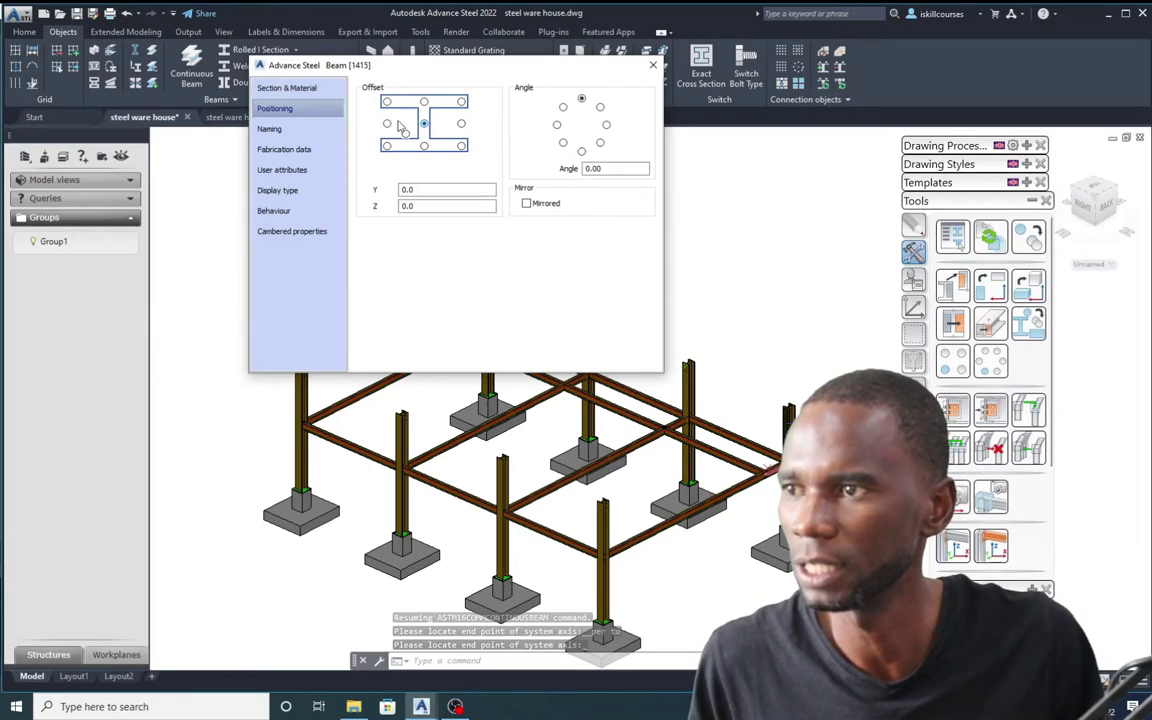
pyautogui.click(272, 129)
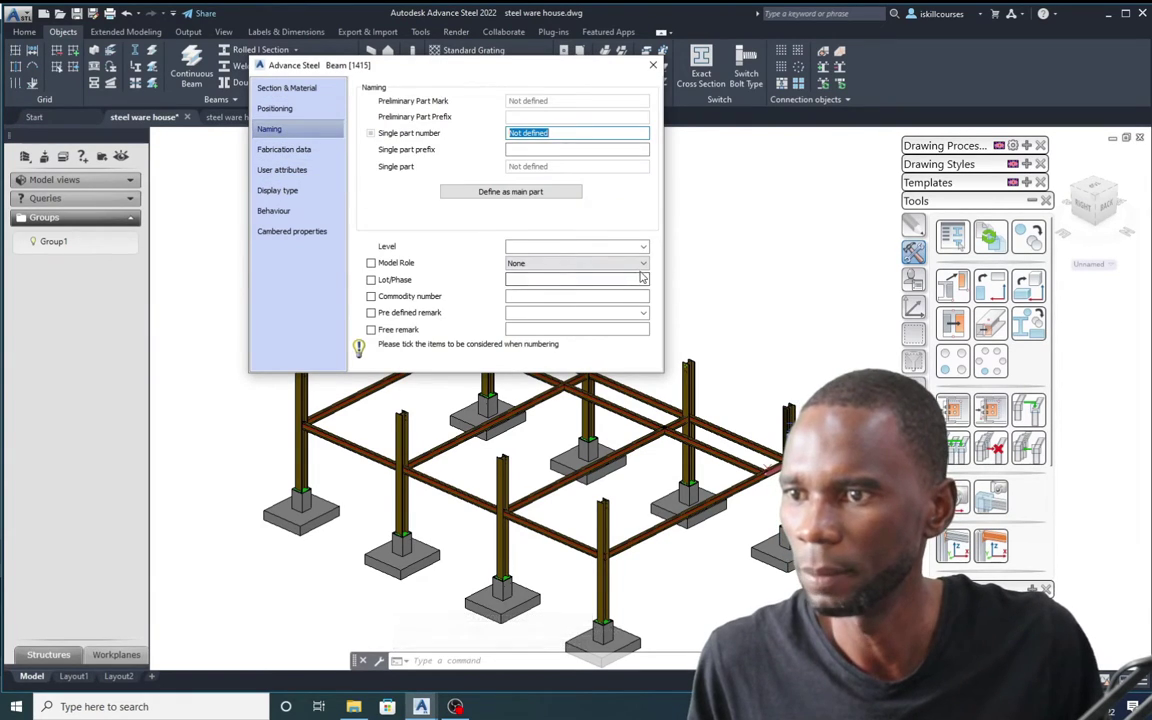
pyautogui.click(643, 264)
pyautogui.press('b')
pyautogui.press('Return')
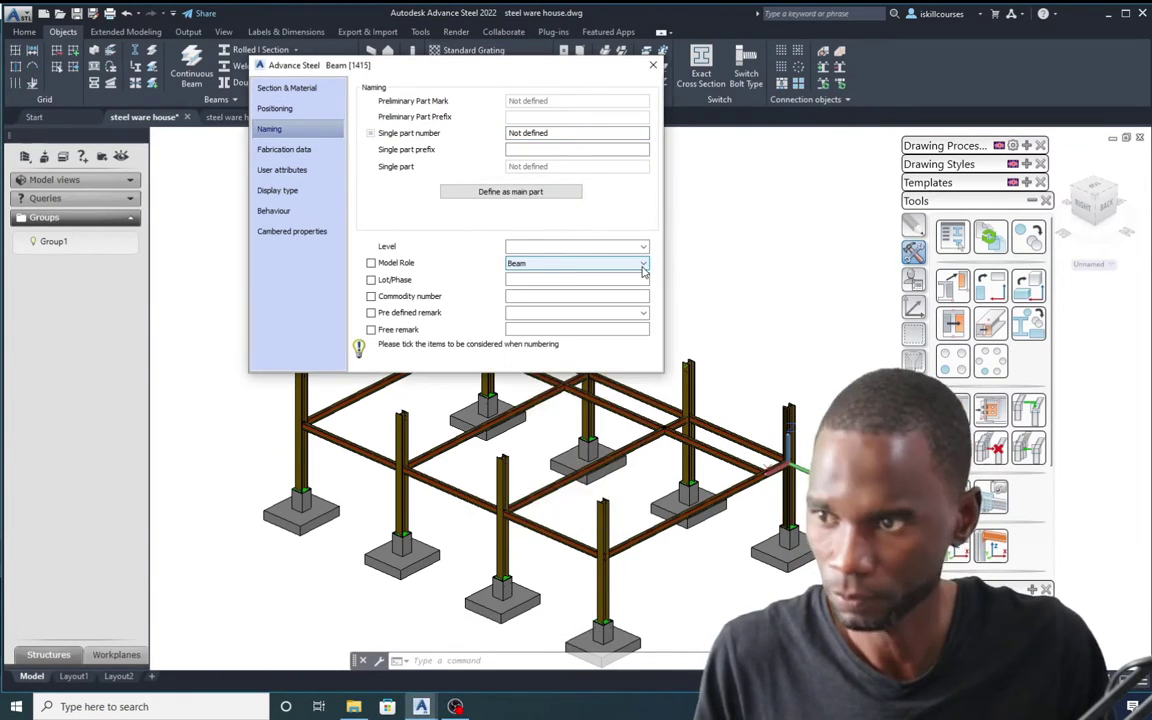
pyautogui.click(281, 89)
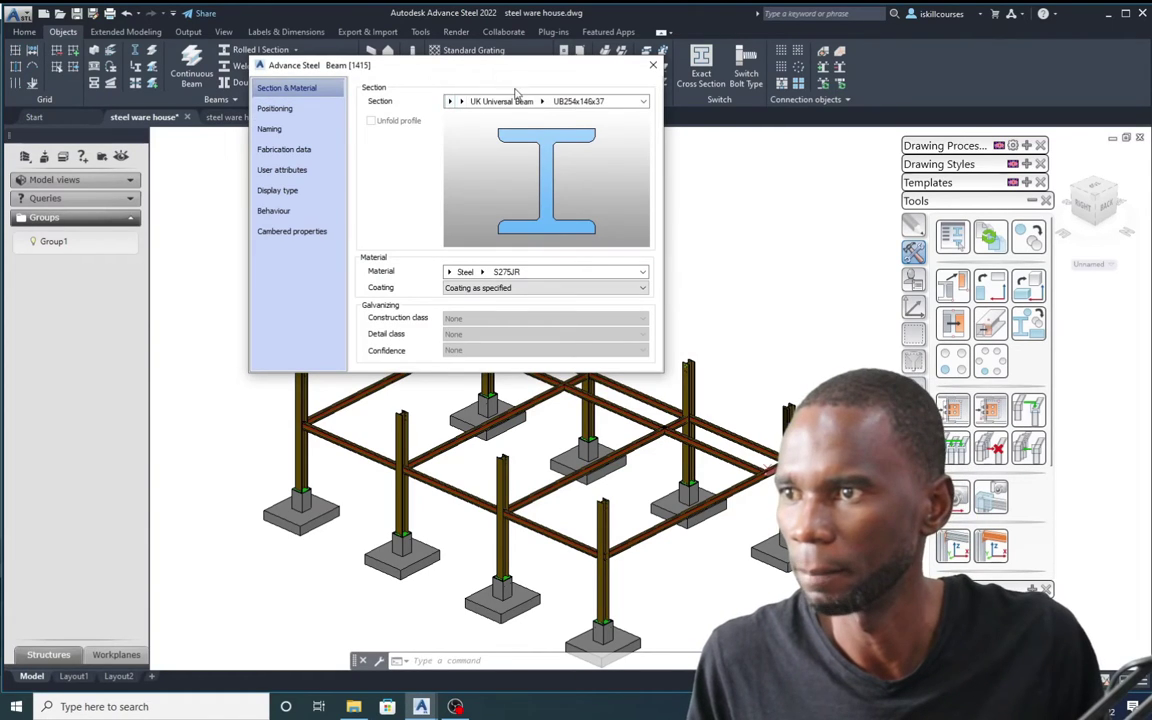
pyautogui.click(648, 66)
# - Examine the line of secondary beams across the three bays of the warehouse frame
pyautogui.scroll(-4, 371, 234)
pyautogui.scroll(3, 507, 301)
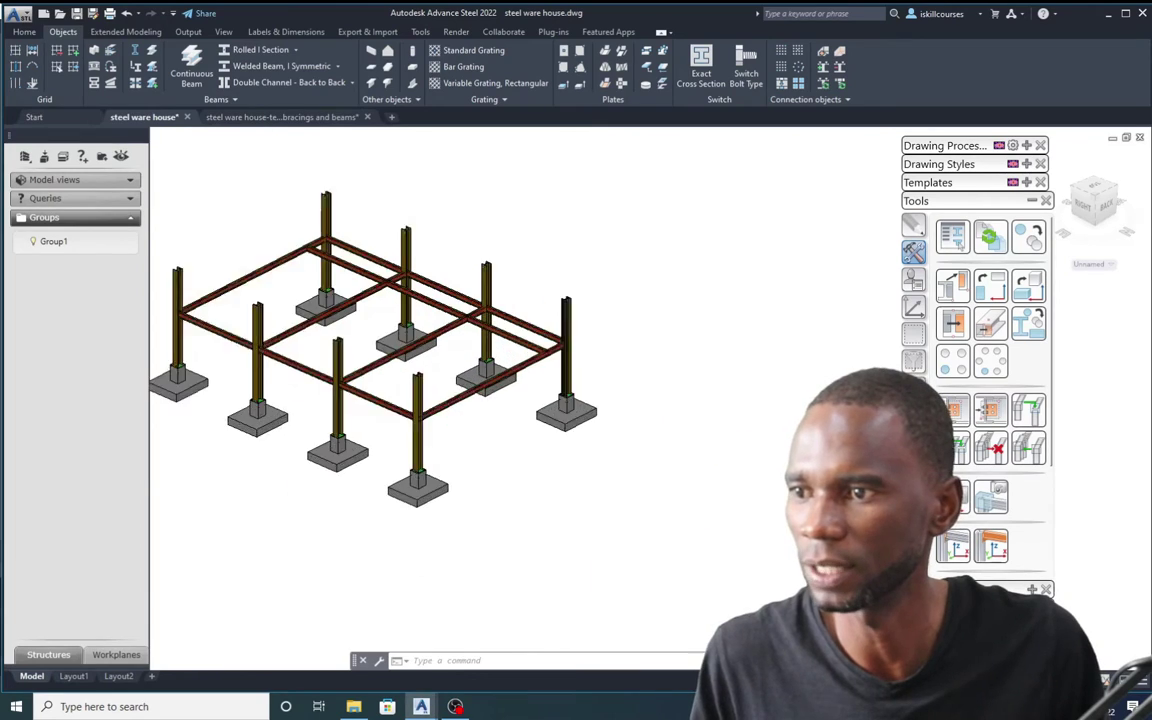
pyautogui.scroll(3, 453, 285)
pyautogui.scroll(-4, 453, 285)
pyautogui.scroll(4, 453, 285)
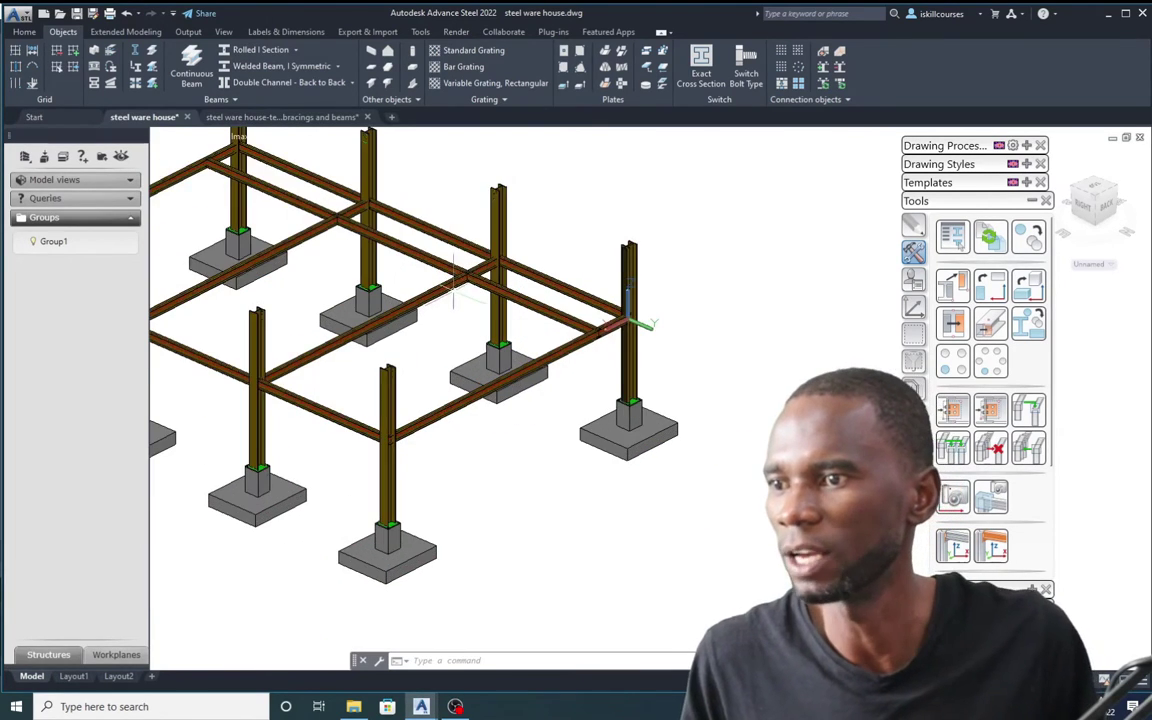
pyautogui.scroll(-2, 369, 333)
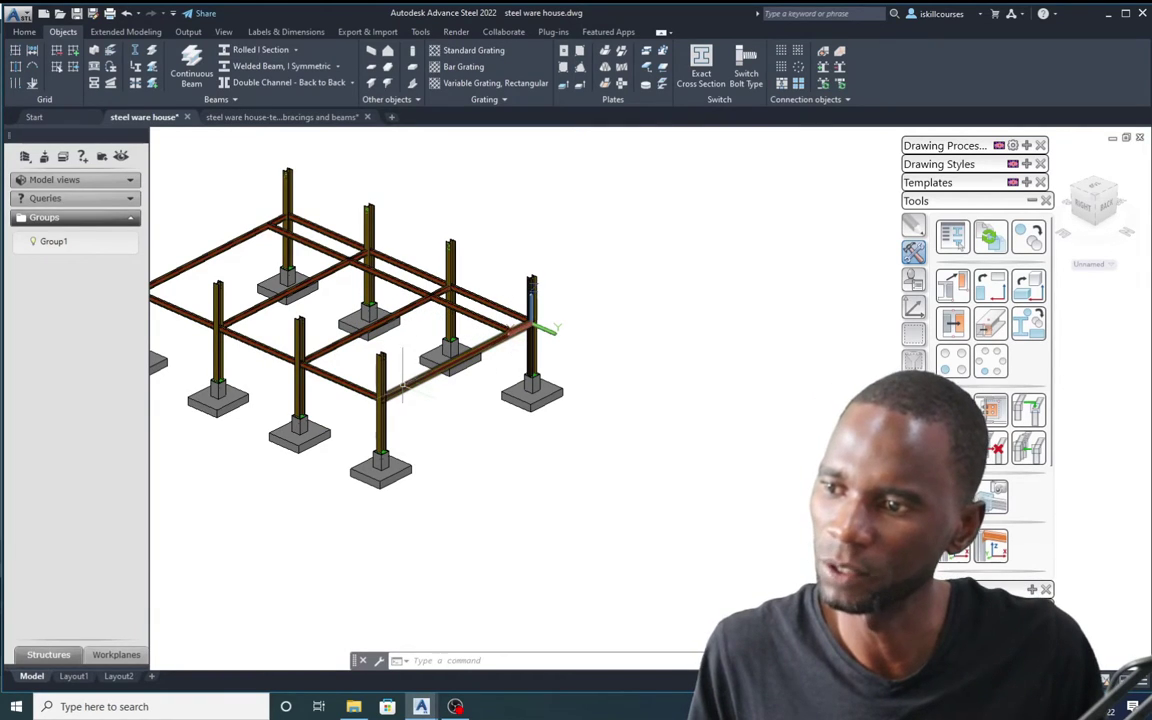
pyautogui.scroll(3, 540, 360)
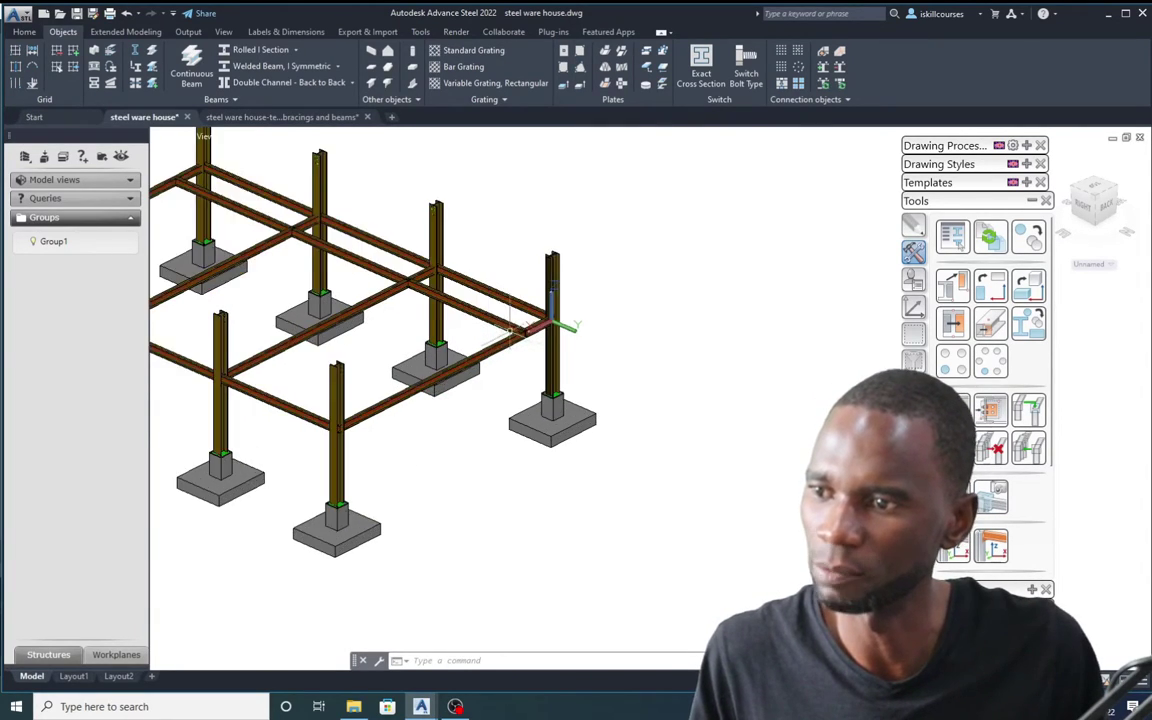
pyautogui.scroll(-2, 534, 380)
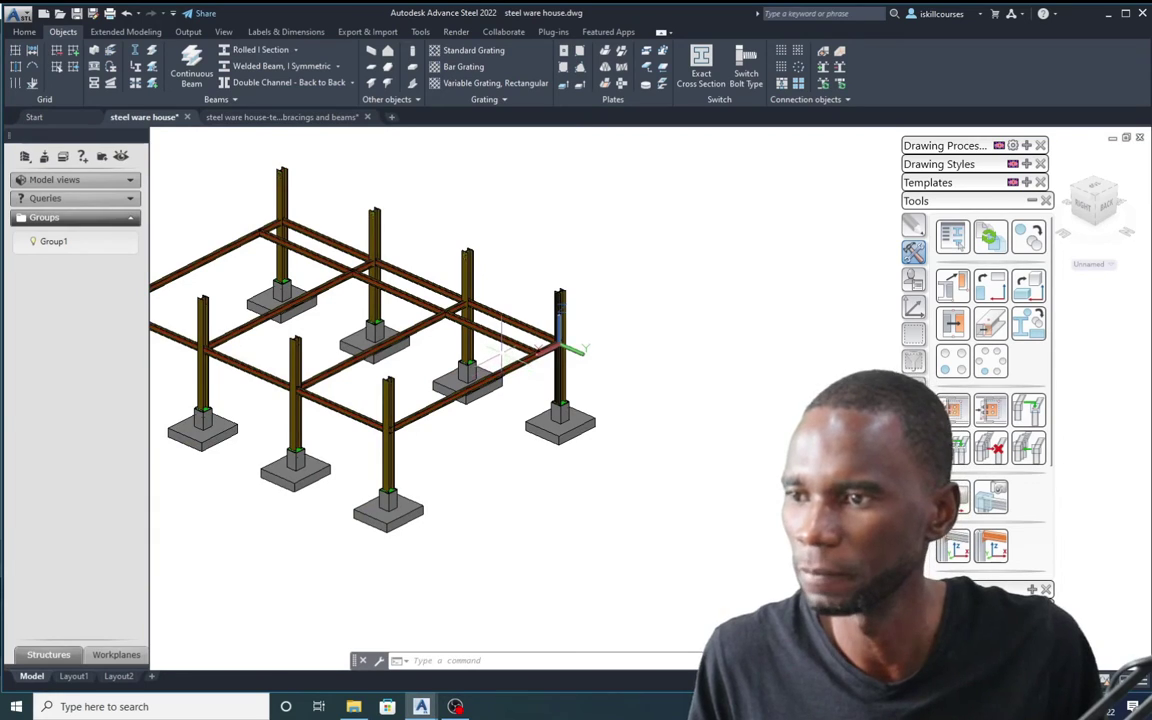
pyautogui.scroll(2, 510, 348)
pyautogui.scroll(-5, 545, 340)
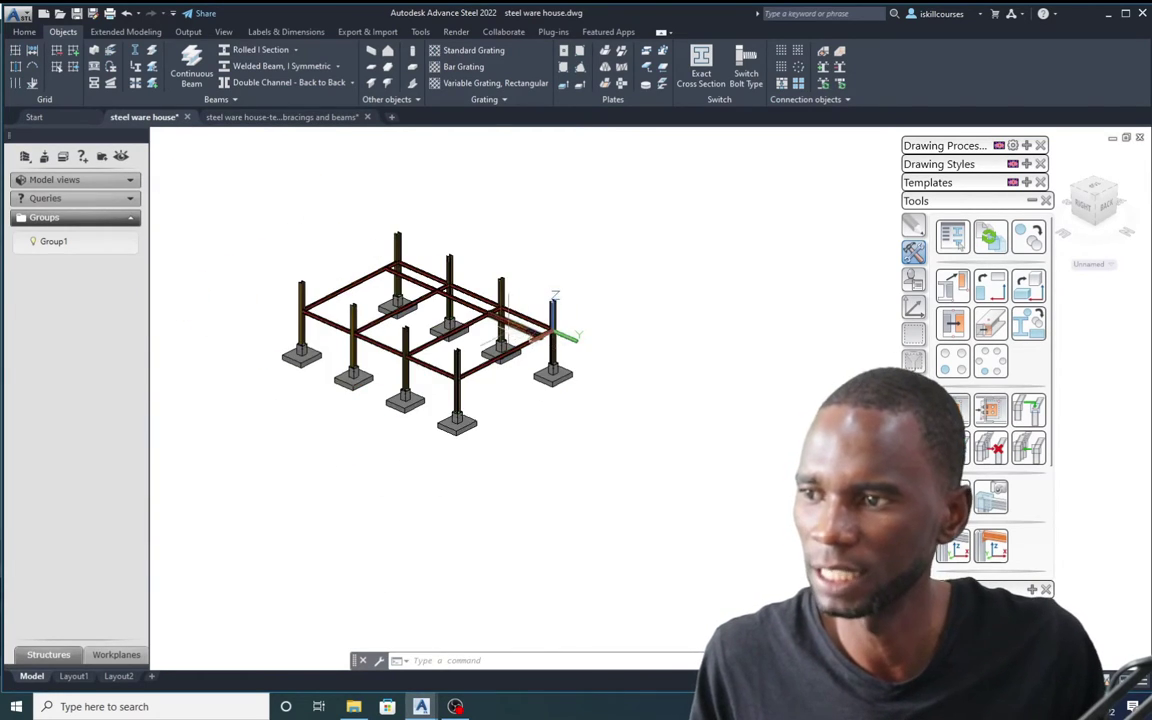
pyautogui.scroll(5, 560, 335)
pyautogui.scroll(-2, 537, 343)
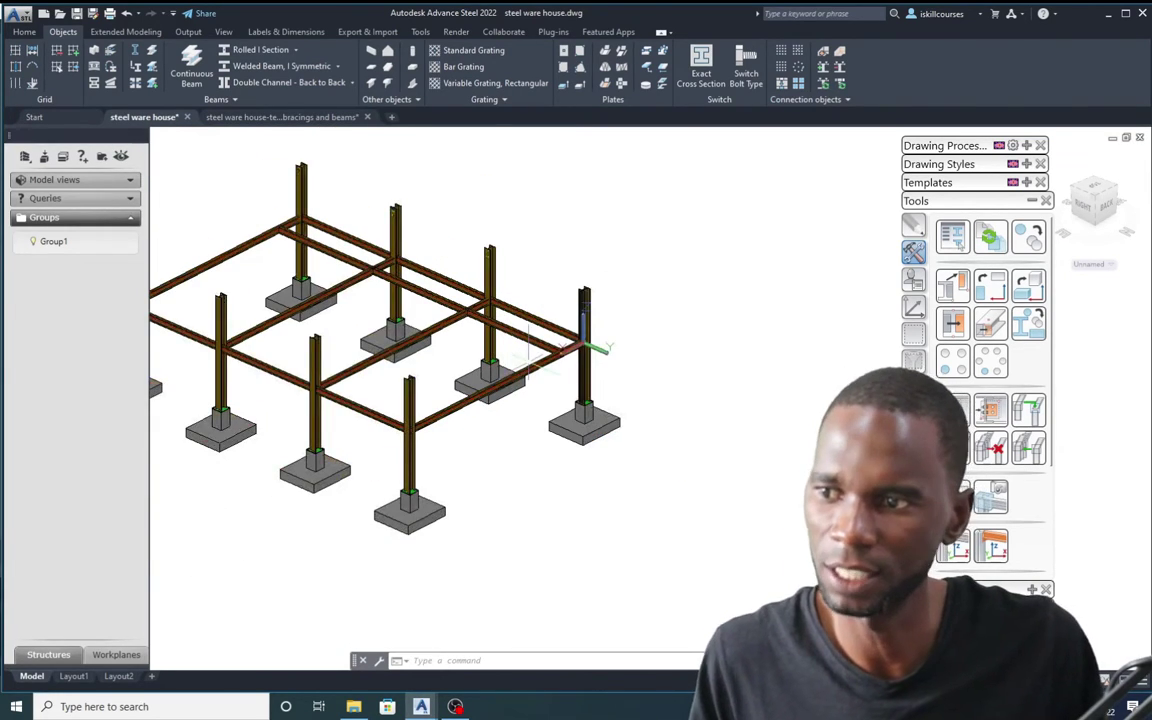
# - Start copying the three aligned secondary beams, with the base point at their end on the cross beam nearest the origin
pyautogui.scroll(4, 560, 350)
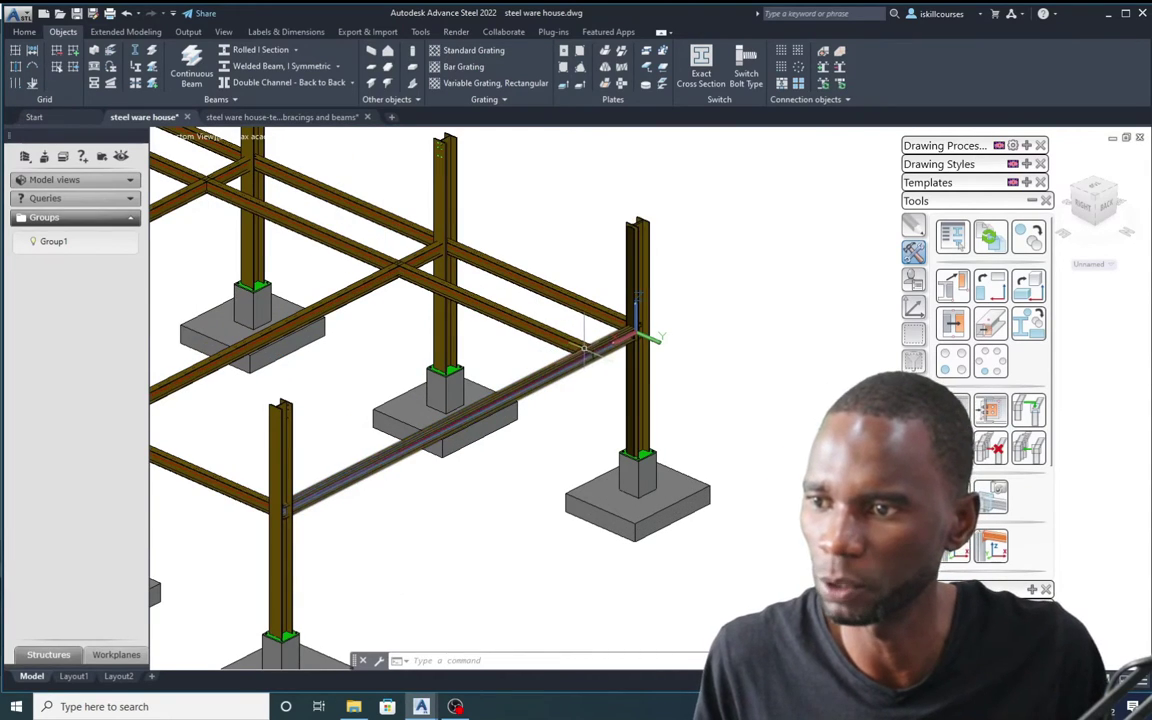
pyautogui.click(567, 350)
pyautogui.scroll(-3, 520, 360)
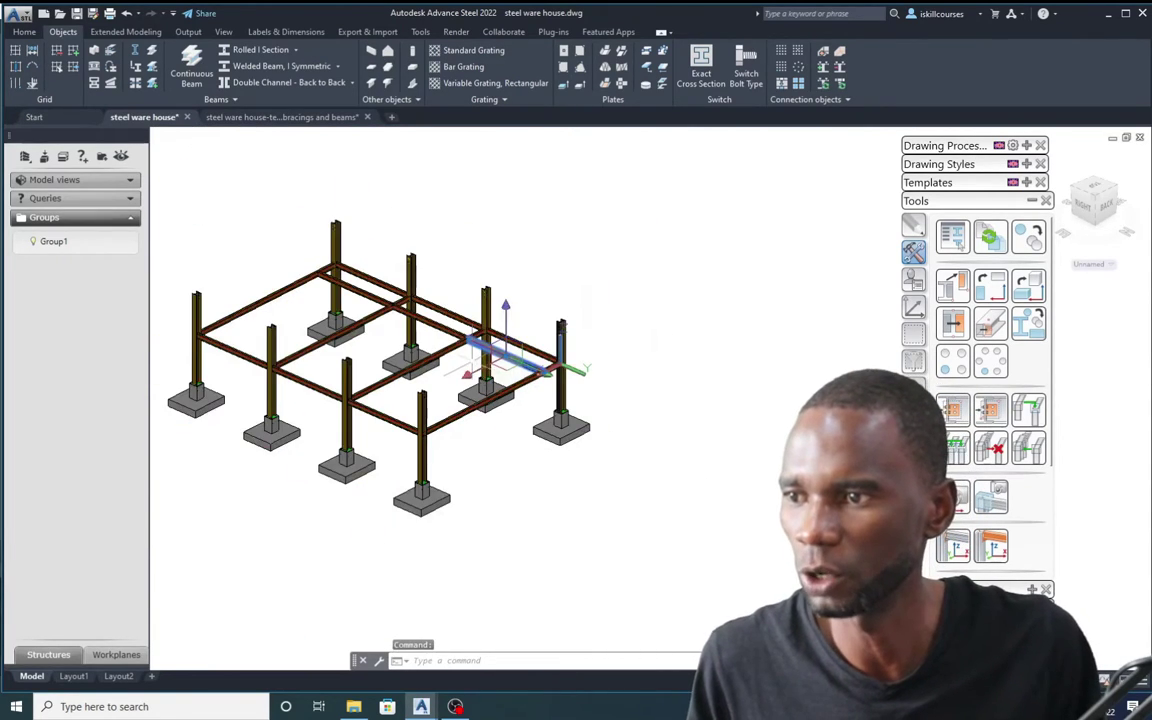
pyautogui.scroll(3, 382, 272)
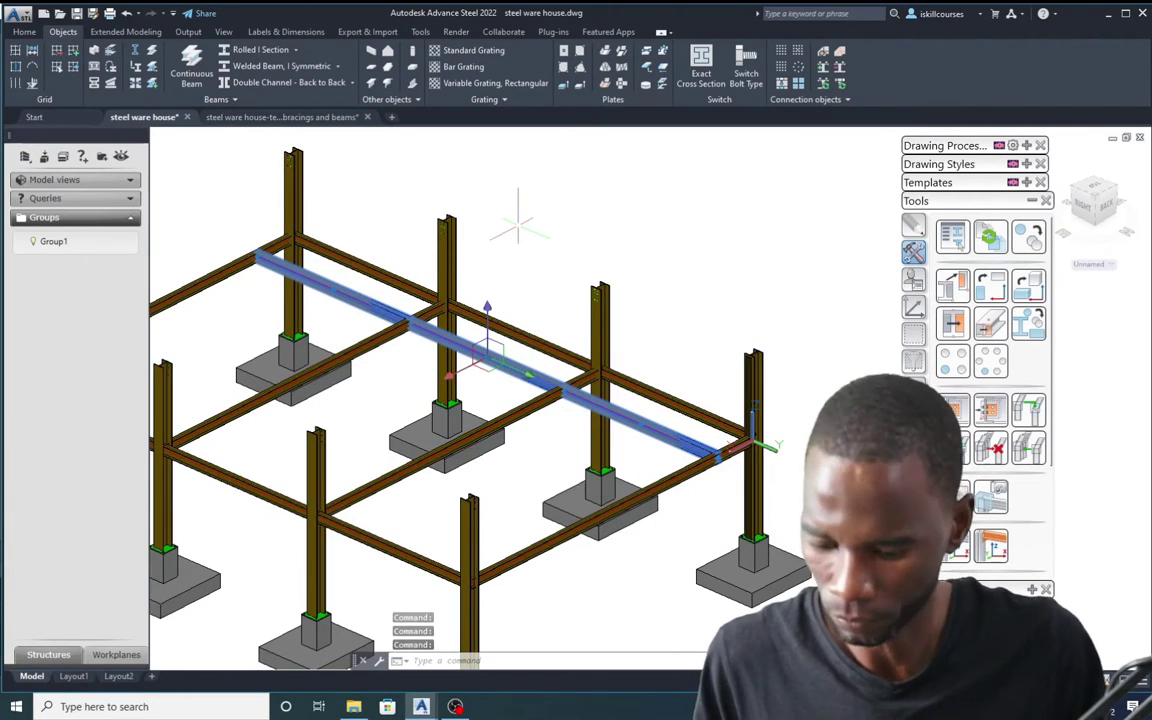
pyautogui.write('o')
pyautogui.press('Return')
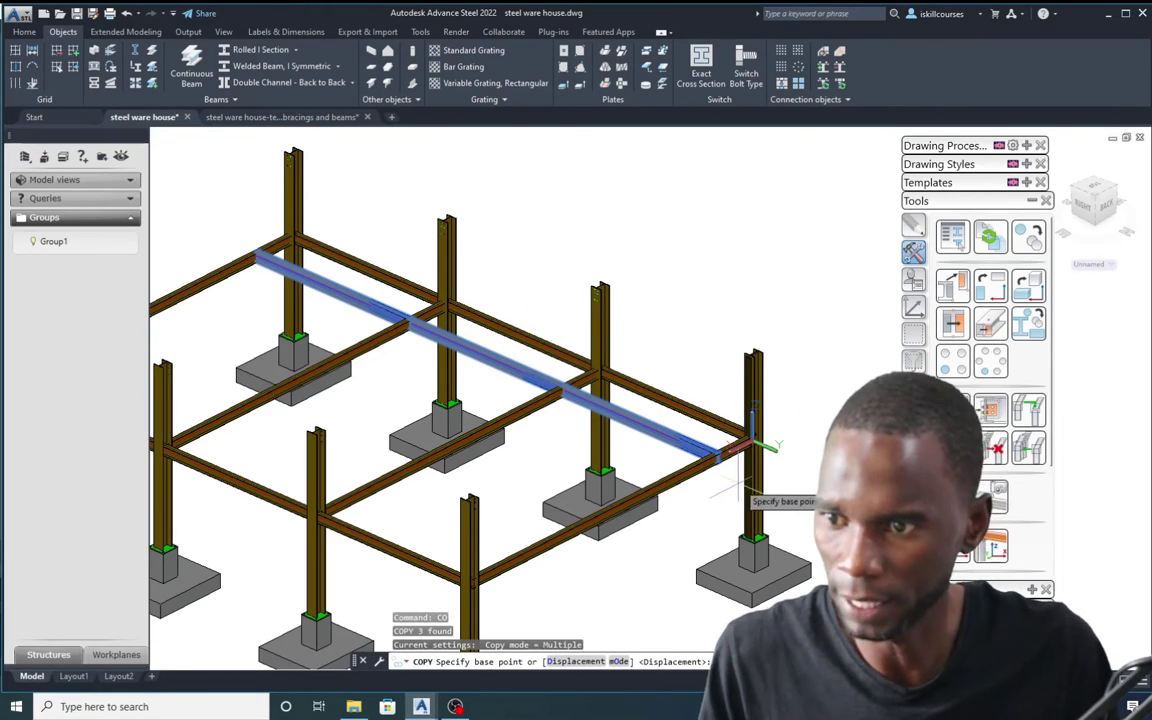
pyautogui.scroll(5, 730, 465)
pyautogui.click(688, 418)
# - Place the copy of the three secondary beams 1200 from the base point, along the end cross beam away from the origin column
pyautogui.scroll(-3, 688, 418)
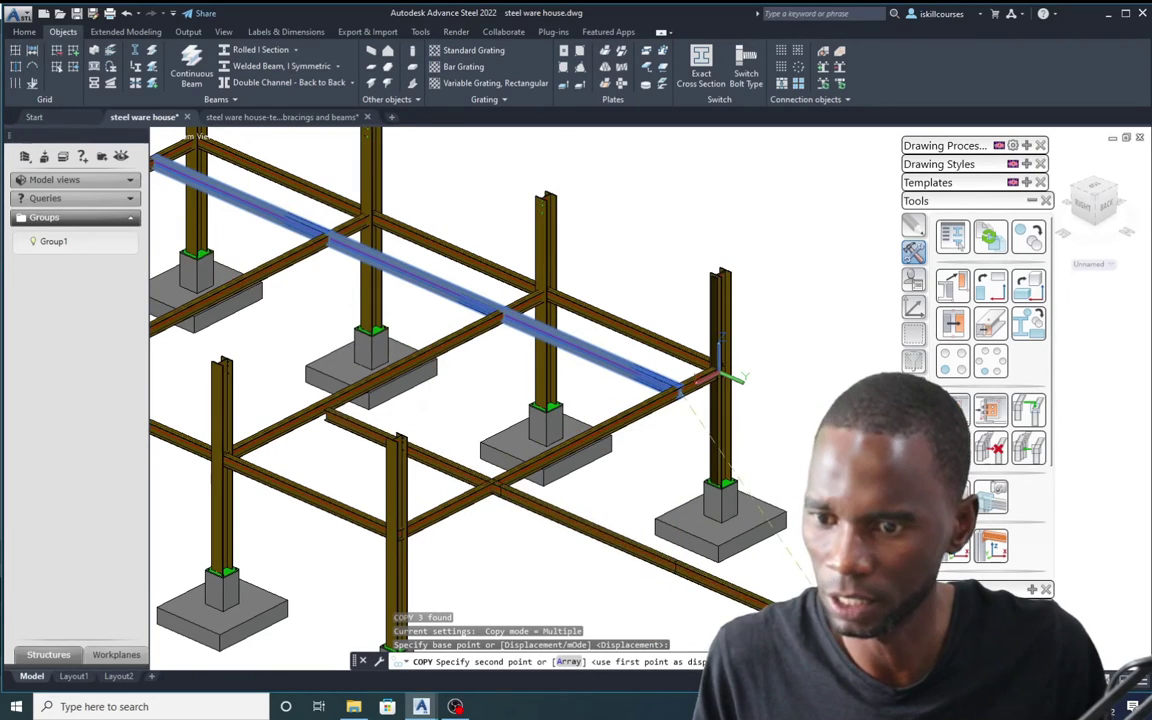
pyautogui.scroll(3, 615, 418)
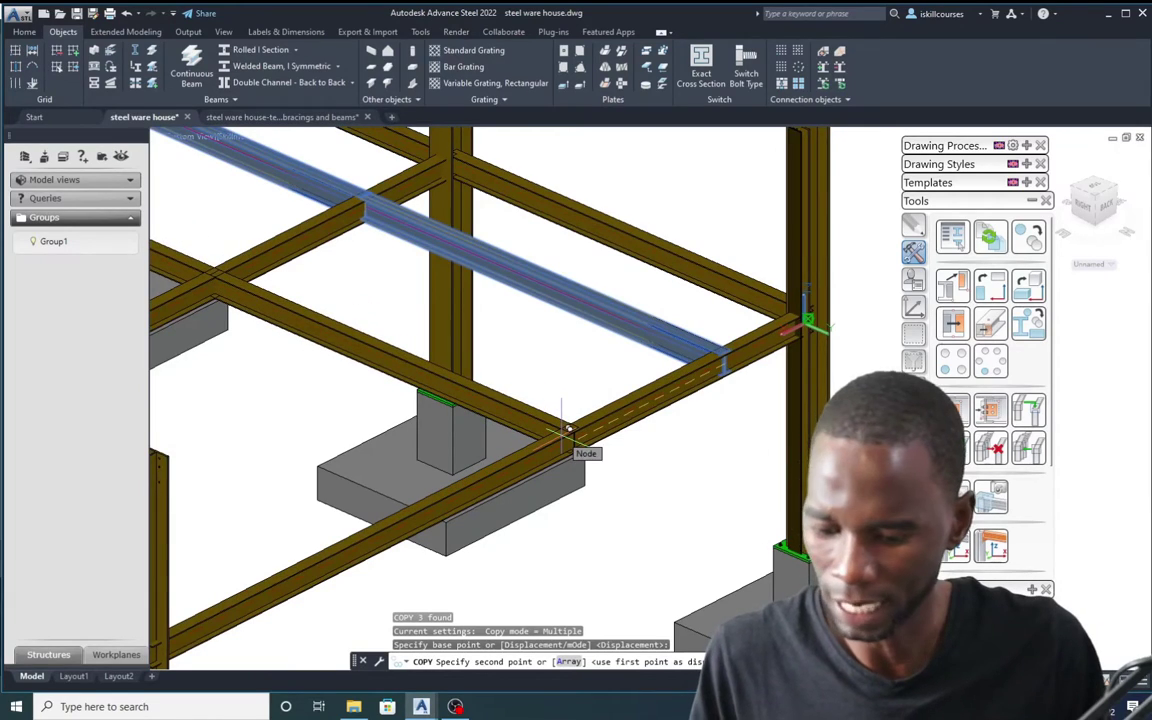
pyautogui.write('12')
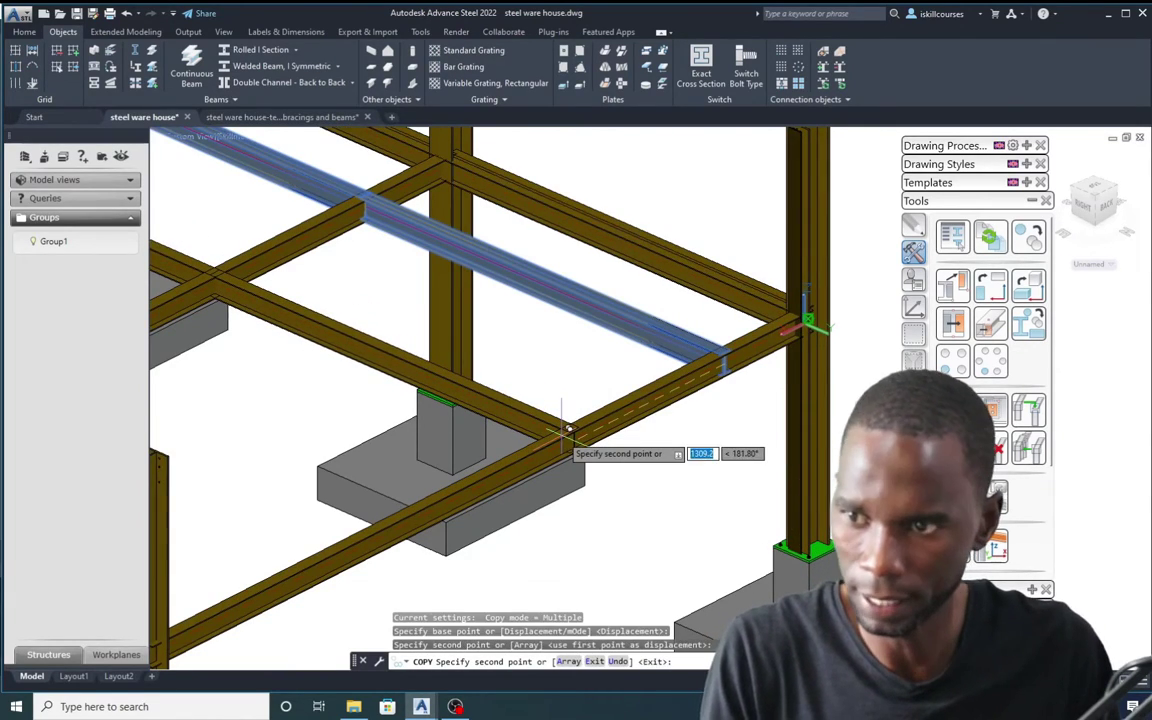
pyautogui.press('Return')
pyautogui.scroll(-2, 795, 300)
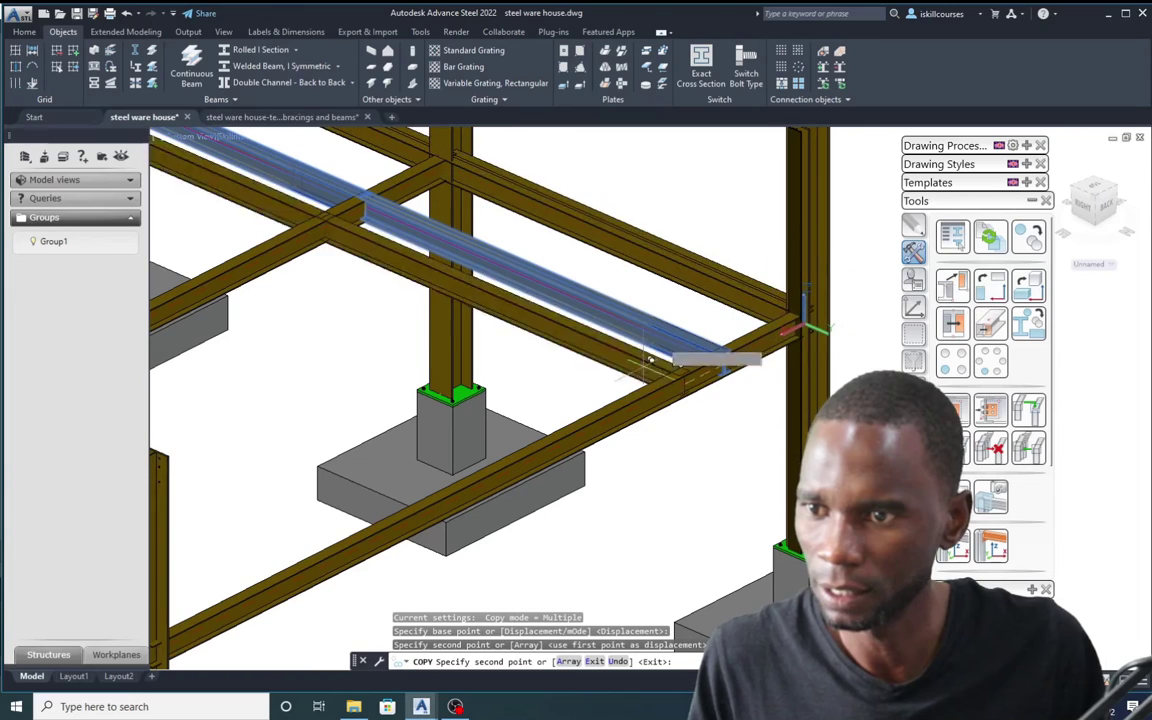
pyautogui.scroll(-3, 566, 445)
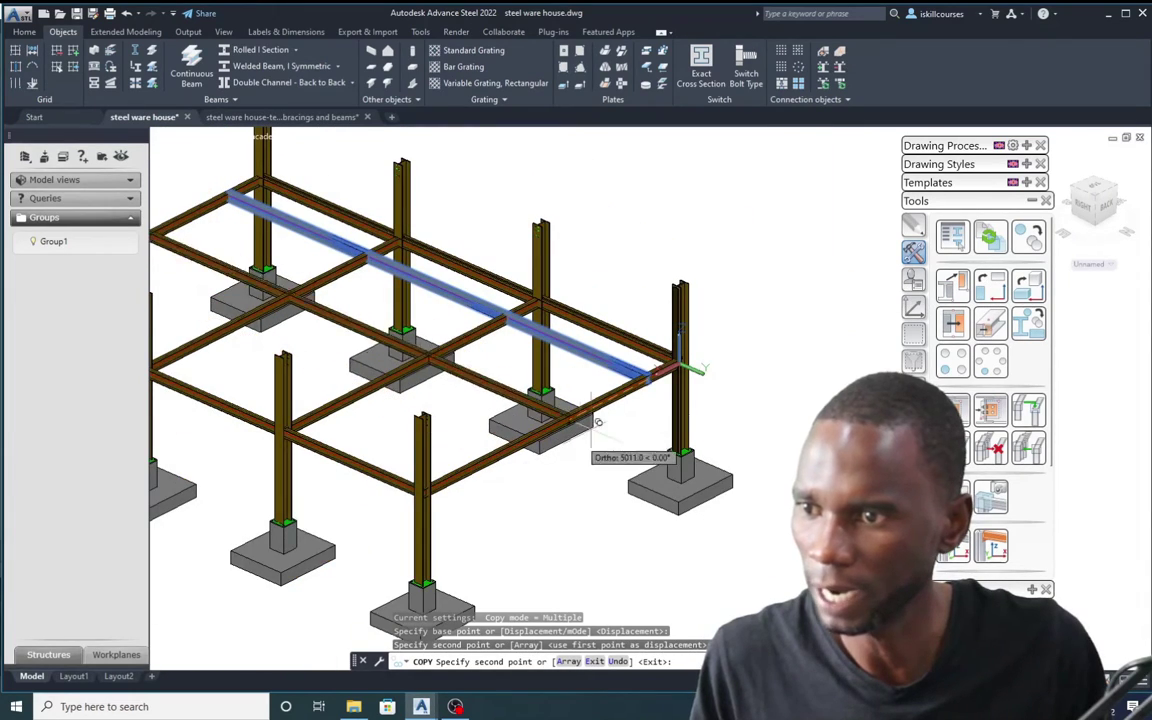
pyautogui.scroll(2, 590, 425)
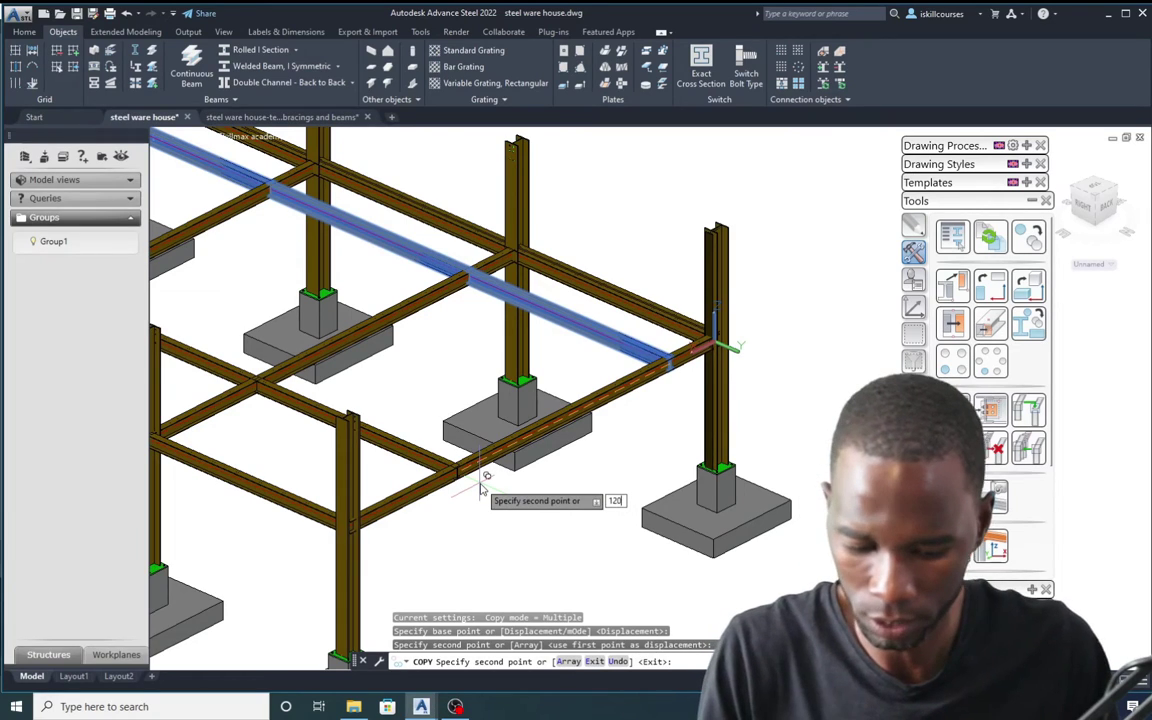
pyautogui.write('0')
pyautogui.press('Return')
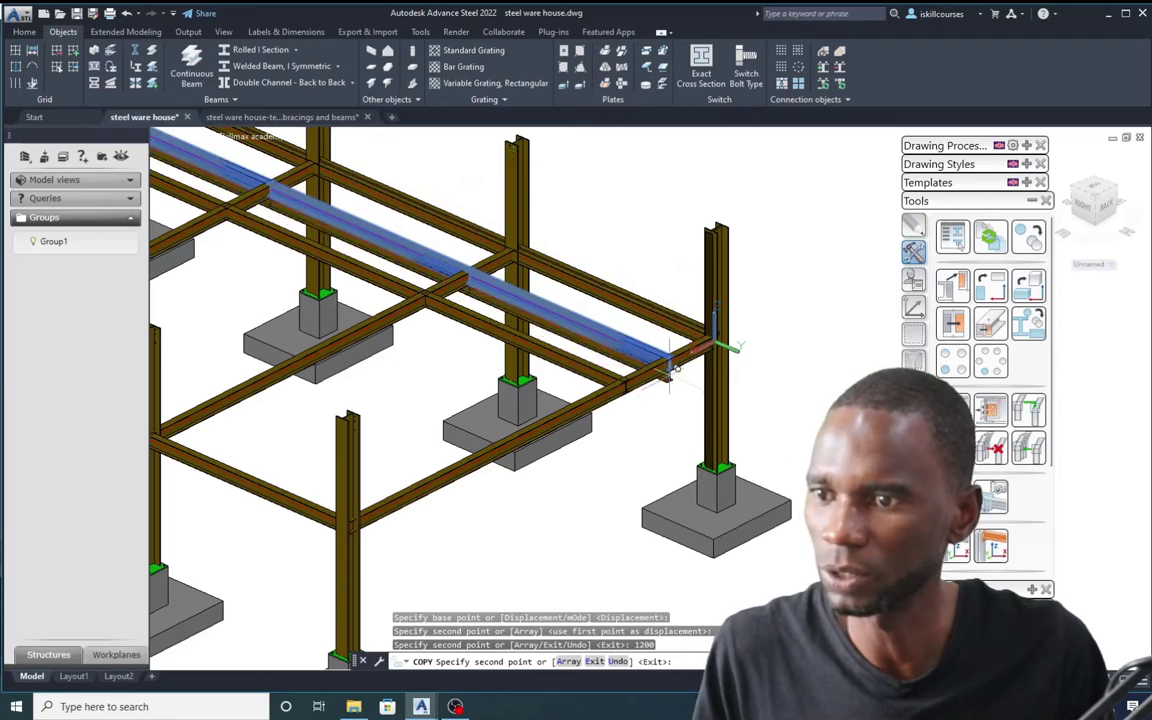
# - End the copy command and examine the two rows of secondary beams across the three bays
pyautogui.scroll(3, 673, 368)
pyautogui.scroll(-2, 707, 287)
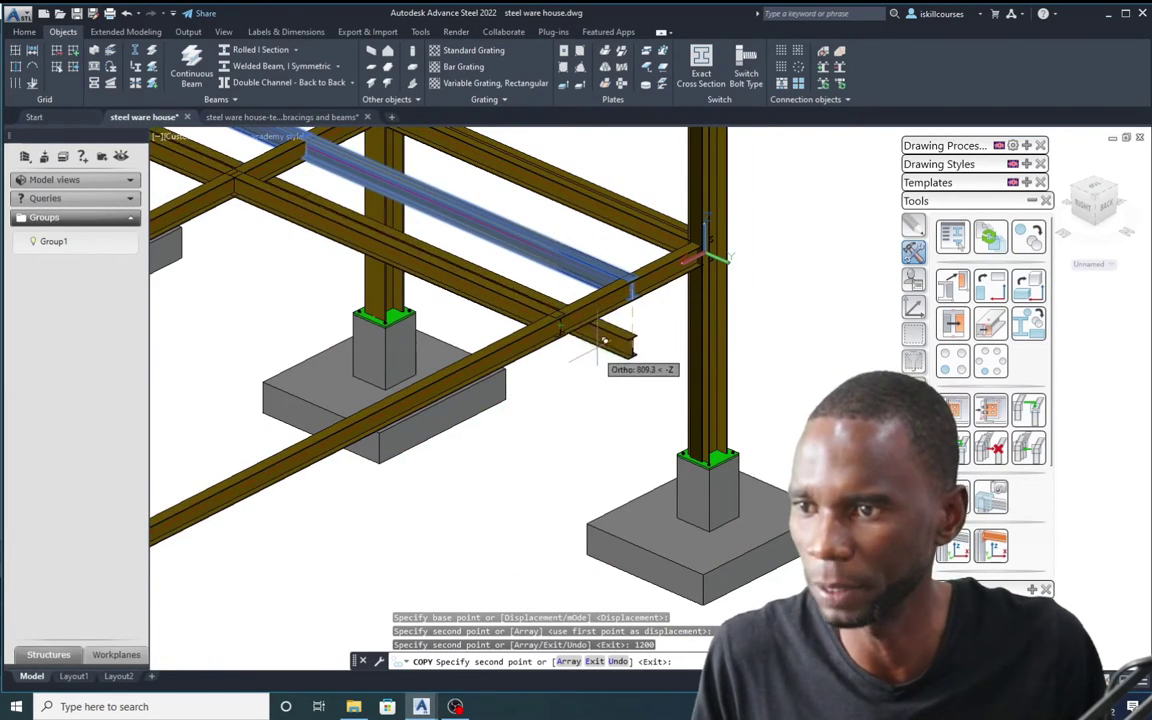
pyautogui.scroll(-3, 604, 340)
pyautogui.press('Escape')
pyautogui.press('Escape')
pyautogui.press('Escape')
pyautogui.scroll(3, 570, 318)
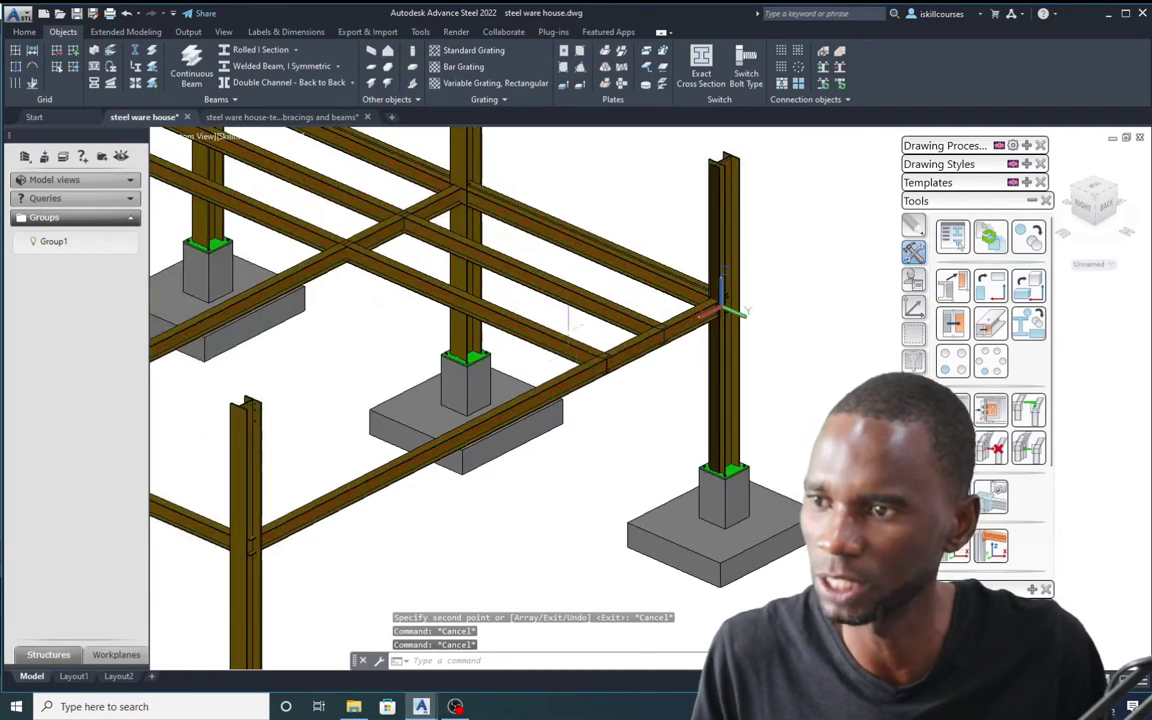
pyautogui.scroll(-3, 574, 323)
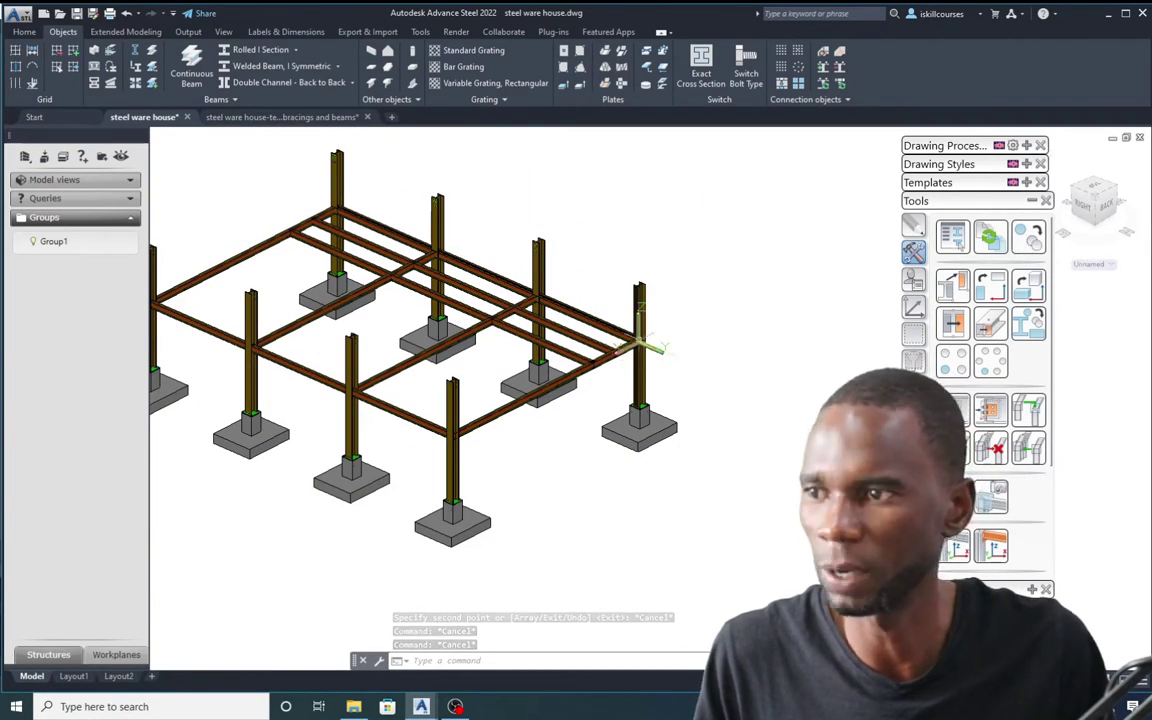
pyautogui.scroll(2, 643, 345)
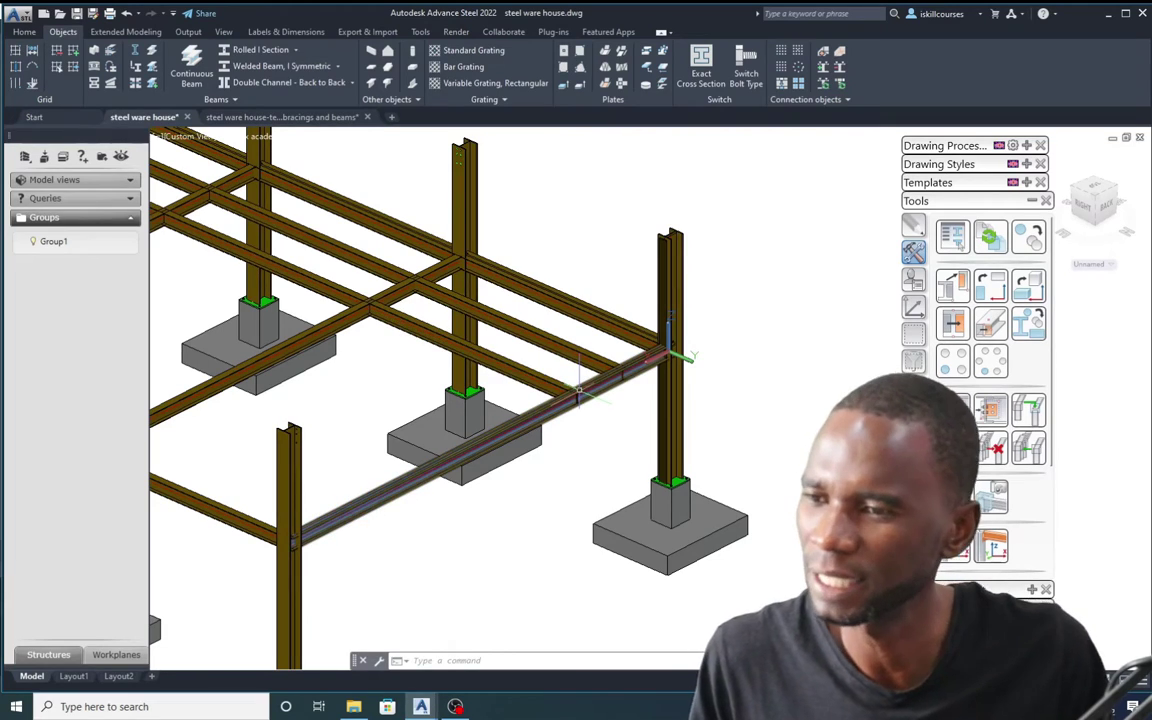
# - Set up an Array in Transform elements with the three beams of the second secondary row as the source objects
pyautogui.click(1034, 238)
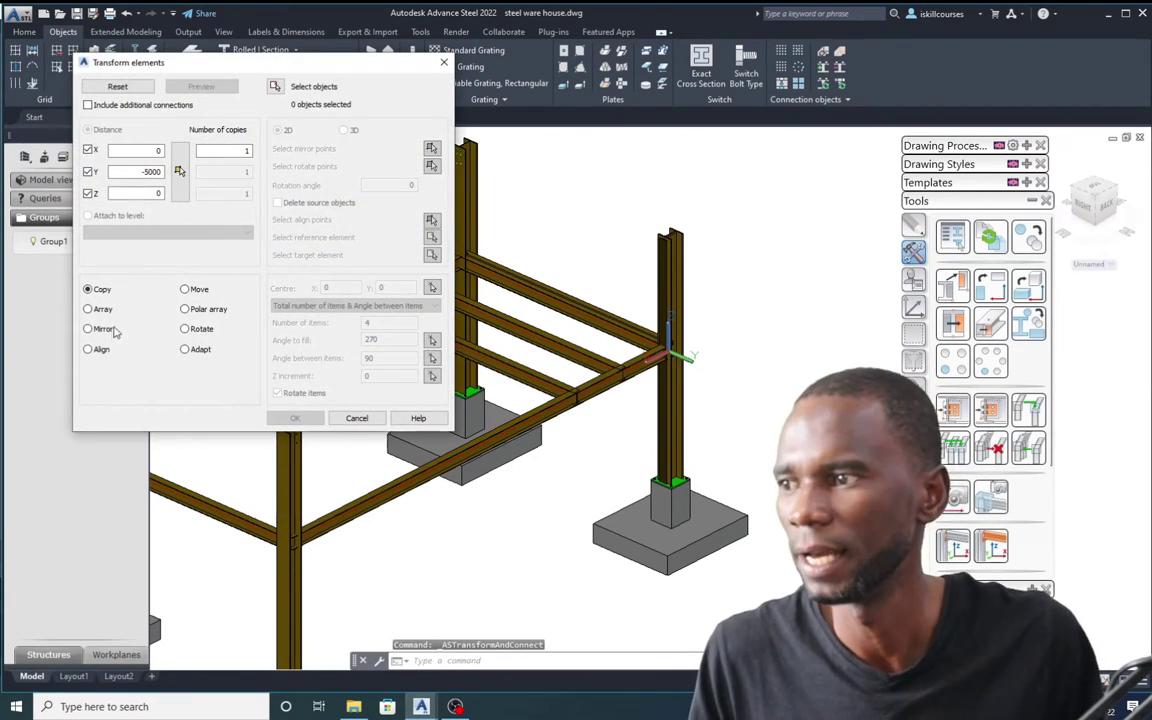
pyautogui.click(88, 310)
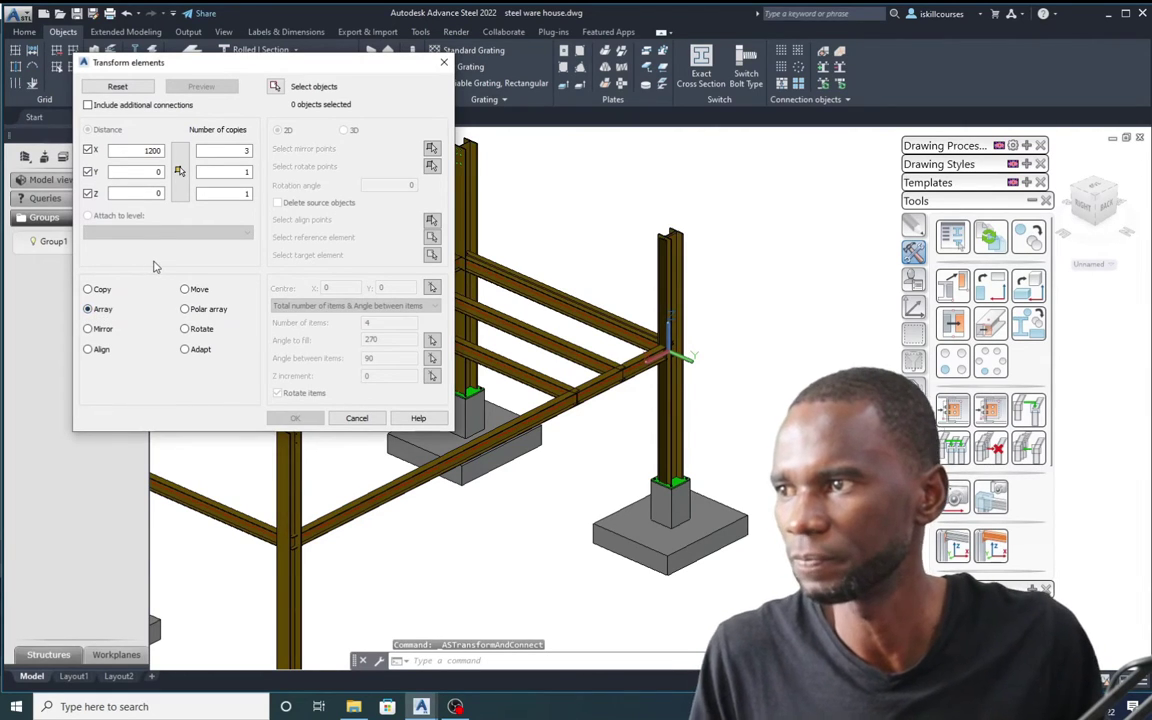
pyautogui.click(275, 88)
pyautogui.scroll(-2, 665, 362)
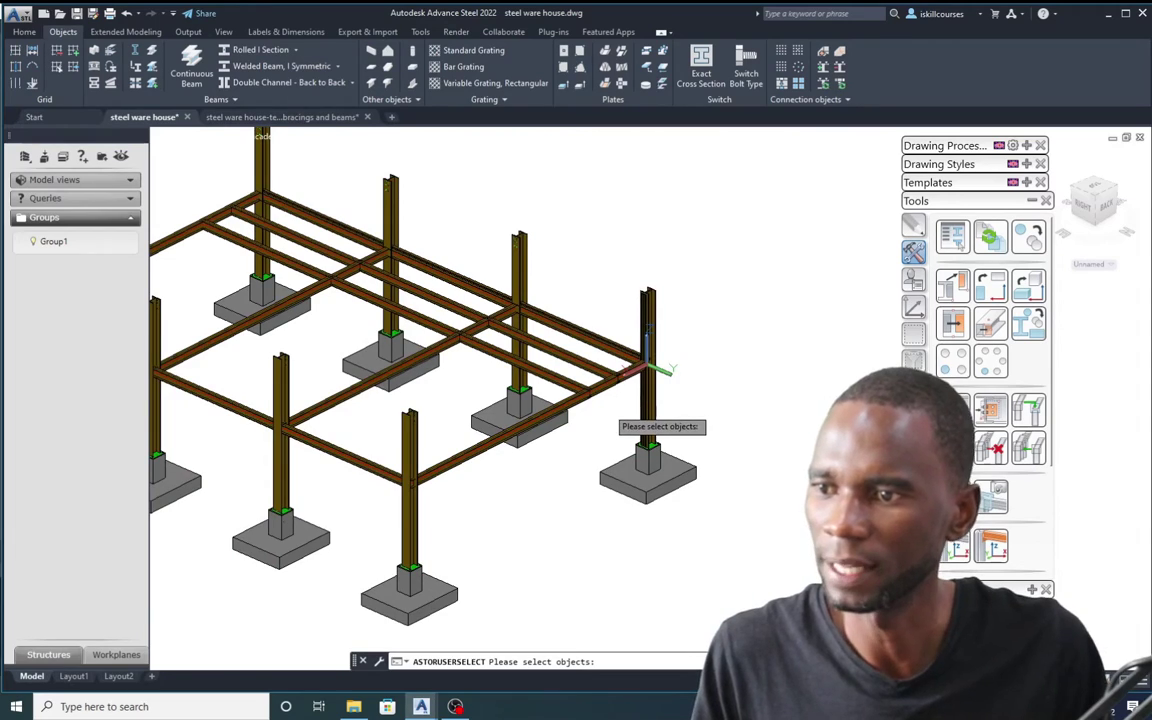
pyautogui.click(421, 322)
pyautogui.click(267, 242)
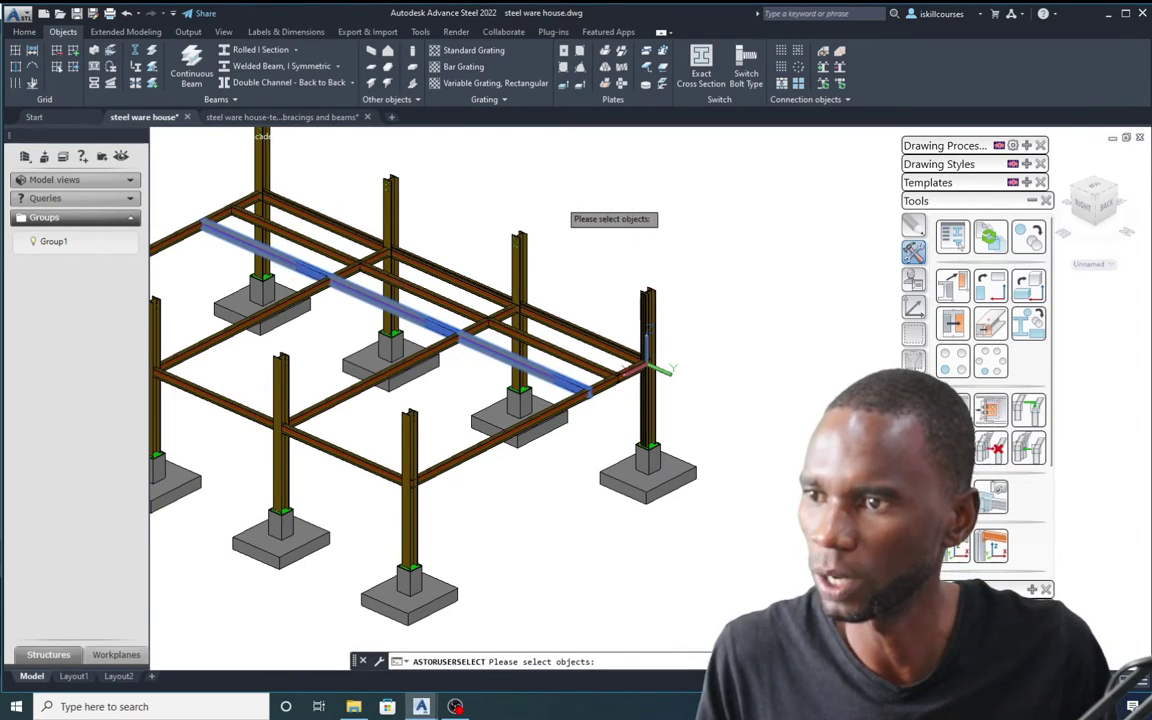
pyautogui.press('Return')
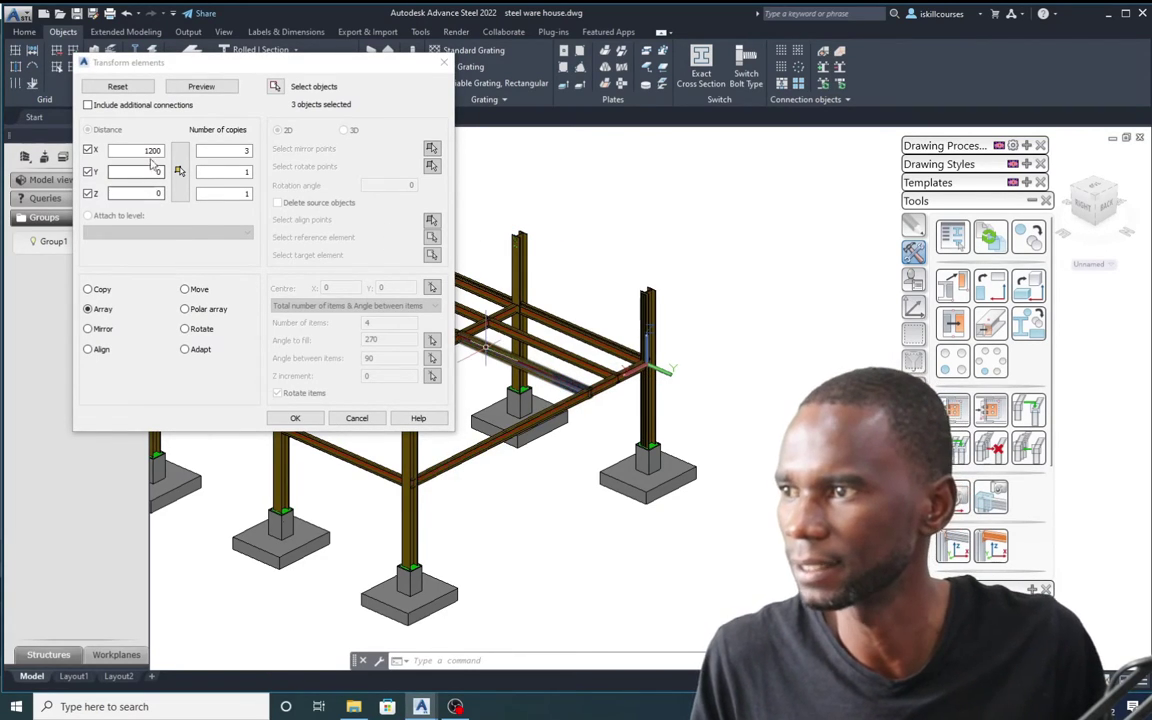
# - Define the array distance as 1200 in X by picking the ends of the first and second secondary rows on the end cross beam
pyautogui.click(141, 150)
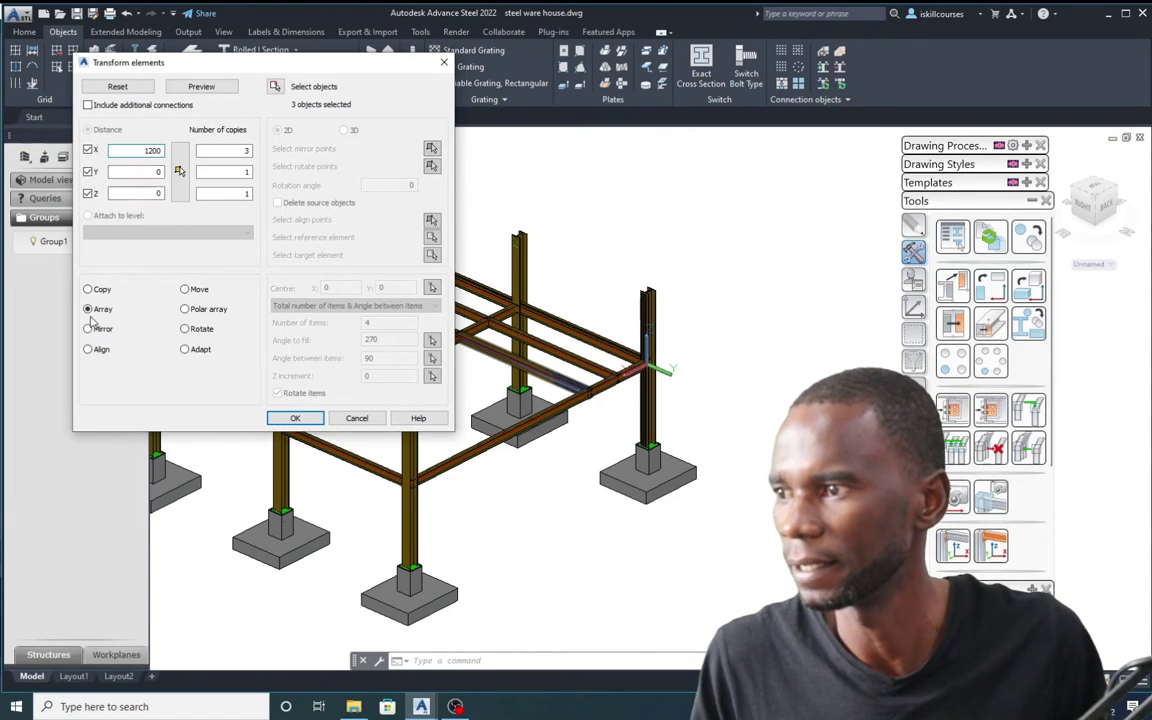
pyautogui.click(180, 172)
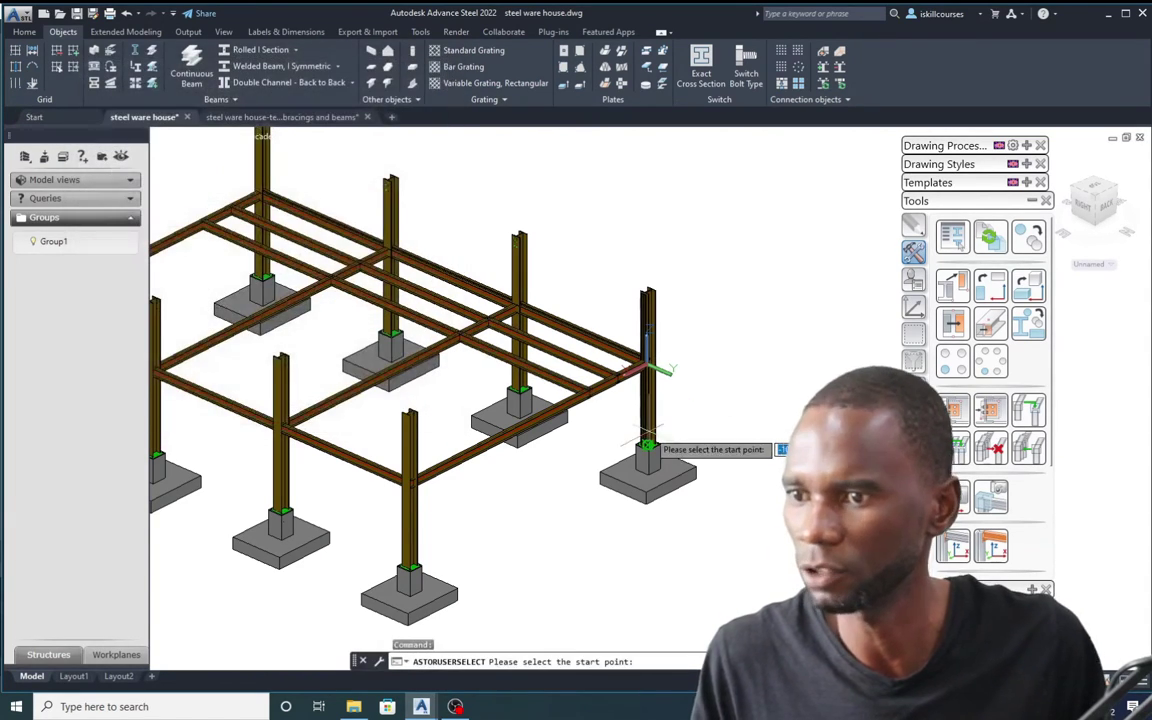
pyautogui.scroll(4, 636, 381)
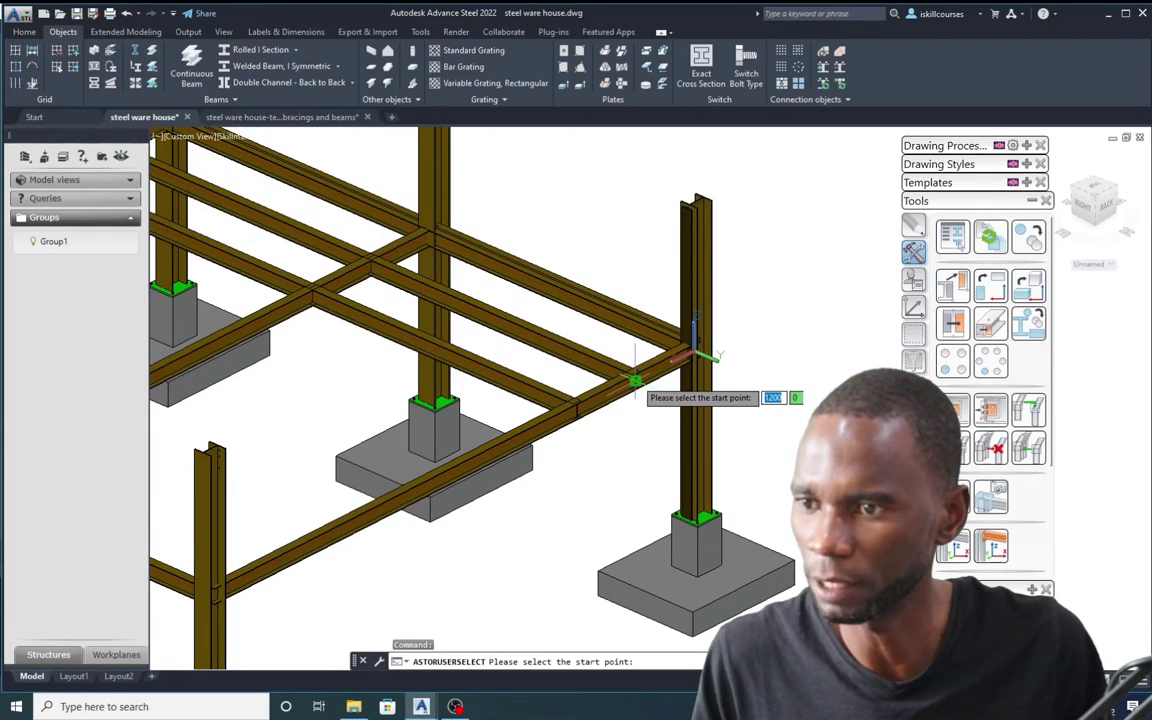
pyautogui.click(636, 381)
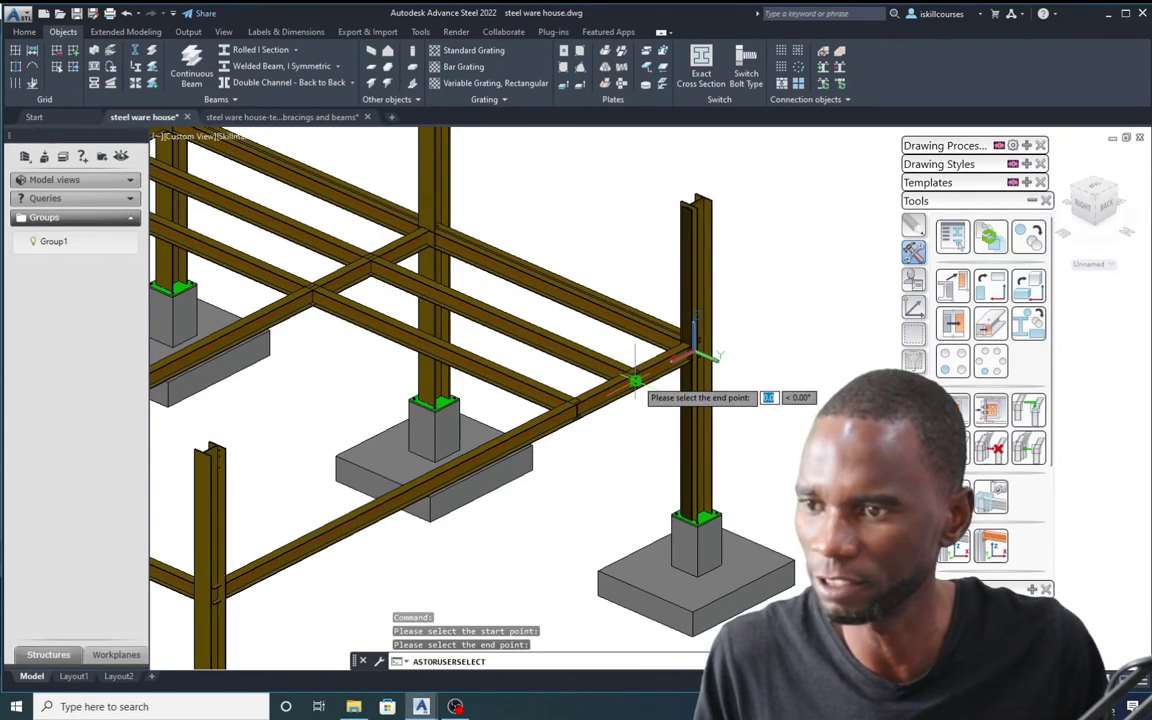
pyautogui.click(577, 411)
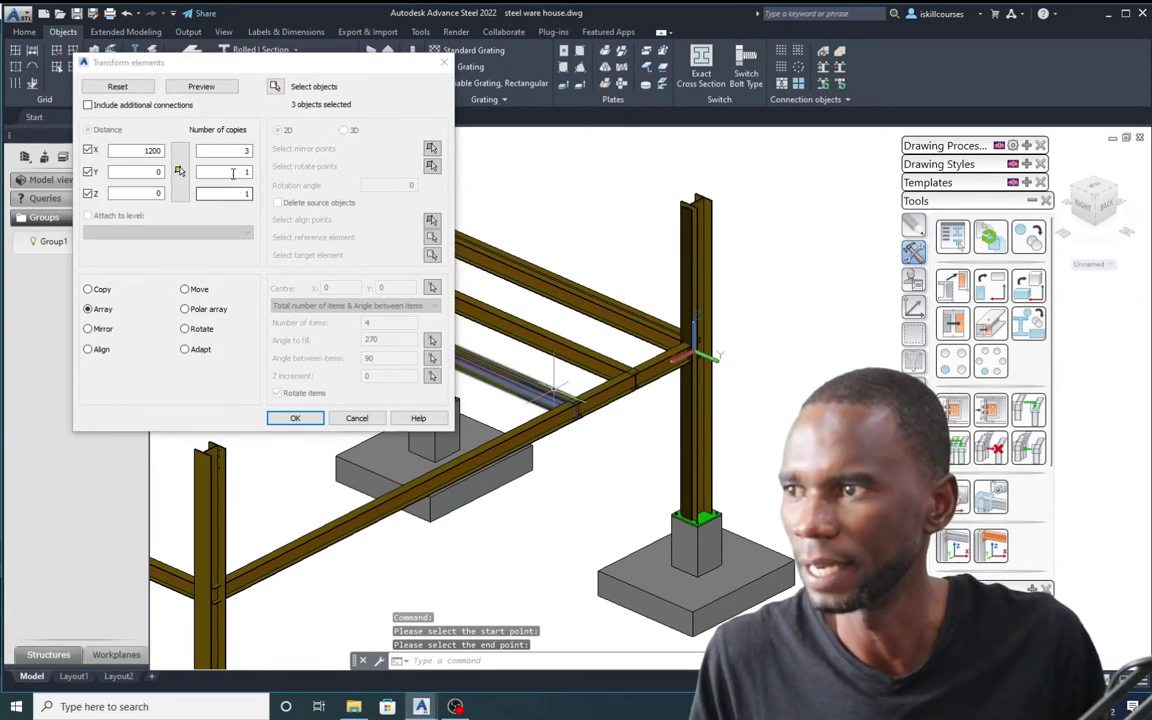
# - Preview the beam array with 3 copies in X, and return to its settings
pyautogui.click(232, 151)
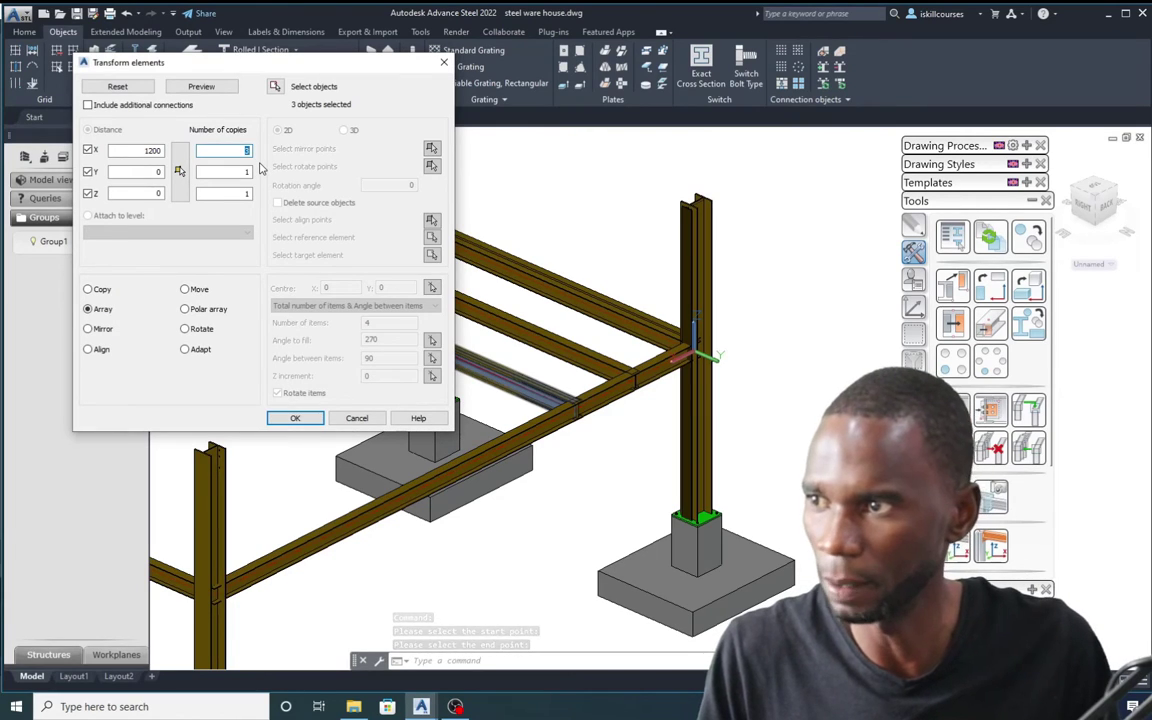
pyautogui.click(201, 86)
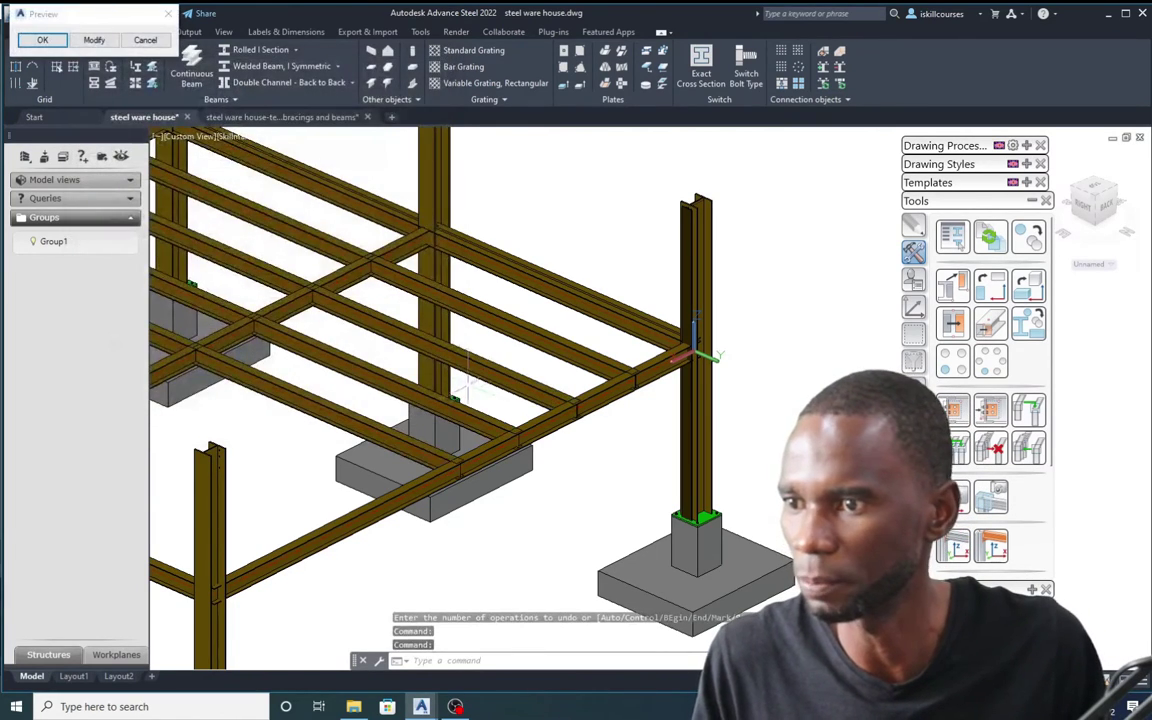
pyautogui.scroll(-4, 549, 340)
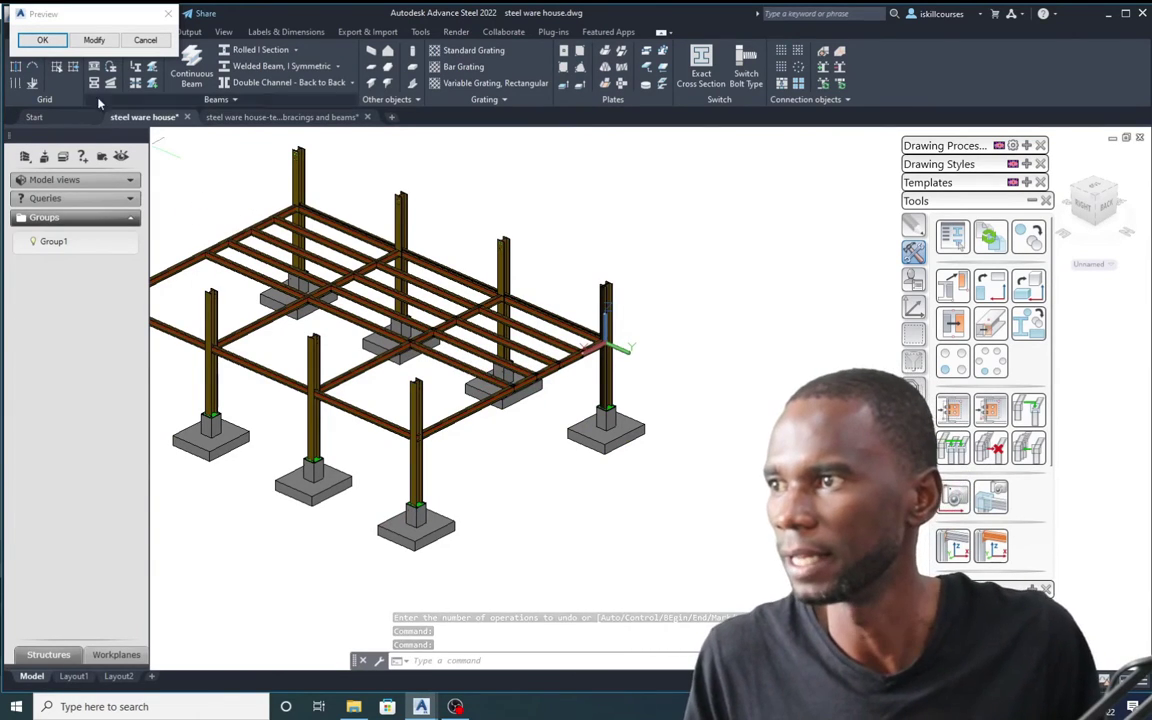
pyautogui.click(94, 40)
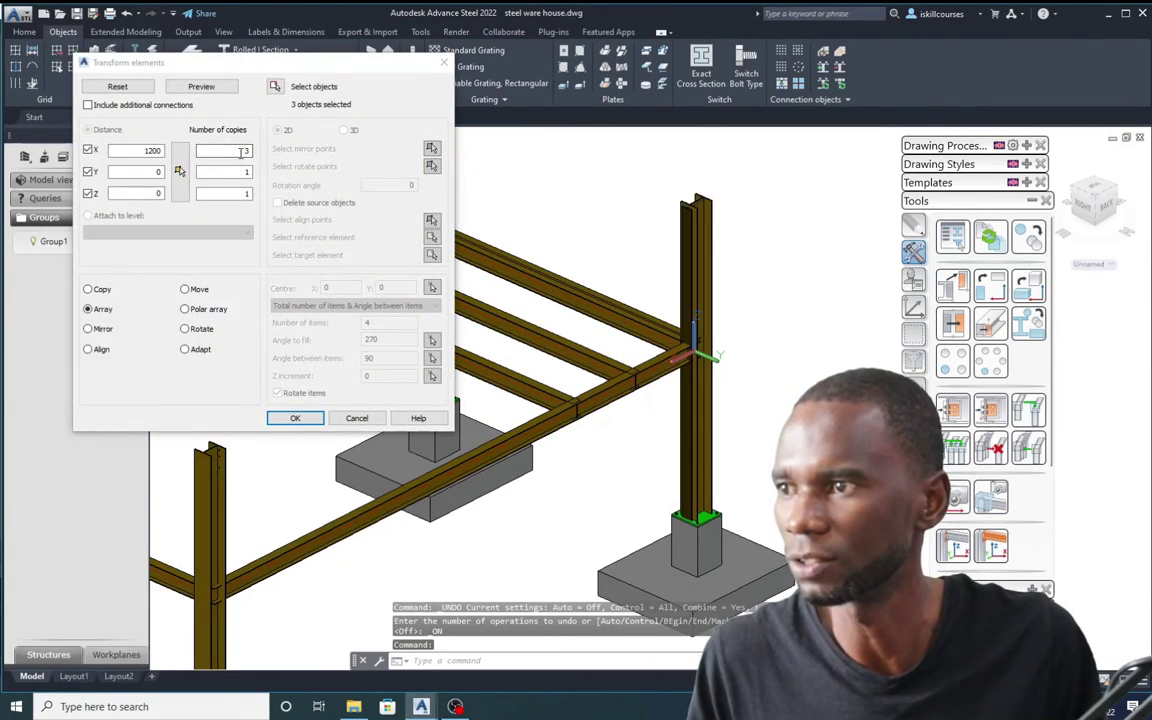
# - Set the number of copies in X to 7, preview the result and create the array of secondary beams
pyautogui.doubleClick(241, 151)
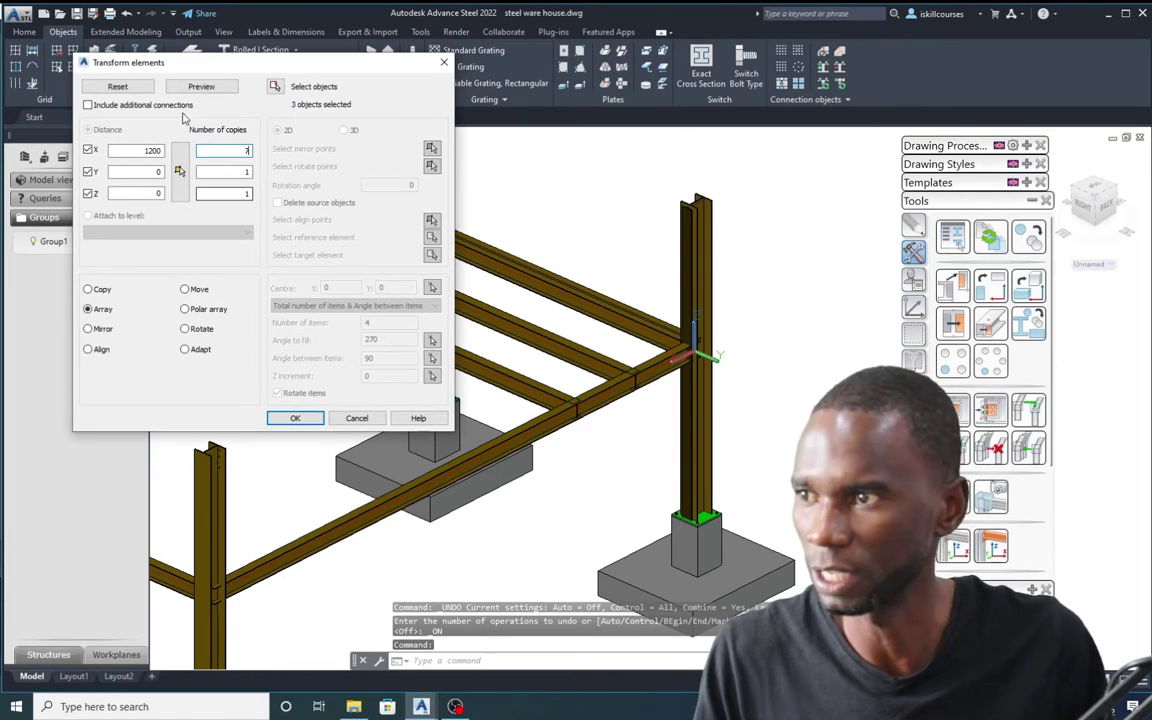
pyautogui.write('7')
pyautogui.click(201, 87)
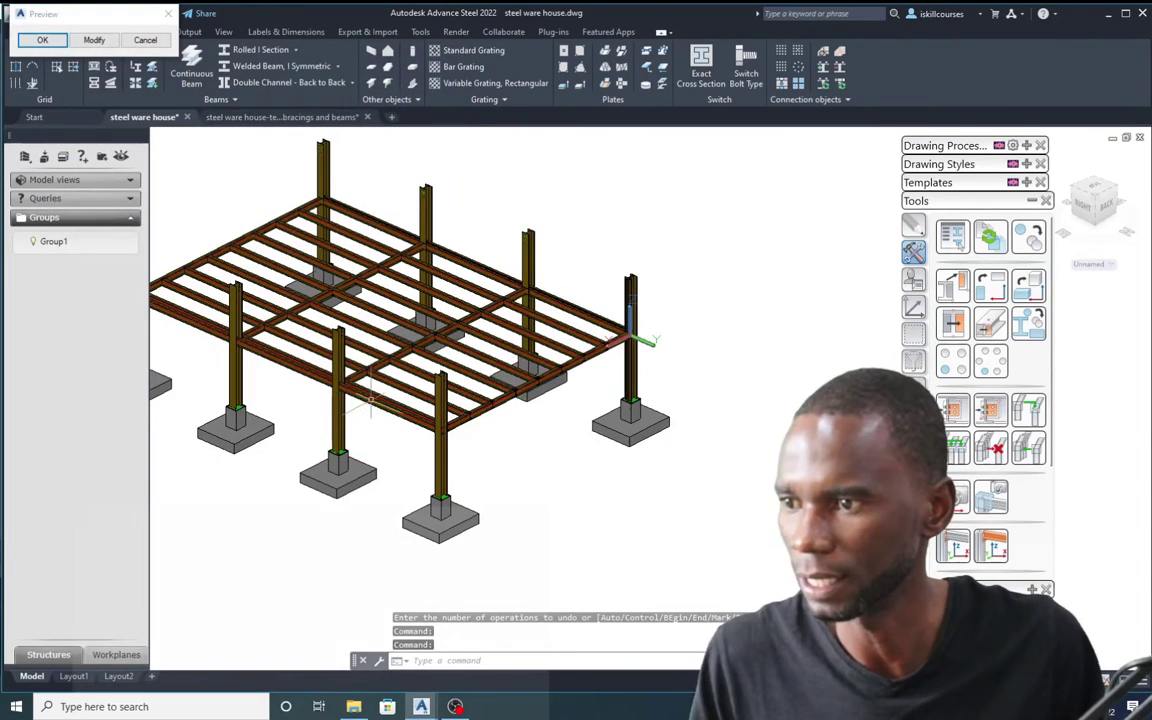
pyautogui.click(94, 39)
pyautogui.doubleClick(237, 151)
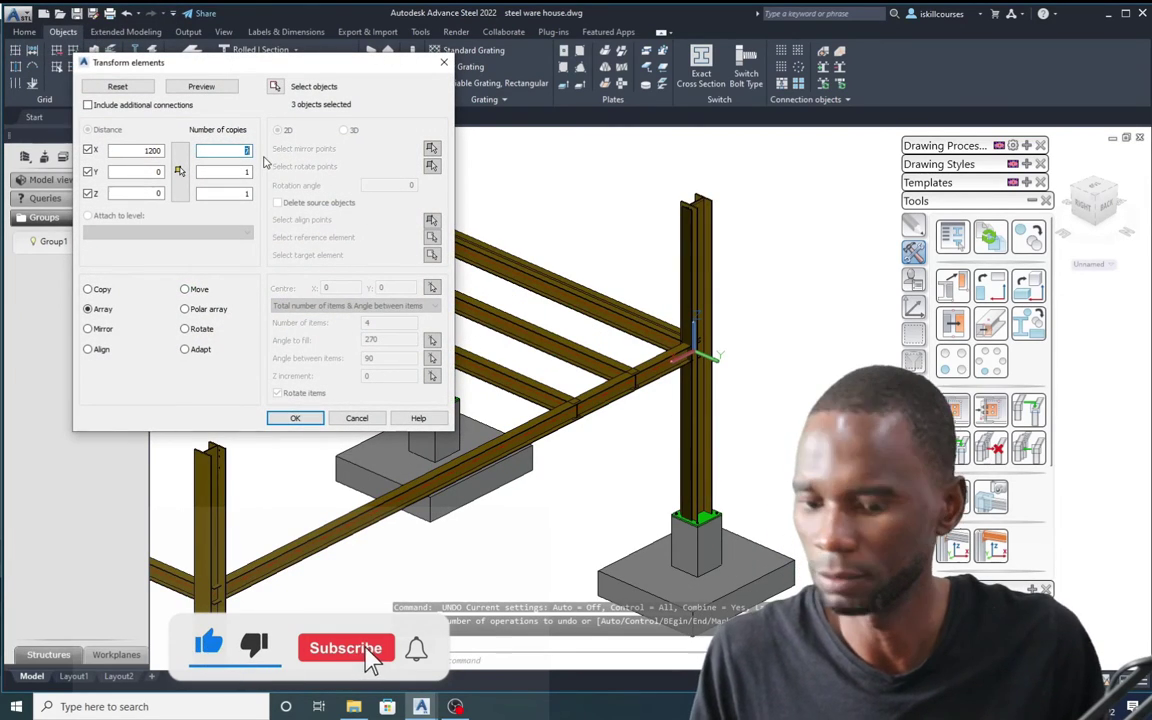
pyautogui.click(295, 418)
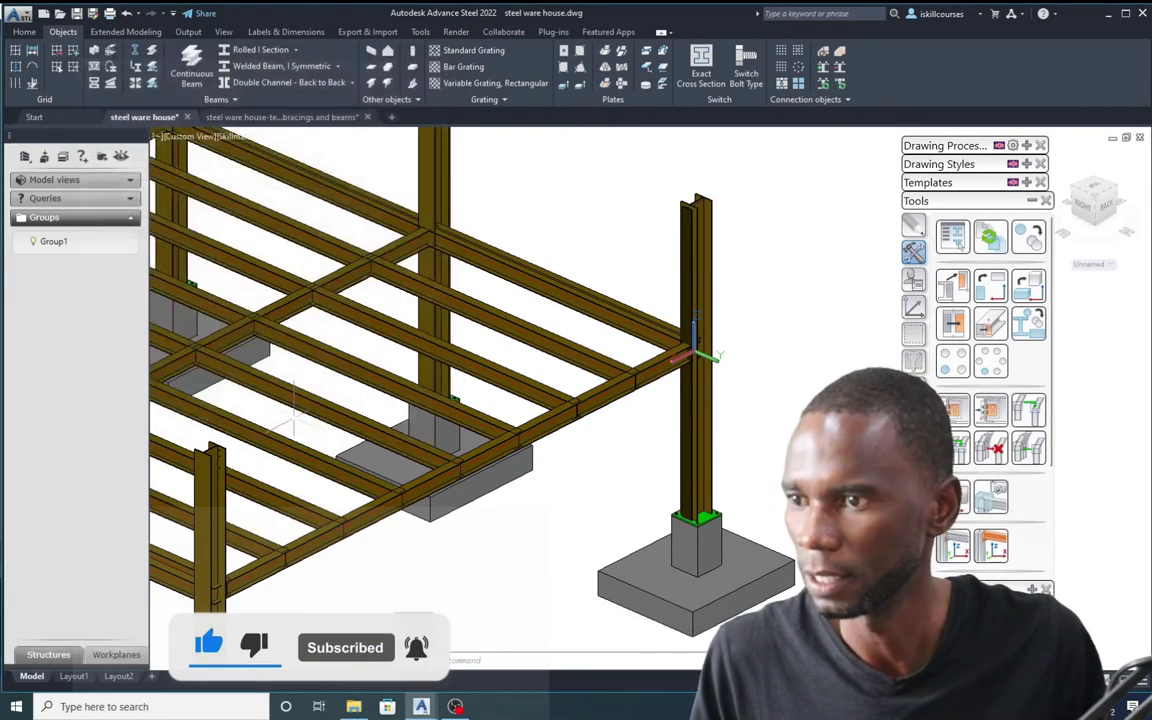
# - Delete the surplus secondary beam running beside the outer edge beam in the bay next to the end cross beam
pyautogui.scroll(-3, 570, 372)
pyautogui.scroll(5, 310, 470)
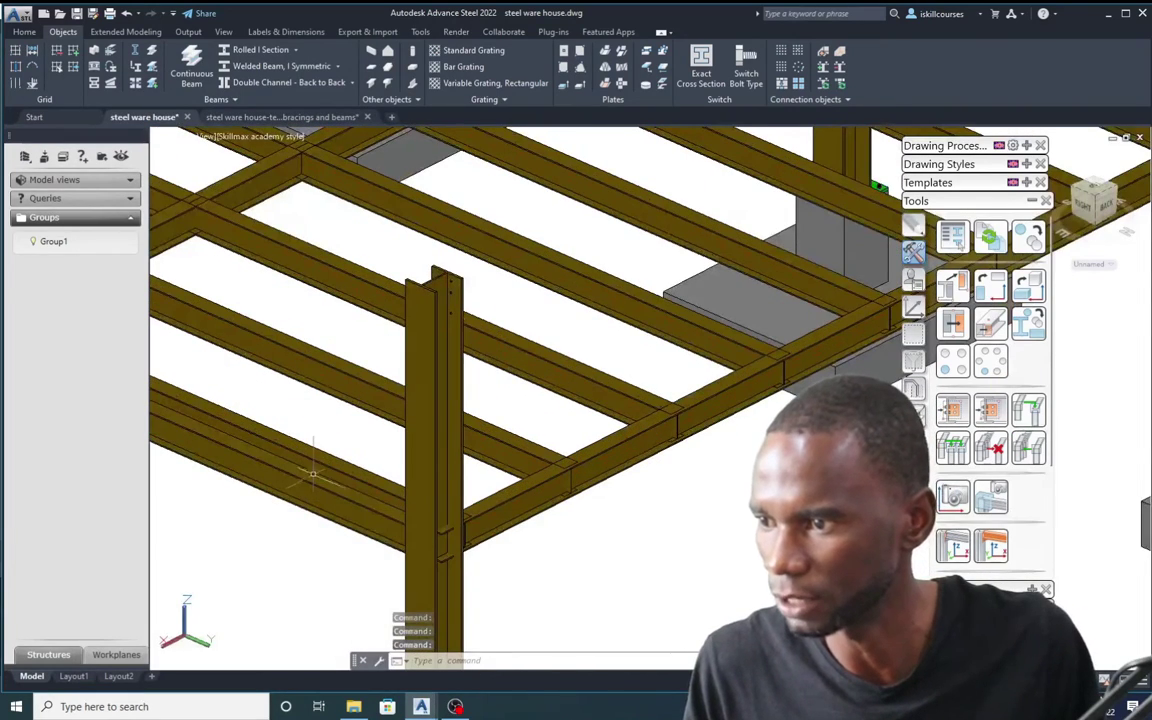
pyautogui.scroll(-2, 363, 480)
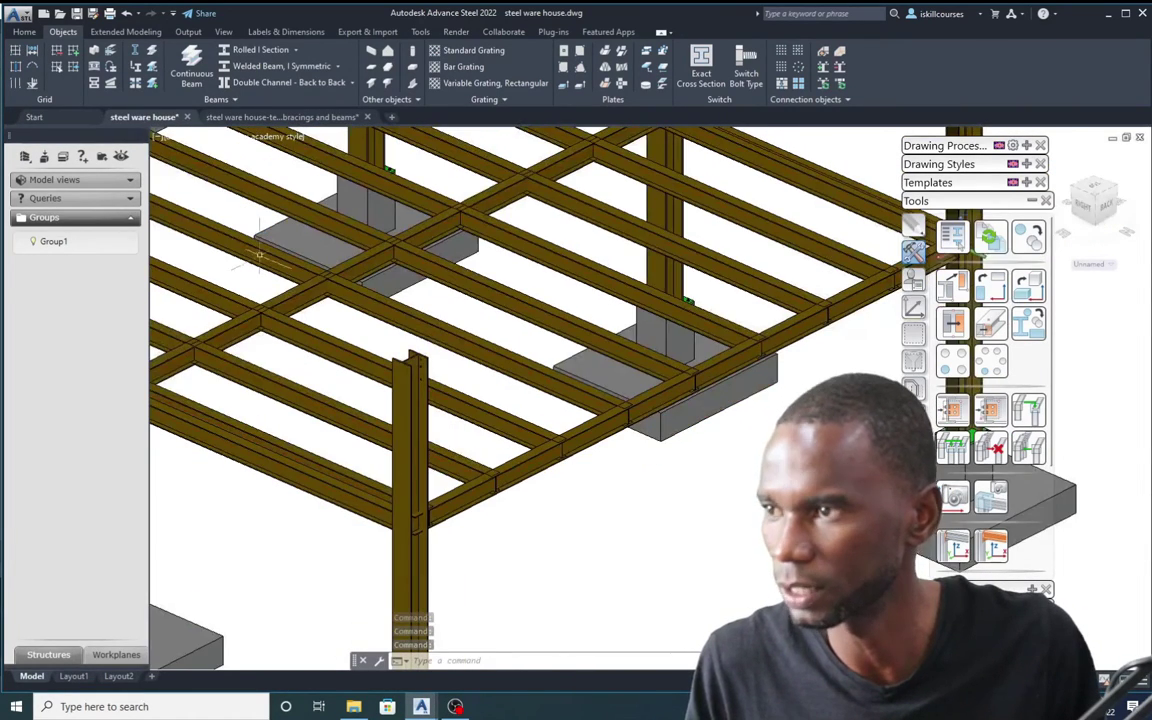
pyautogui.scroll(-4, 300, 275)
pyautogui.scroll(5, 295, 345)
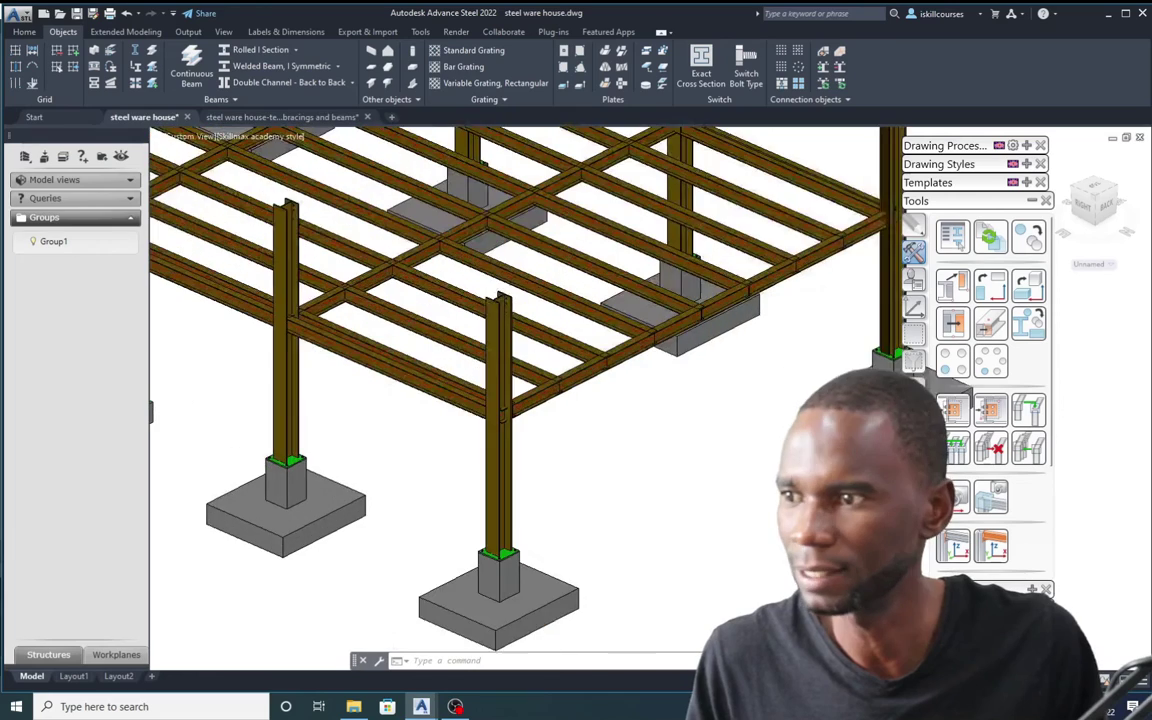
pyautogui.scroll(-5, 475, 398)
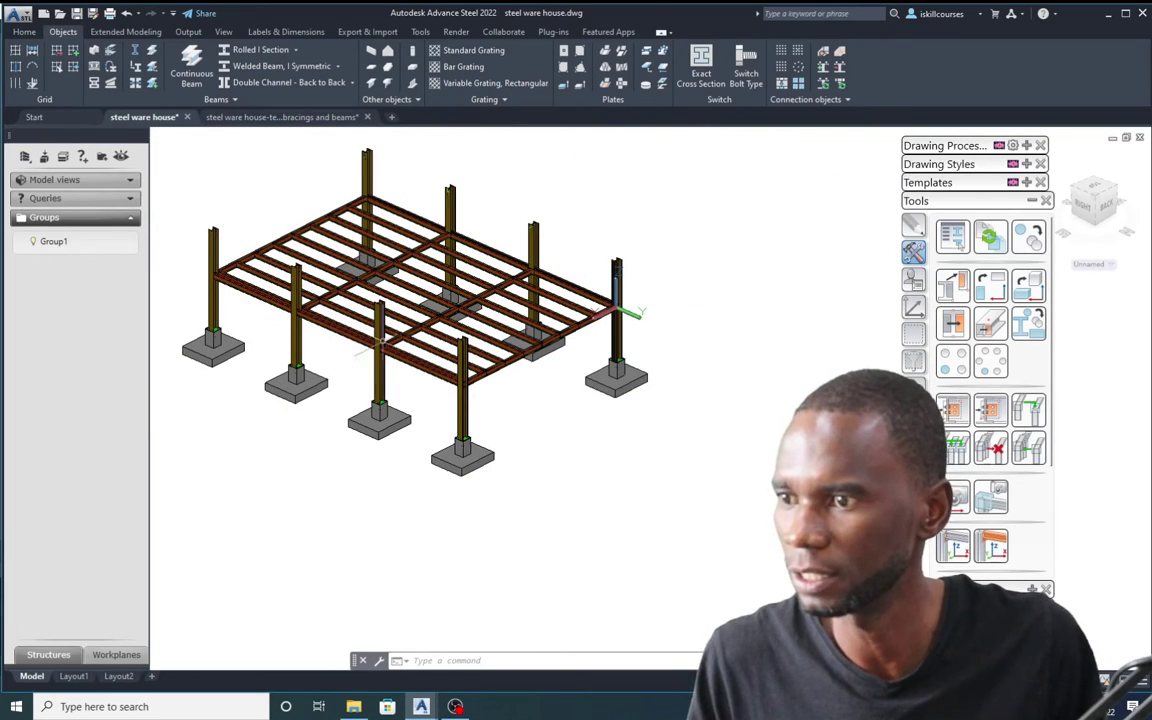
pyautogui.scroll(5, 380, 342)
pyautogui.click(450, 382)
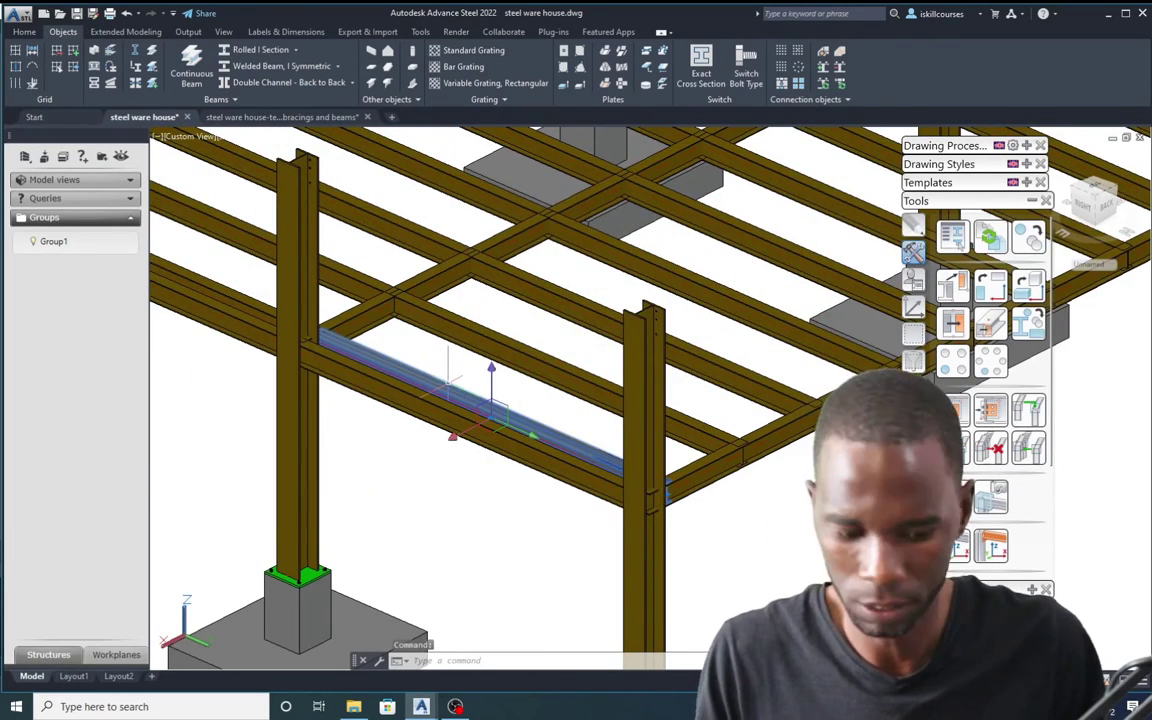
pyautogui.press('Delete')
# - Delete the other two surplus secondary beams beside the outer edge beam, in the middle and far bays
pyautogui.scroll(-3, 400, 360)
pyautogui.scroll(3, 350, 340)
pyautogui.click(350, 338)
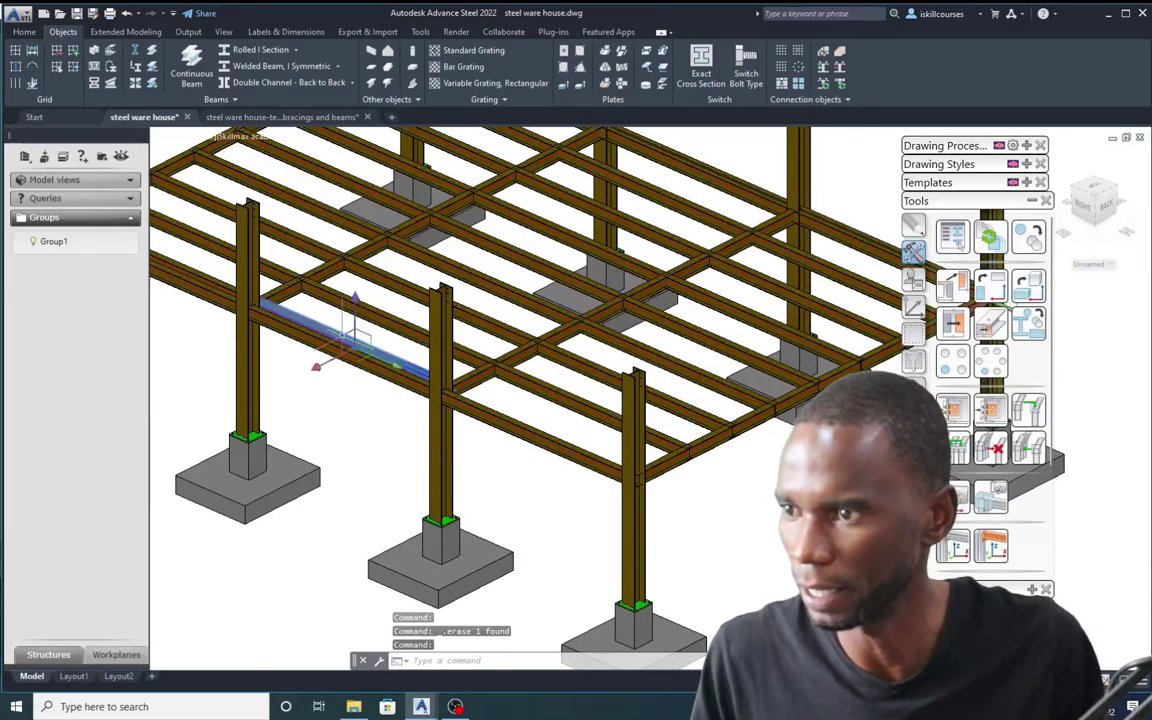
pyautogui.press('Delete')
pyautogui.scroll(-3, 350, 338)
pyautogui.scroll(3, 263, 298)
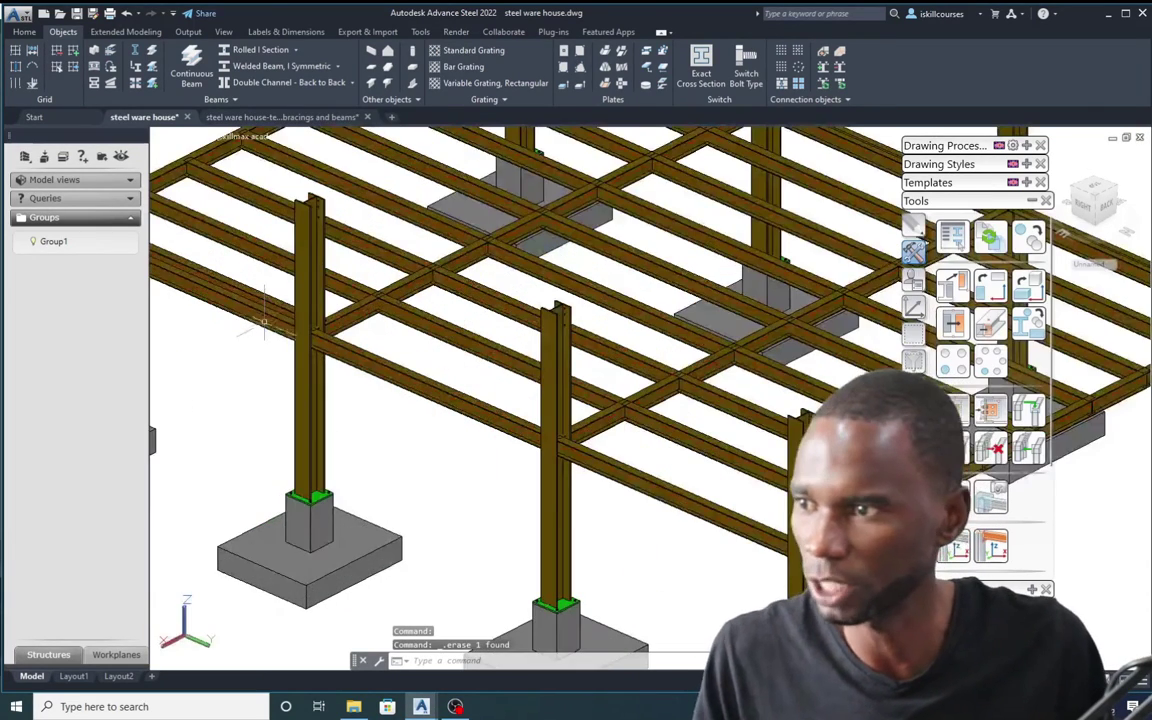
pyautogui.click(262, 298)
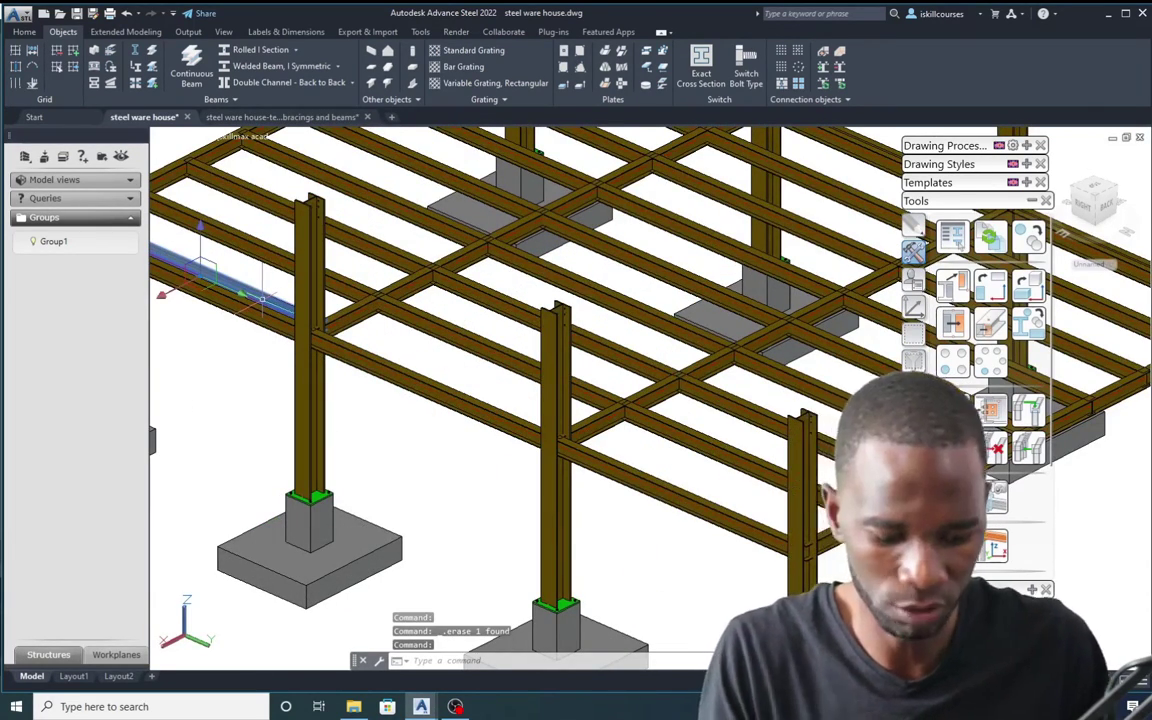
pyautogui.press('Delete')
# - Examine the floor framing from several angles, including where the secondary beams meet the end cross beam
pyautogui.scroll(-4, 525, 372)
pyautogui.moveTo(688, 268)
pyautogui.keyDown('shift'); pyautogui.mouseDown(button='middle')
pyautogui.moveTo(694, 255)
pyautogui.moveTo(617, 239)
pyautogui.moveTo(649, 204)
pyautogui.moveTo(689, 249)
pyautogui.mouseUp(button='middle'); pyautogui.keyUp('shift')
pyautogui.scroll(4, 620, 400)
pyautogui.scroll(2, 634, 422)
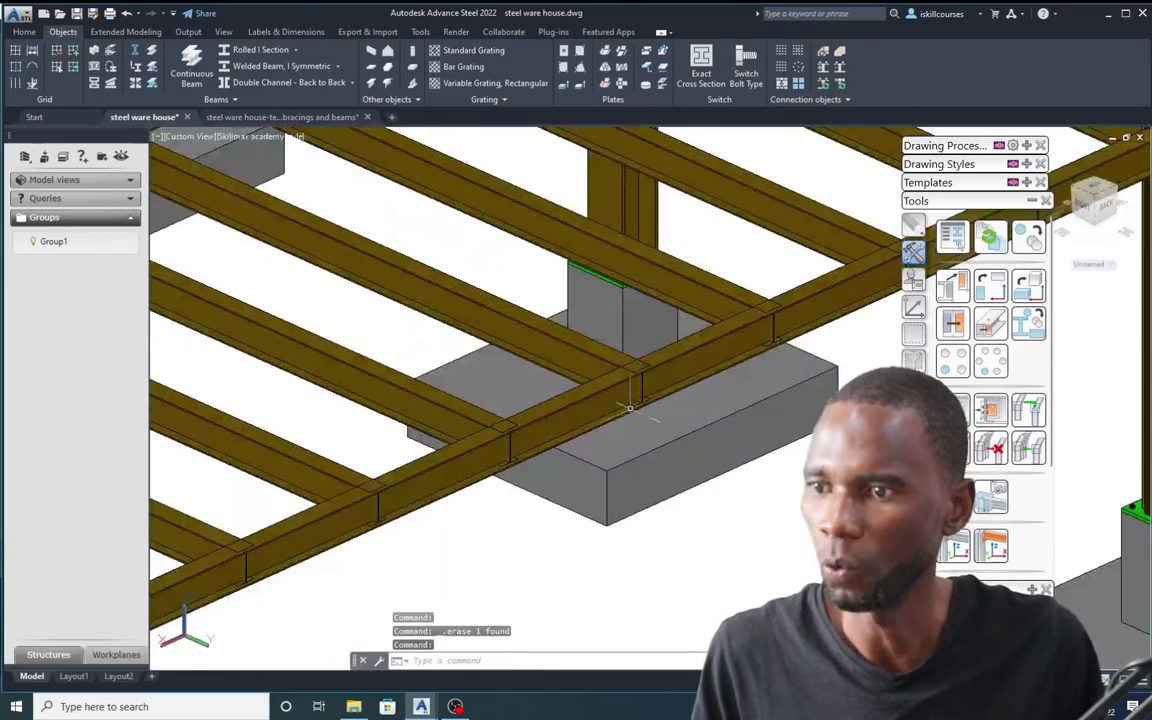
pyautogui.scroll(-5, 637, 360)
pyautogui.scroll(2, 634, 357)
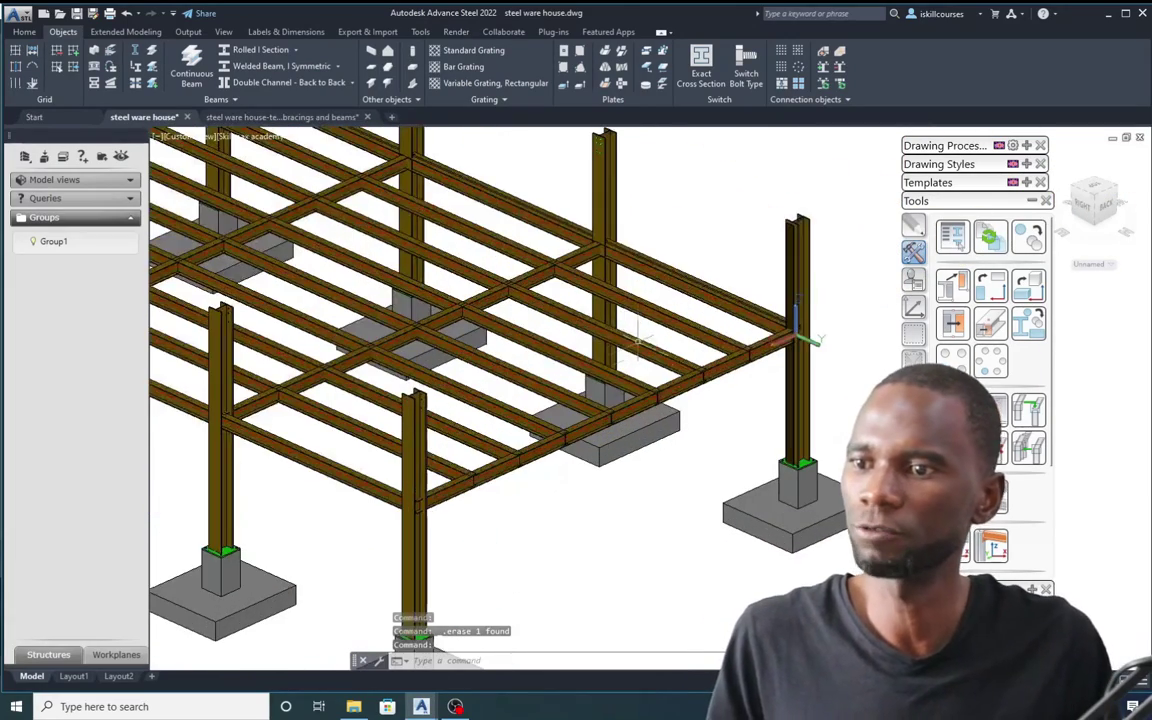
pyautogui.scroll(-5, 625, 340)
pyautogui.scroll(6, 609, 313)
pyautogui.scroll(-5, 609, 313)
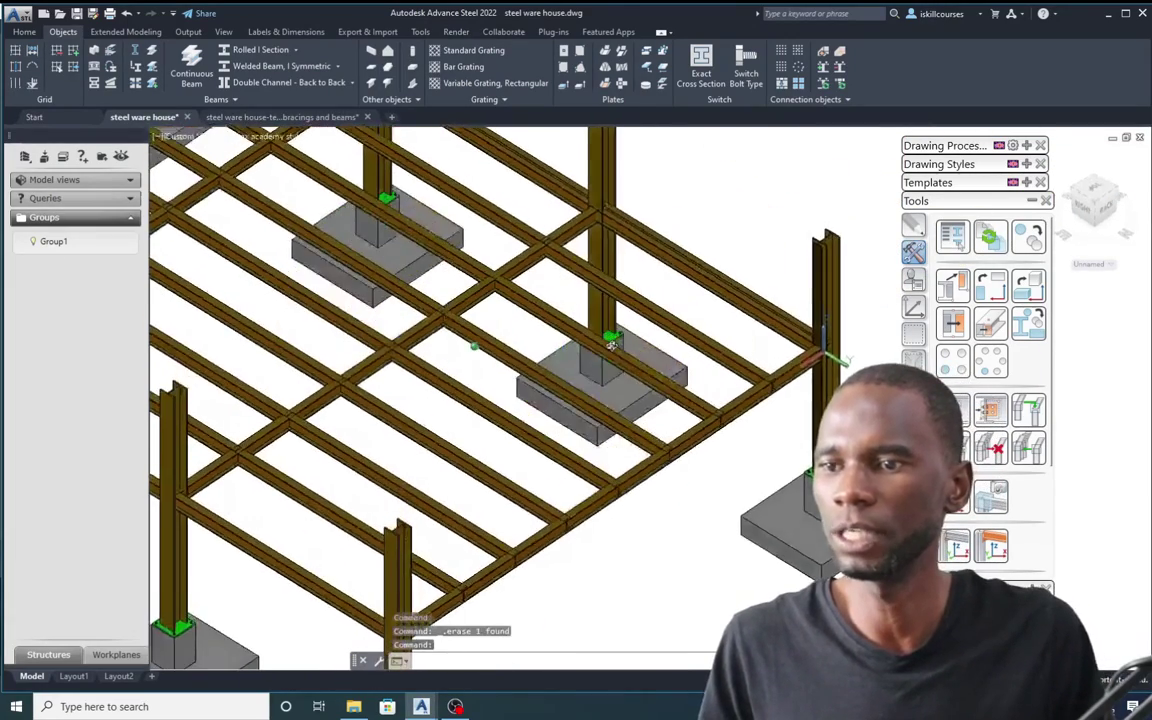
pyautogui.scroll(4, 594, 340)
pyautogui.scroll(-5, 594, 340)
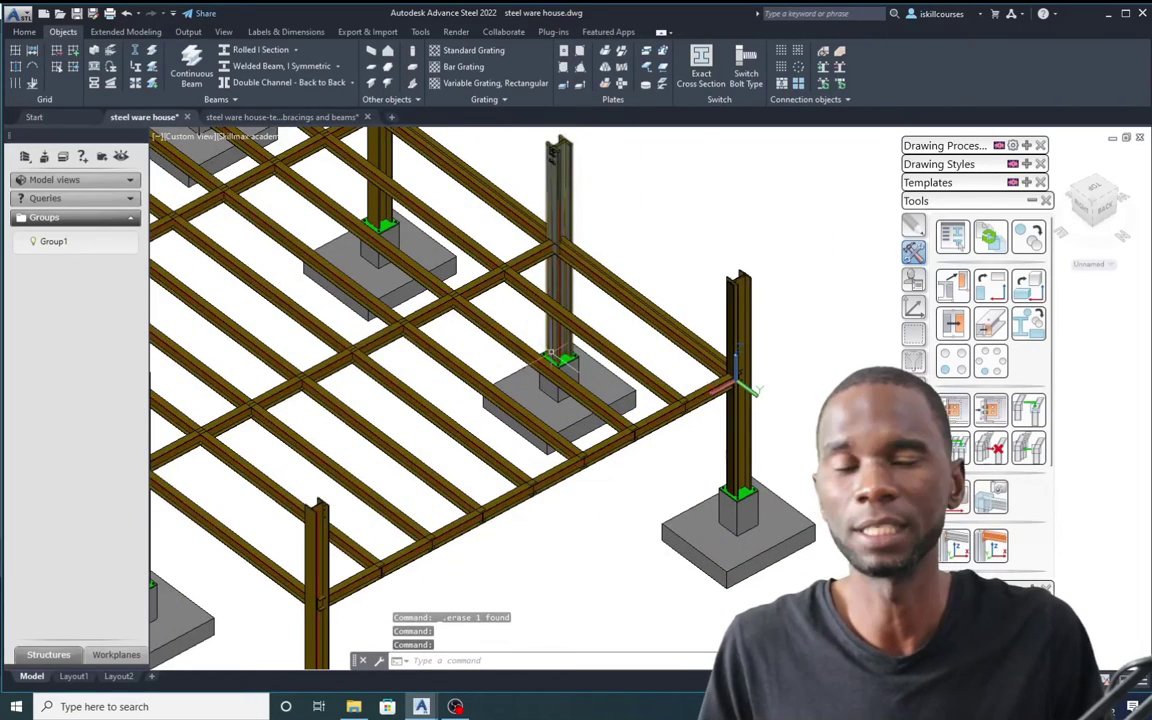
pyautogui.scroll(5, 540, 420)
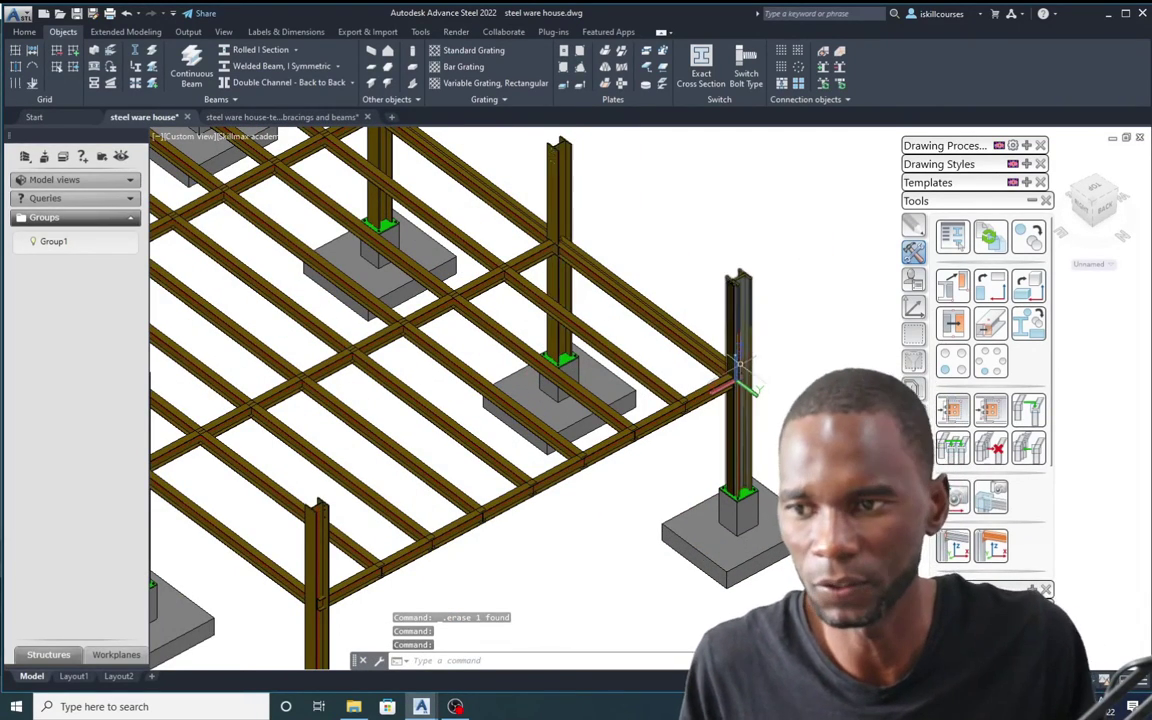